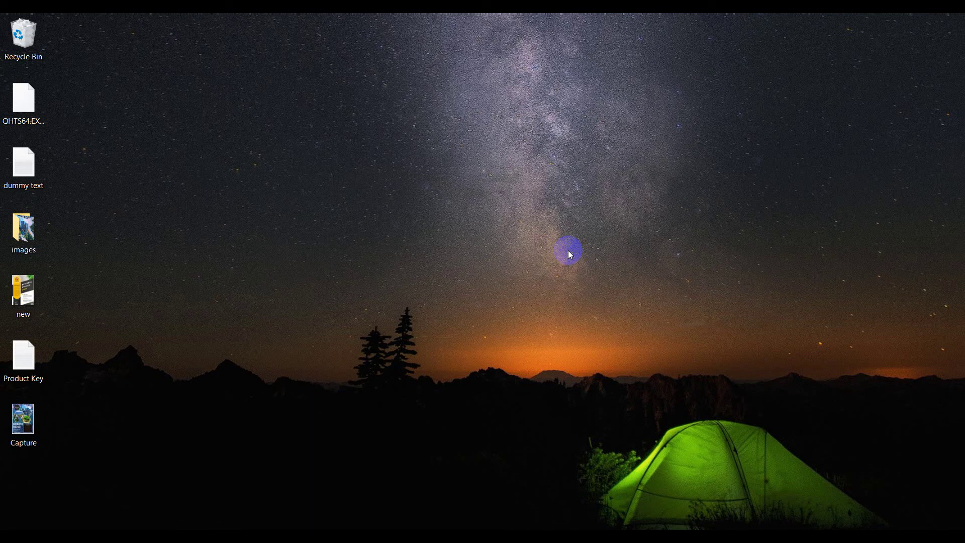
# Launch Microsoft Word by searching 'word' from the Start menu.
pyautogui.press('super')
pyautogui.write('word')
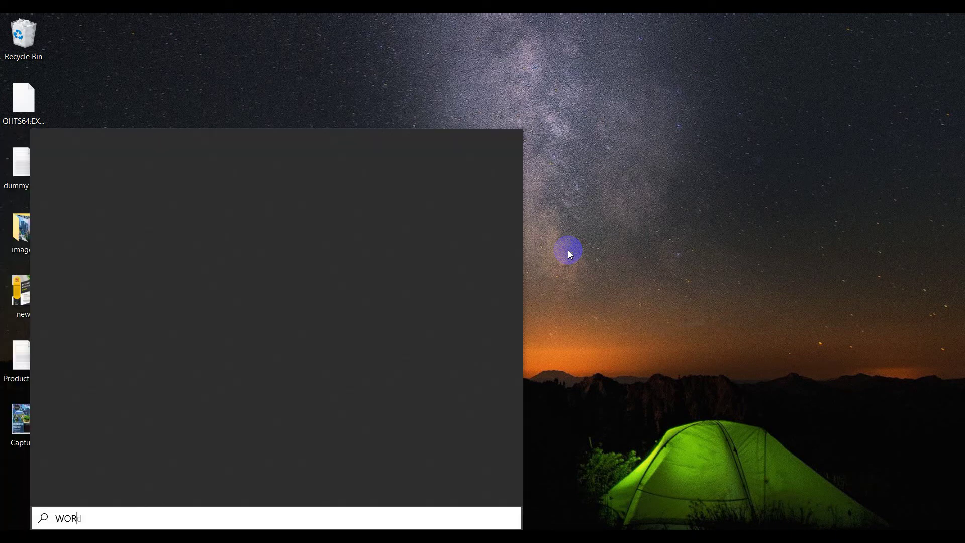
pyautogui.press('Return')
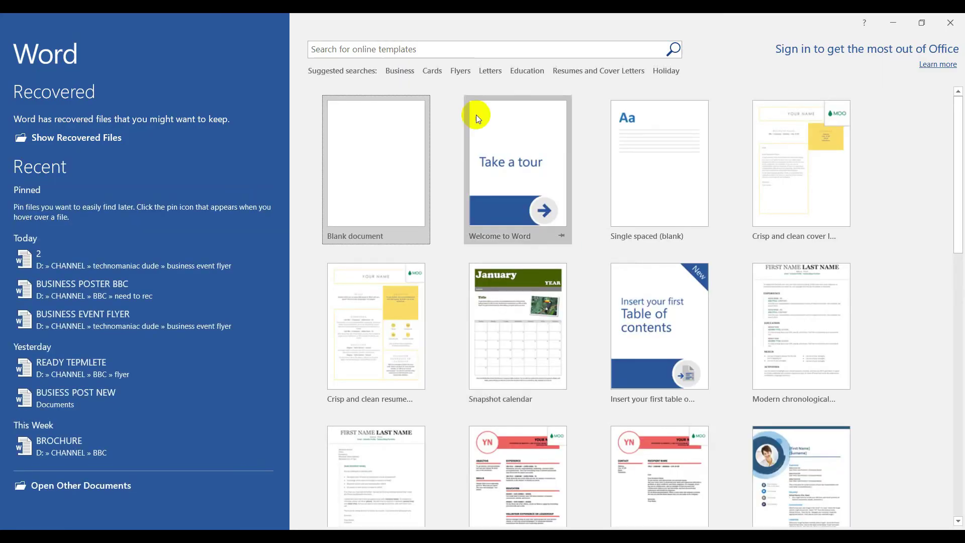
# Create a blank document, discard the recovered files, and set the paper size to A4.
pyautogui.click(405, 128)
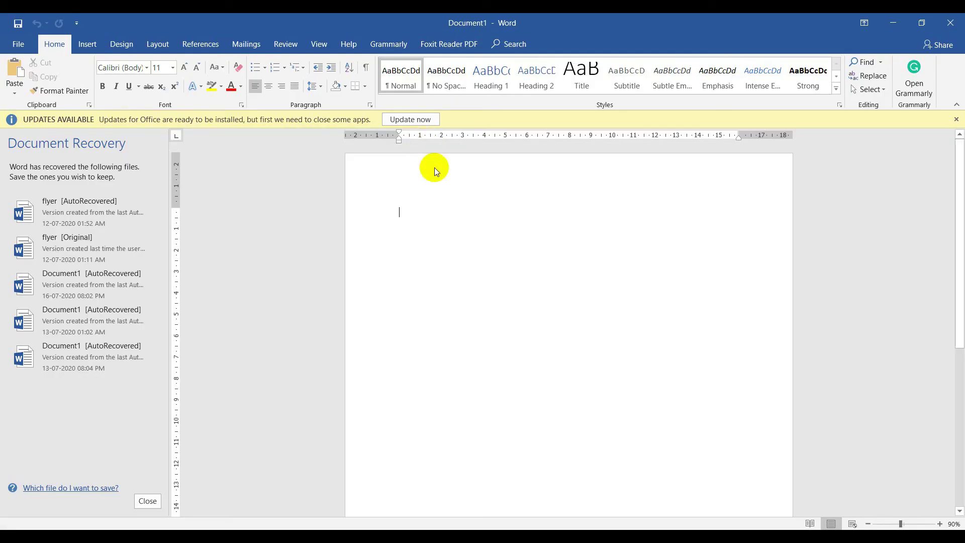
pyautogui.click(145, 501)
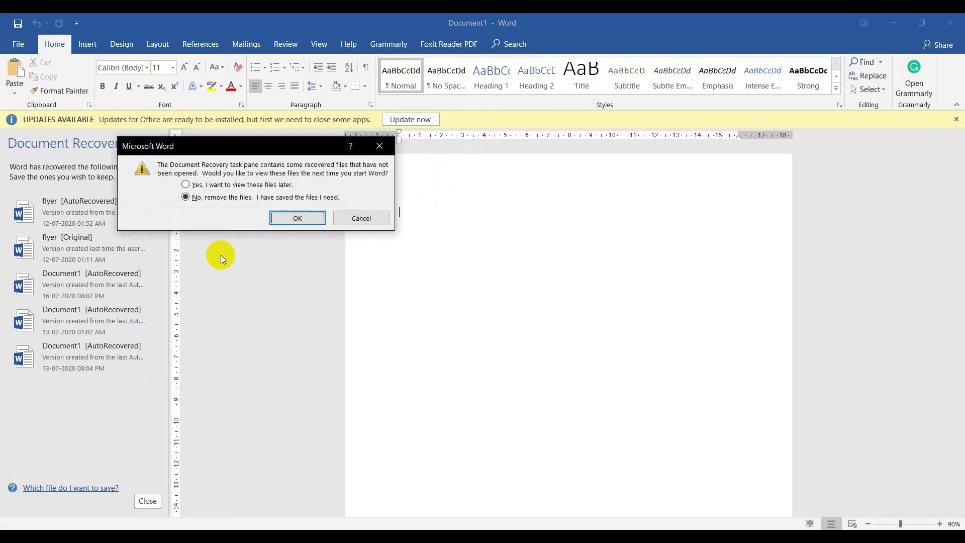
pyautogui.click(289, 218)
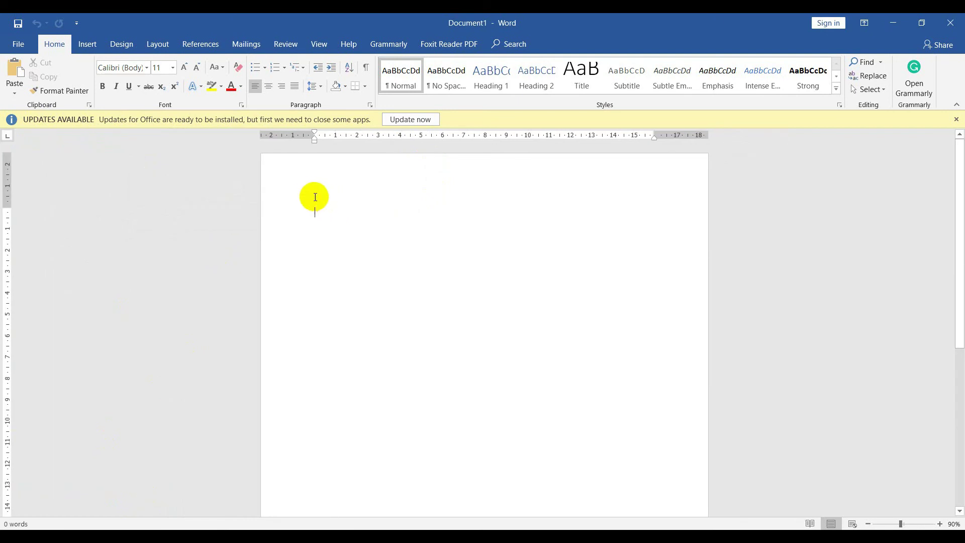
pyautogui.click(158, 45)
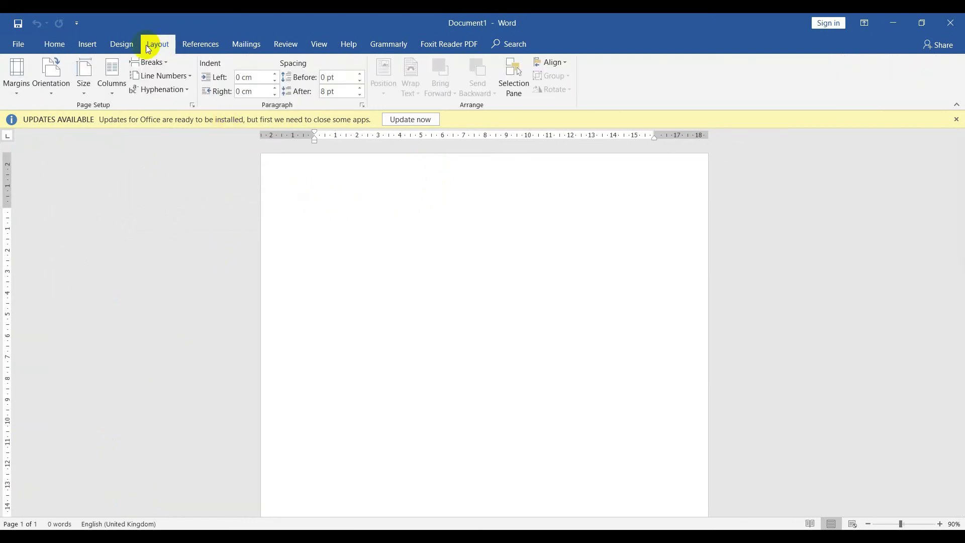
pyautogui.click(84, 90)
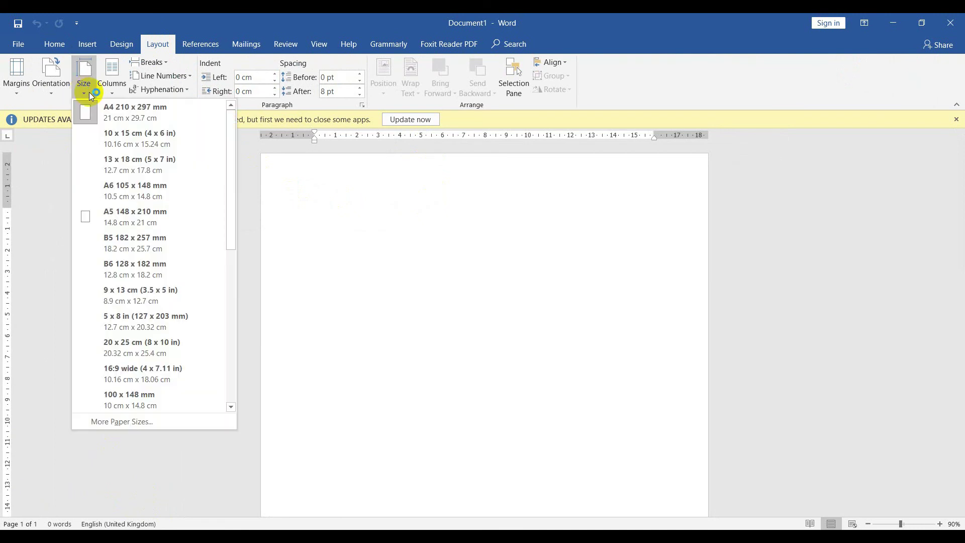
pyautogui.click(149, 114)
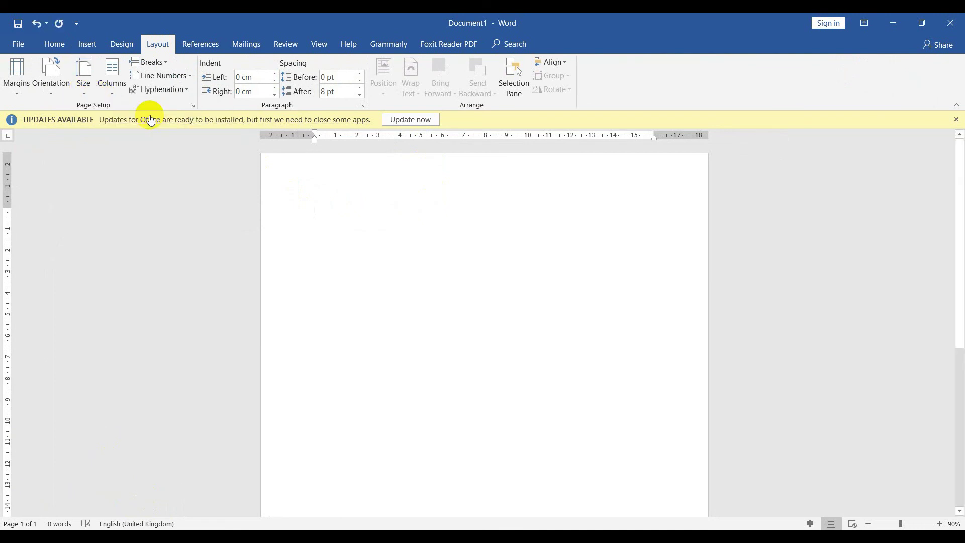
# Set the top, bottom, left and right margins to 0, ignoring the printable-area warning.
pyautogui.click(13, 89)
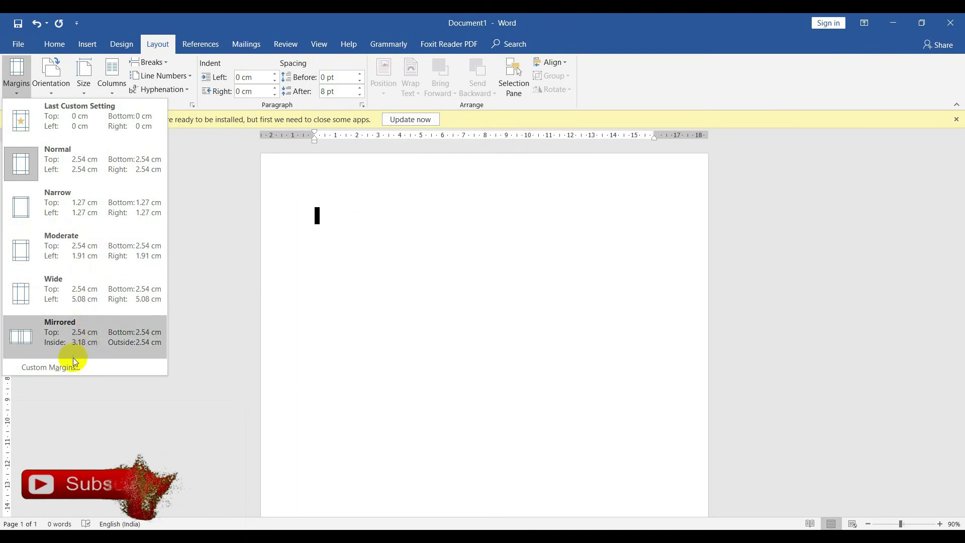
pyautogui.click(51, 372)
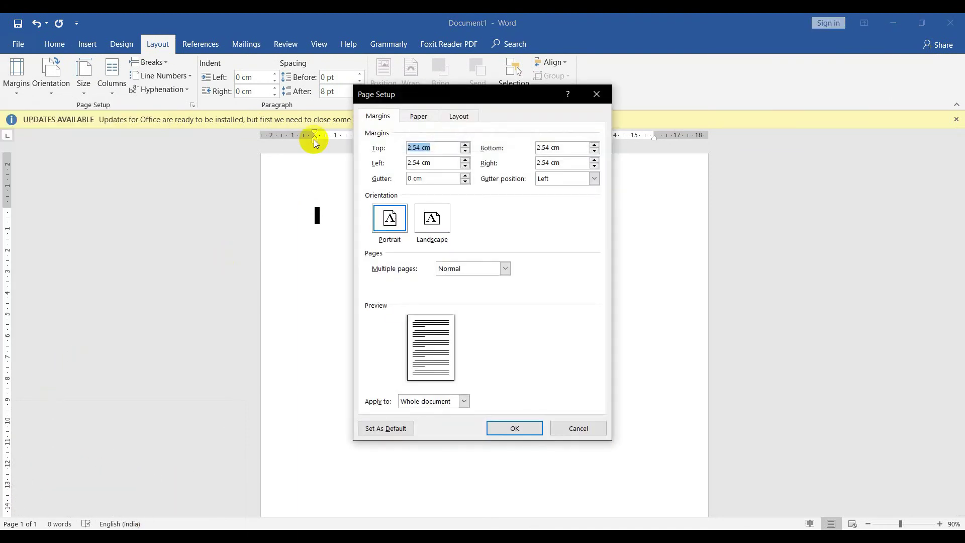
pyautogui.click(361, 149)
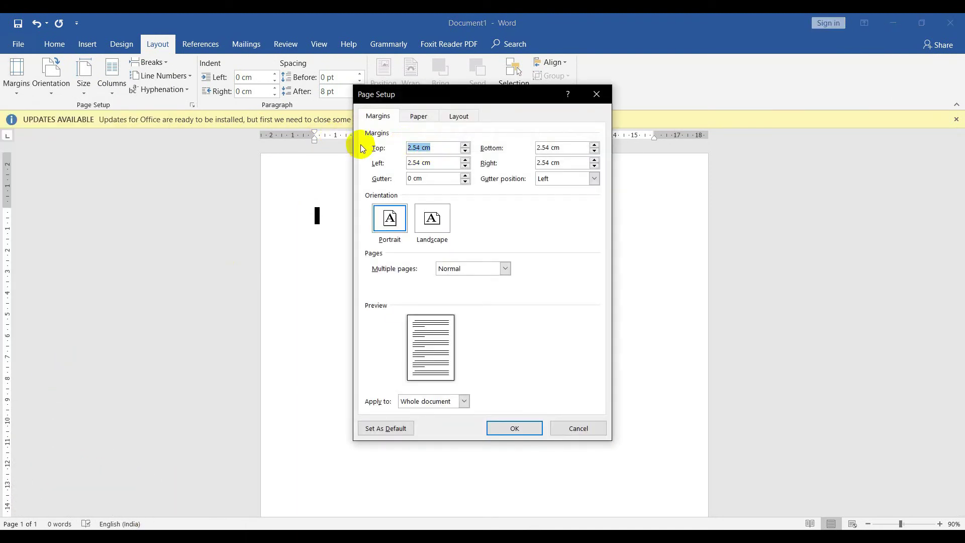
pyautogui.write('0')
pyautogui.press('Tab')
pyautogui.write('0')
pyautogui.press('Tab')
pyautogui.write('0')
pyautogui.press('Tab')
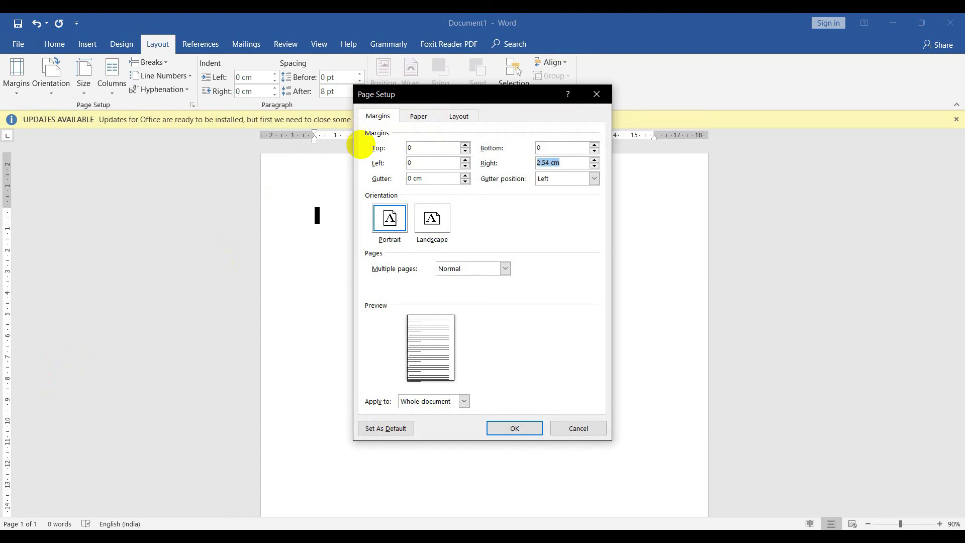
pyautogui.click(496, 430)
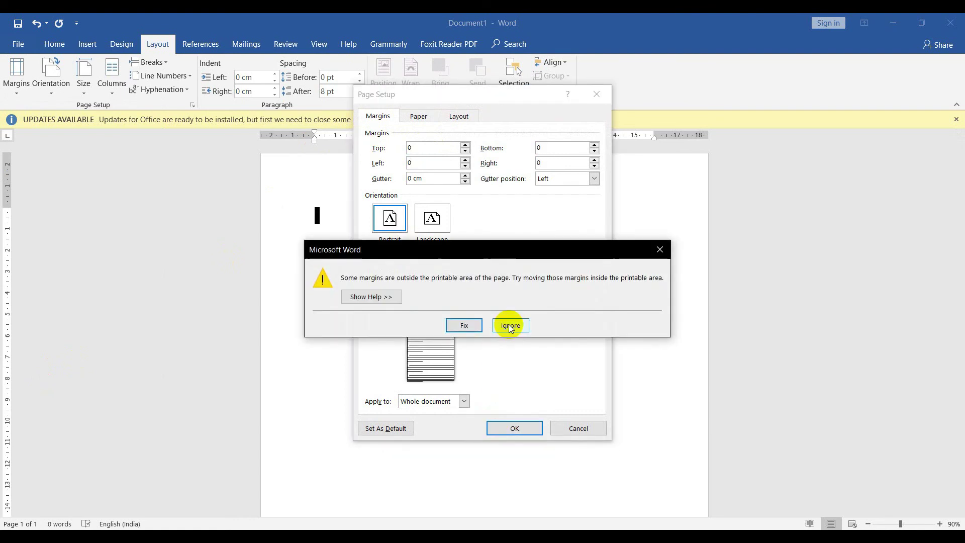
pyautogui.click(510, 328)
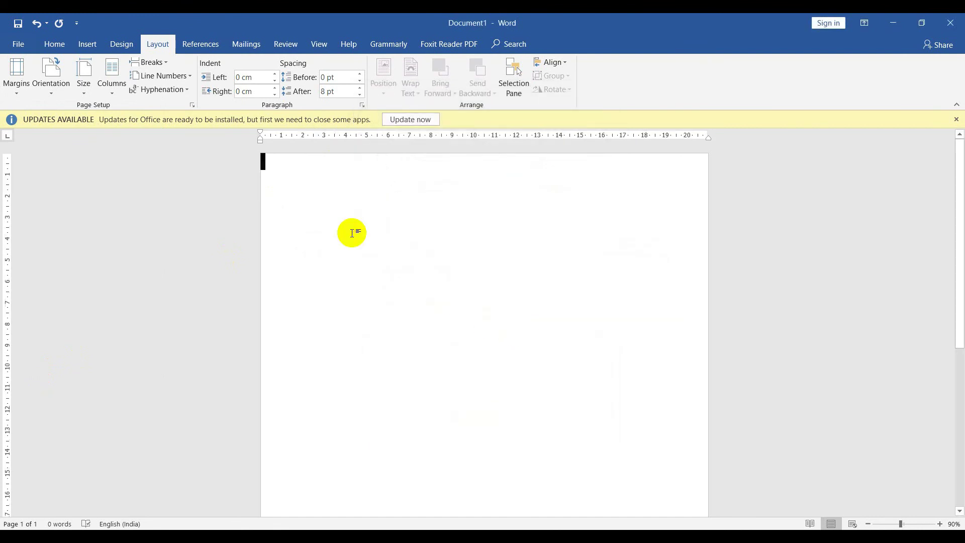
pyautogui.keyDown('ctrl'); pyautogui.scroll(-4, 268, 172); pyautogui.keyUp('ctrl')
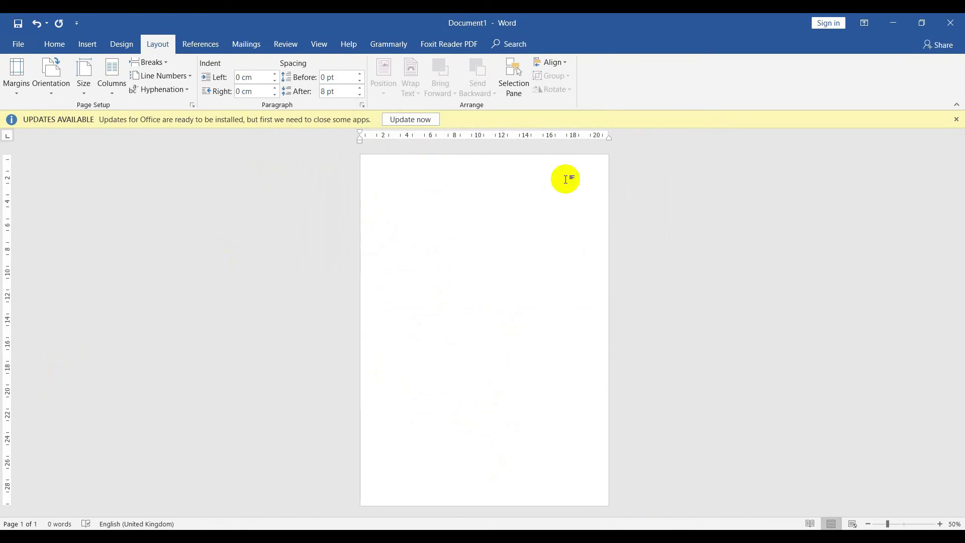
# Insert the Desvre skyscraper photo from the Desktop images folder.
pyautogui.click(89, 45)
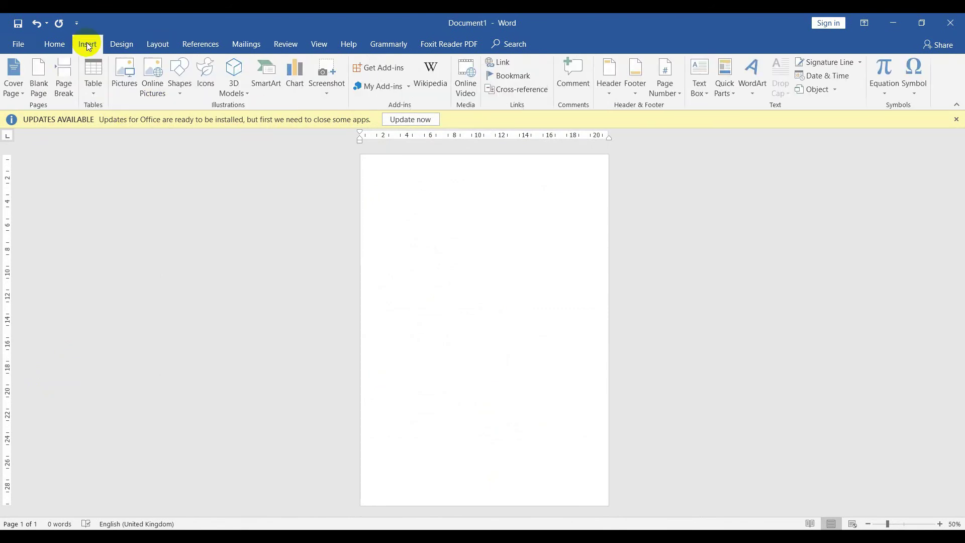
pyautogui.click(122, 69)
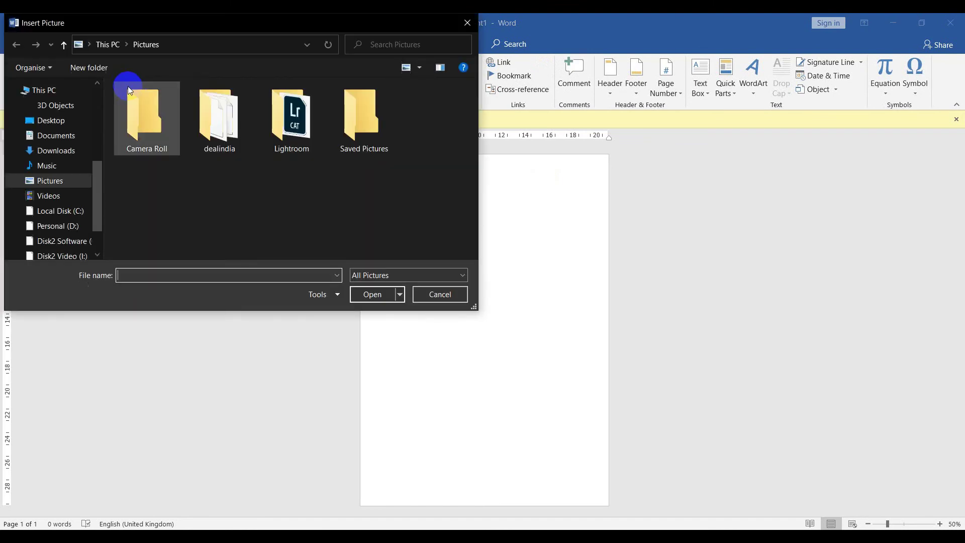
pyautogui.click(41, 128)
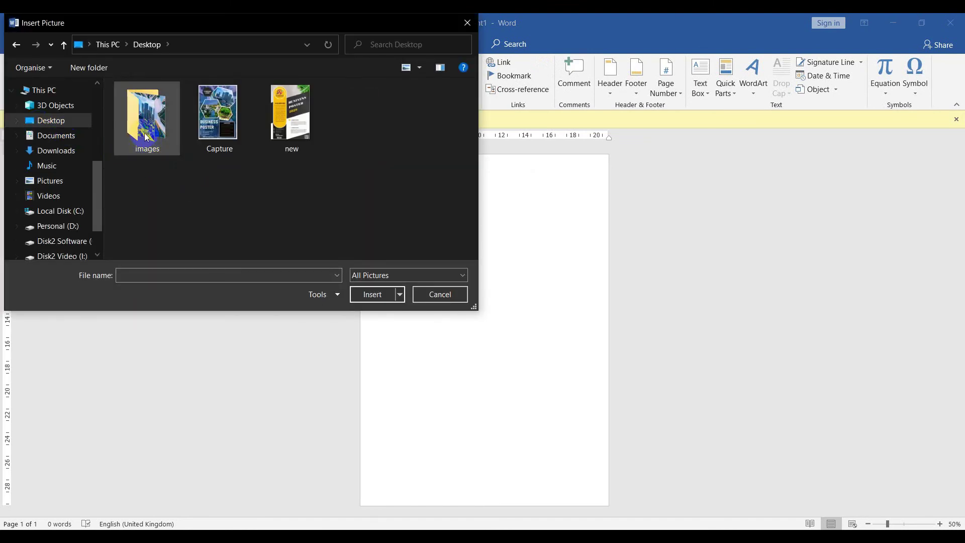
pyautogui.doubleClick(147, 137)
pyautogui.click(230, 181)
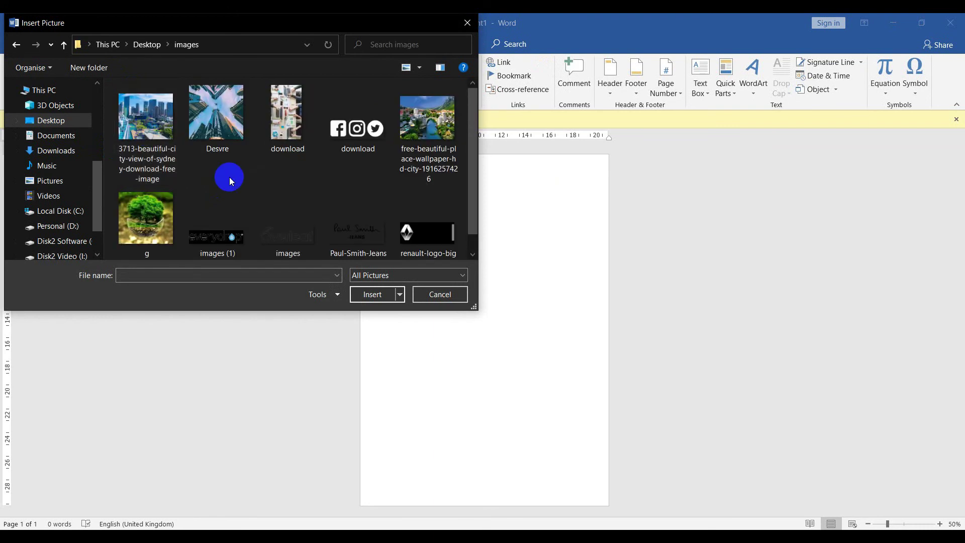
pyautogui.doubleClick(216, 112)
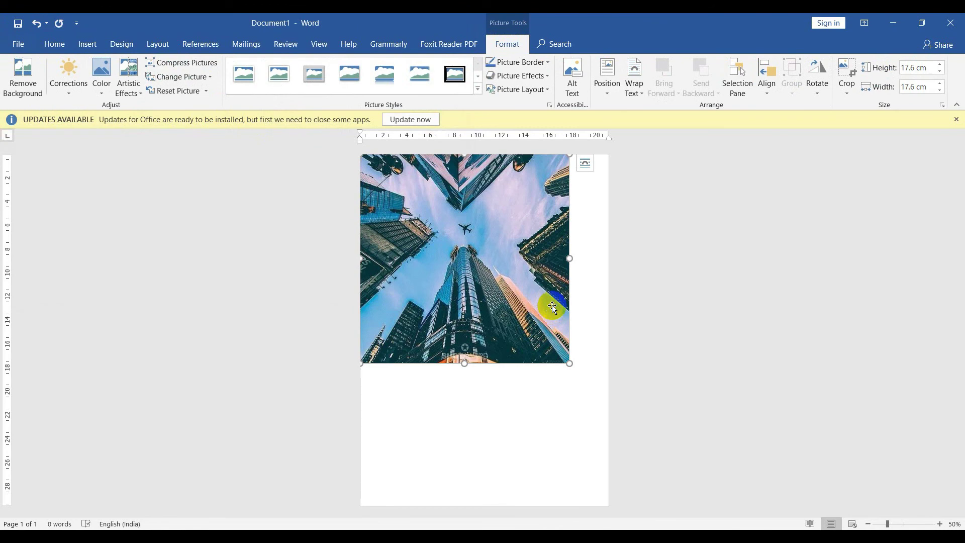
# Stretch the photo to about 30.01 × 22.39 cm so it fills the whole page.
pyautogui.moveTo(570, 362); pyautogui.dragTo(603, 442)
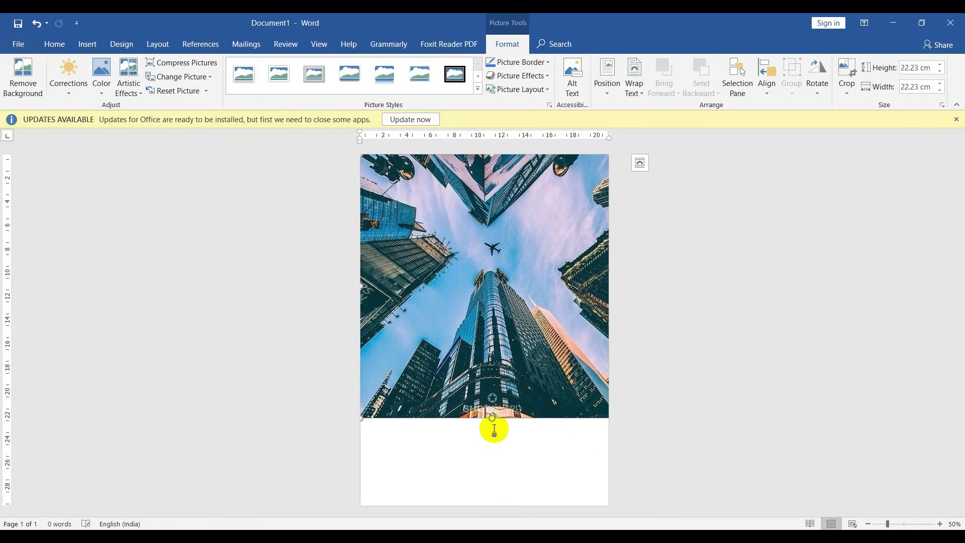
pyautogui.moveTo(492, 418); pyautogui.dragTo(486, 506)
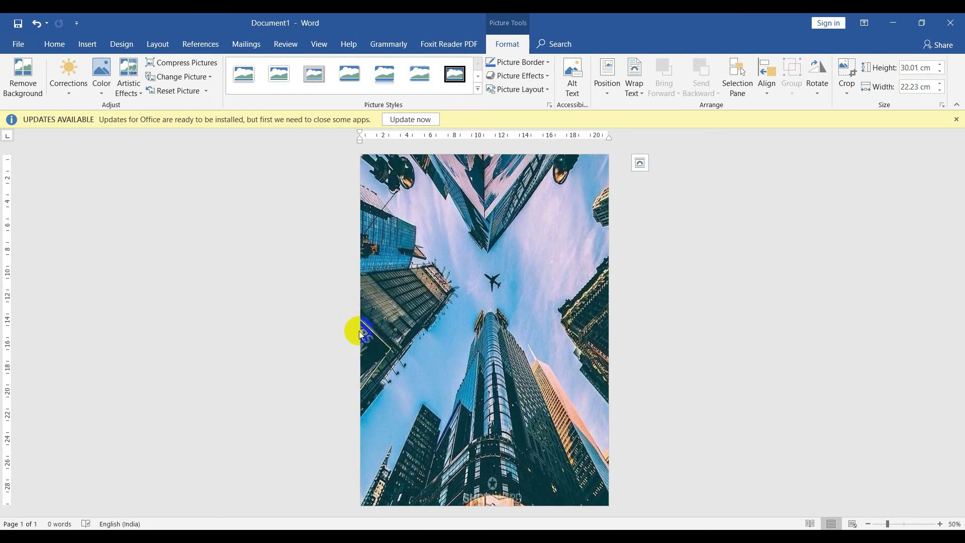
pyautogui.moveTo(357, 331); pyautogui.dragTo(357, 327)
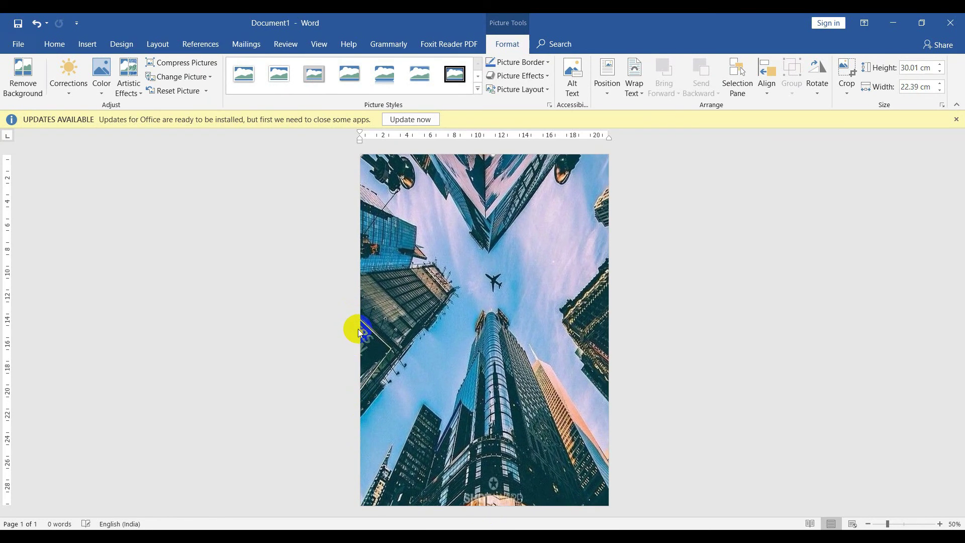
pyautogui.click(367, 331)
pyautogui.click(429, 320)
pyautogui.click(763, 315)
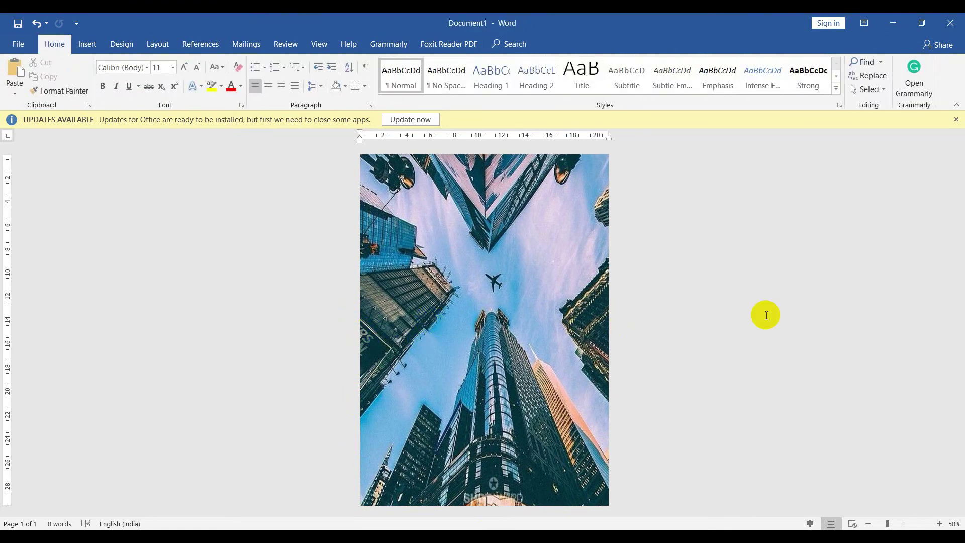
pyautogui.click(82, 43)
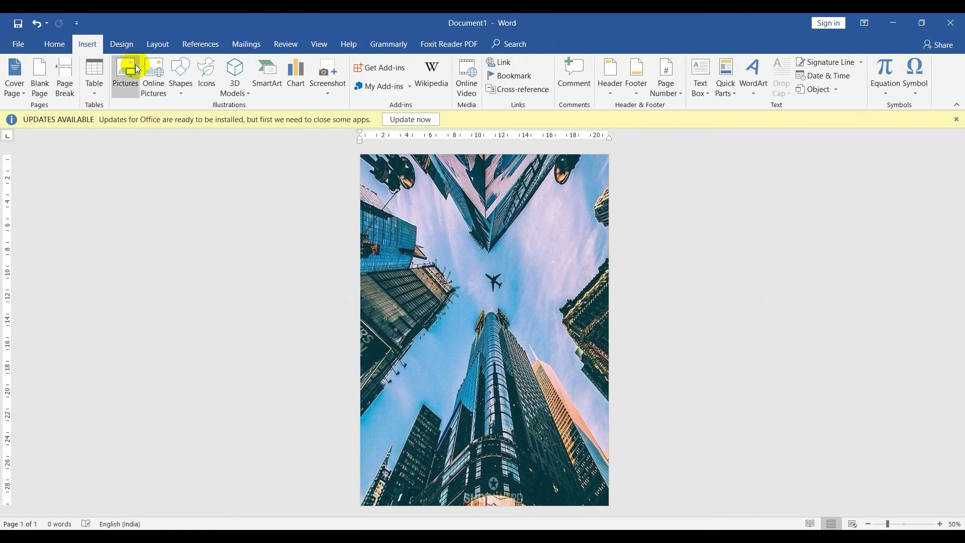
# Draw a 29.55 × 21 cm rectangle over the entire page and remove its outline.
pyautogui.click(181, 81)
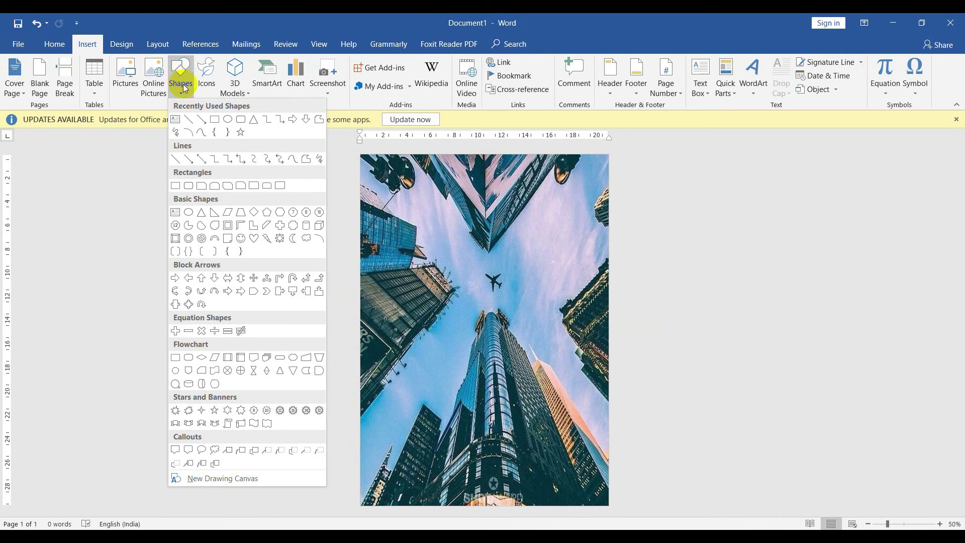
pyautogui.click(215, 120)
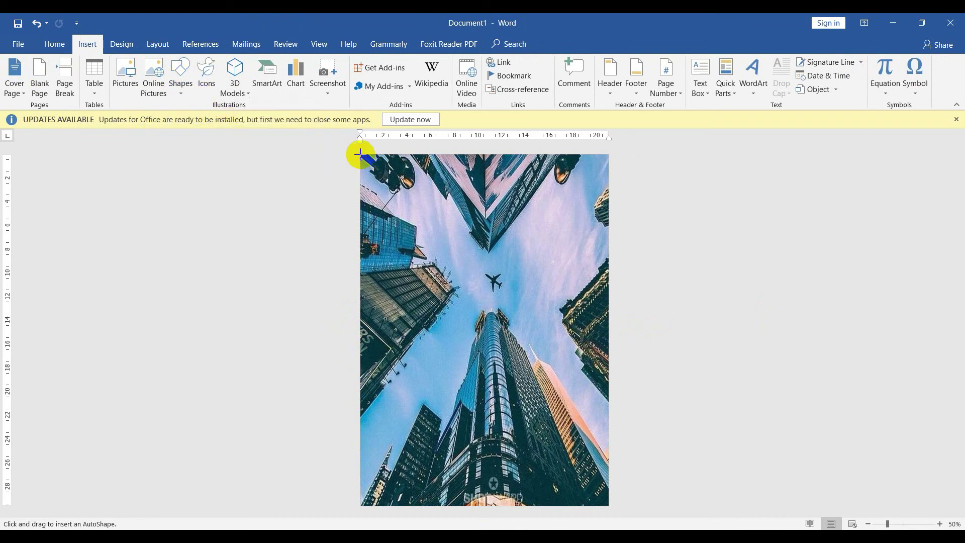
pyautogui.moveTo(360, 153); pyautogui.dragTo(589, 455)
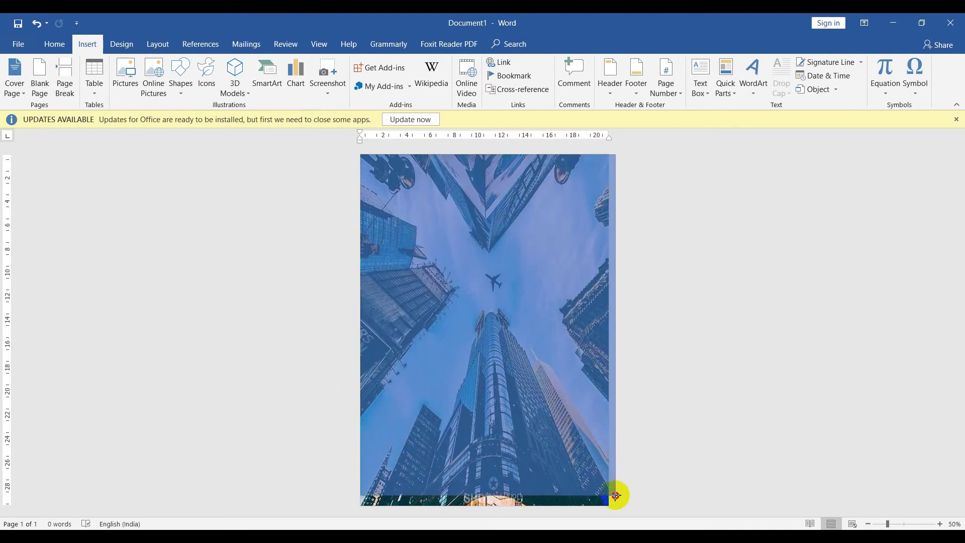
pyautogui.moveTo(590, 455); pyautogui.dragTo(608, 505)
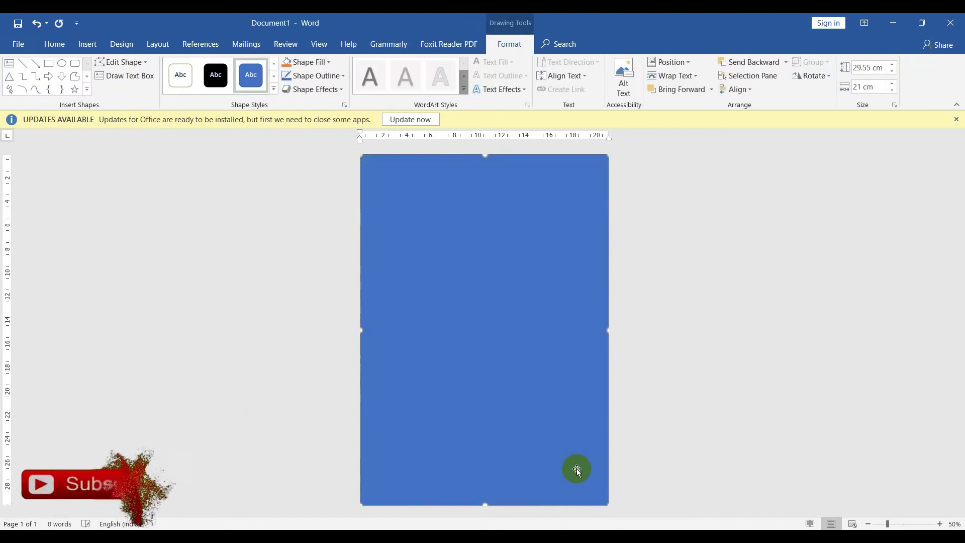
pyautogui.click(307, 75)
pyautogui.click(303, 184)
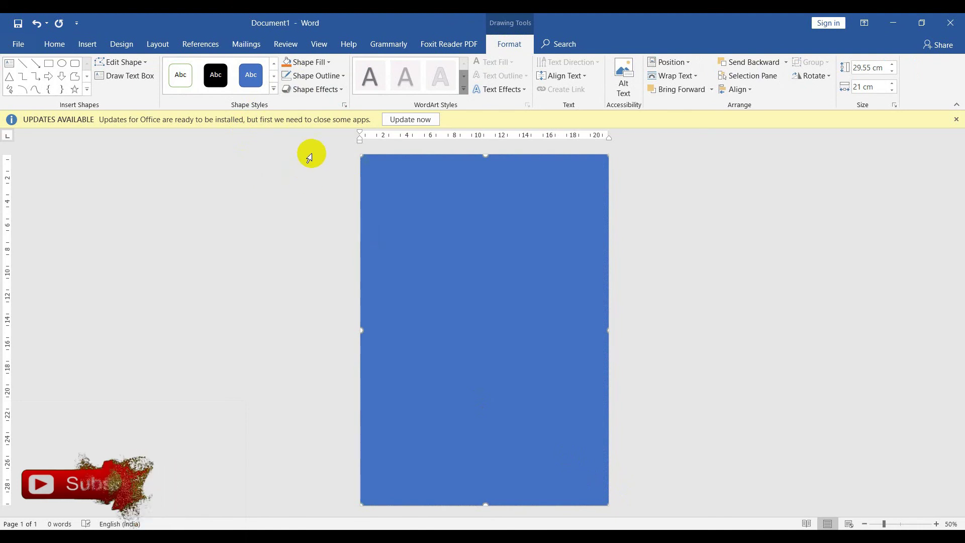
# Change the rectangle's fill to a gradient and move a stop to 55%.
pyautogui.click(345, 104)
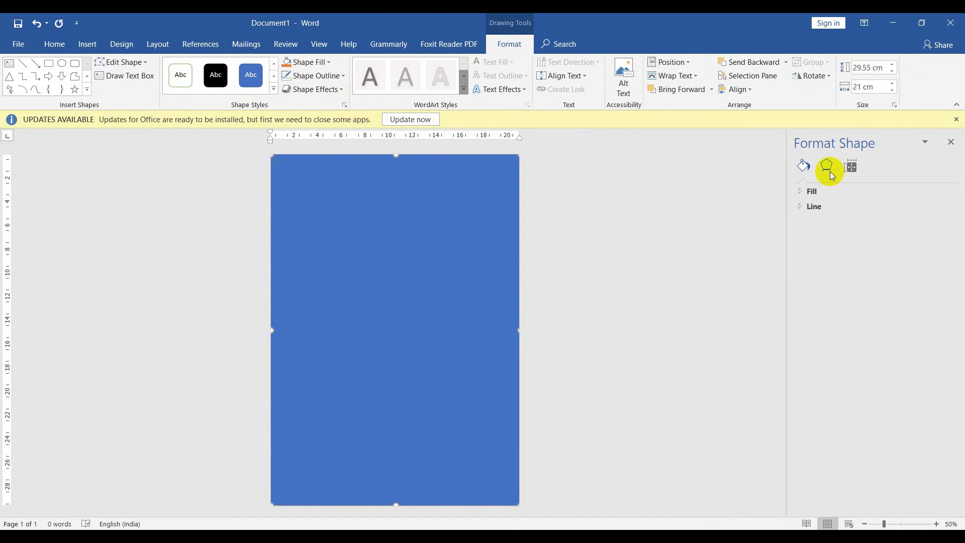
pyautogui.click(803, 195)
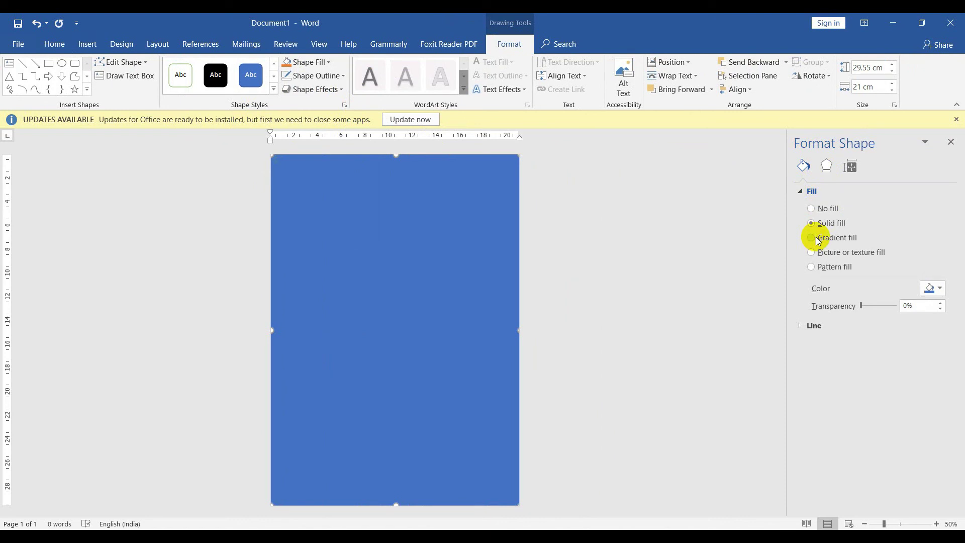
pyautogui.click(811, 238)
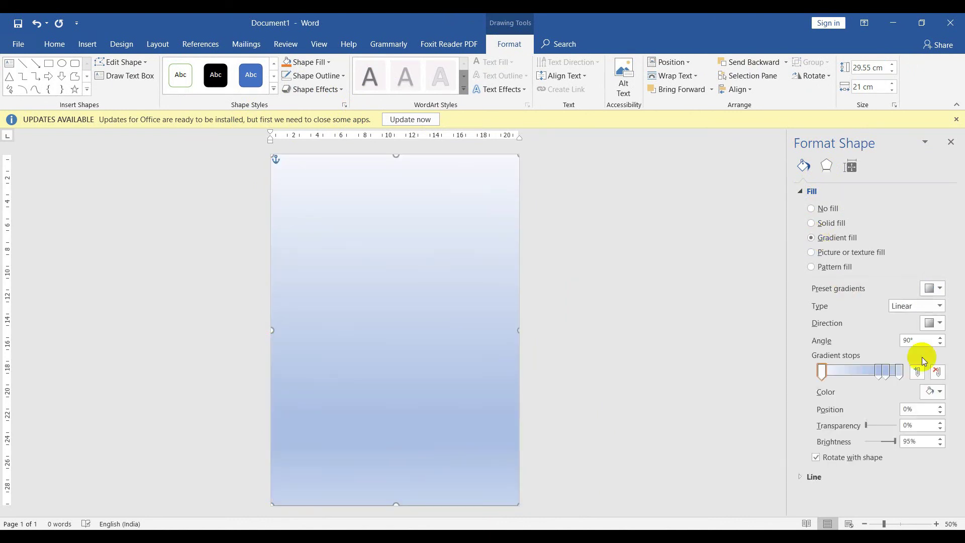
pyautogui.moveTo(881, 374); pyautogui.dragTo(830, 370)
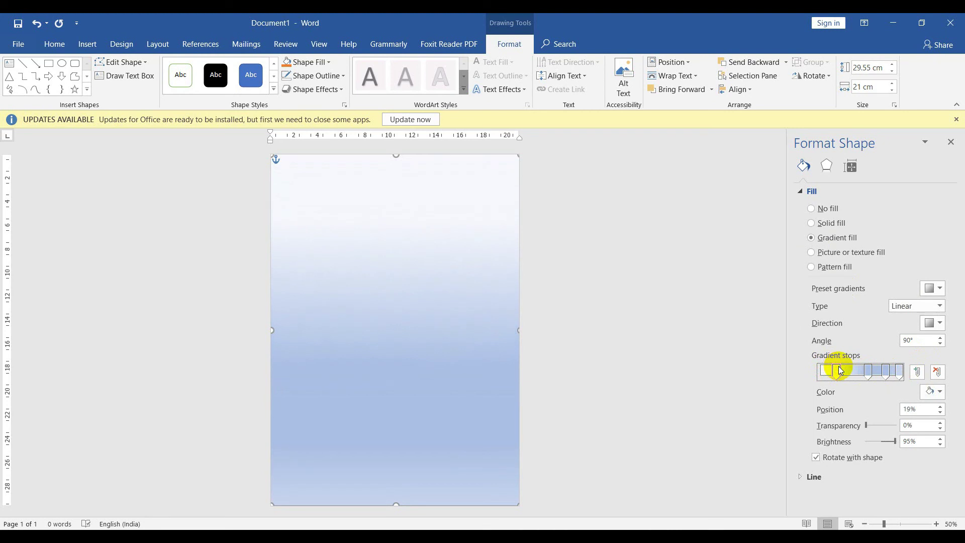
# Colour the 55% gradient stop RGB 102, 102, 255 and set its transparency.
pyautogui.click(941, 392)
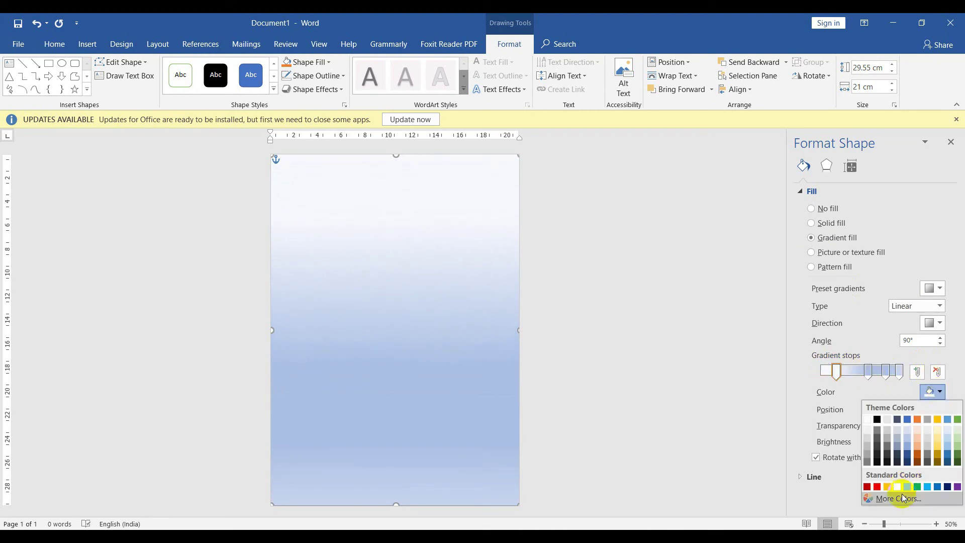
pyautogui.click(898, 497)
pyautogui.doubleClick(656, 350)
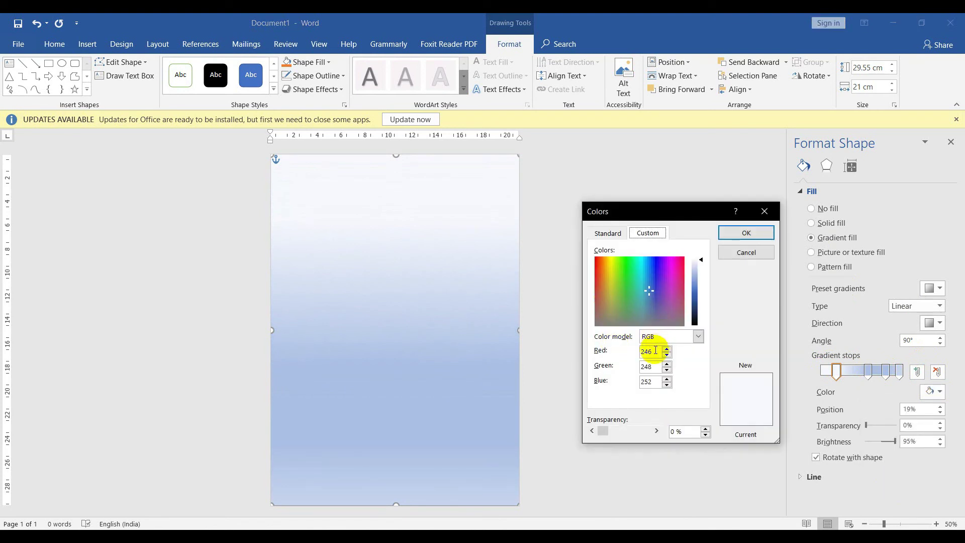
pyautogui.moveTo(658, 351); pyautogui.dragTo(636, 355)
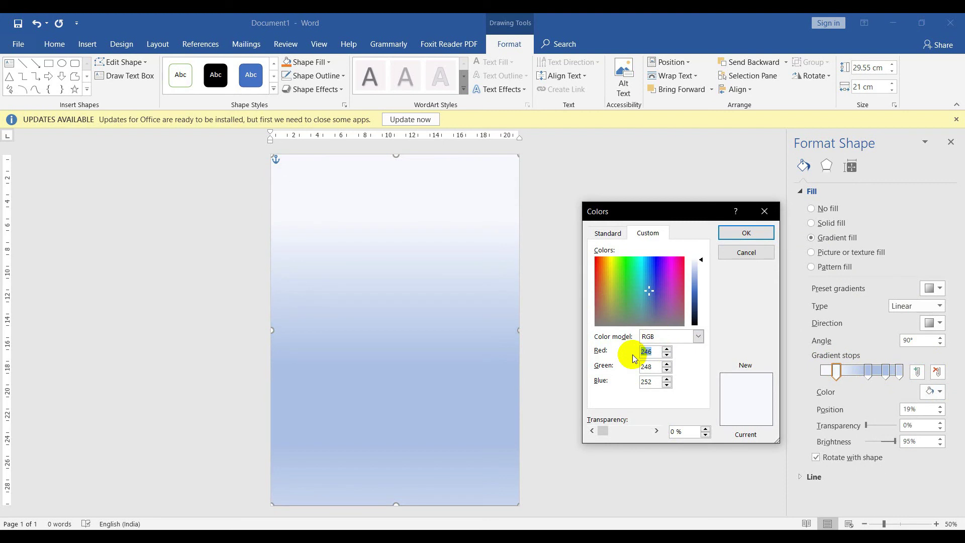
pyautogui.write('102')
pyautogui.press('Tab')
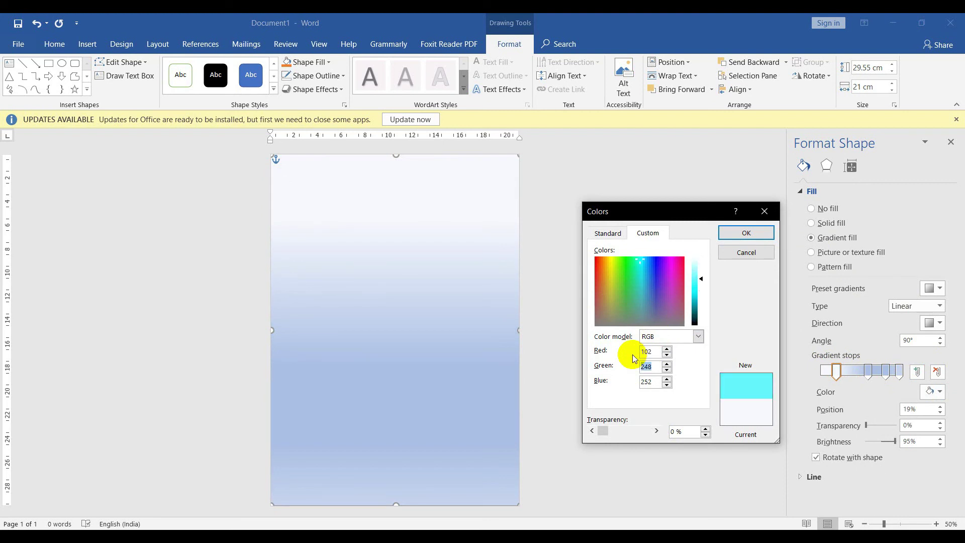
pyautogui.write('102')
pyautogui.press('Tab')
pyautogui.write('255')
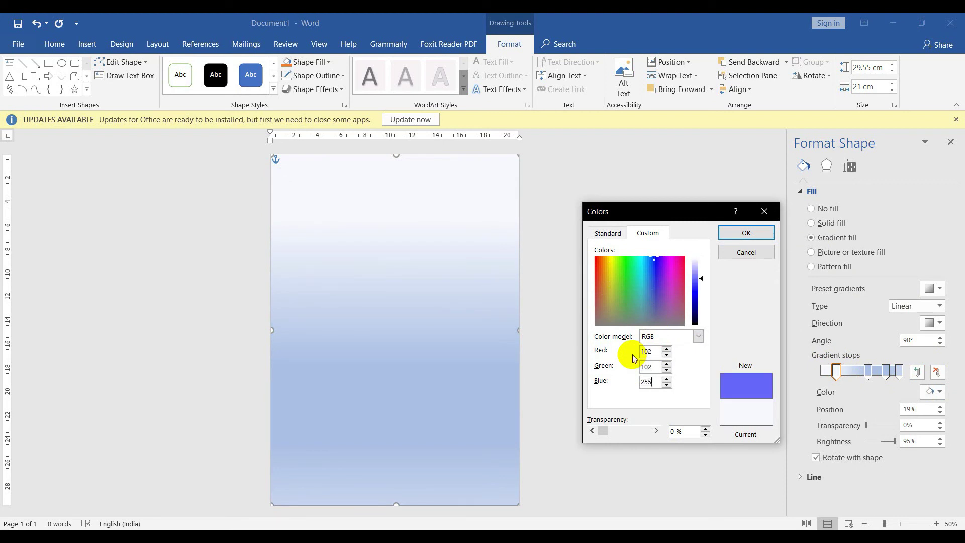
pyautogui.press('Return')
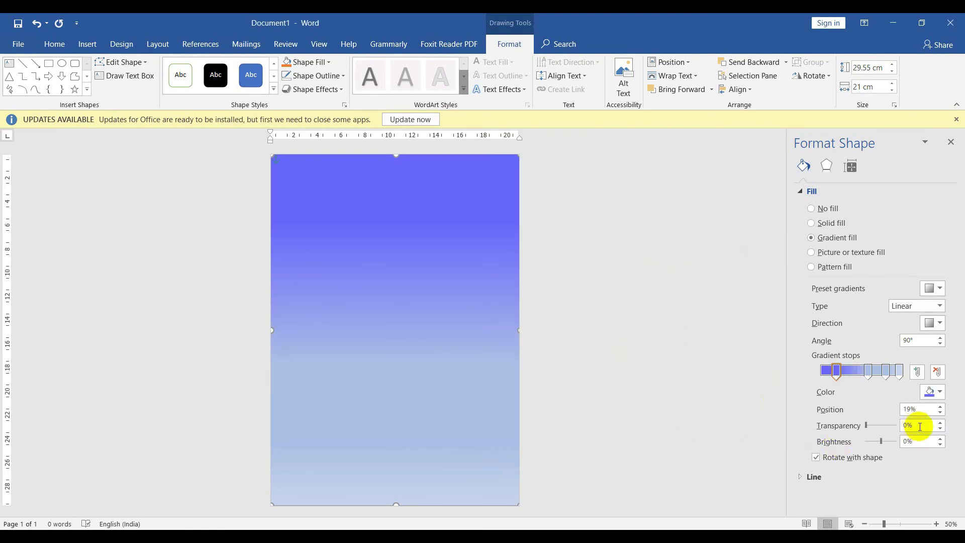
pyautogui.moveTo(920, 426); pyautogui.dragTo(888, 429)
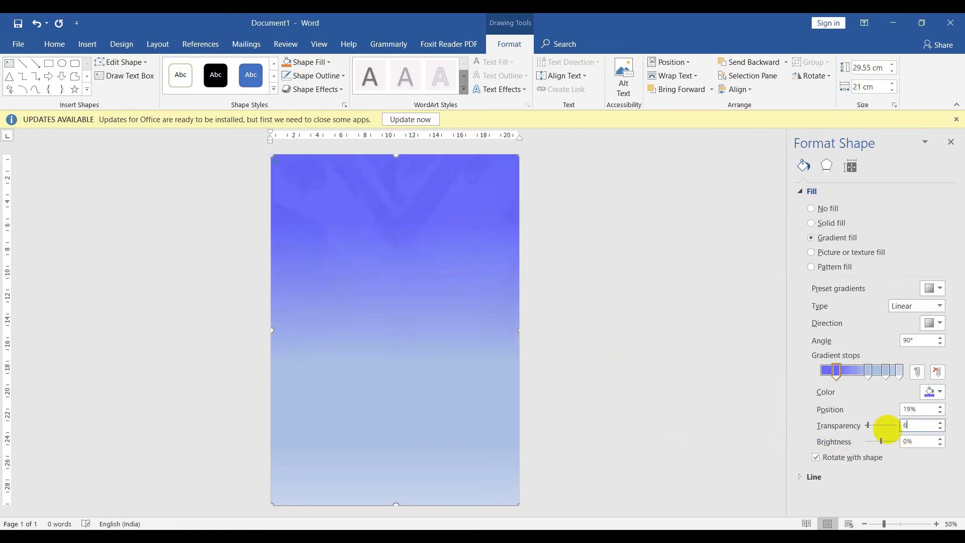
pyautogui.write('6')
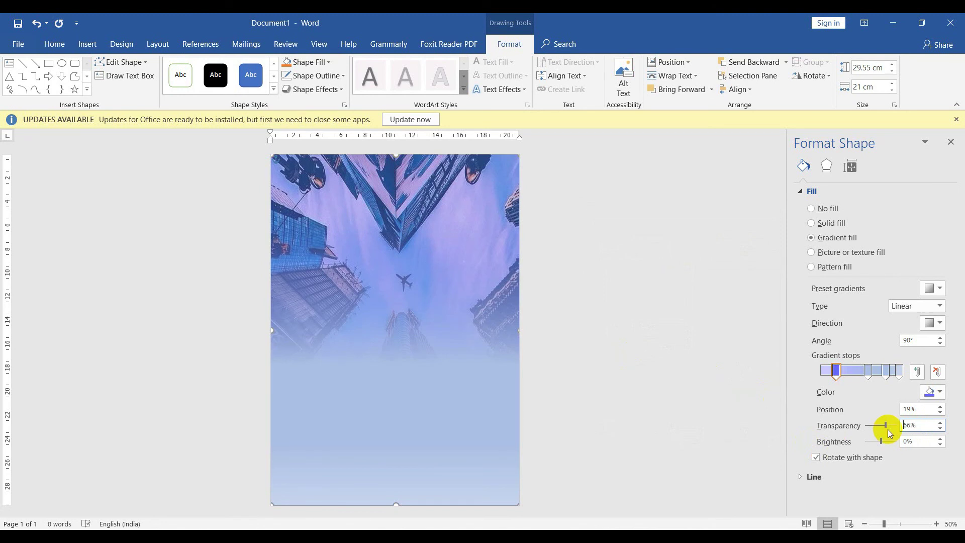
# Colour the 60% gradient stop light blue, RGB 0, 176, 240.
pyautogui.click(868, 372)
pyautogui.click(938, 391)
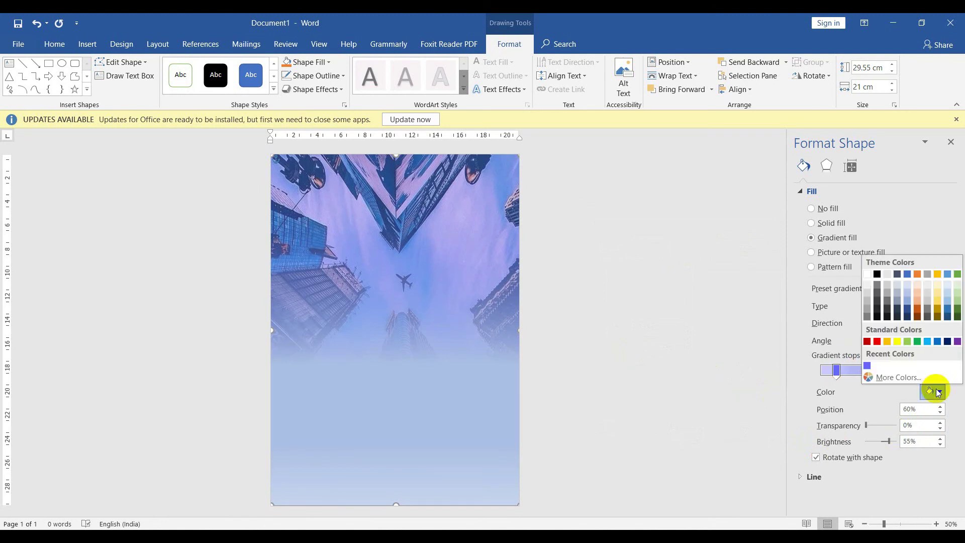
pyautogui.click(889, 376)
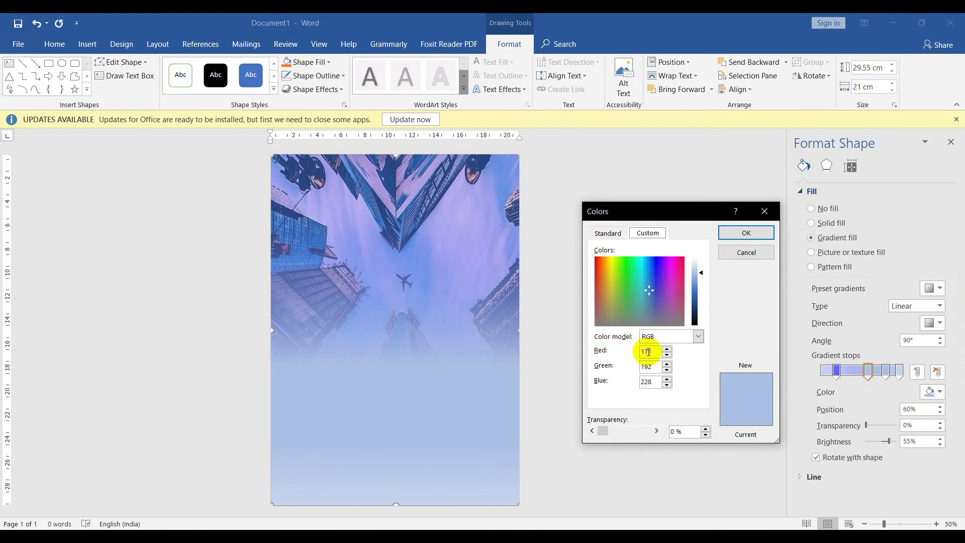
pyautogui.moveTo(652, 352); pyautogui.dragTo(580, 354)
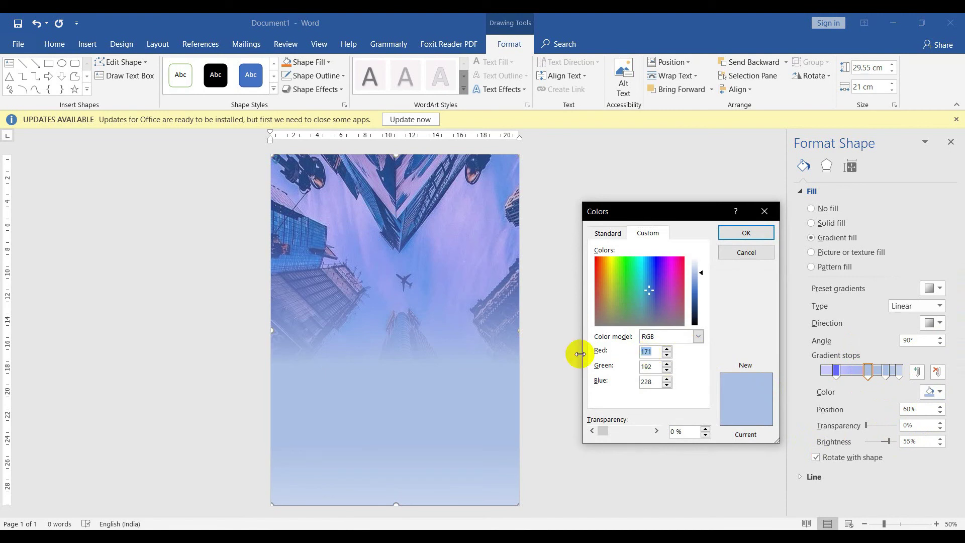
pyautogui.write('0')
pyautogui.press('Tab')
pyautogui.write('176')
pyautogui.press('Tab')
pyautogui.write('2')
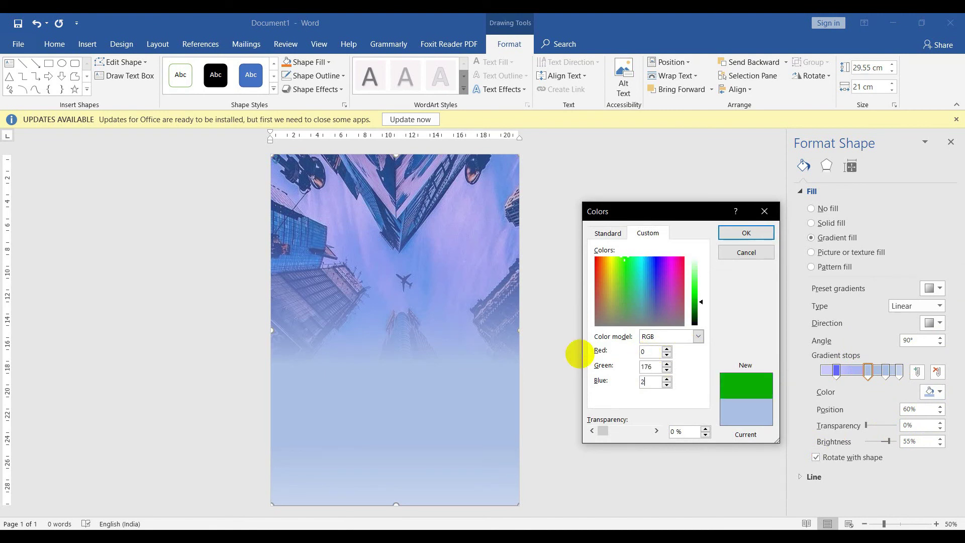
pyautogui.write('40')
pyautogui.press('Return')
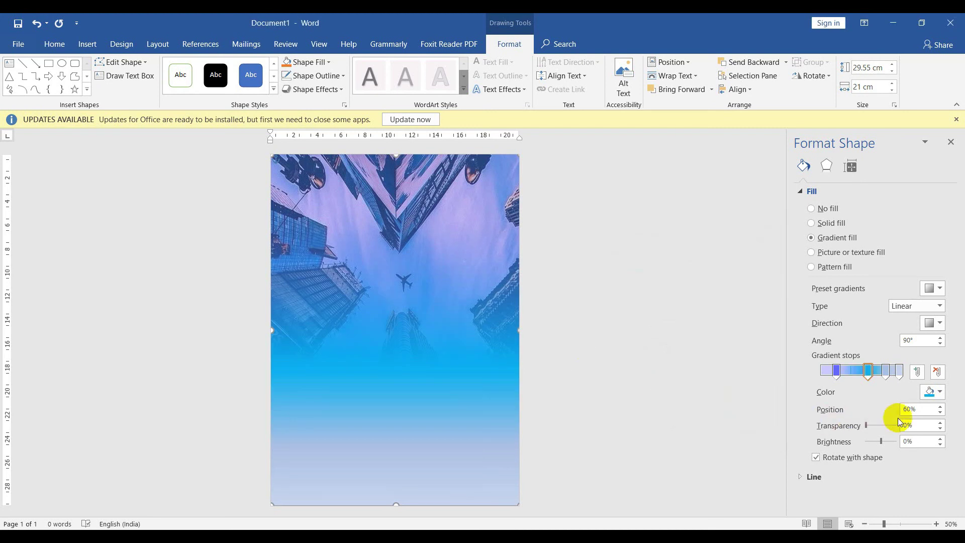
pyautogui.click(864, 428)
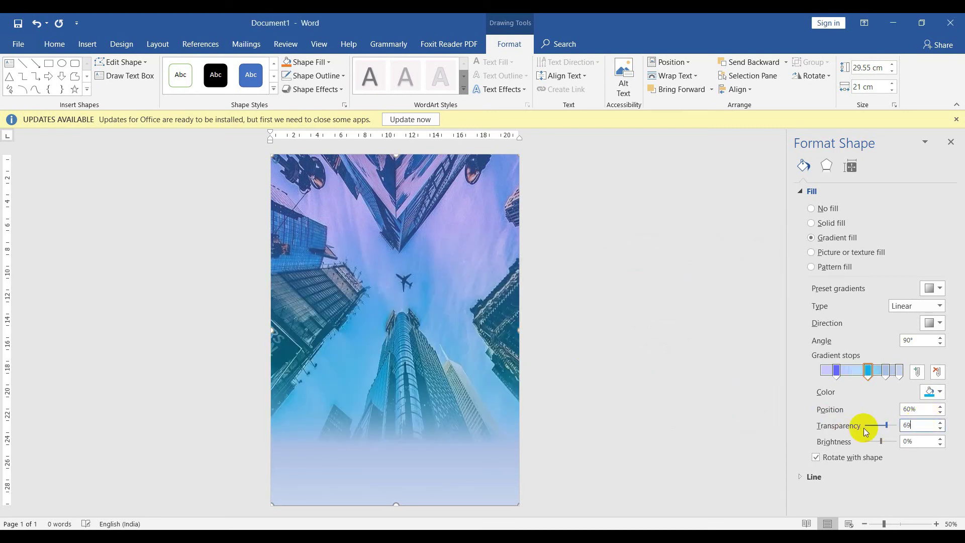
# Colour the 83% gradient stop navy, RGB 0, 32, 96, at 44% transparency.
pyautogui.click(888, 376)
pyautogui.click(935, 392)
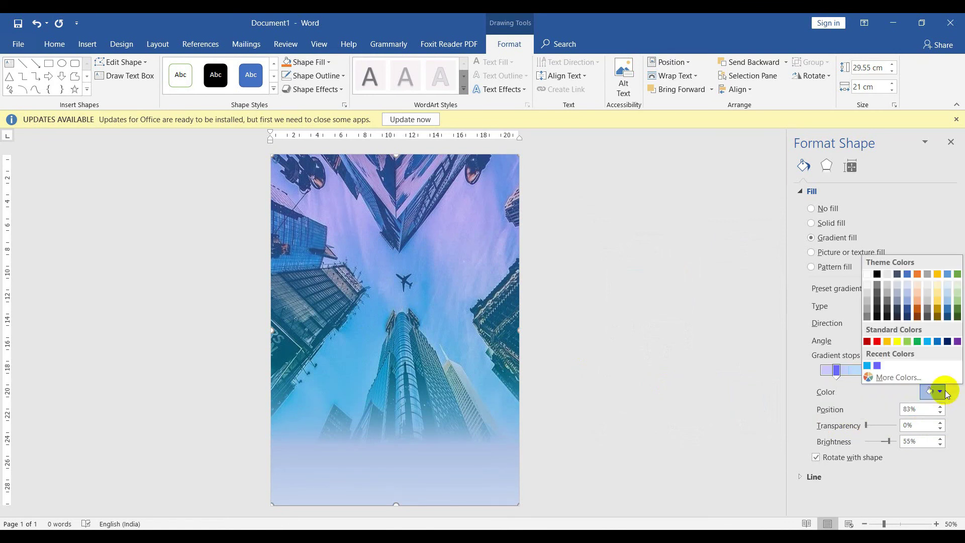
pyautogui.click(894, 377)
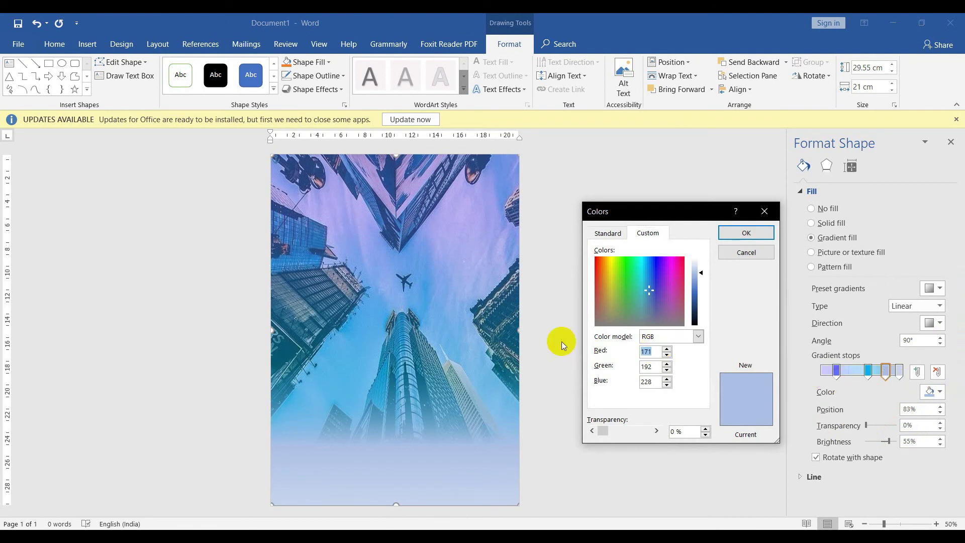
pyautogui.write('0')
pyautogui.press('Tab')
pyautogui.write('32')
pyautogui.press('Tab')
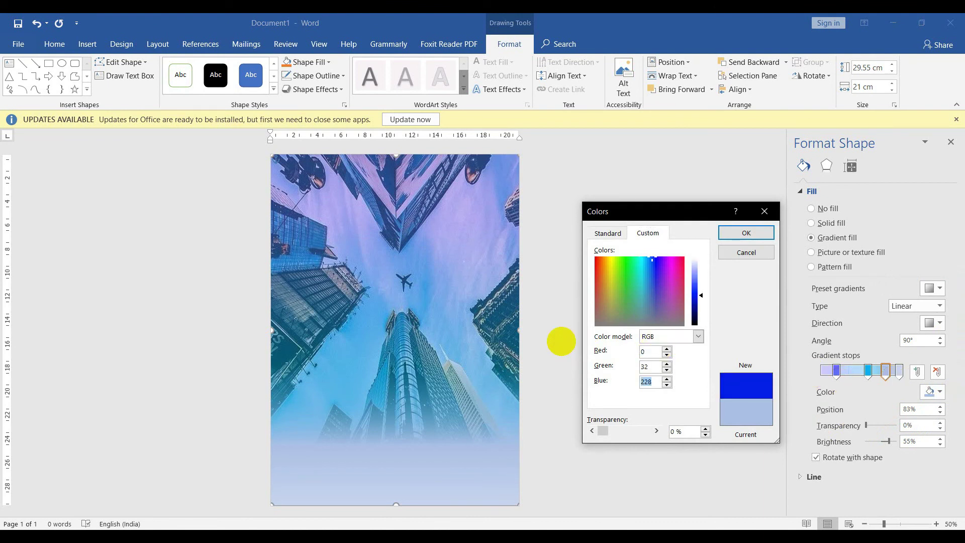
pyautogui.write('96')
pyautogui.press('Return')
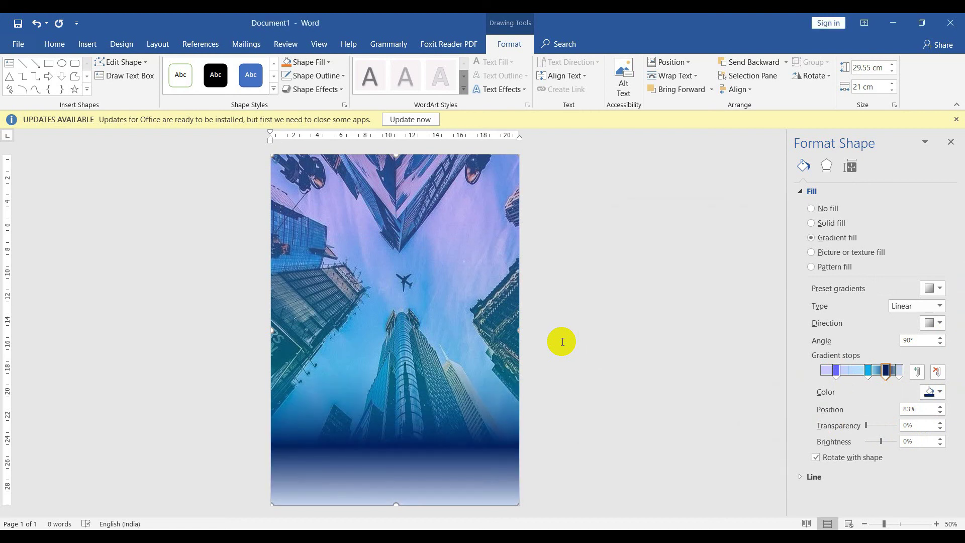
pyautogui.doubleClick(907, 426)
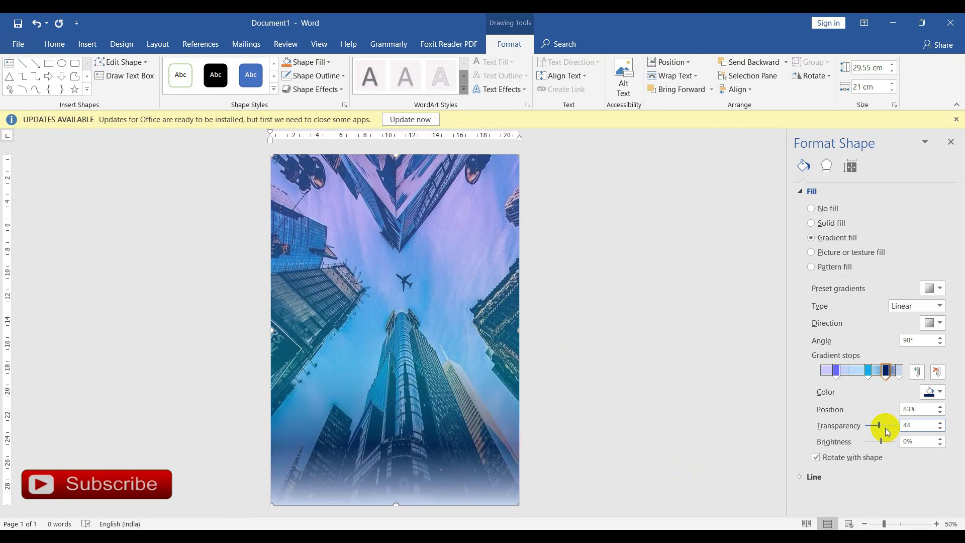
pyautogui.press('Return')
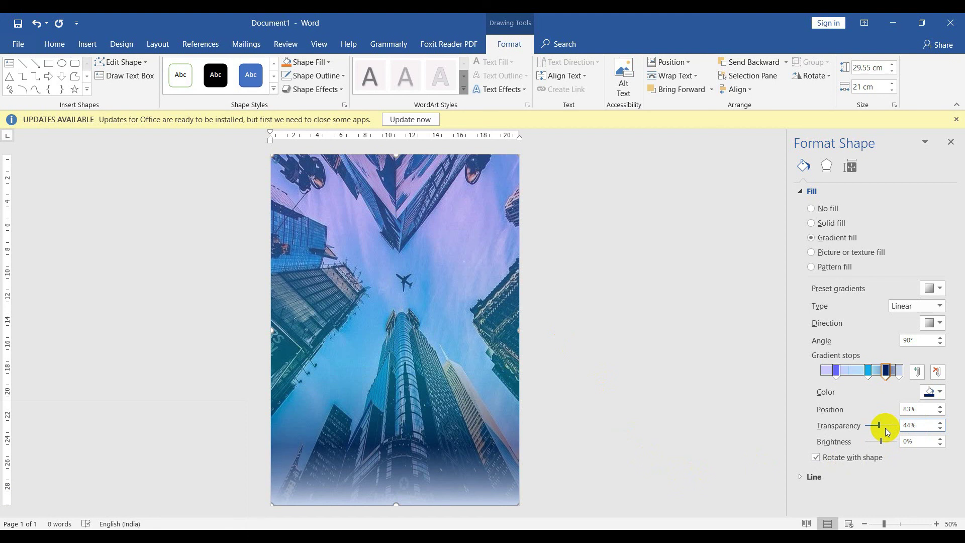
# Colour the 100% gradient stop deep blue, RGB 47, 85, 151, at 26% transparency.
pyautogui.click(900, 371)
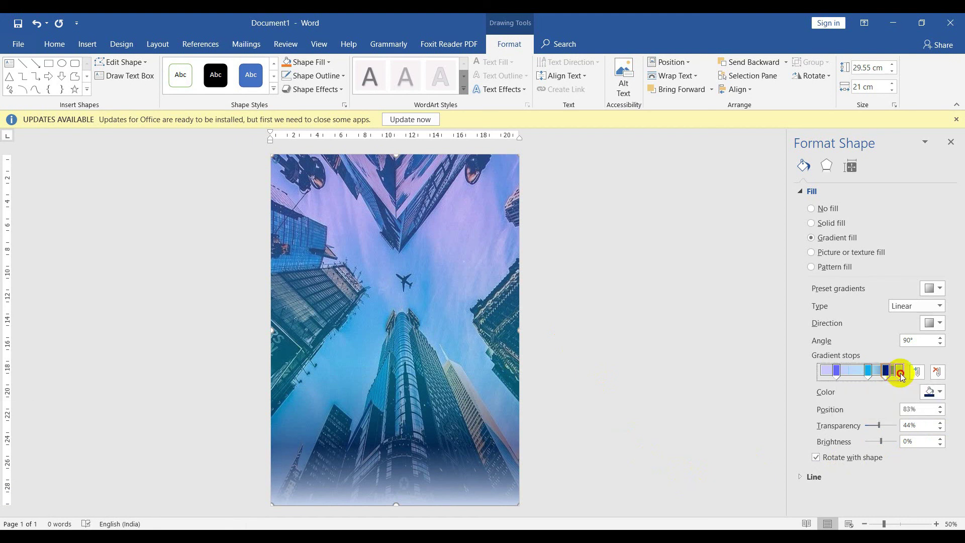
pyautogui.click(936, 392)
pyautogui.click(900, 378)
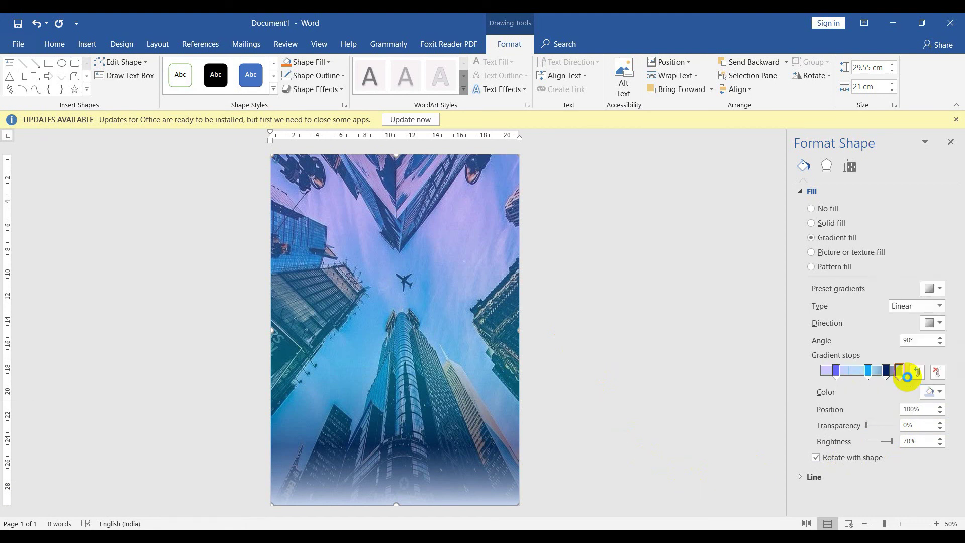
pyautogui.moveTo(655, 354); pyautogui.dragTo(580, 338)
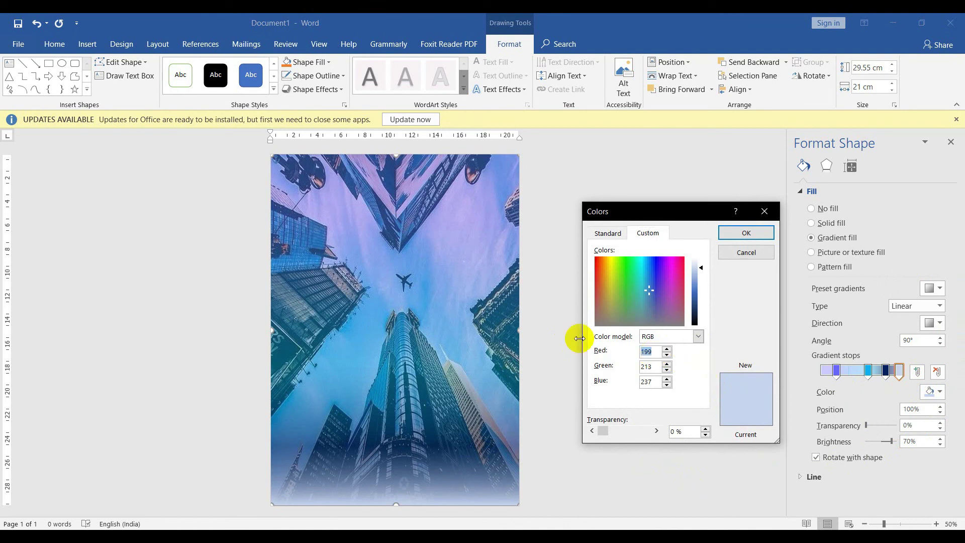
pyautogui.write('47')
pyautogui.press('Tab')
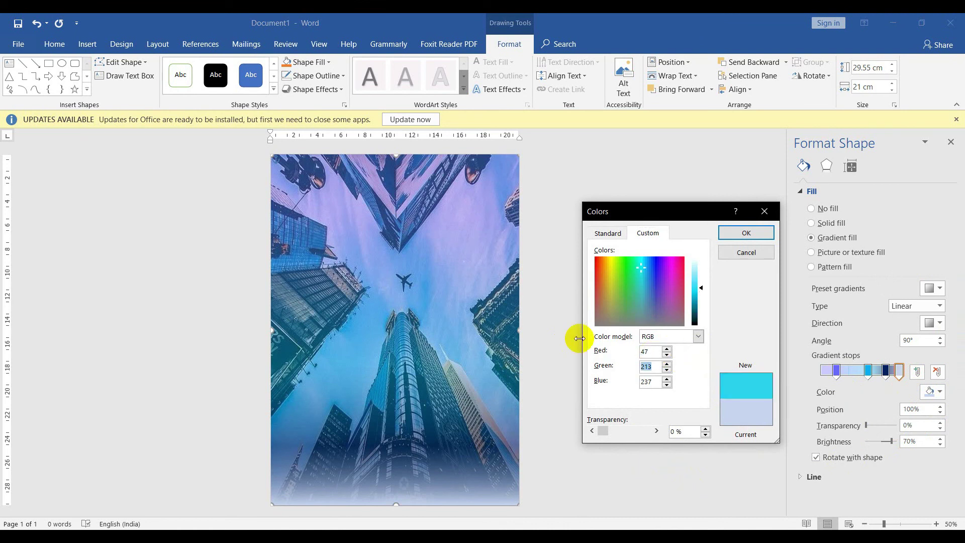
pyautogui.write('85')
pyautogui.press('Tab')
pyautogui.write('151')
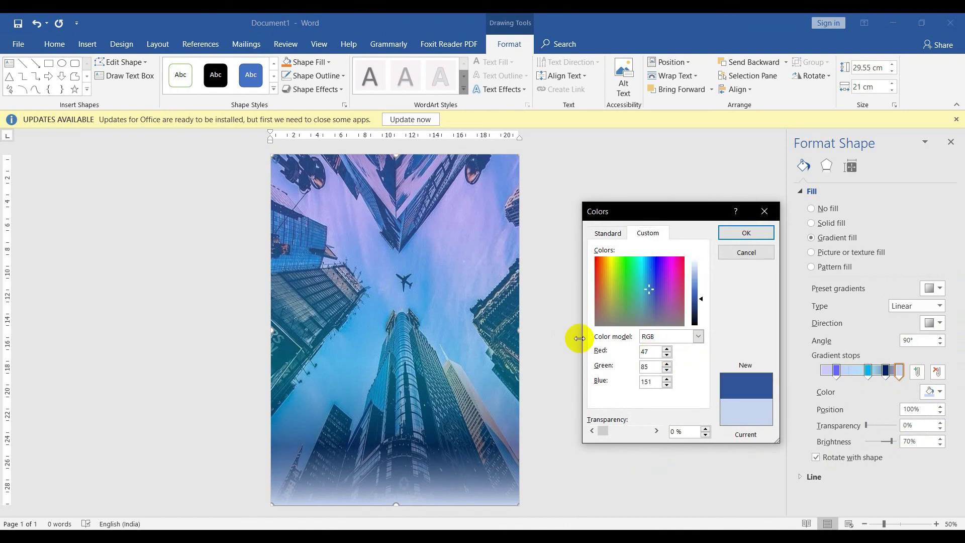
pyautogui.press('Return')
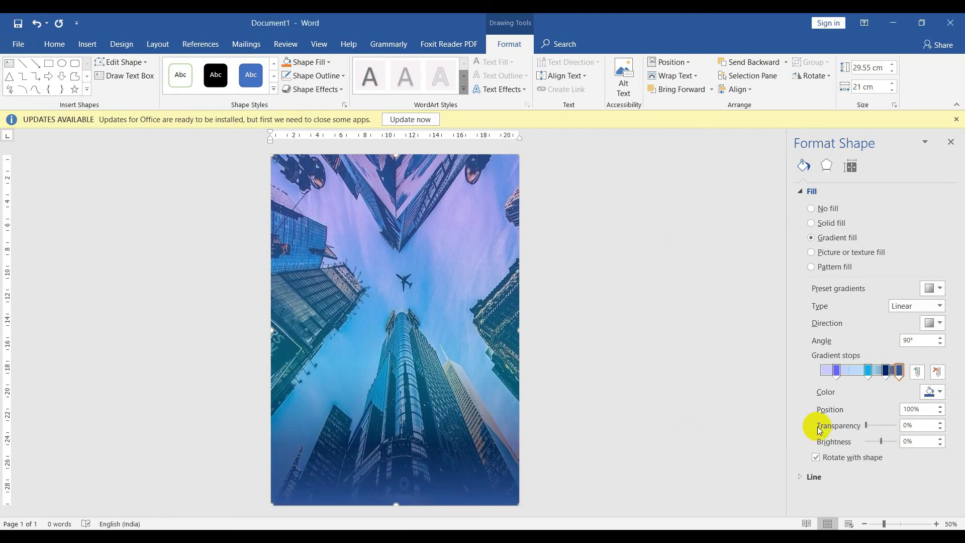
pyautogui.click(887, 426)
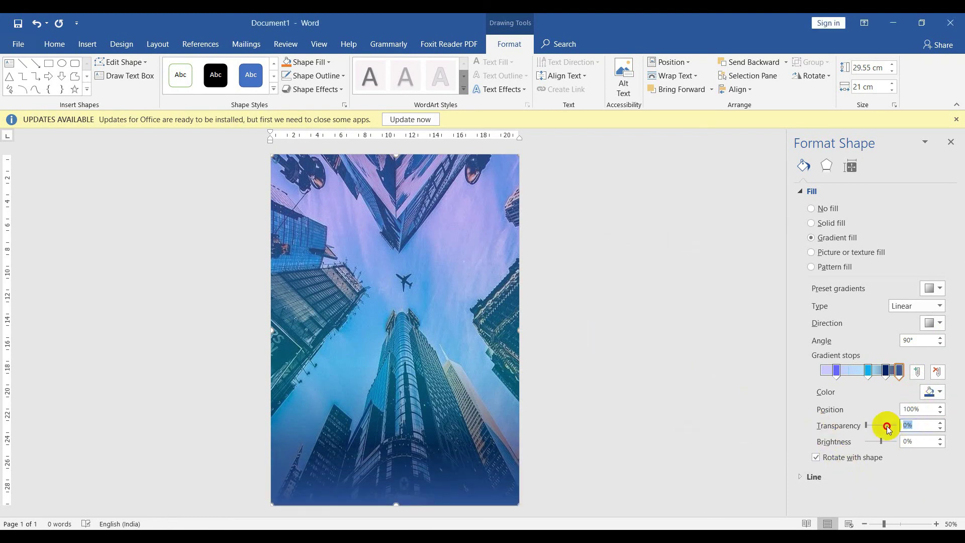
pyautogui.write('24')
pyautogui.write('6')
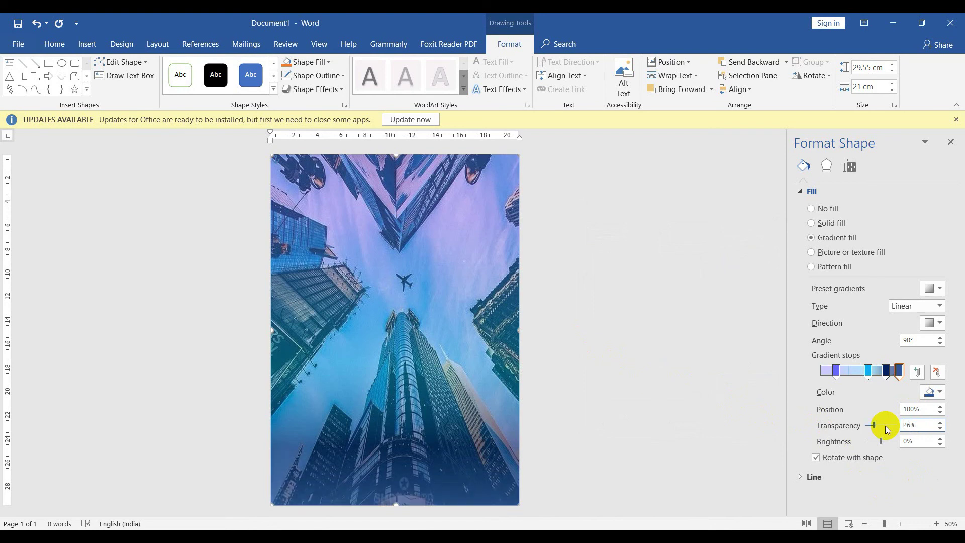
pyautogui.click(644, 422)
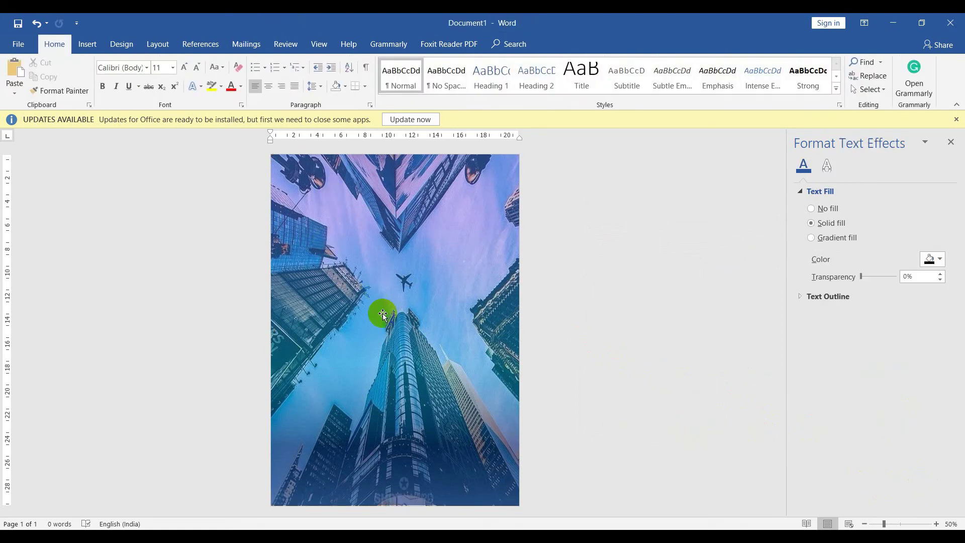
# Draw a hexagon about 12.28 × 10.58 cm over the upper middle of the page.
pyautogui.click(440, 260)
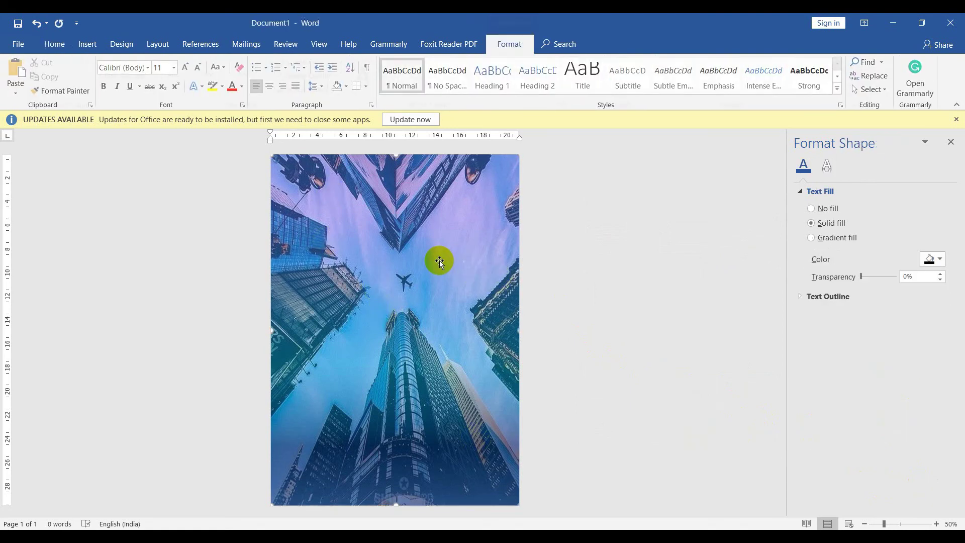
pyautogui.click(650, 287)
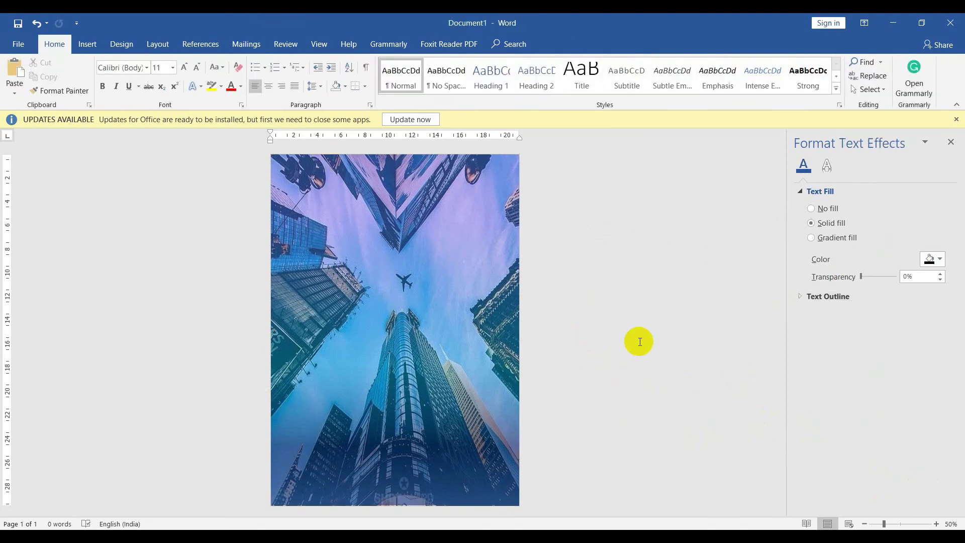
pyautogui.scroll(-1, 632, 345)
pyautogui.scroll(-3, 552, 358)
pyautogui.scroll(4, 551, 358)
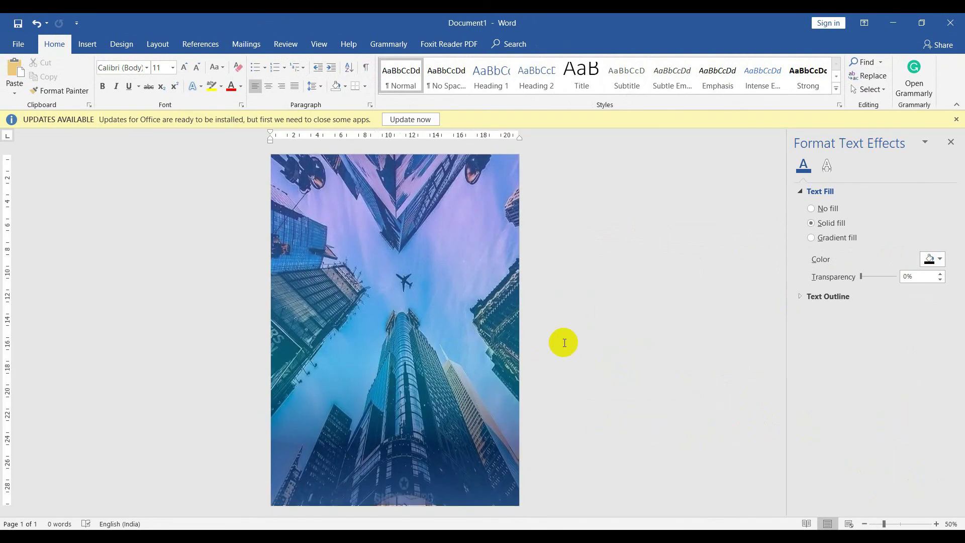
pyautogui.click(86, 44)
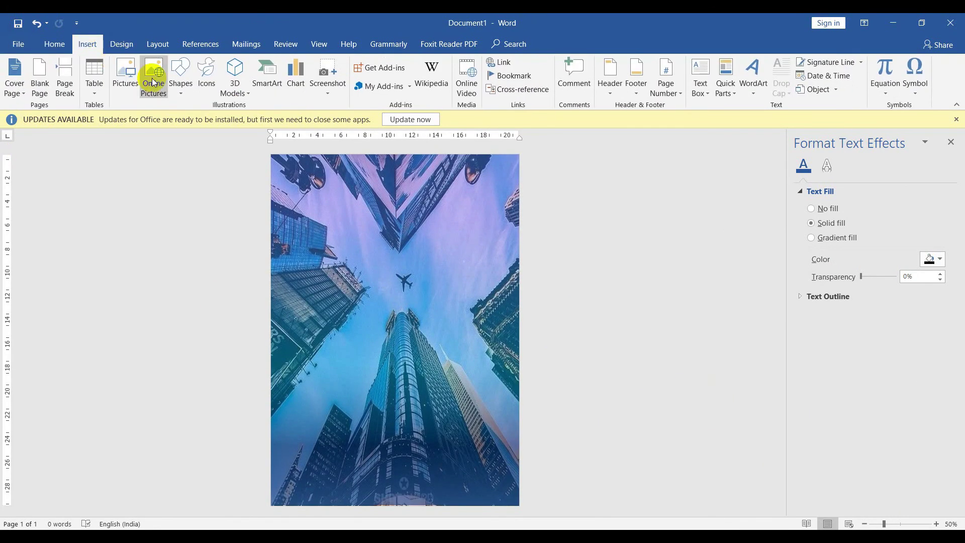
pyautogui.click(181, 83)
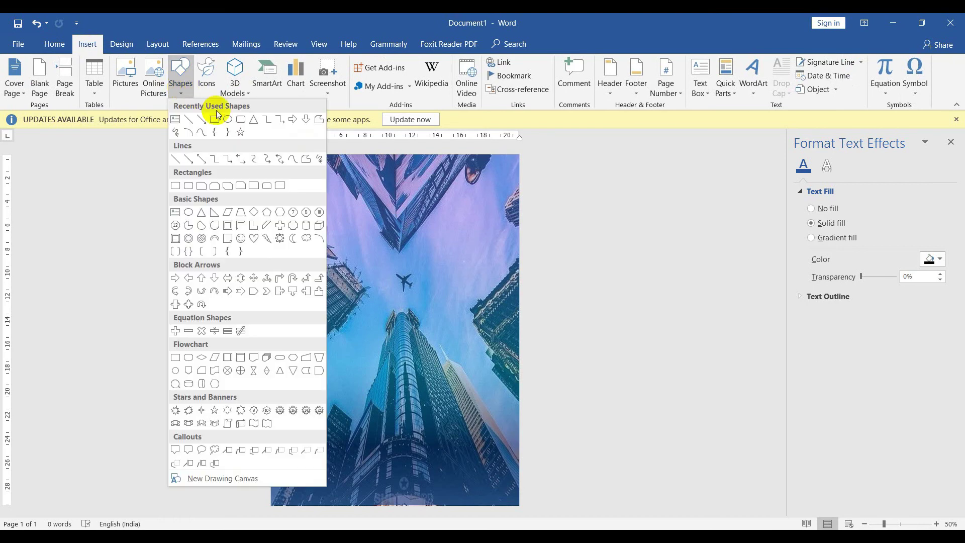
pyautogui.click(280, 213)
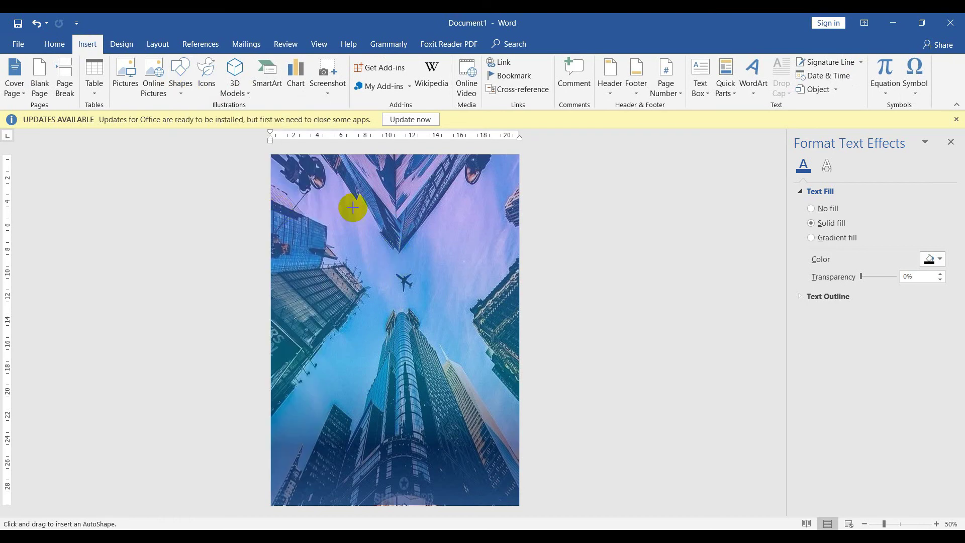
pyautogui.moveTo(354, 207)
pyautogui.mouseDown()
pyautogui.moveTo(461, 342)
pyautogui.moveTo(452, 334)
pyautogui.mouseUp()
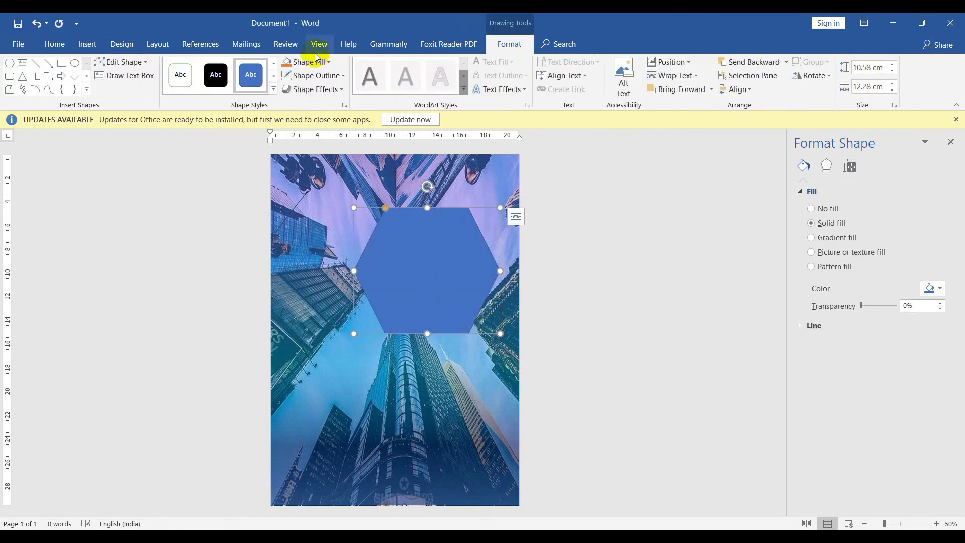
# Set the hexagon's outline width to 10 pt in the line settings.
pyautogui.click(305, 76)
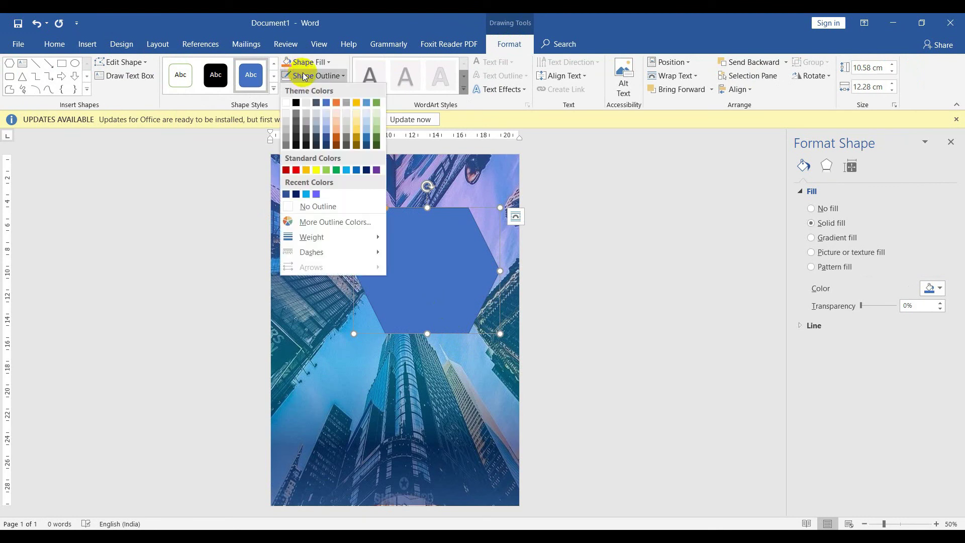
pyautogui.moveTo(325, 237)
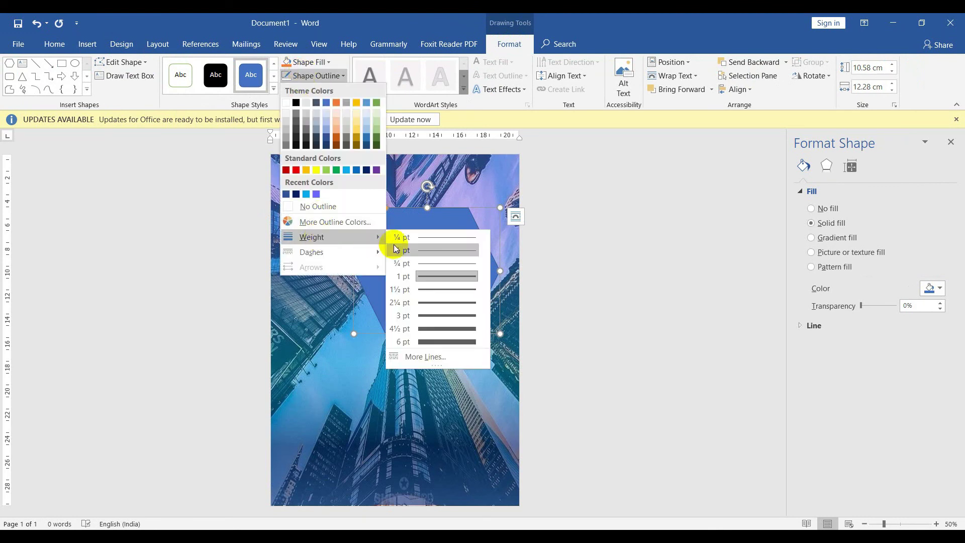
pyautogui.click(444, 342)
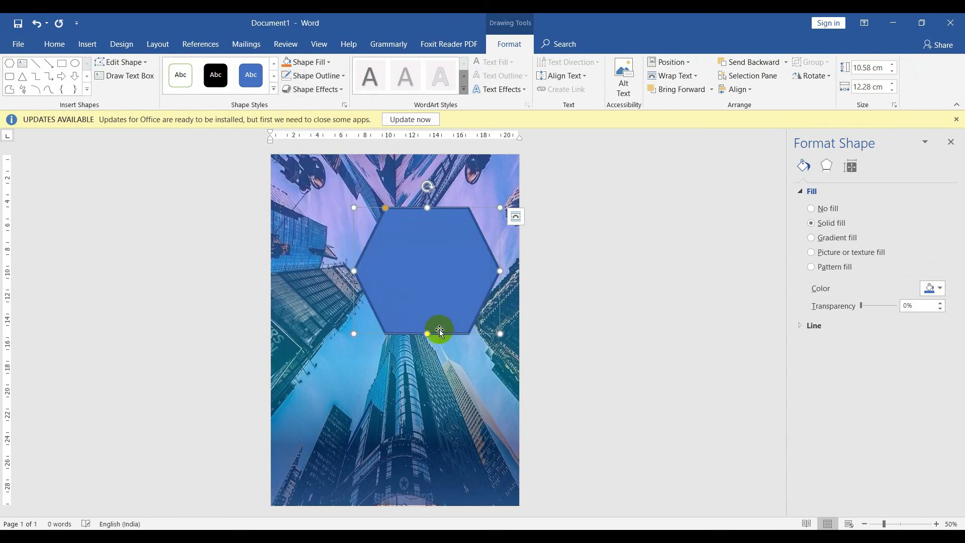
pyautogui.click(339, 75)
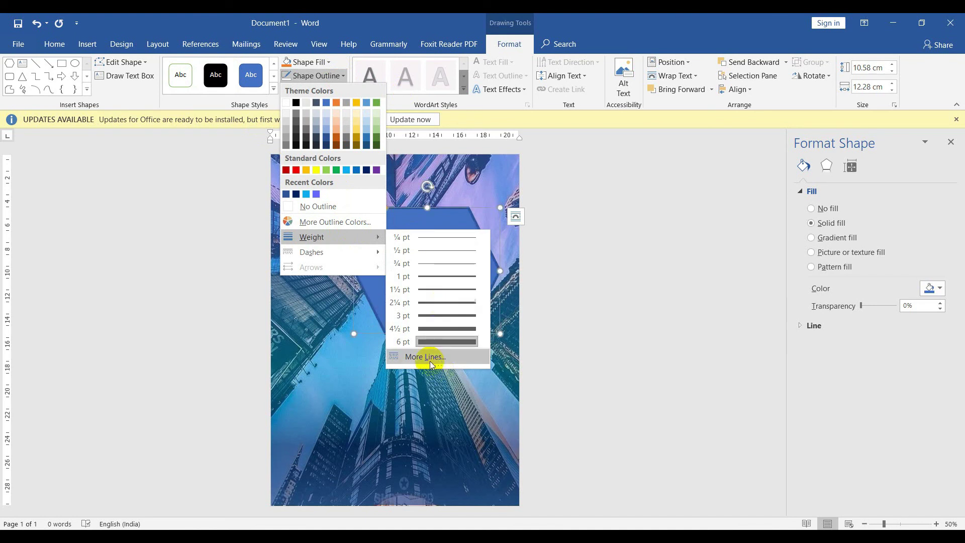
pyautogui.click(427, 357)
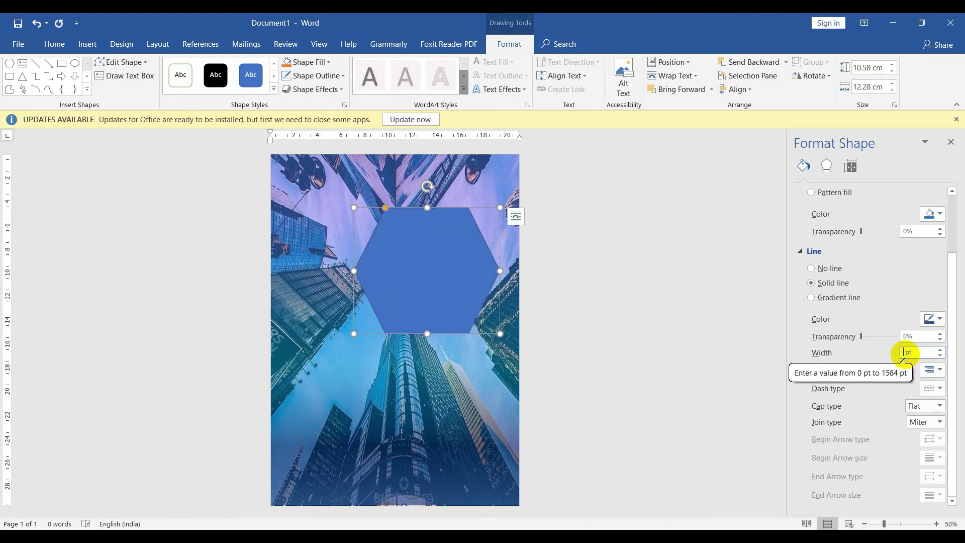
pyautogui.press('BackSpace')
pyautogui.write('0')
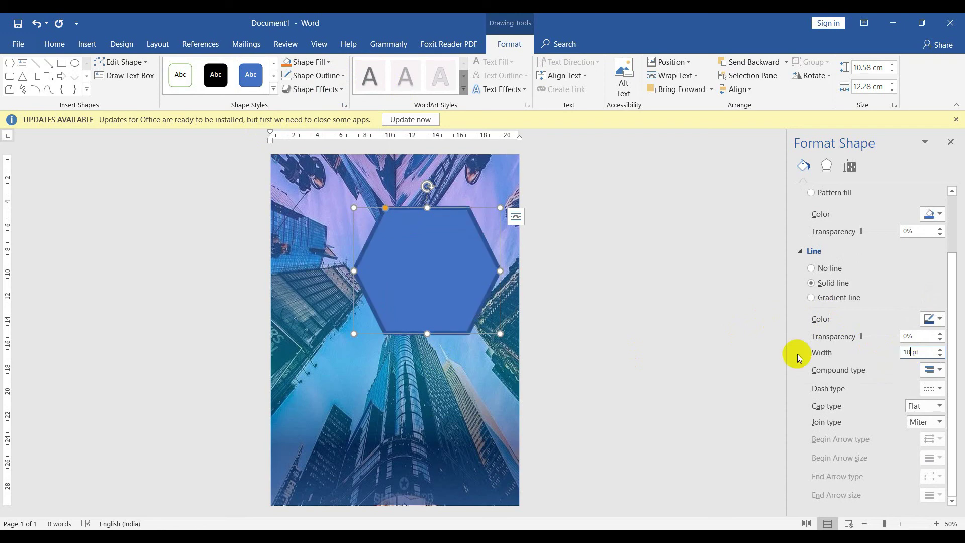
pyautogui.click(446, 231)
pyautogui.click(418, 253)
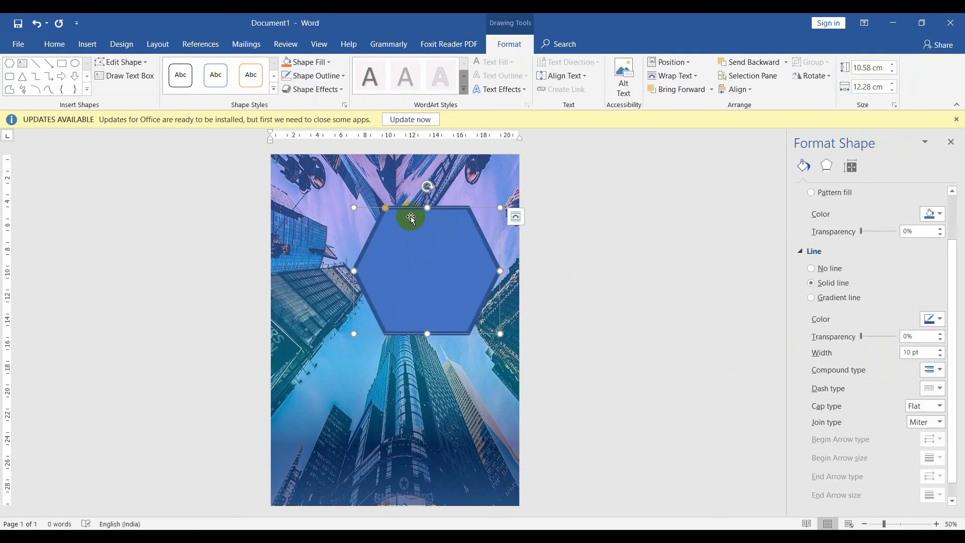
# Fill the hexagon with the Sydney city view picture from the images folder.
pyautogui.click(315, 69)
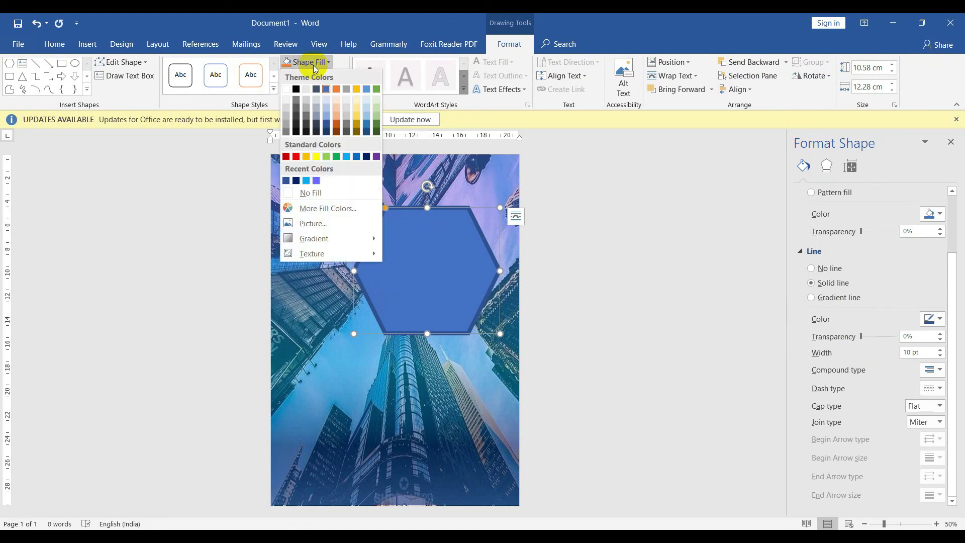
pyautogui.click(311, 226)
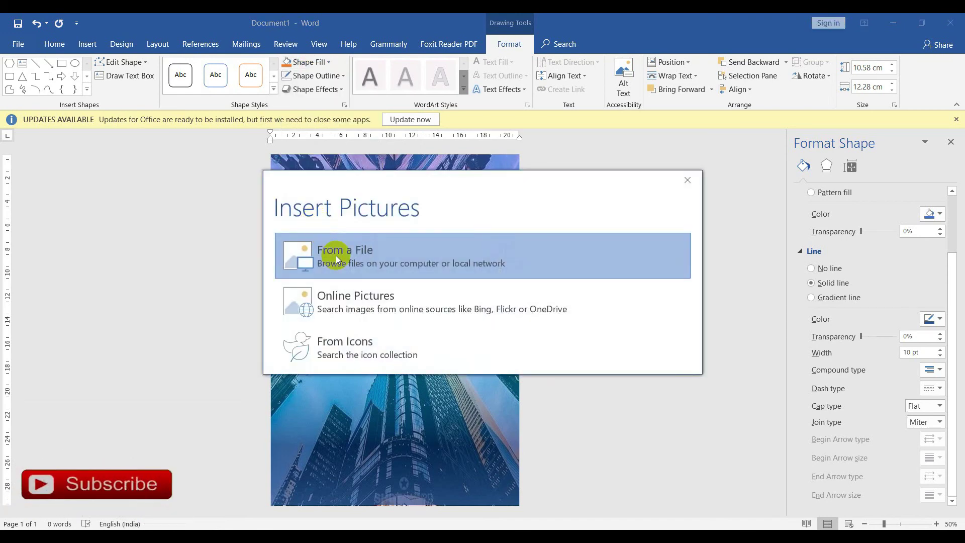
pyautogui.click(336, 256)
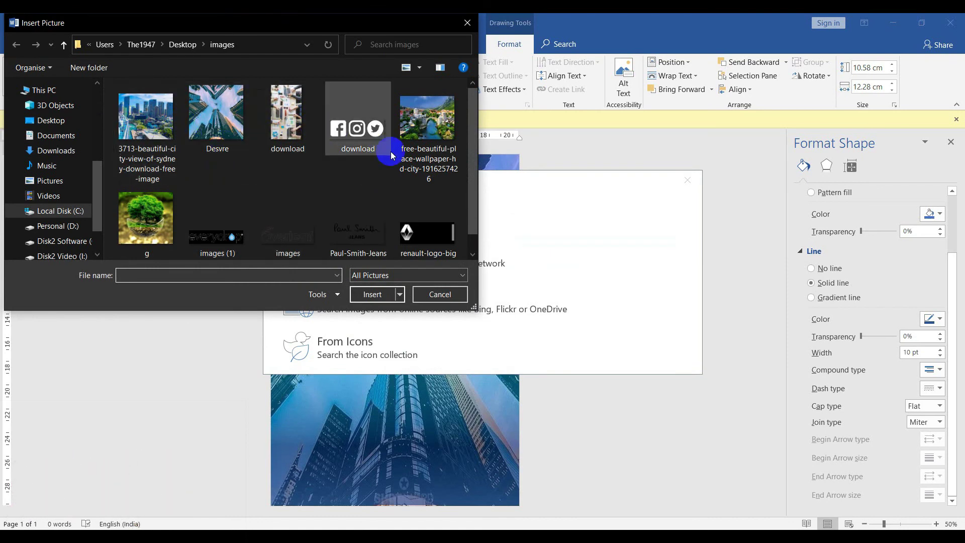
pyautogui.click(159, 122)
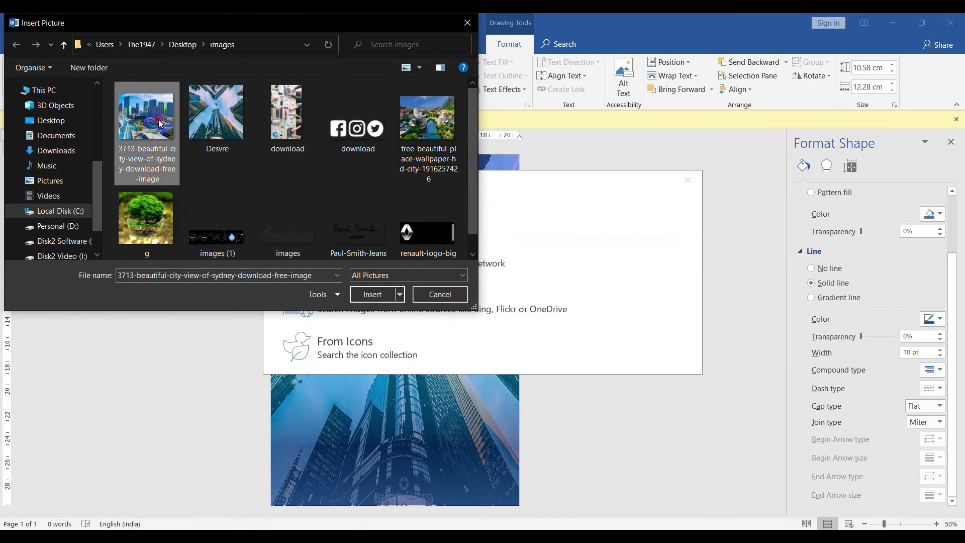
pyautogui.doubleClick(158, 122)
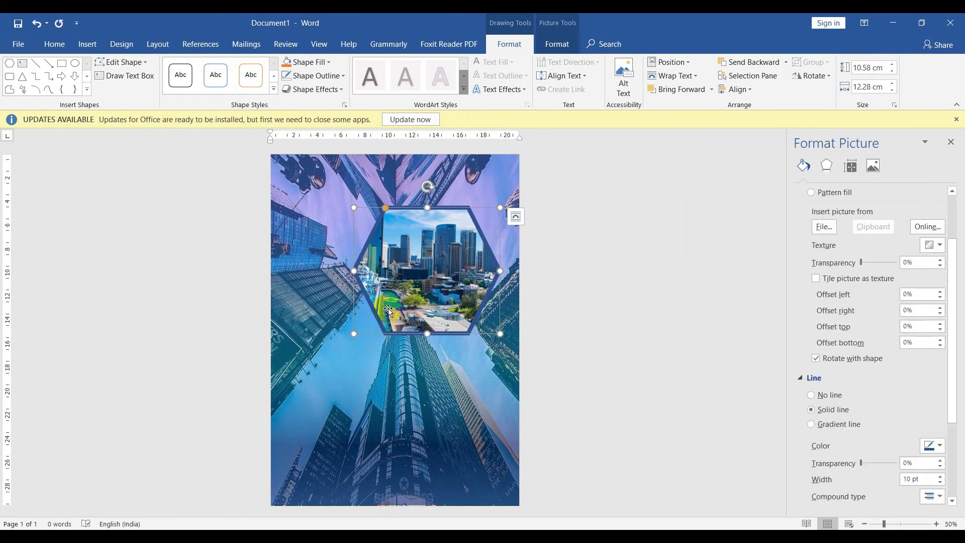
# Tilt the hexagon clockwise, enlarge it to about 11.52 × 13.37 cm, raise it, and outline it white.
pyautogui.moveTo(427, 186); pyautogui.dragTo(443, 185)
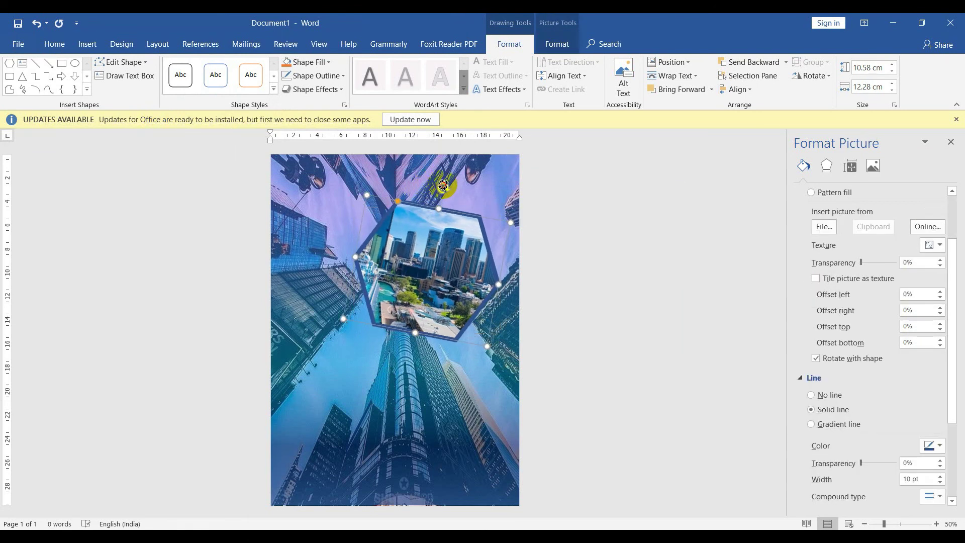
pyautogui.moveTo(486, 345); pyautogui.dragTo(493, 358)
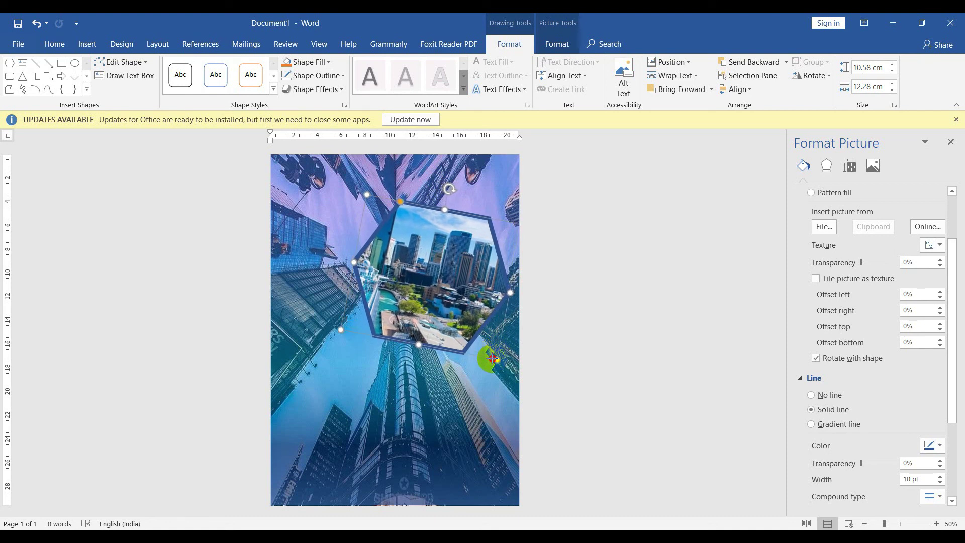
pyautogui.moveTo(455, 296)
pyautogui.mouseDown()
pyautogui.moveTo(456, 271)
pyautogui.moveTo(428, 286)
pyautogui.mouseUp()
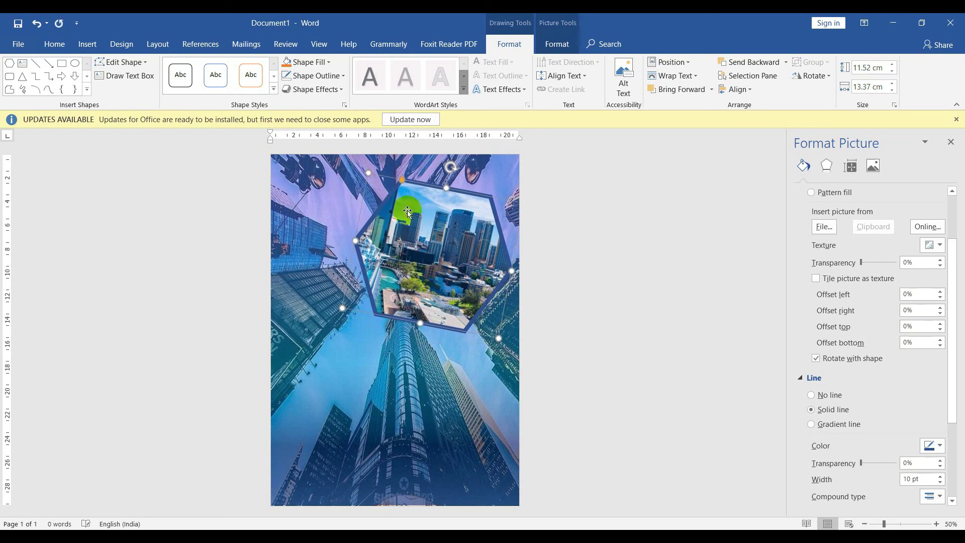
pyautogui.click(307, 76)
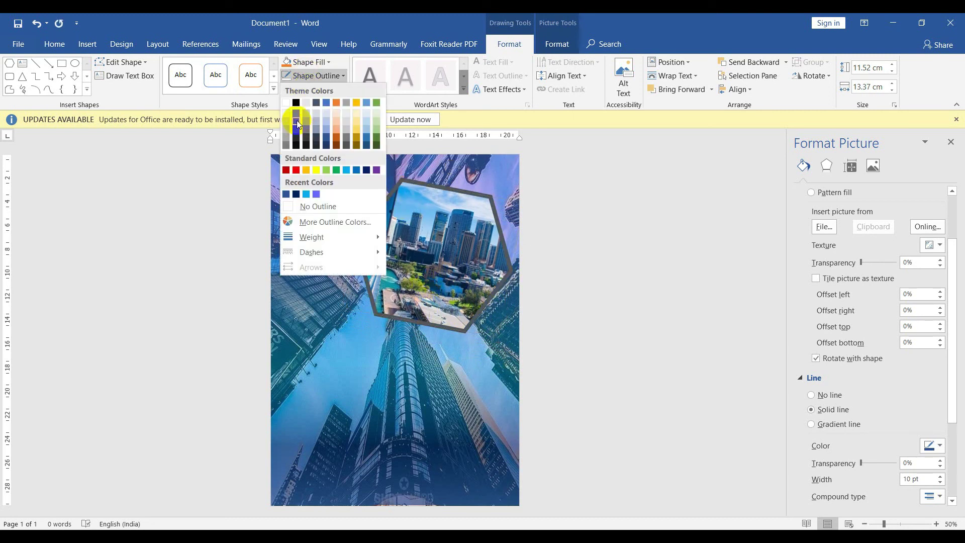
pyautogui.click(286, 102)
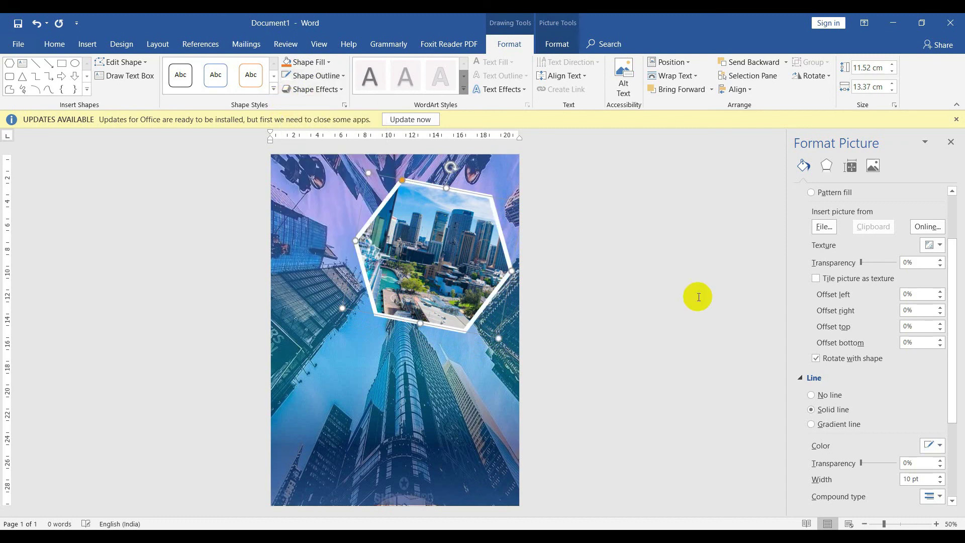
pyautogui.click(402, 213)
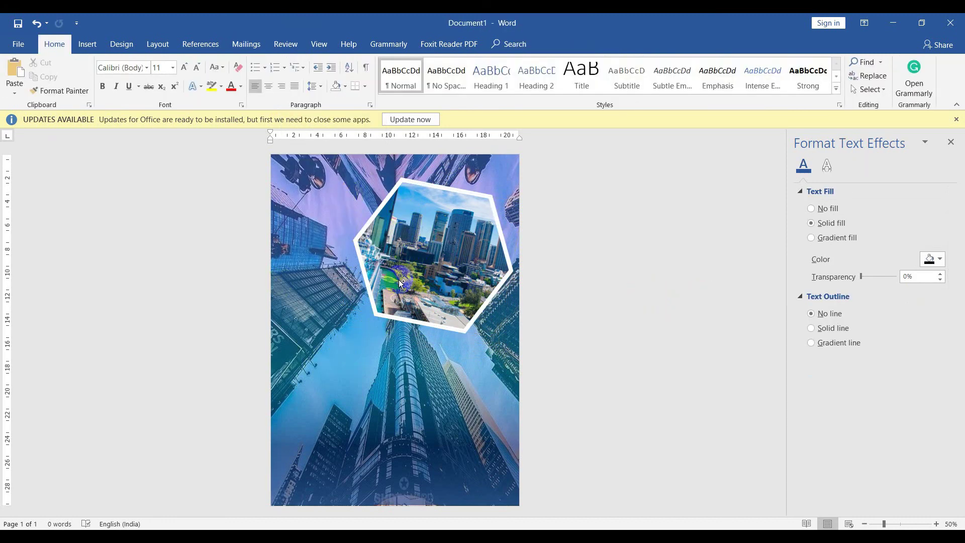
# Duplicate the photo hexagon, tilt the copy counter-clockwise, shrink it slightly, and place it lower left.
pyautogui.keyDown('ctrl'); pyautogui.moveTo(401, 282); pyautogui.dragTo(374, 329); pyautogui.keyUp('ctrl')
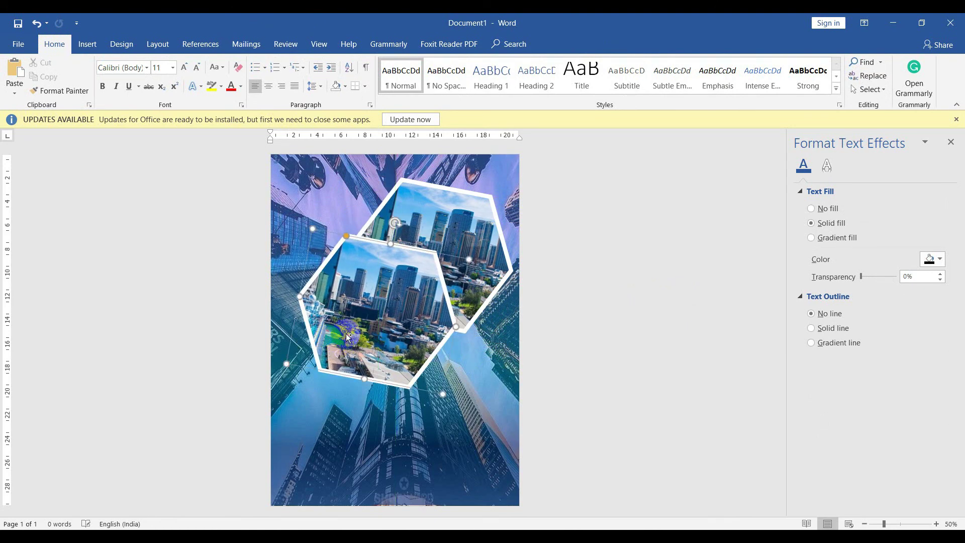
pyautogui.moveTo(394, 222); pyautogui.dragTo(369, 210)
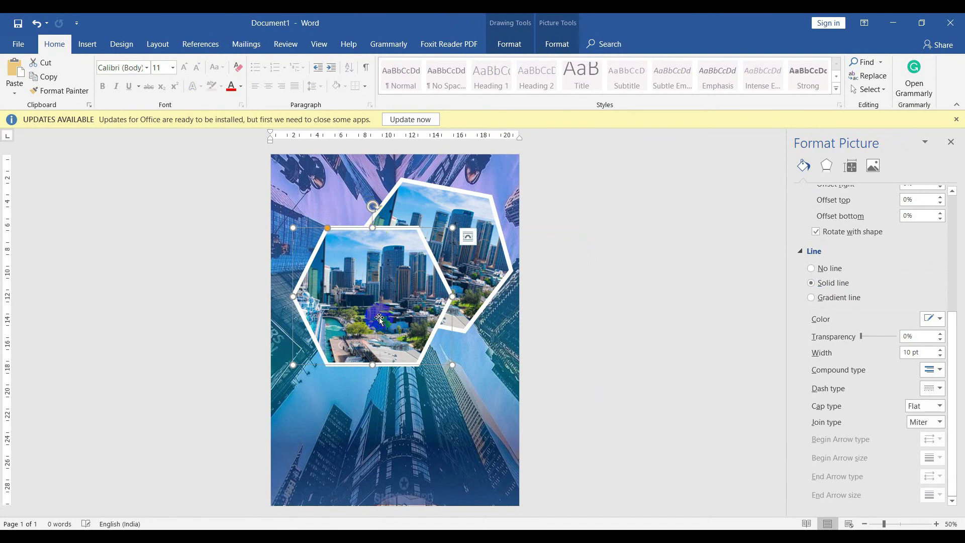
pyautogui.moveTo(373, 307); pyautogui.dragTo(365, 329)
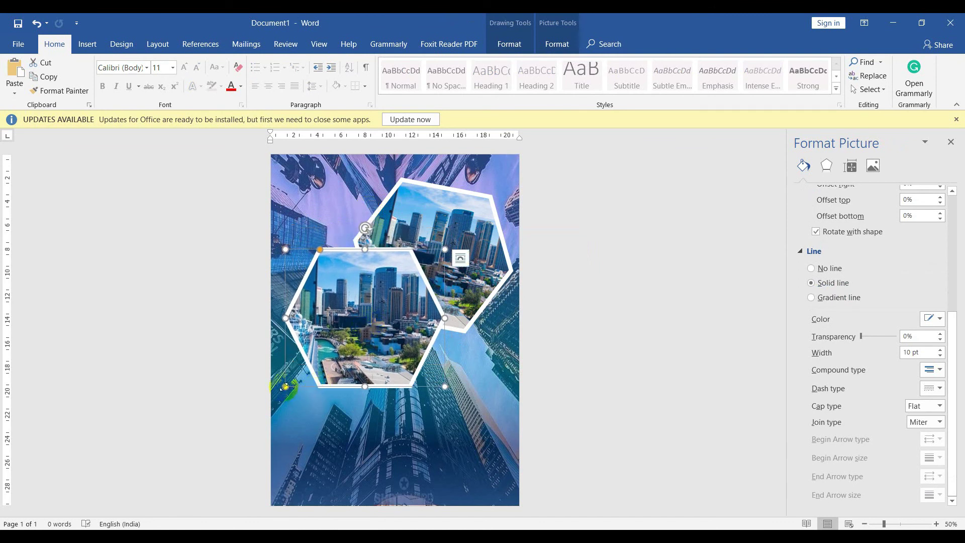
pyautogui.moveTo(286, 384); pyautogui.dragTo(311, 361)
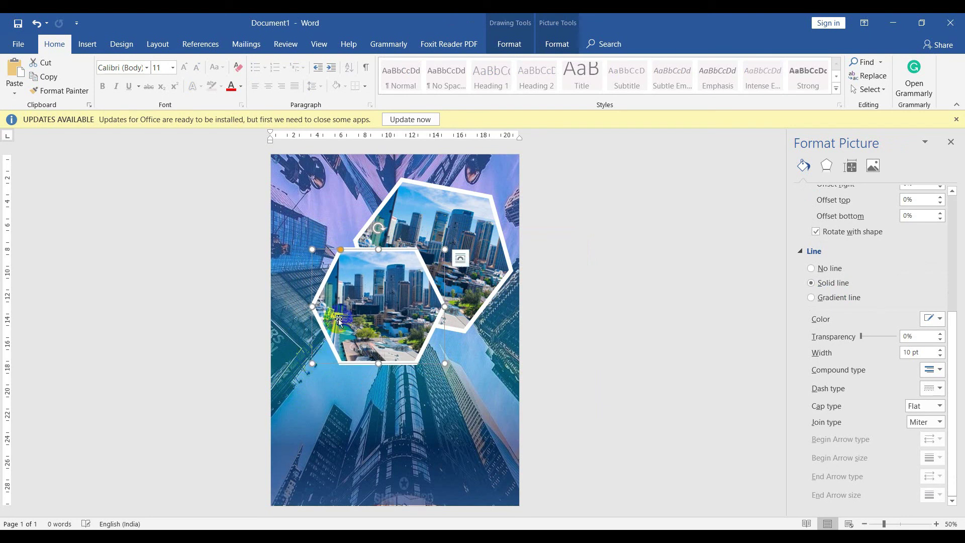
pyautogui.moveTo(336, 318)
pyautogui.mouseDown()
pyautogui.moveTo(318, 318)
pyautogui.moveTo(440, 272)
pyautogui.moveTo(451, 256)
pyautogui.mouseUp()
# Paste another copy and shrink it into a small hexagon placed lower right.
pyautogui.hotkey('ctrl', 'c')
pyautogui.hotkey('ctrl', 'v')
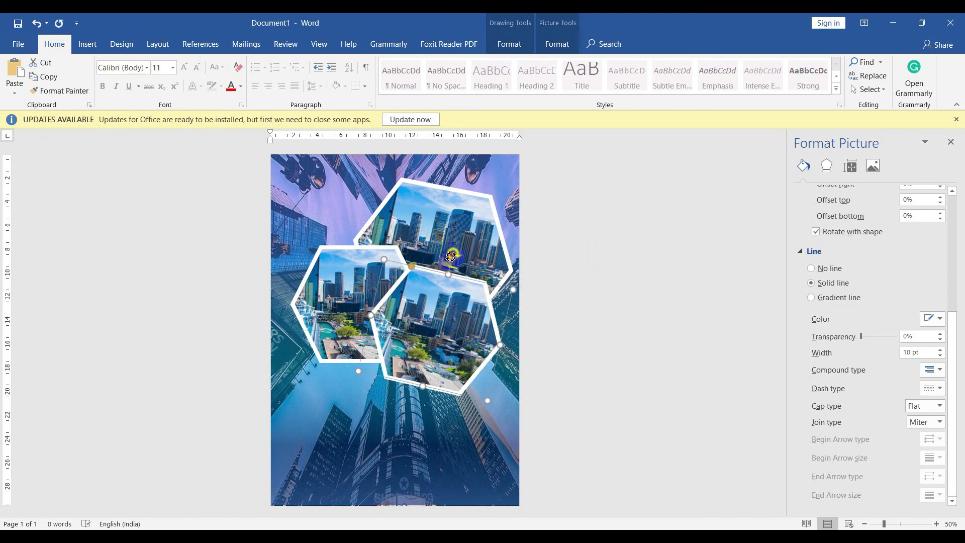
pyautogui.moveTo(487, 398); pyautogui.dragTo(449, 360)
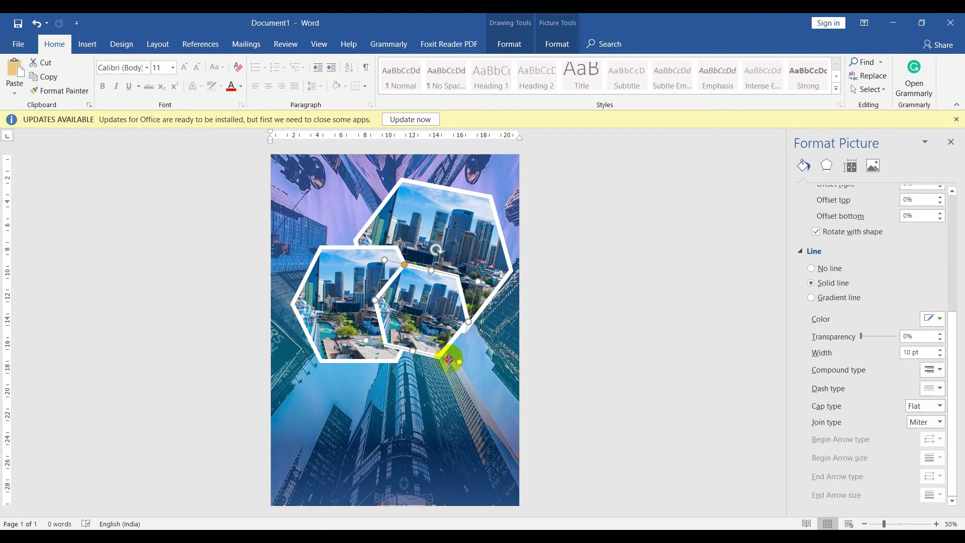
pyautogui.moveTo(435, 333); pyautogui.dragTo(455, 344)
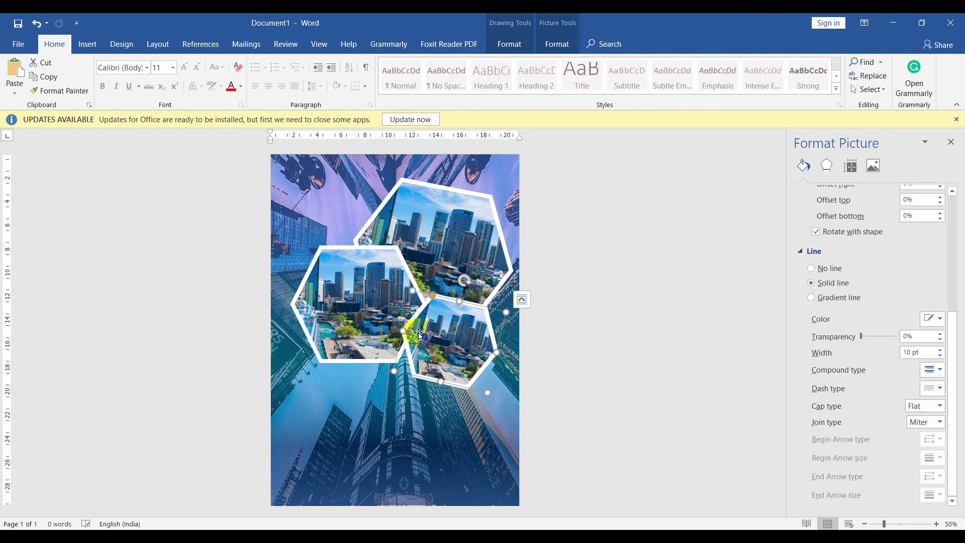
# Nudge the left hexagon further left and fit the small hexagon snugly against the others.
pyautogui.click(333, 289)
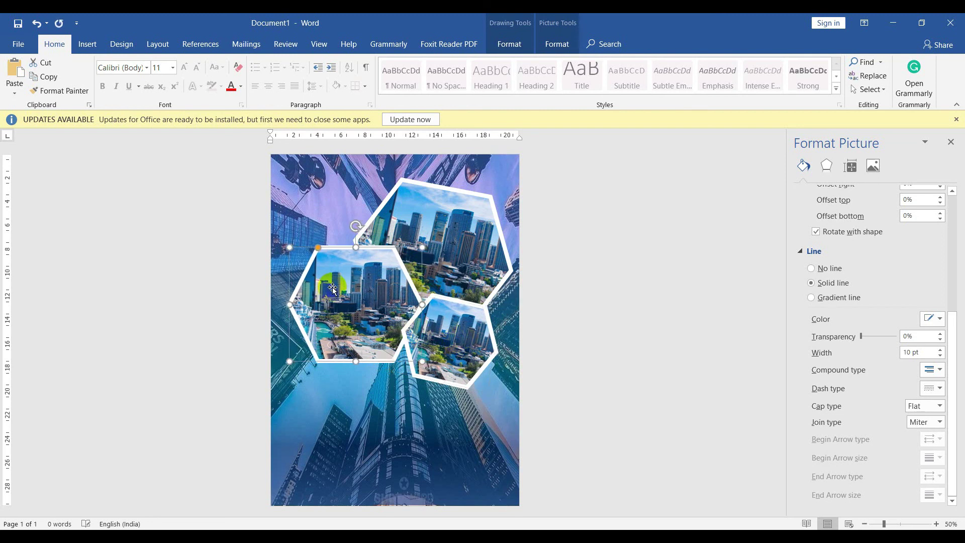
pyautogui.moveTo(332, 288); pyautogui.dragTo(312, 289)
pyautogui.click(441, 323)
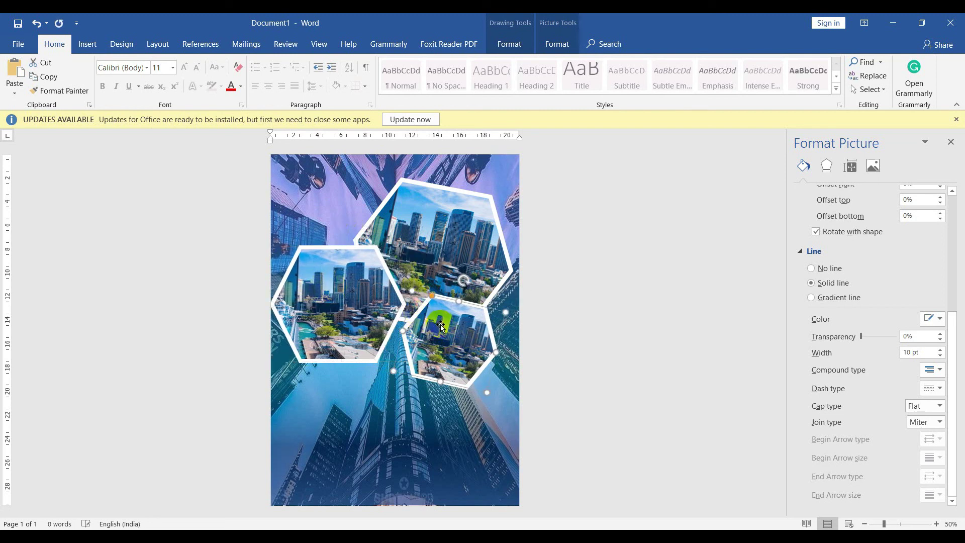
pyautogui.moveTo(440, 324); pyautogui.dragTo(453, 358)
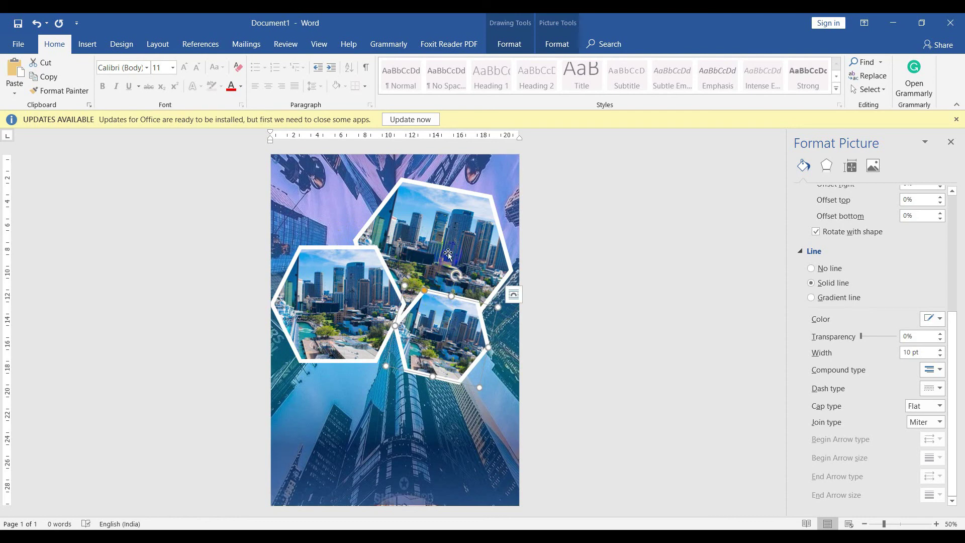
pyautogui.click(549, 345)
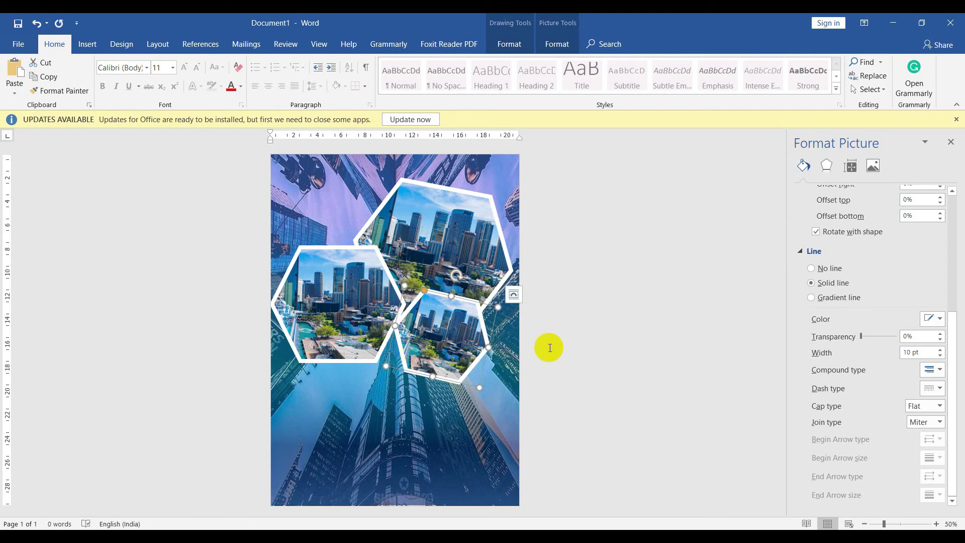
pyautogui.click(376, 300)
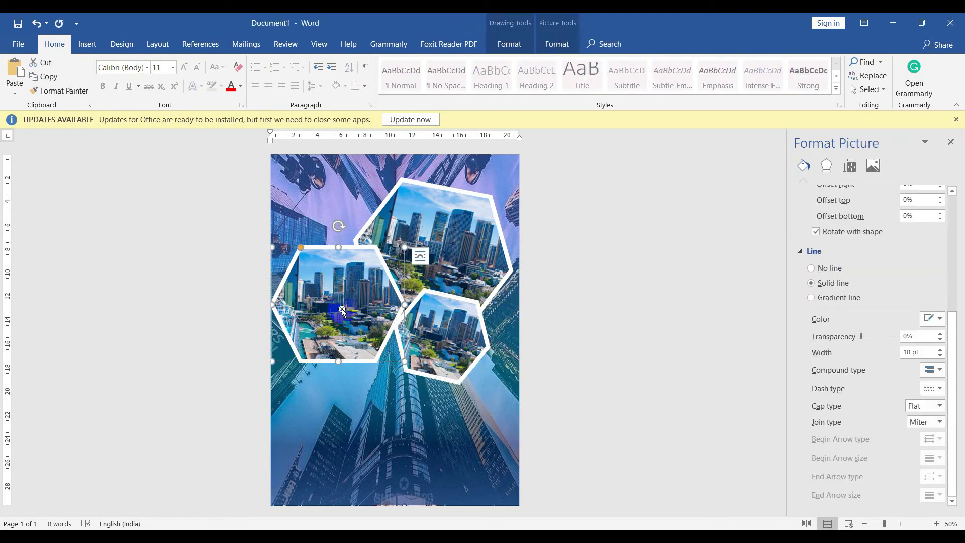
# Fill the left hexagon with the bridge-town wallpaper photo from a file.
pyautogui.click(556, 43)
pyautogui.click(523, 45)
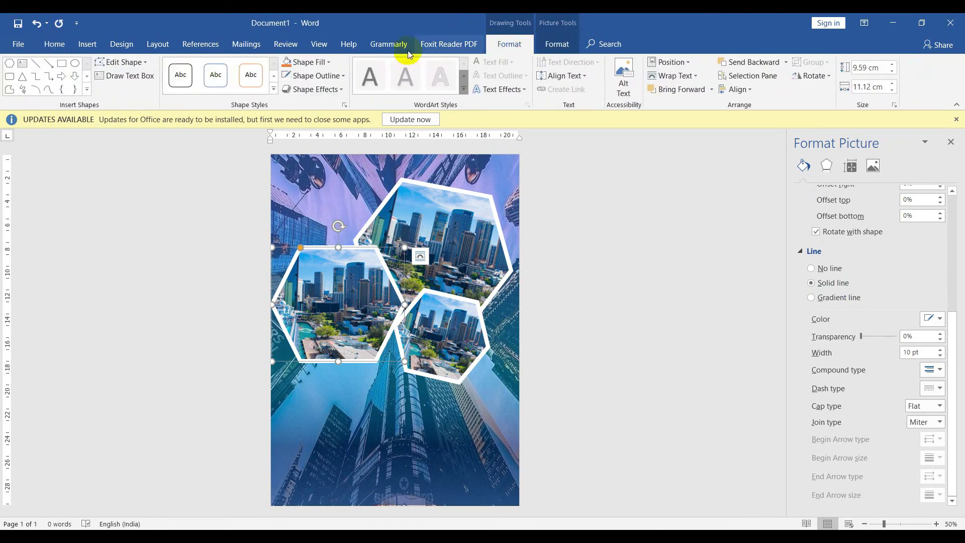
pyautogui.click(326, 61)
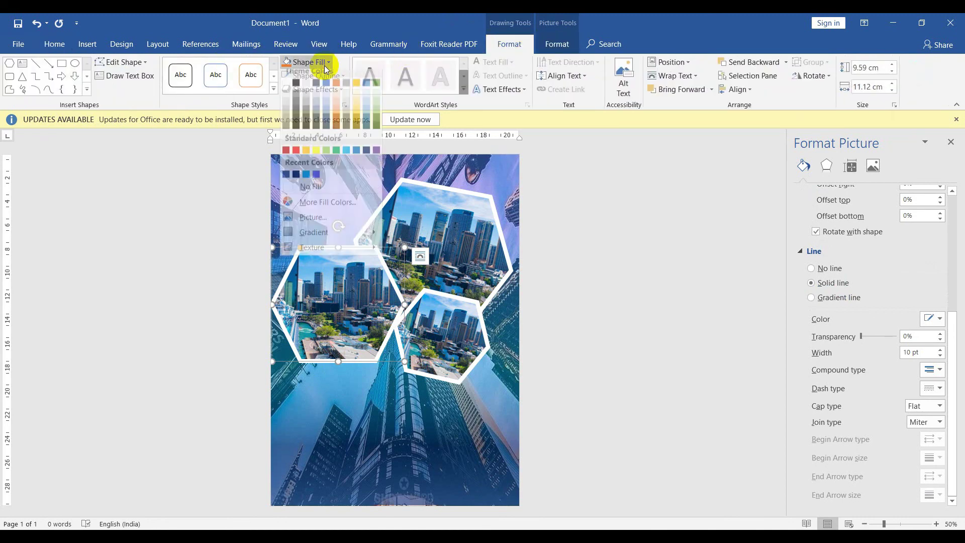
pyautogui.click(299, 222)
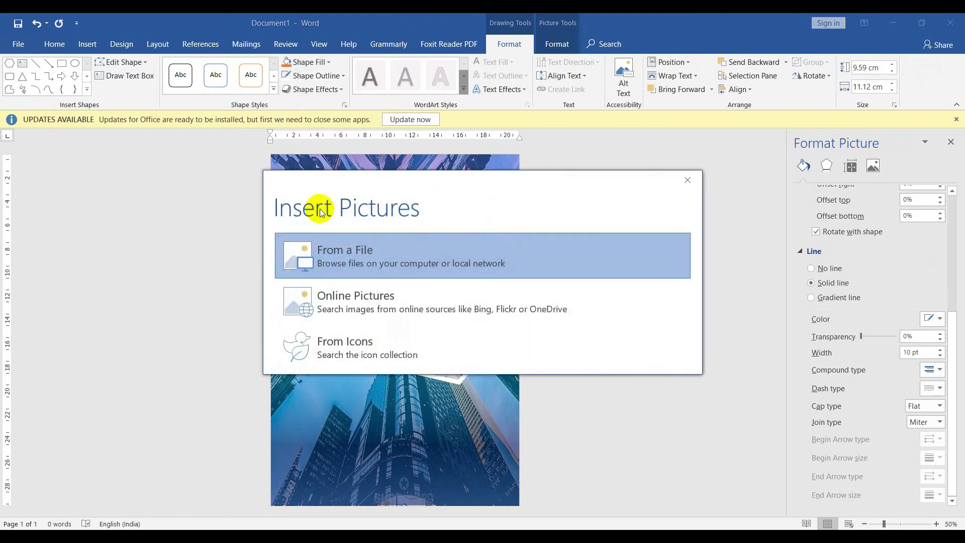
pyautogui.click(324, 247)
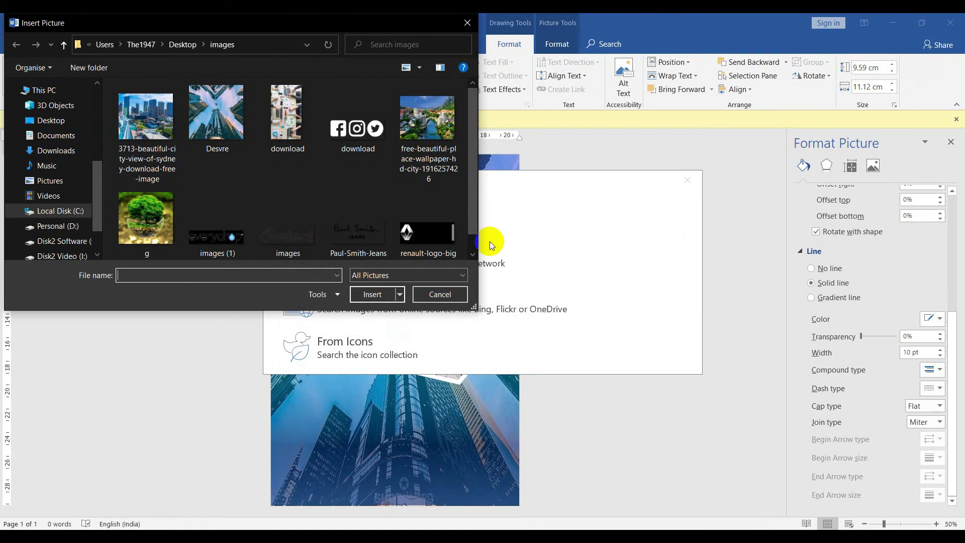
pyautogui.moveTo(427, 119)
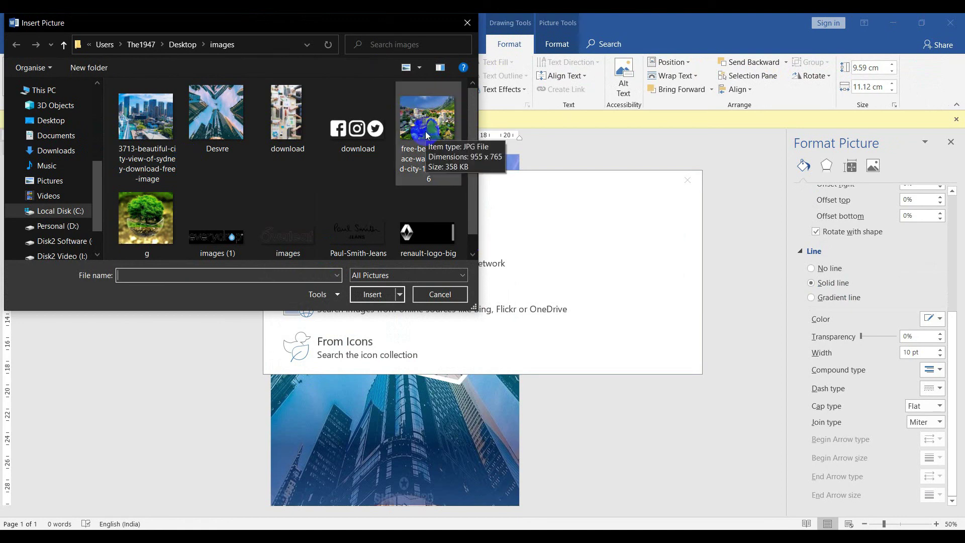
pyautogui.doubleClick(426, 135)
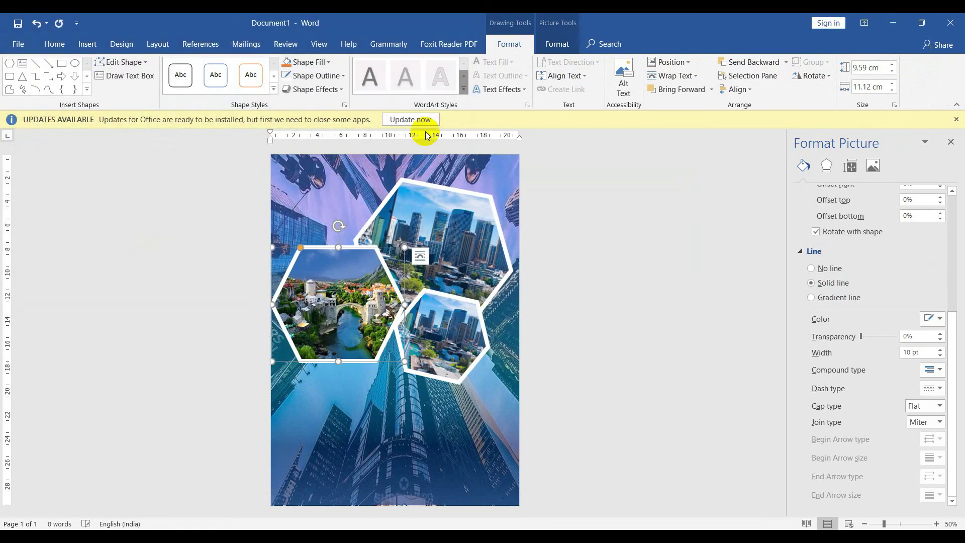
# Fill the small right hexagon with the tree image 'g' from a file.
pyautogui.click(575, 401)
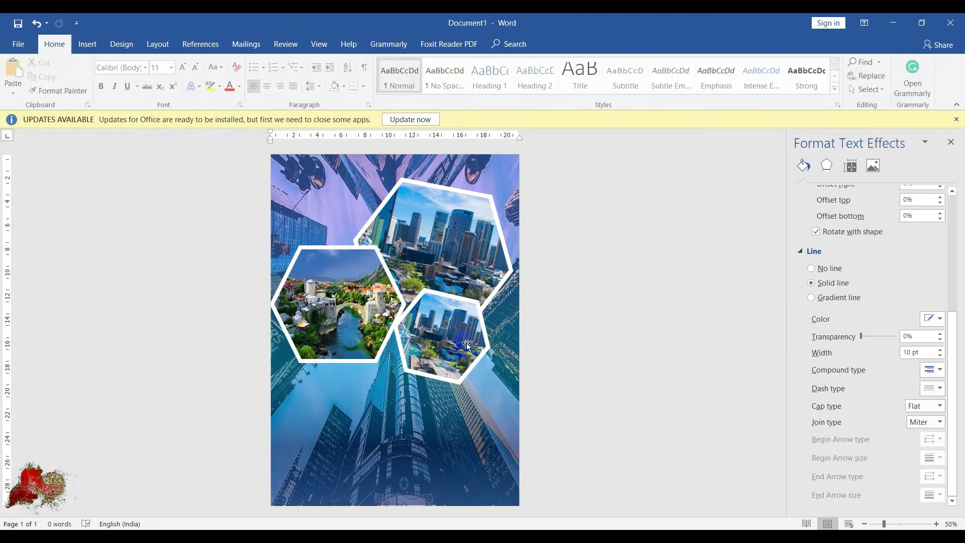
pyautogui.click(449, 329)
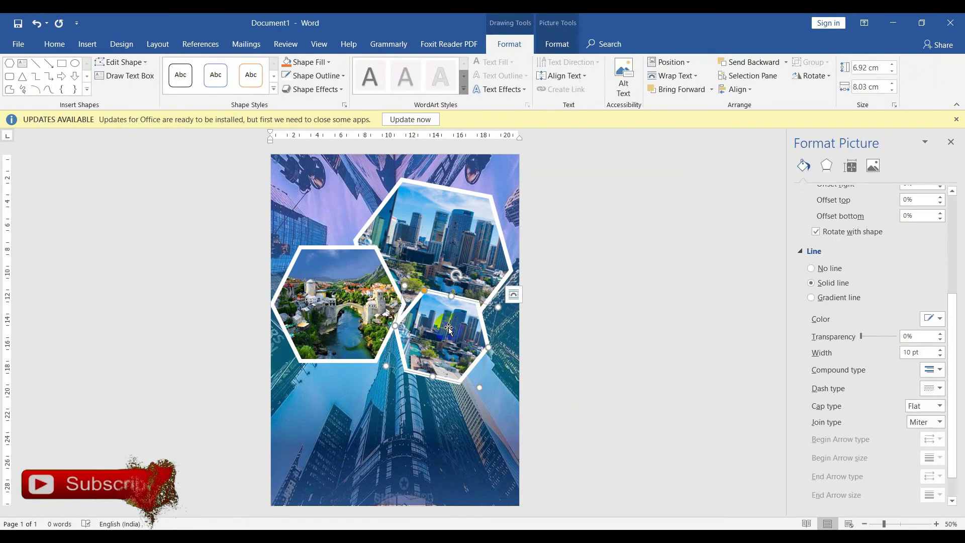
pyautogui.click(323, 64)
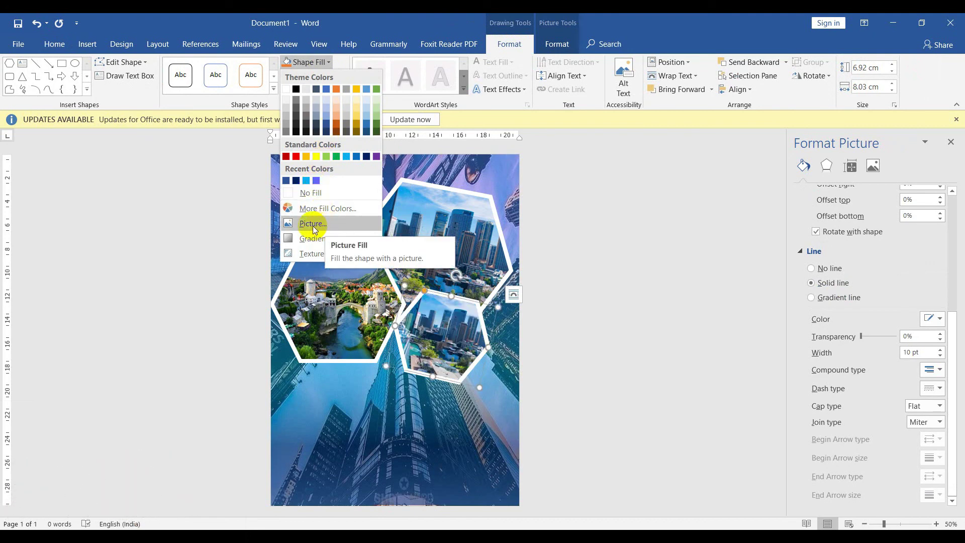
pyautogui.click(312, 224)
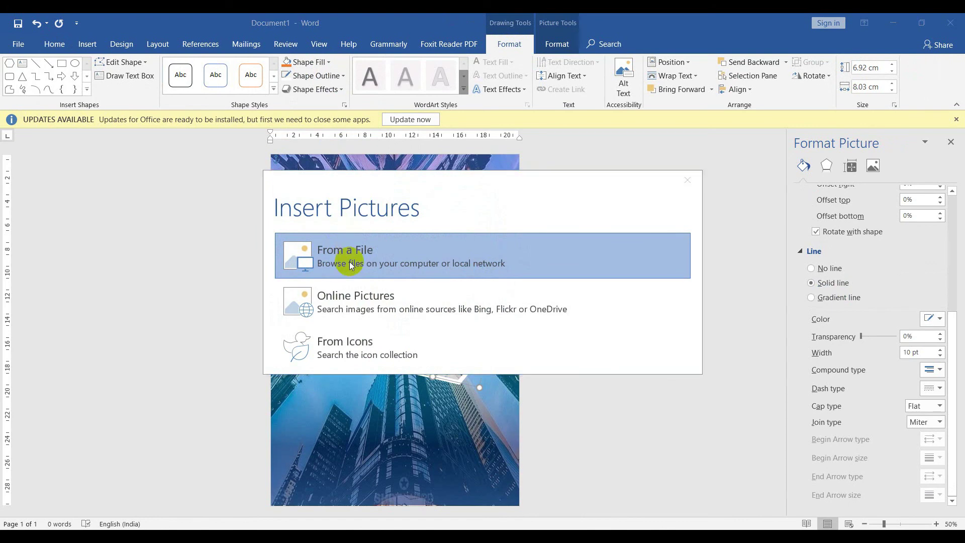
pyautogui.click(351, 265)
pyautogui.click(138, 213)
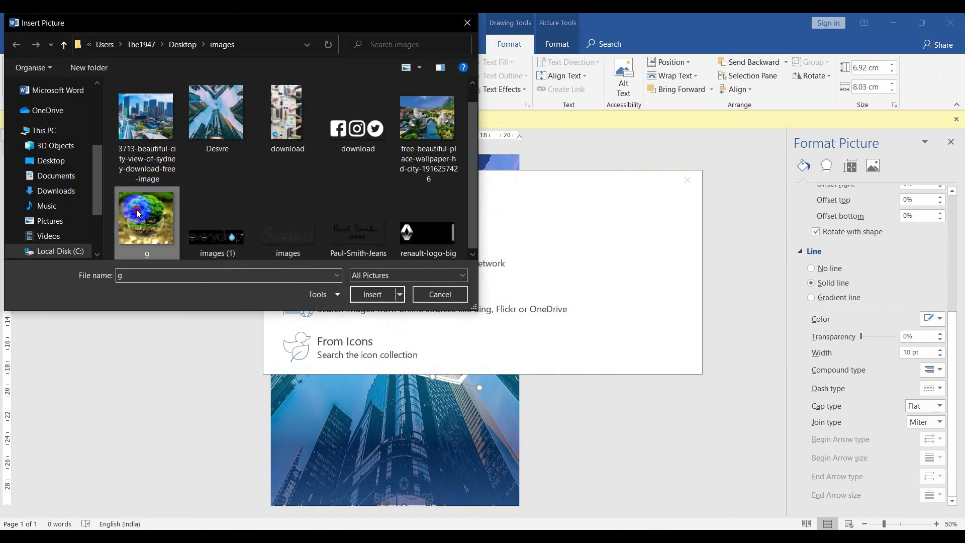
pyautogui.doubleClick(137, 211)
pyautogui.click(525, 348)
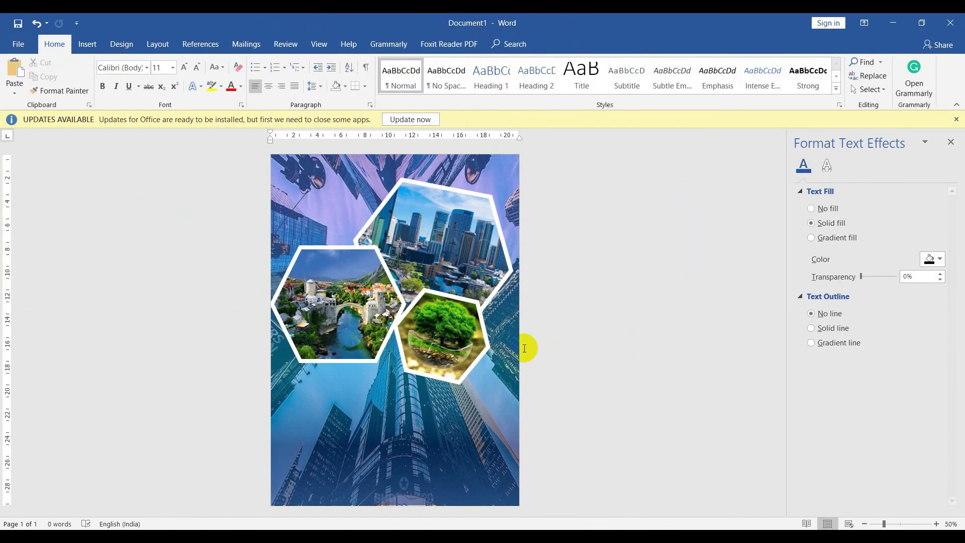
pyautogui.click(448, 316)
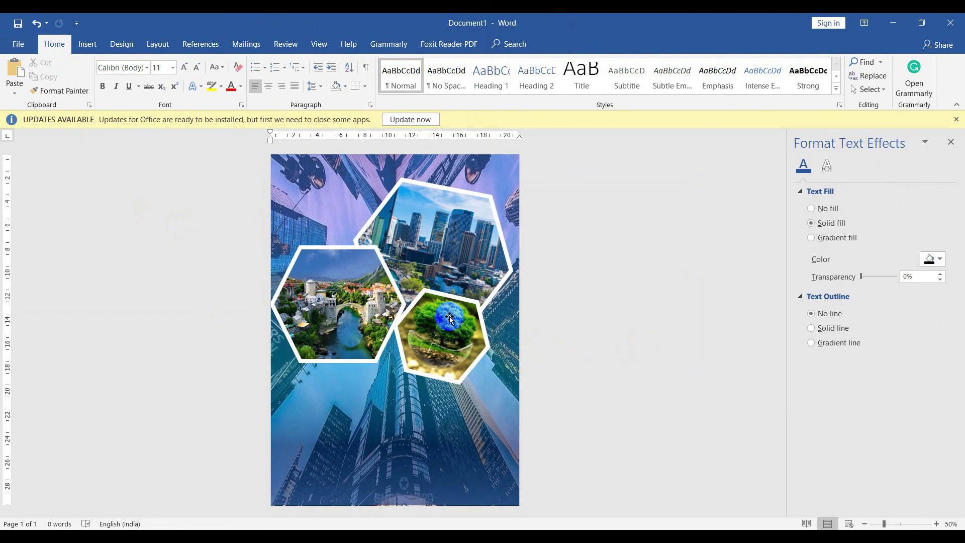
pyautogui.click(442, 319)
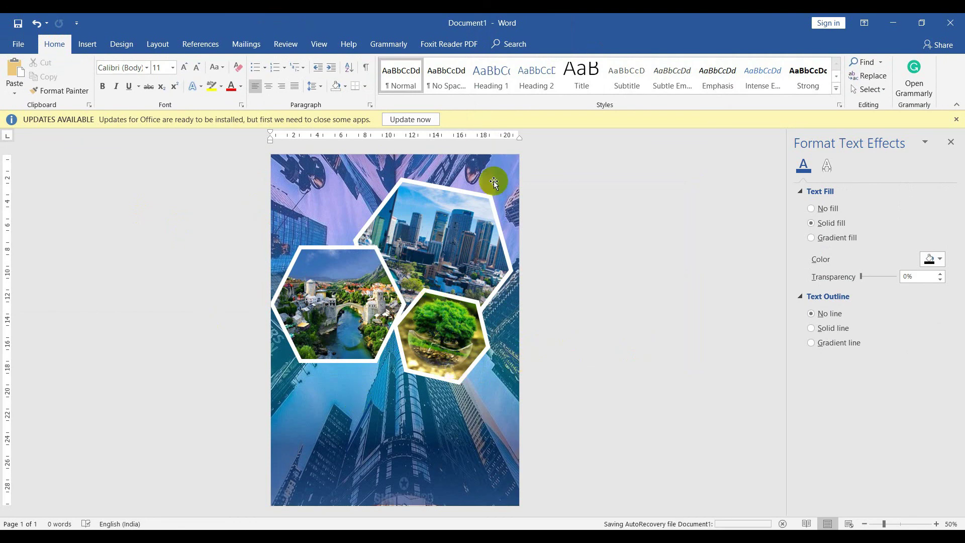
# Draw a new hexagon at the page's top-left, just above the bridge photo.
pyautogui.click(87, 44)
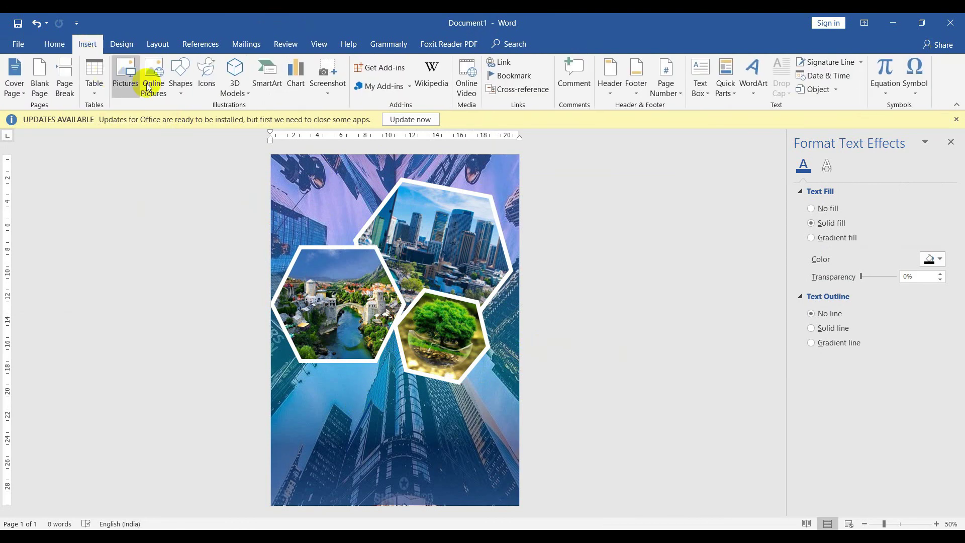
pyautogui.click(176, 87)
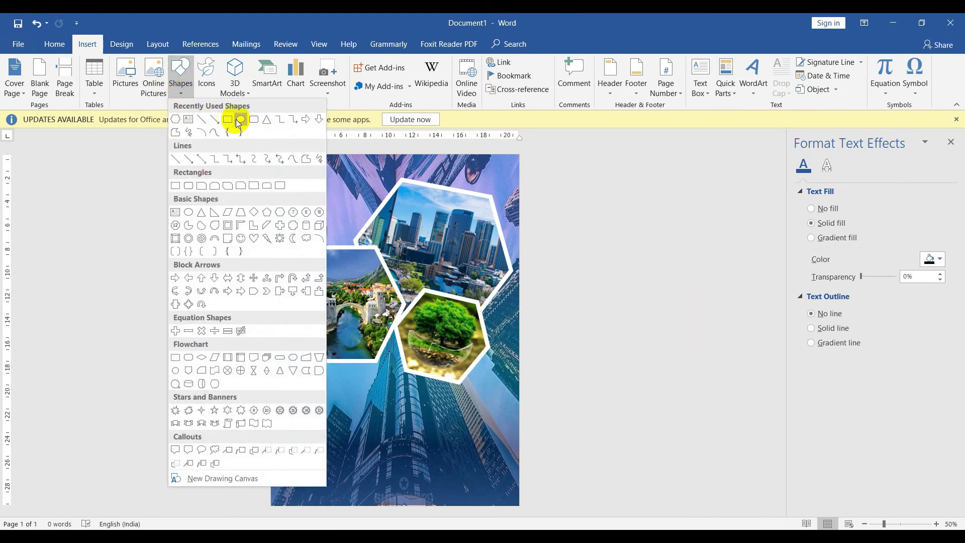
pyautogui.click(280, 218)
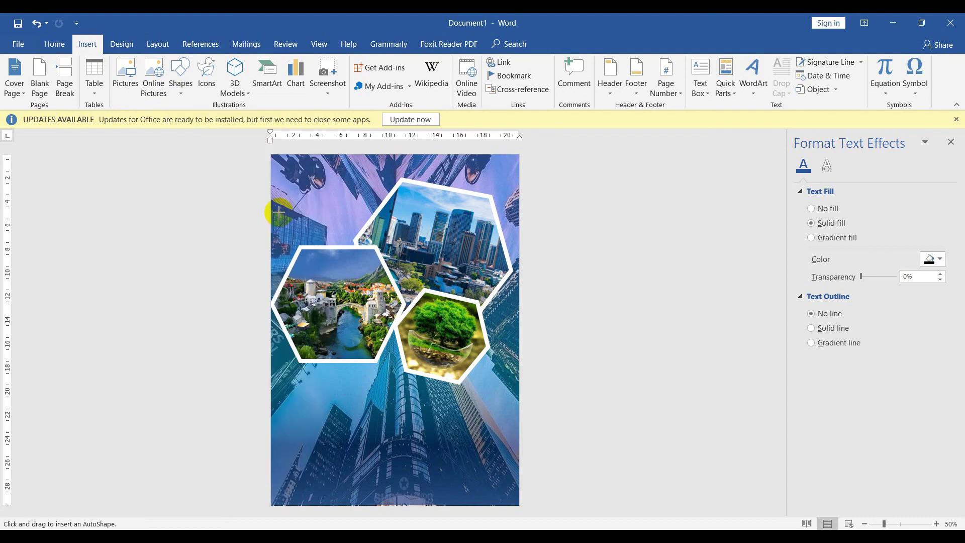
pyautogui.moveTo(319, 171); pyautogui.dragTo(377, 238)
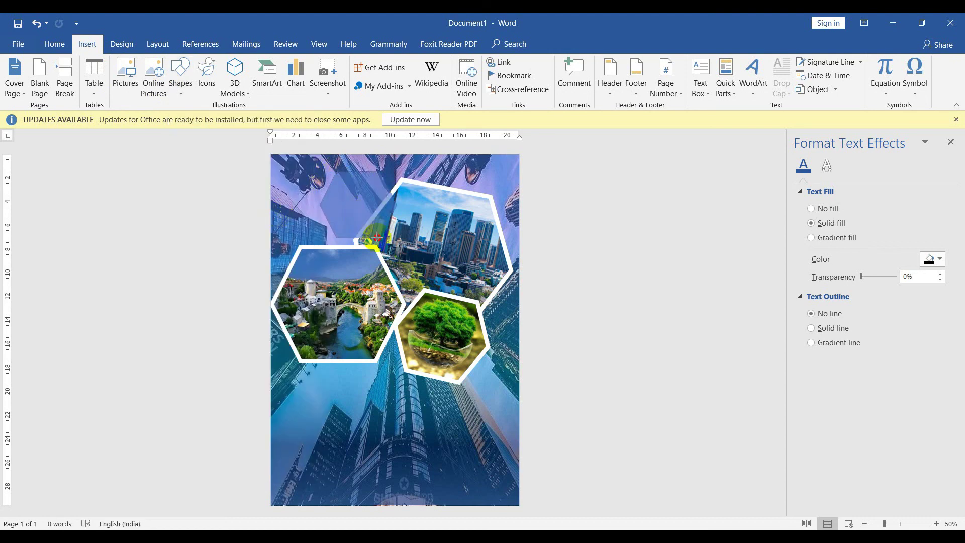
pyautogui.moveTo(377, 237)
pyautogui.mouseDown()
pyautogui.moveTo(373, 220)
pyautogui.moveTo(345, 214)
pyautogui.moveTo(354, 190)
pyautogui.moveTo(350, 198)
pyautogui.mouseUp()
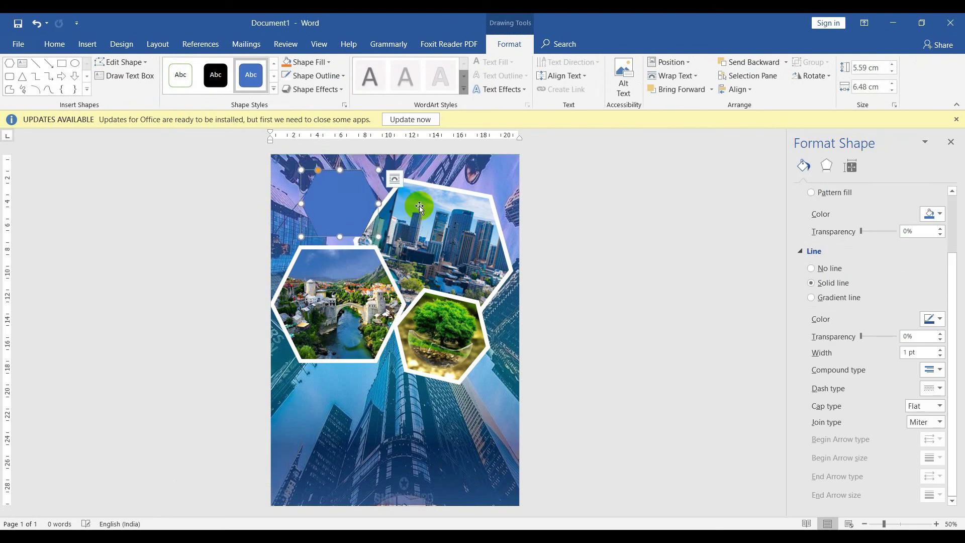
# Nudge the bridge-photo hexagon two steps right and the new blue hexagon one step right.
pyautogui.click(363, 297)
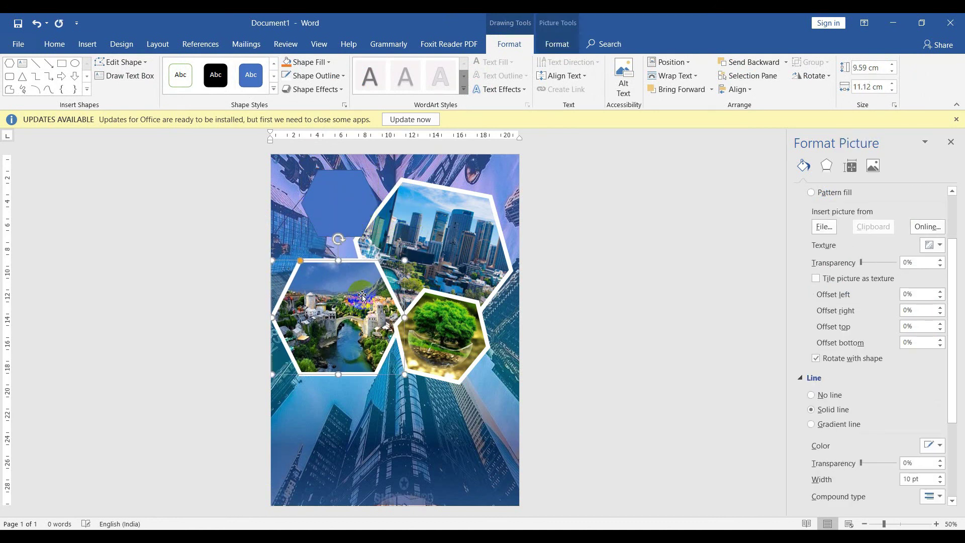
pyautogui.press('Right')
pyautogui.press('Right')
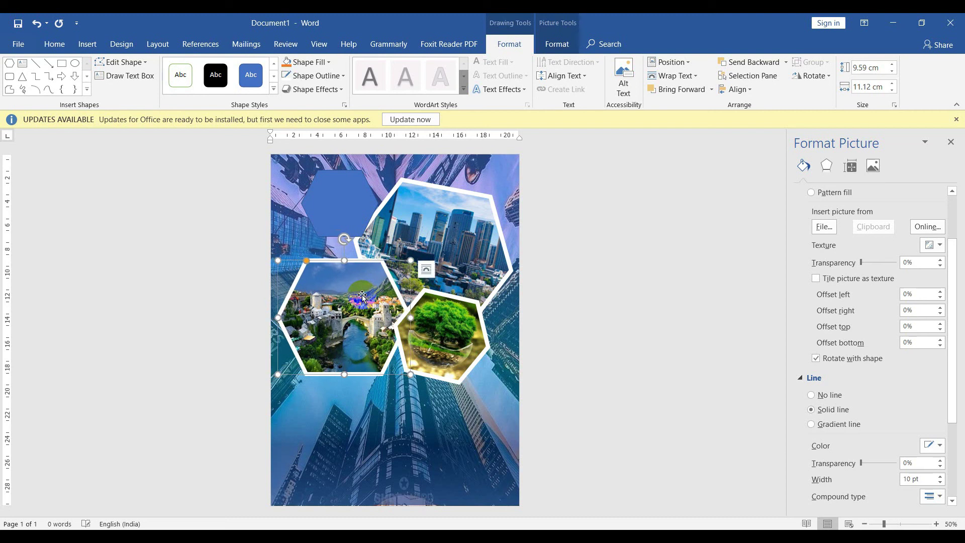
pyautogui.press('Right')
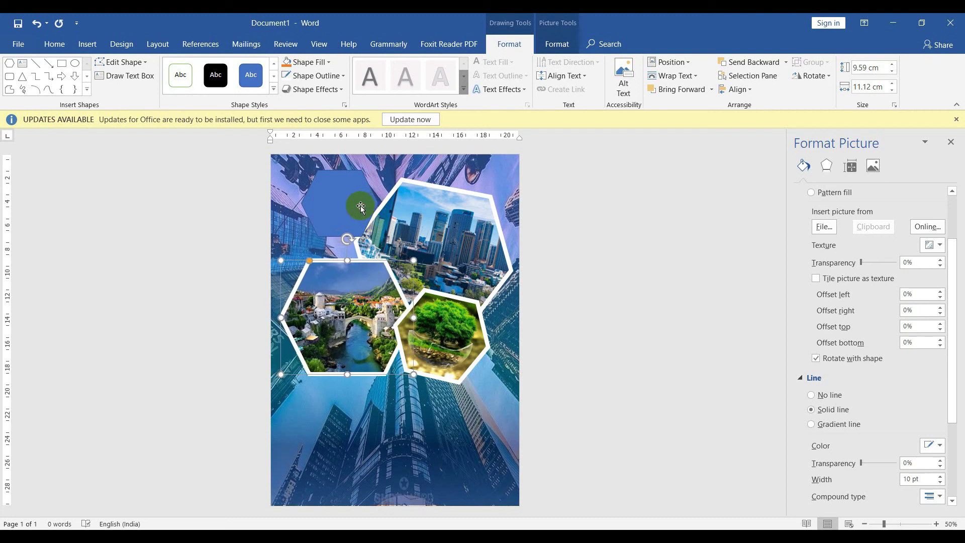
pyautogui.click(361, 208)
pyautogui.press('Right')
pyautogui.press('Right')
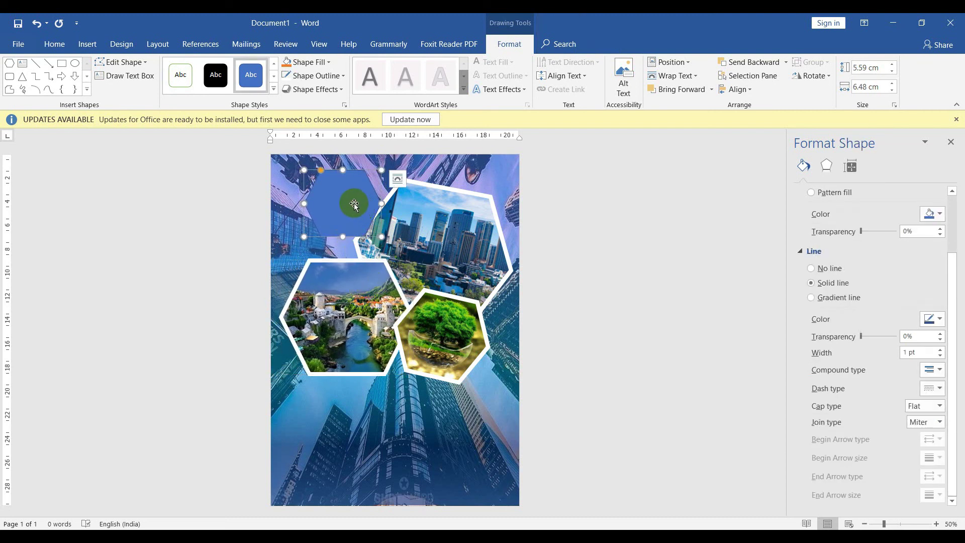
pyautogui.click(347, 207)
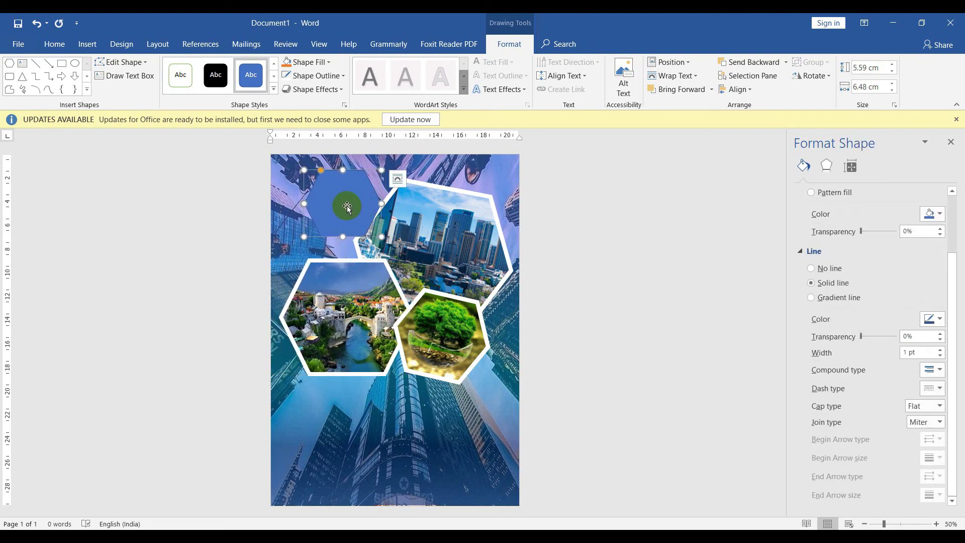
# Fill the new hexagon dark grey and add a centred outer shadow, 21 pt blur, 46% transparency.
pyautogui.click(306, 62)
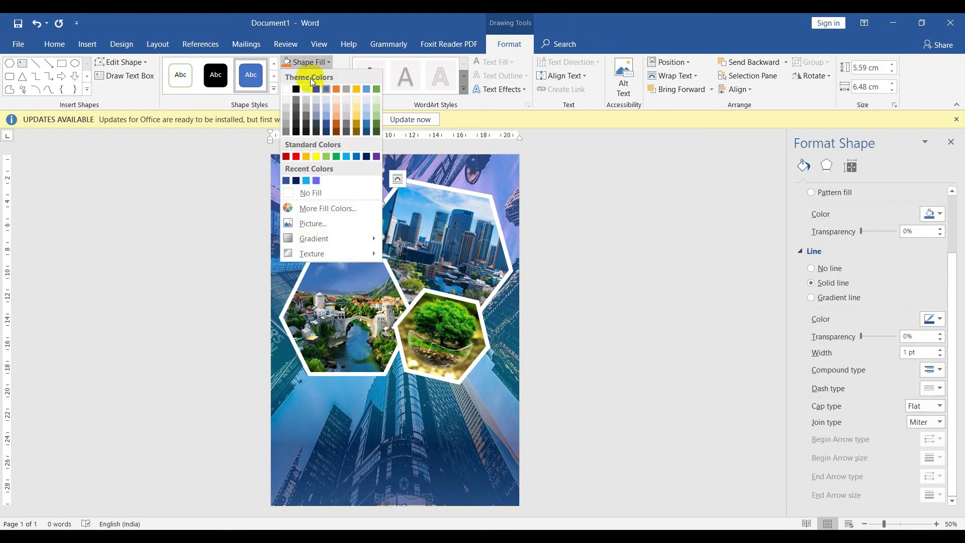
pyautogui.click(296, 128)
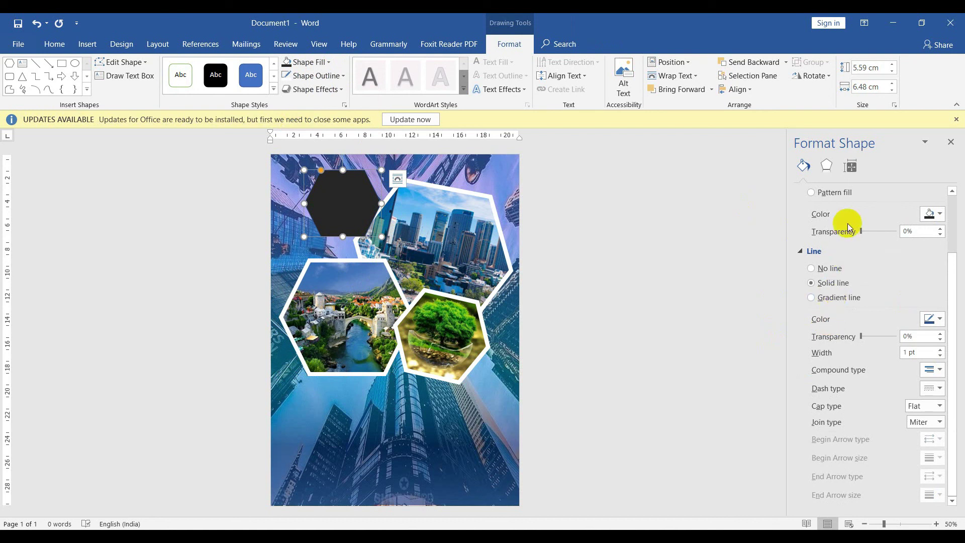
pyautogui.click(826, 166)
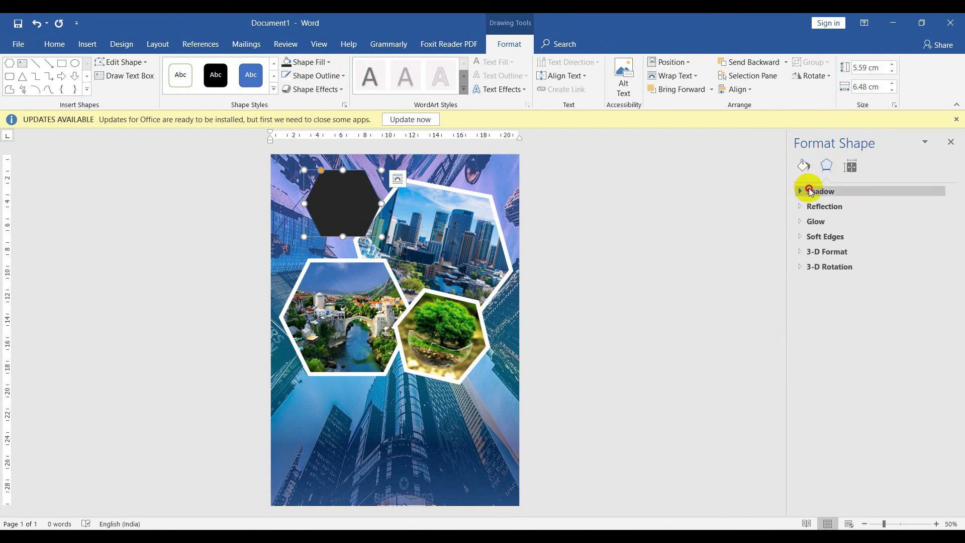
pyautogui.click(804, 191)
pyautogui.click(938, 207)
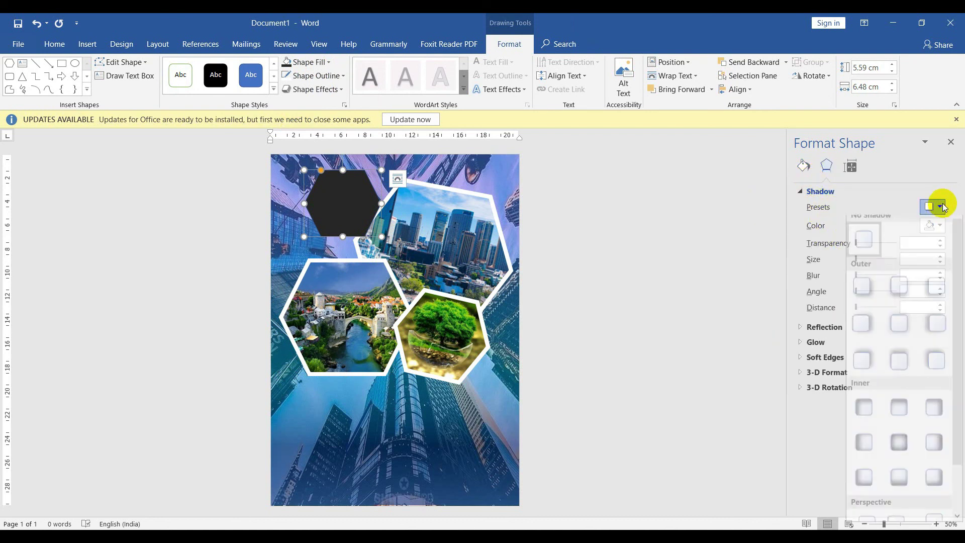
pyautogui.click(904, 330)
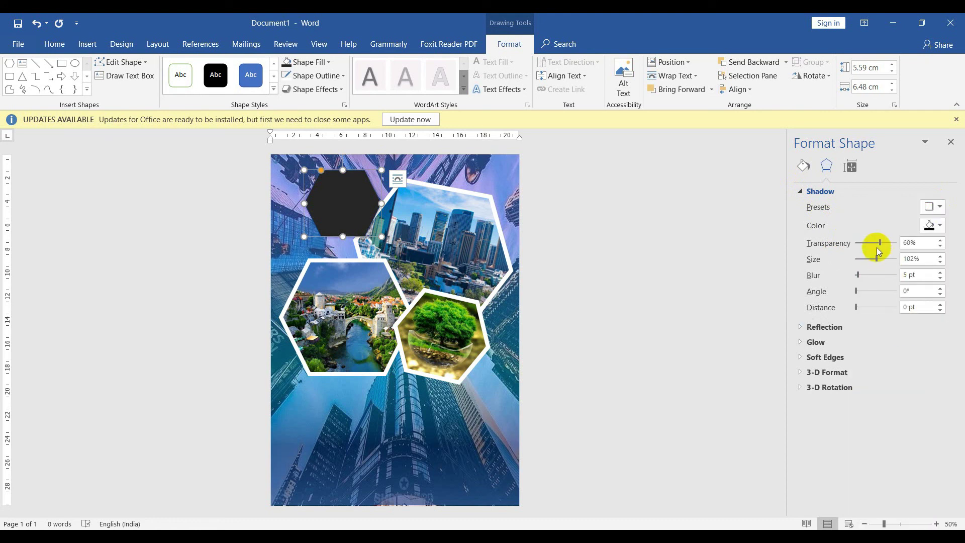
pyautogui.moveTo(878, 241); pyautogui.dragTo(864, 275)
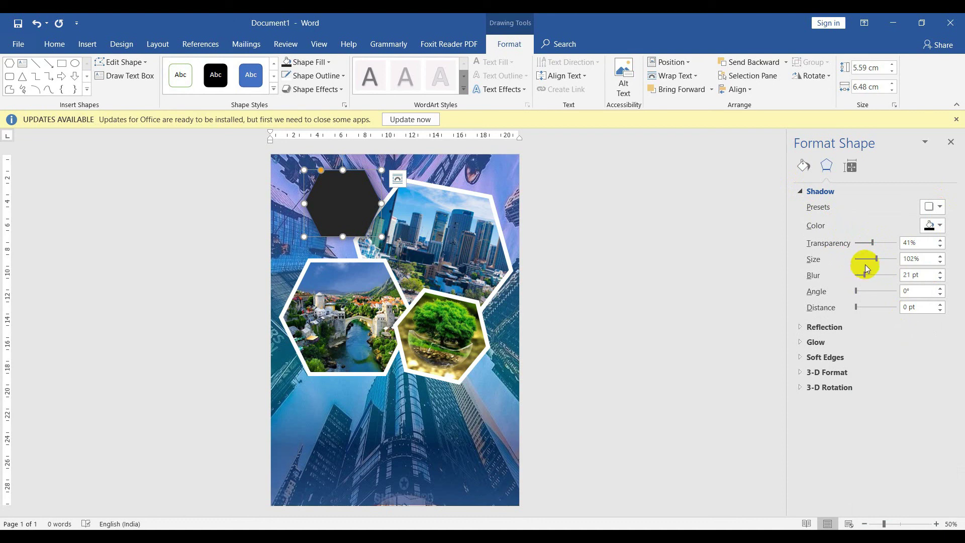
pyautogui.moveTo(871, 242)
pyautogui.mouseDown()
pyautogui.moveTo(859, 244)
pyautogui.moveTo(875, 244)
pyautogui.mouseUp()
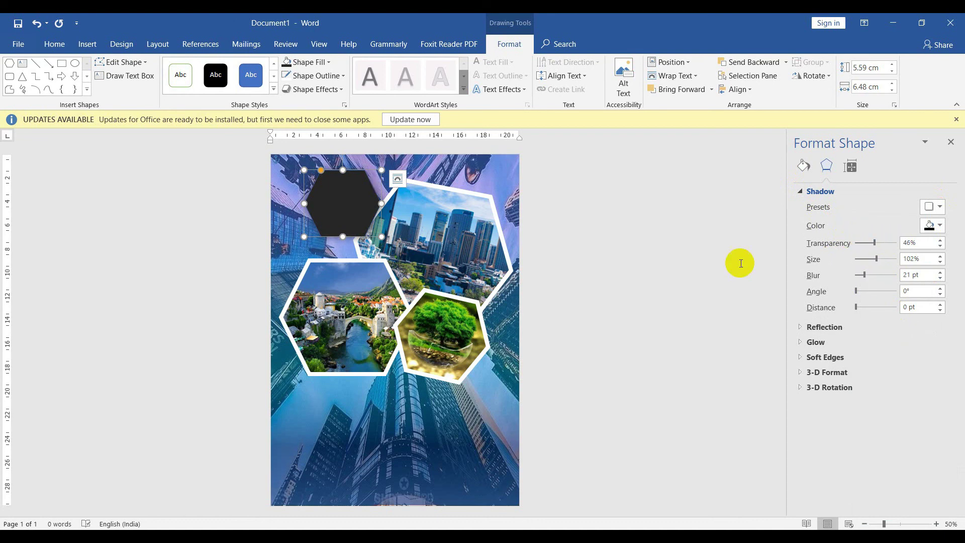
pyautogui.click(719, 256)
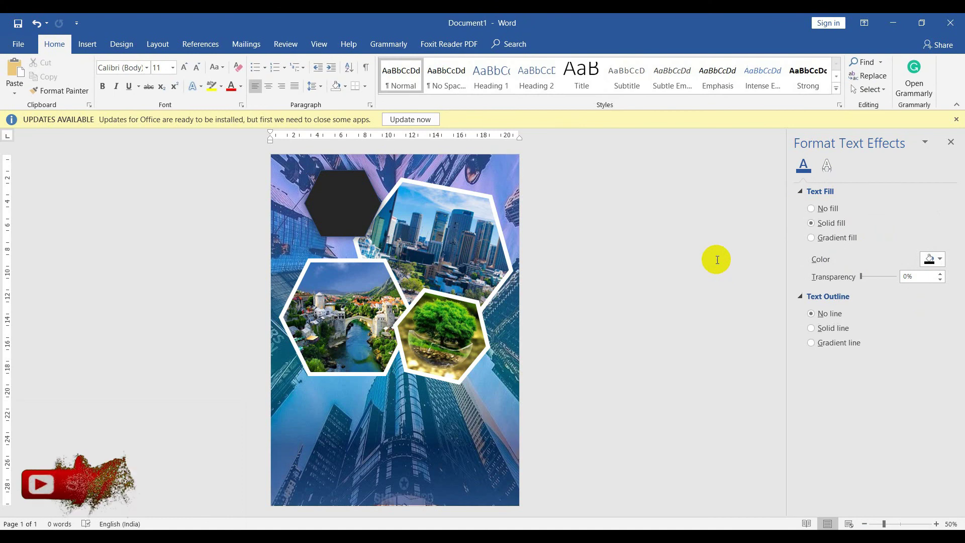
# Select the city, bridge and tree hexagons and apply a centred outer shadow, 38 pt blur, 44% transparency.
pyautogui.click(424, 265)
pyautogui.keyDown('ctrl'); pyautogui.click(317, 334); pyautogui.keyUp('ctrl')
pyautogui.keyDown('ctrl'); pyautogui.click(438, 357); pyautogui.keyUp('ctrl')
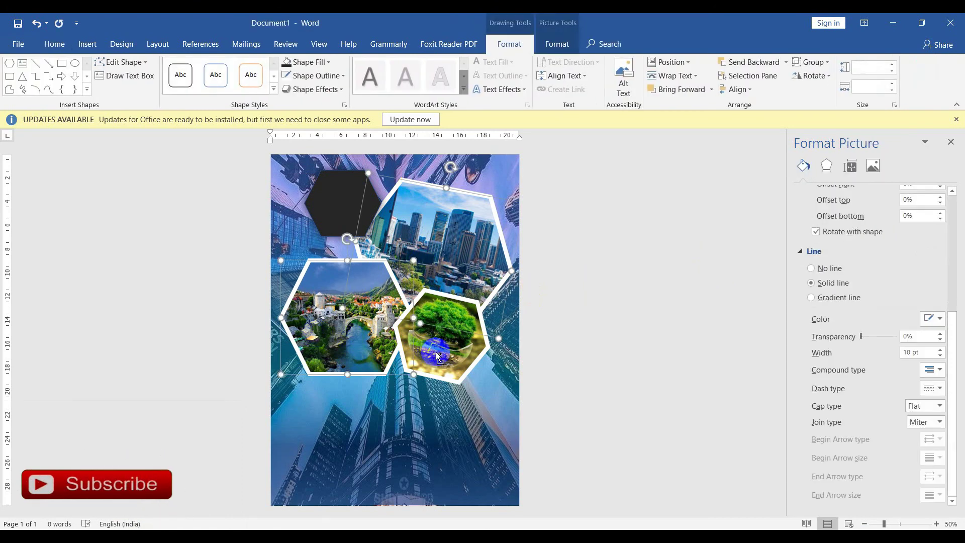
pyautogui.click(827, 165)
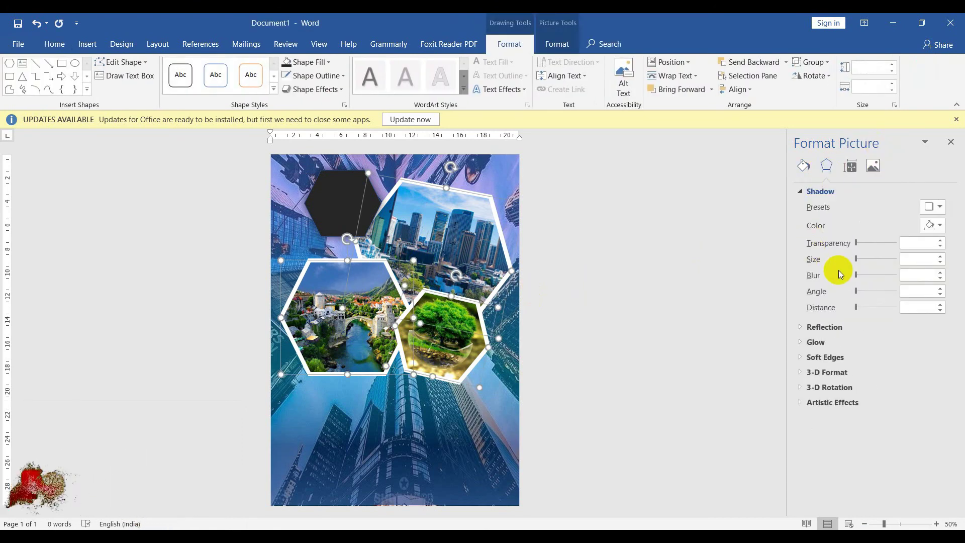
pyautogui.click(938, 206)
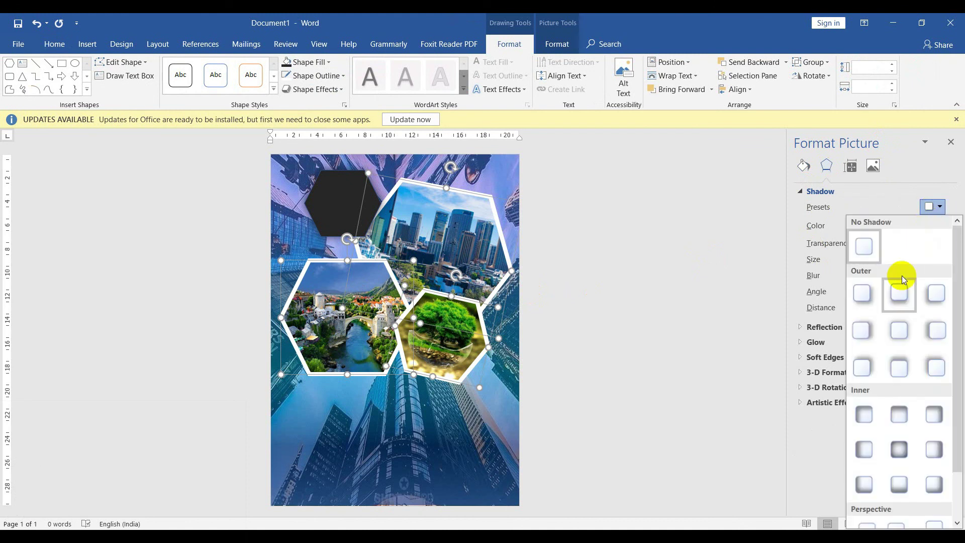
pyautogui.click(894, 328)
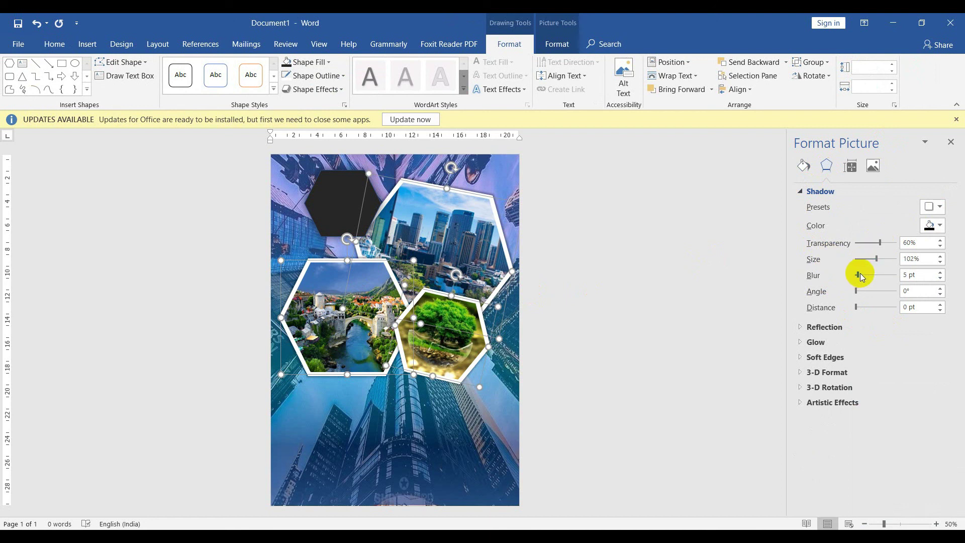
pyautogui.moveTo(858, 275); pyautogui.dragTo(871, 272)
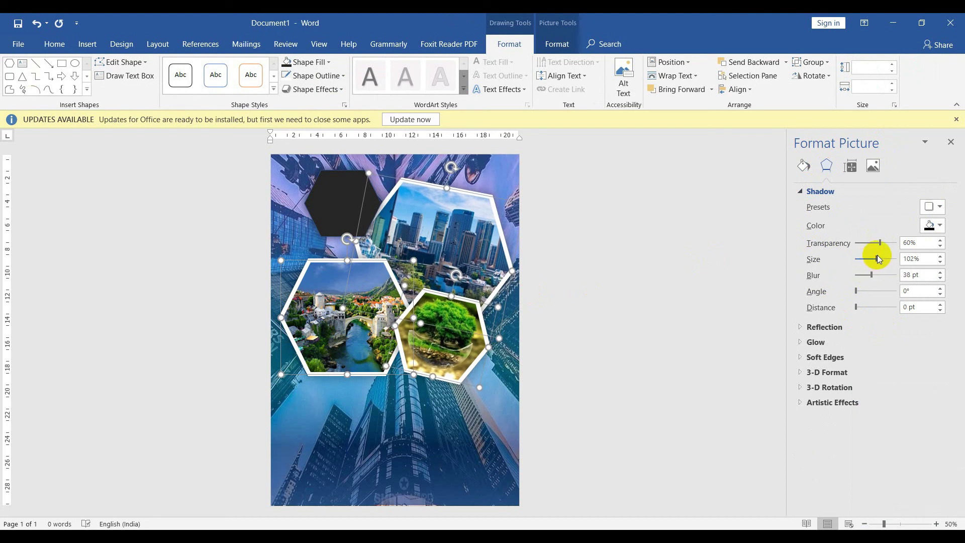
pyautogui.moveTo(878, 245); pyautogui.dragTo(875, 245)
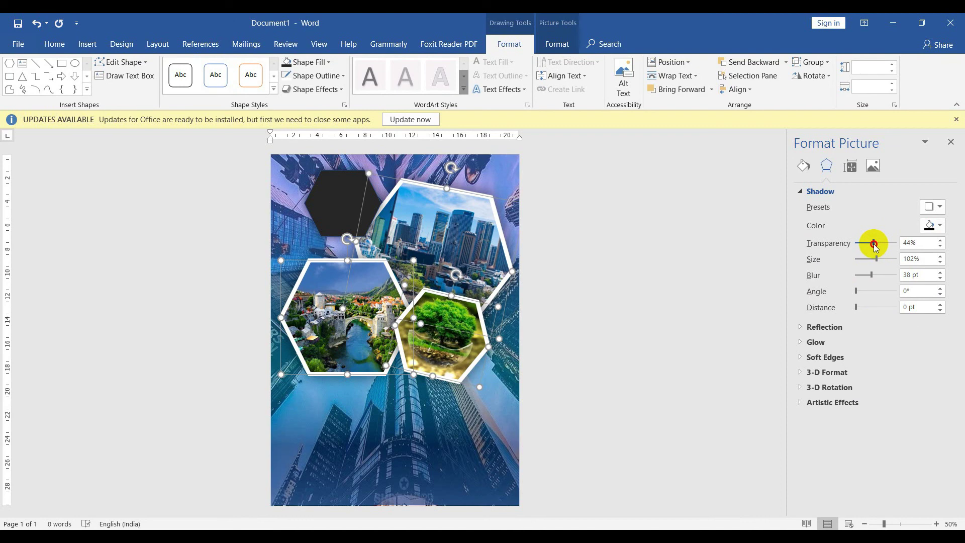
# Draw a text box below the photo hexagons and type BUSINESS POSTER.
pyautogui.click(662, 346)
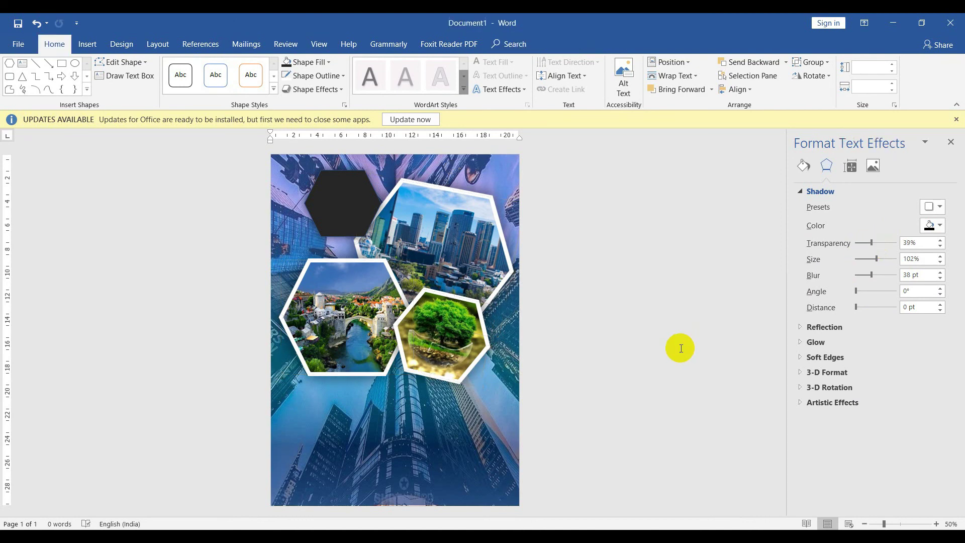
pyautogui.scroll(-3, 454, 315)
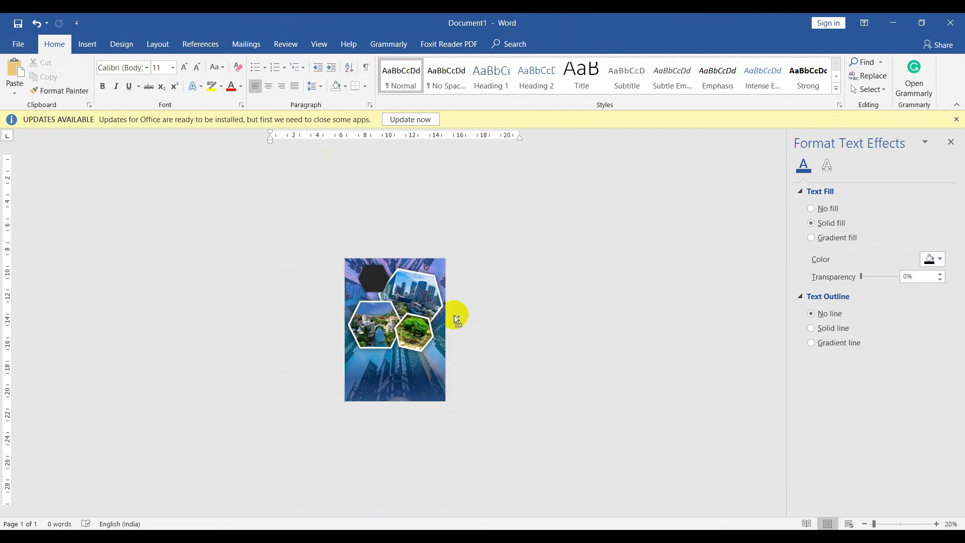
pyautogui.scroll(4, 429, 271)
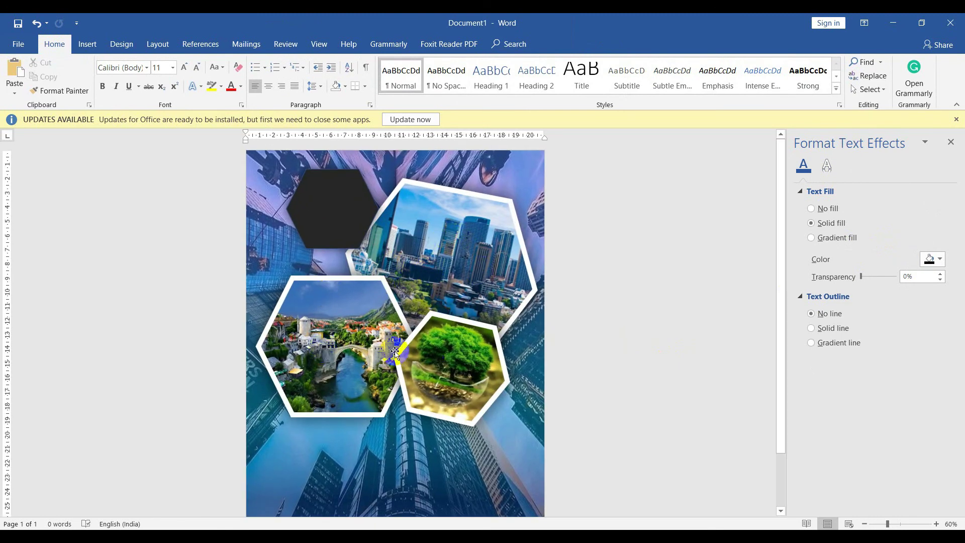
pyautogui.scroll(-1, 417, 351)
pyautogui.scroll(-1, 417, 352)
pyautogui.scroll(-1, 502, 357)
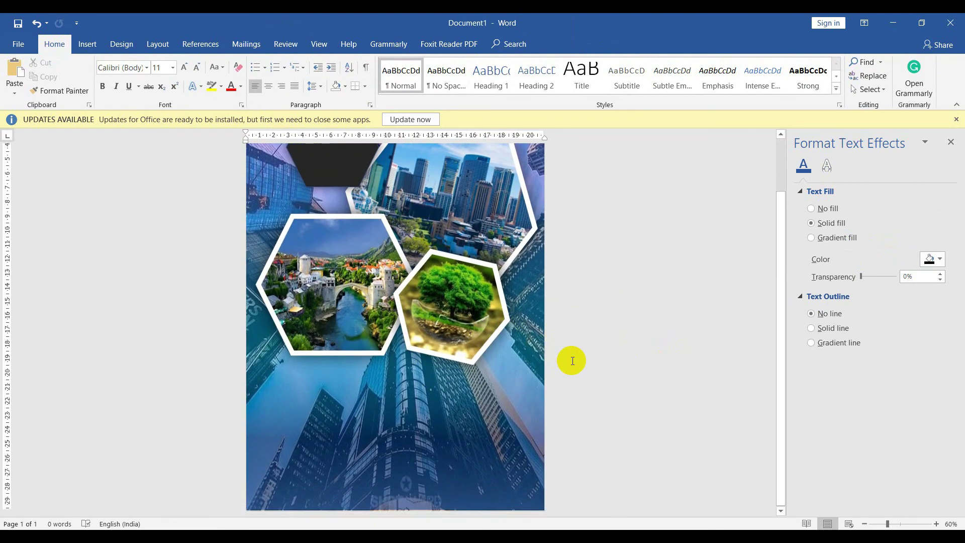
pyautogui.keyDown('ctrl'); pyautogui.scroll(-2, 532, 380); pyautogui.keyUp('ctrl')
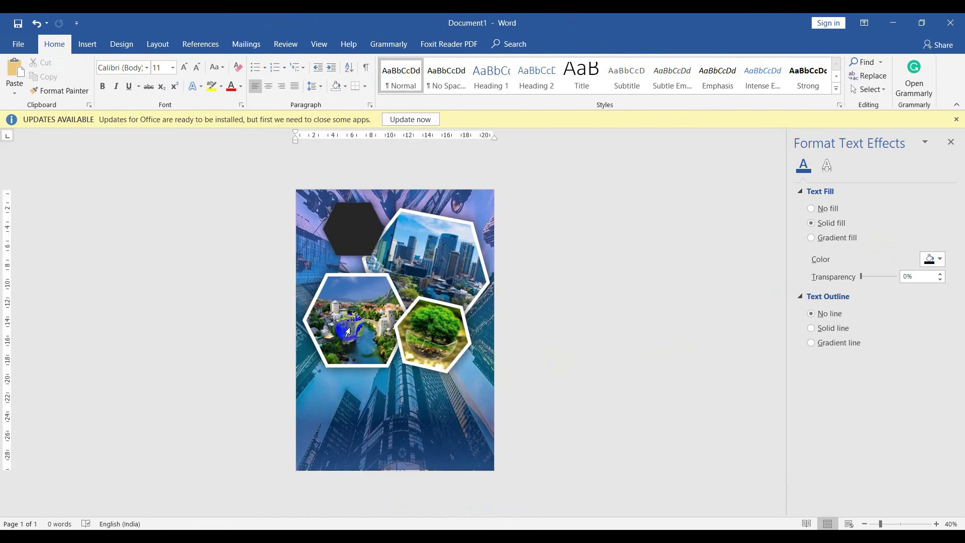
pyautogui.click(85, 44)
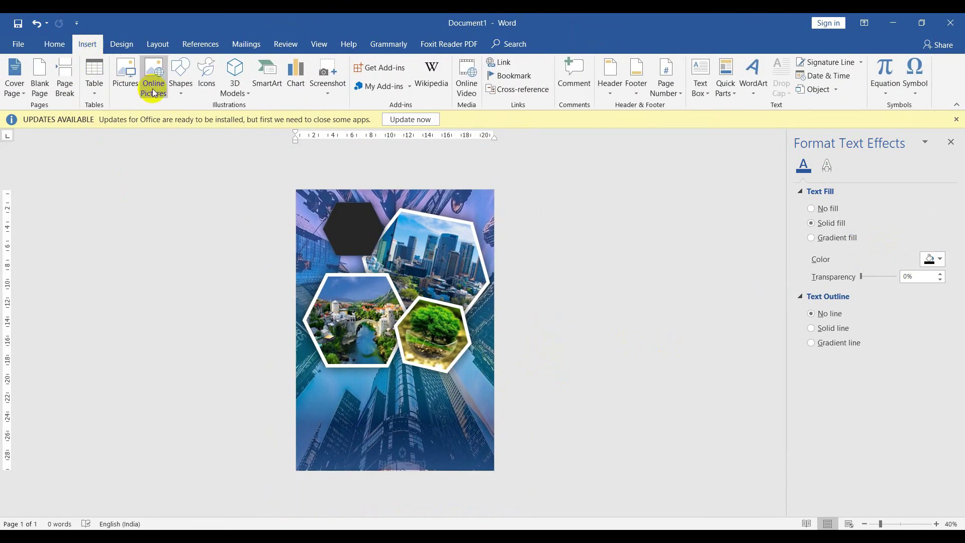
pyautogui.click(179, 91)
pyautogui.click(188, 119)
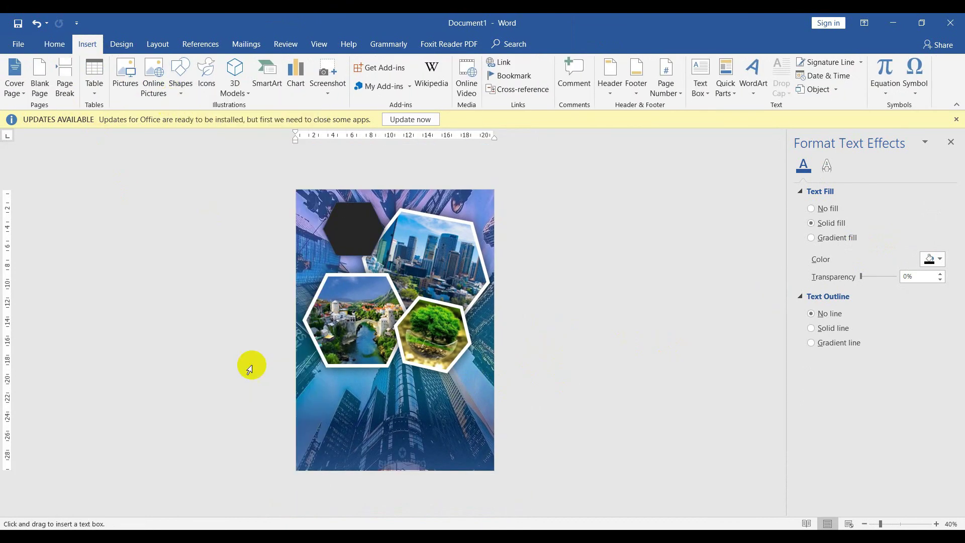
pyautogui.moveTo(303, 377); pyautogui.dragTo(414, 433)
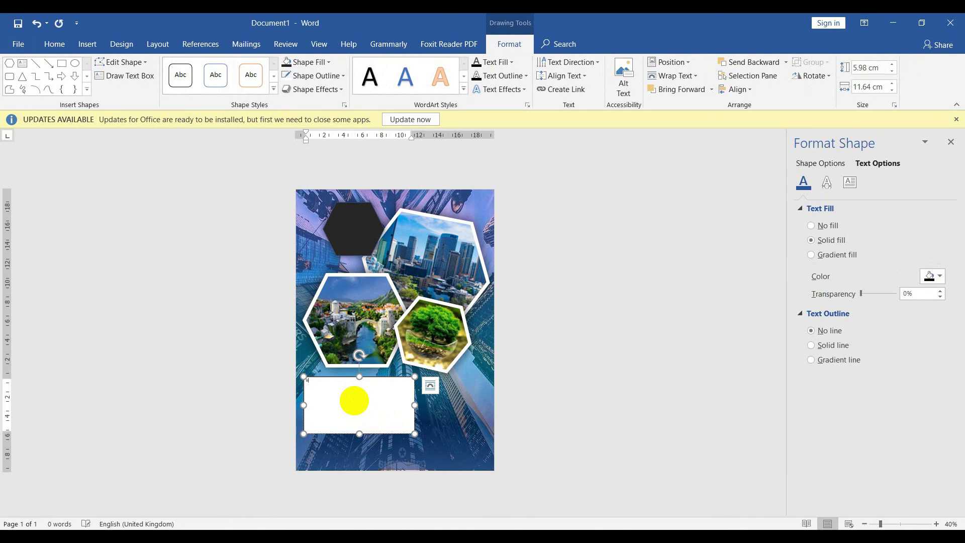
pyautogui.write('BUSINESS')
pyautogui.write(' POSTER')
# Make all the title text white.
pyautogui.hotkey('ctrl', 'a')
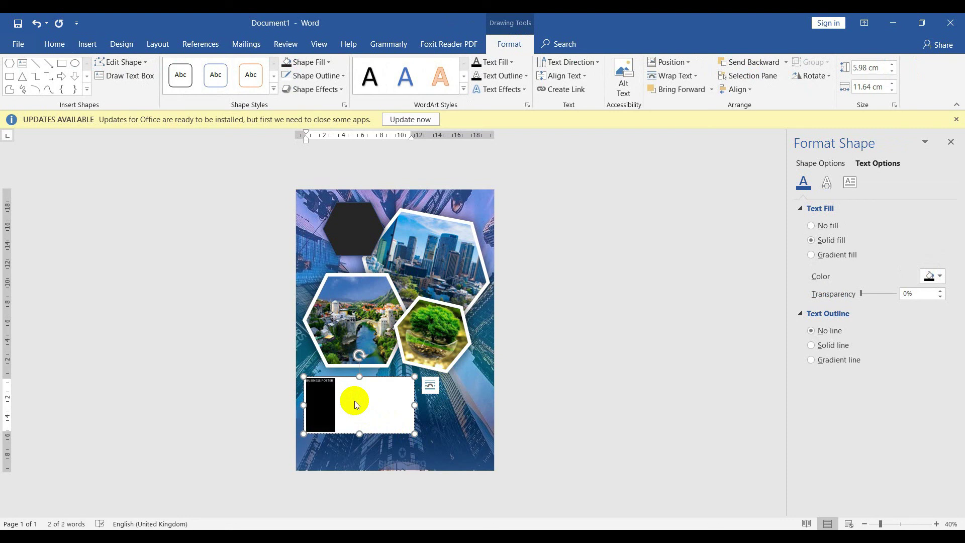
pyautogui.keyDown('ctrl'); pyautogui.scroll(4, 238, 391); pyautogui.keyUp('ctrl')
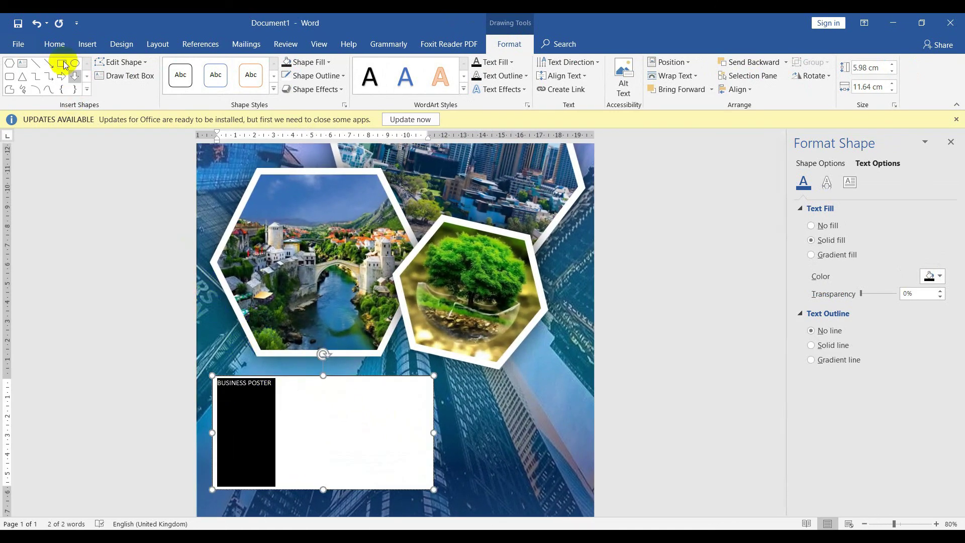
pyautogui.click(53, 44)
pyautogui.click(241, 86)
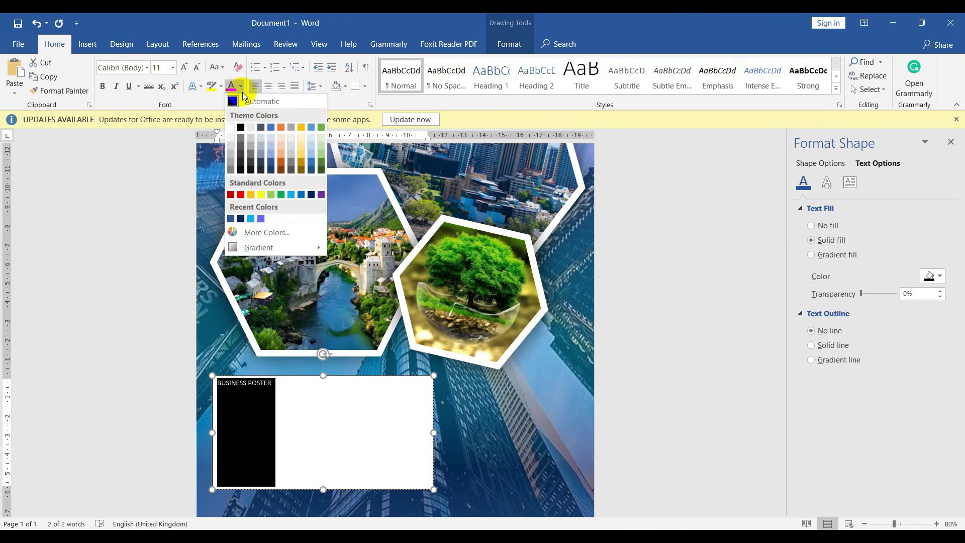
pyautogui.click(235, 131)
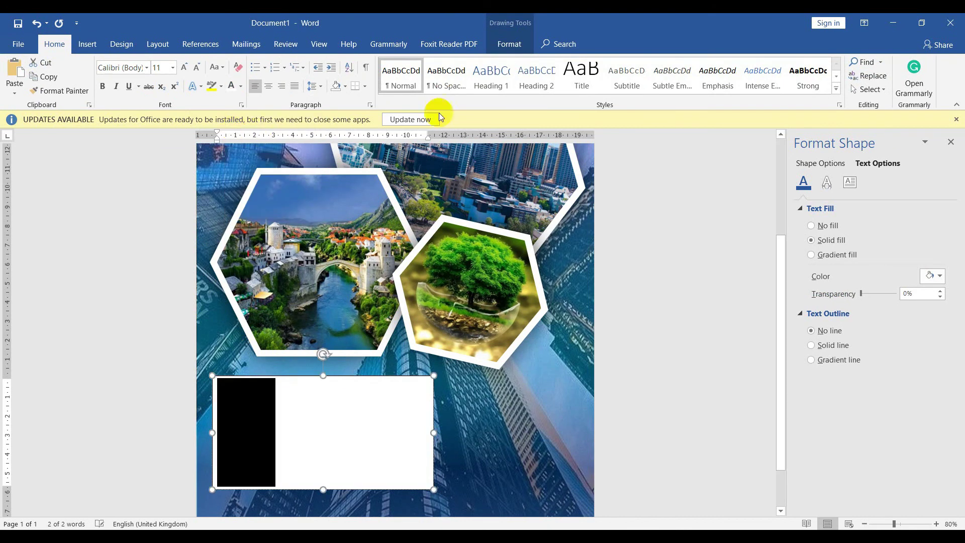
pyautogui.click(510, 44)
# Give the BUSINESS POSTER text box no fill and no outline.
pyautogui.click(315, 62)
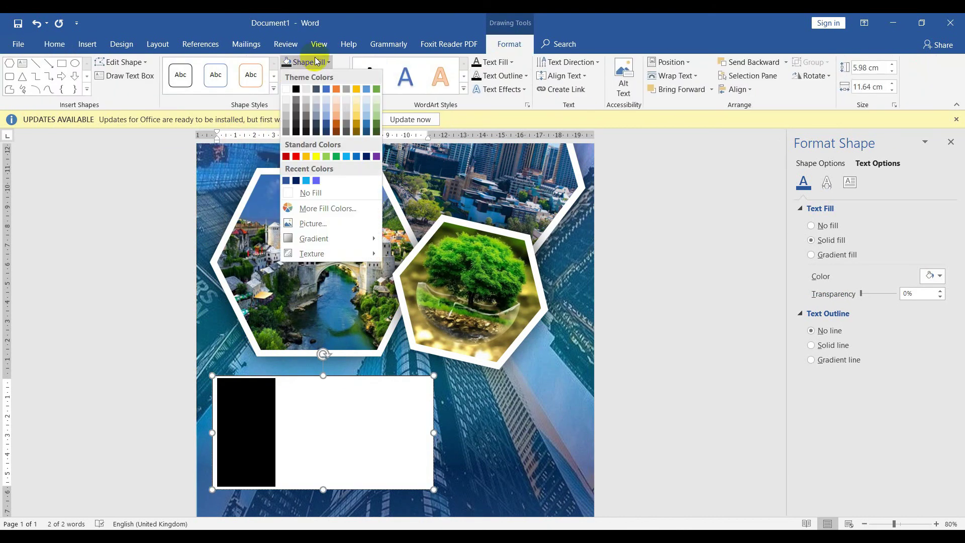
pyautogui.click(311, 193)
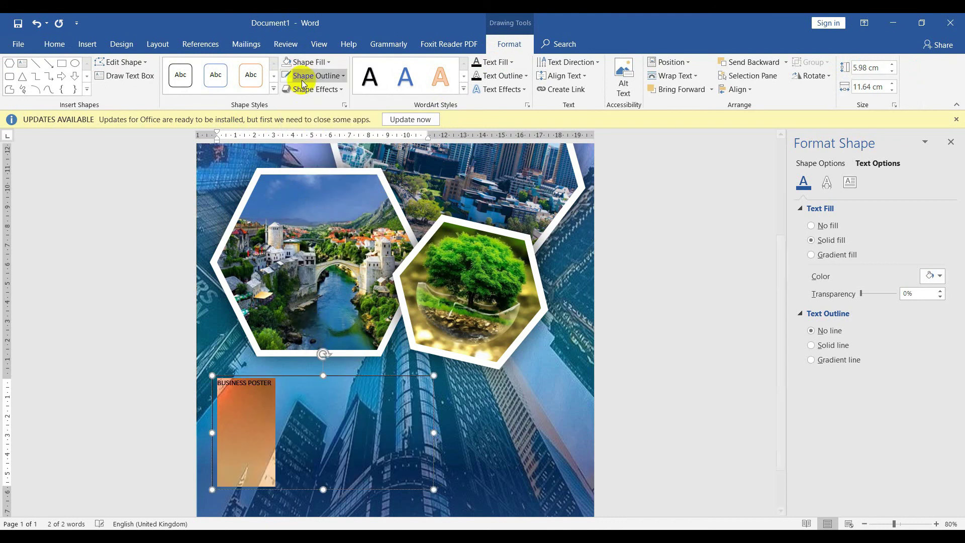
pyautogui.click(314, 76)
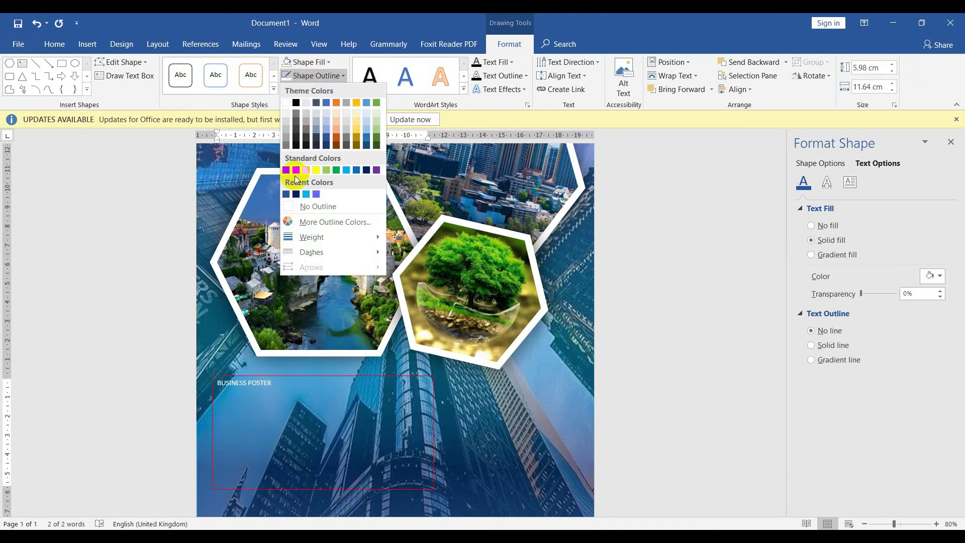
pyautogui.click(307, 210)
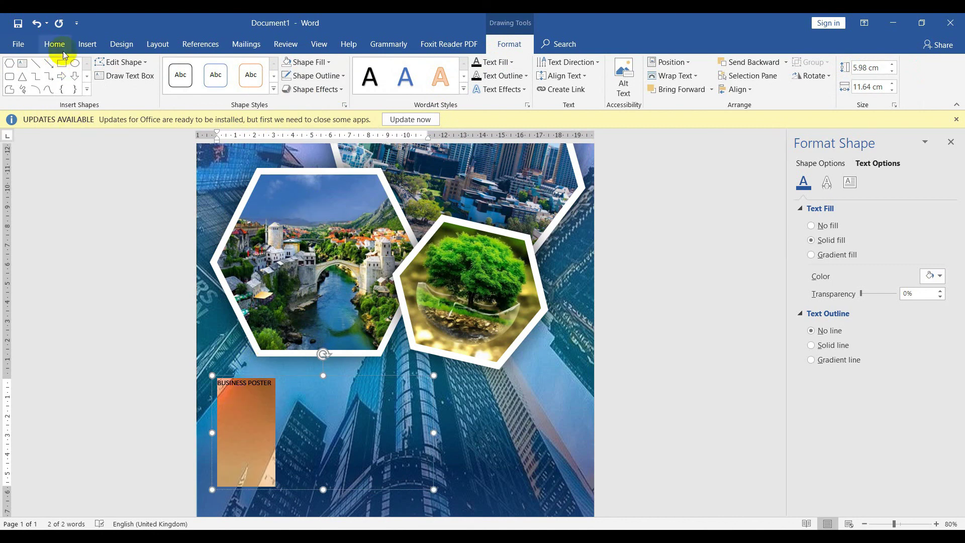
# Set the title to Bahnschrift SemiCondensed, 72 pt, bold.
pyautogui.click(54, 44)
pyautogui.click(120, 68)
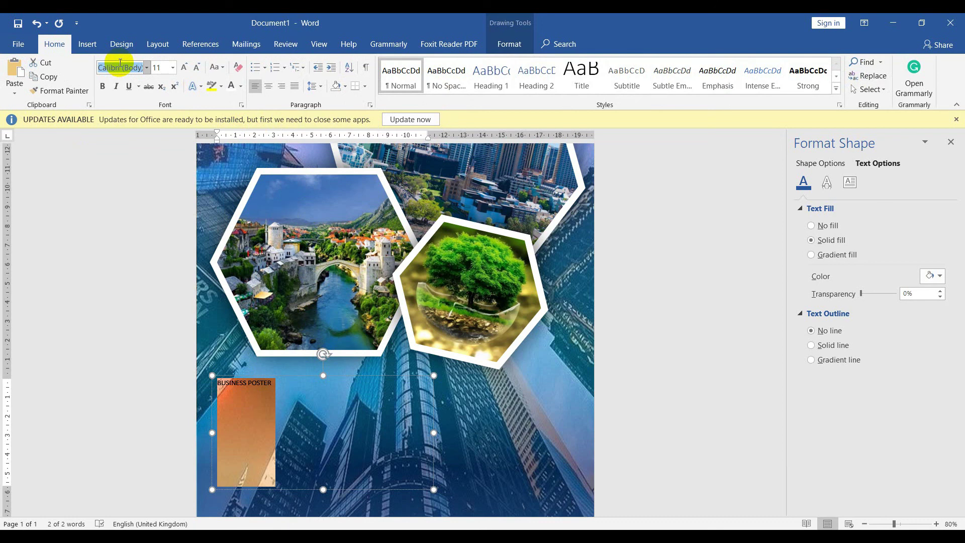
pyautogui.click(146, 68)
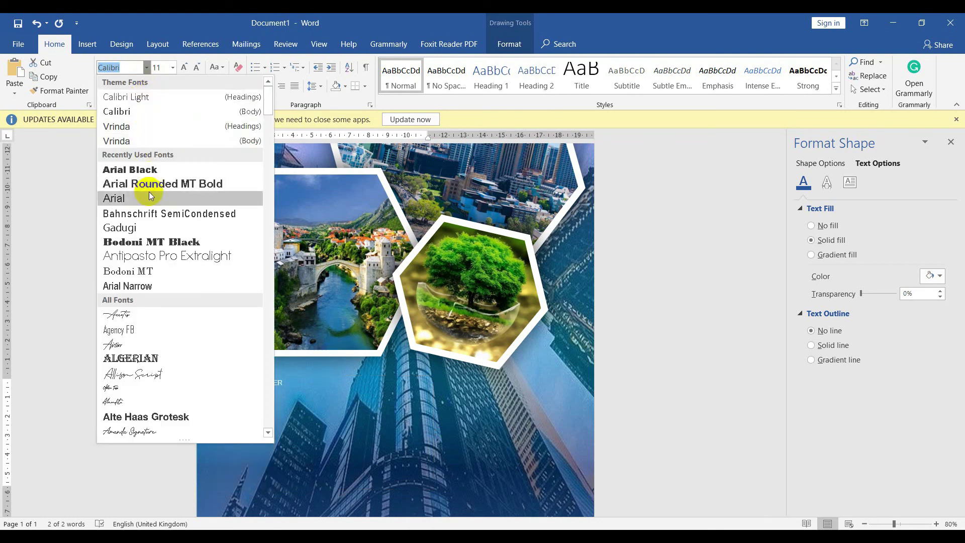
pyautogui.click(177, 215)
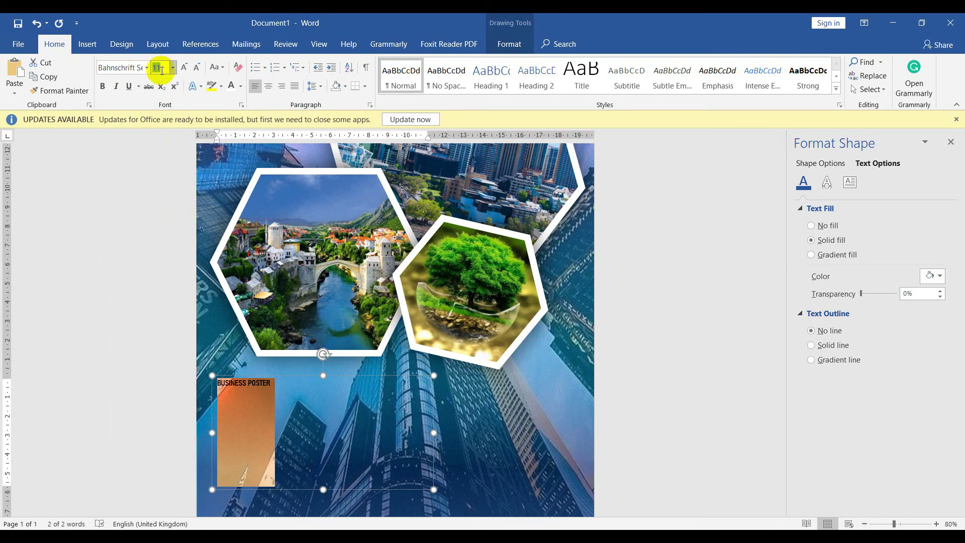
pyautogui.click(161, 67)
pyautogui.write('72')
pyautogui.press('Return')
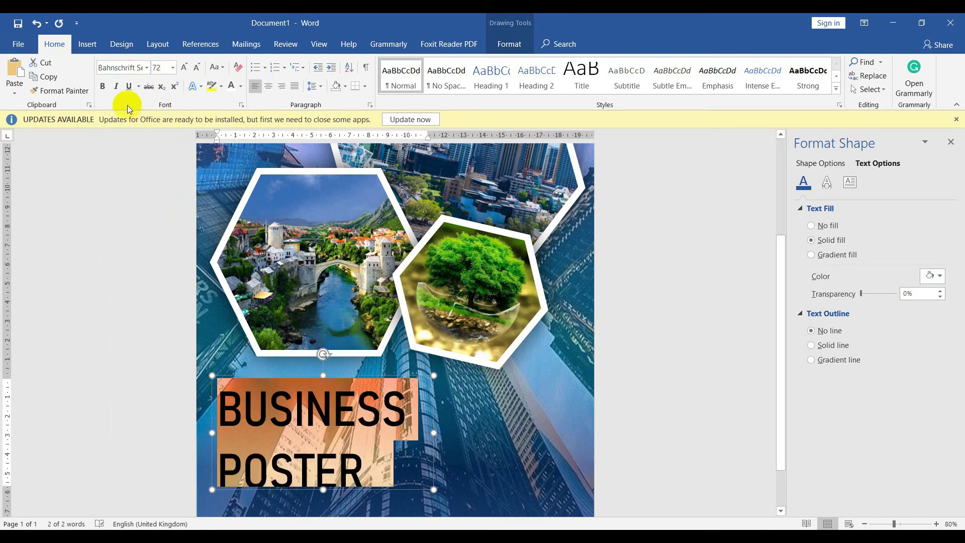
pyautogui.click(103, 87)
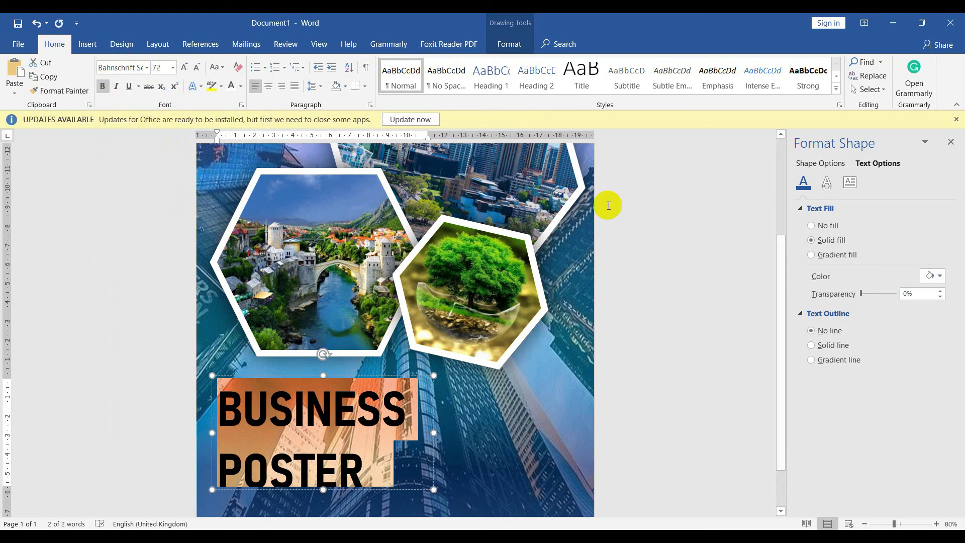
# Set the title's line spacing to 1.0 and move its box up beneath the photo hexagons.
pyautogui.click(313, 86)
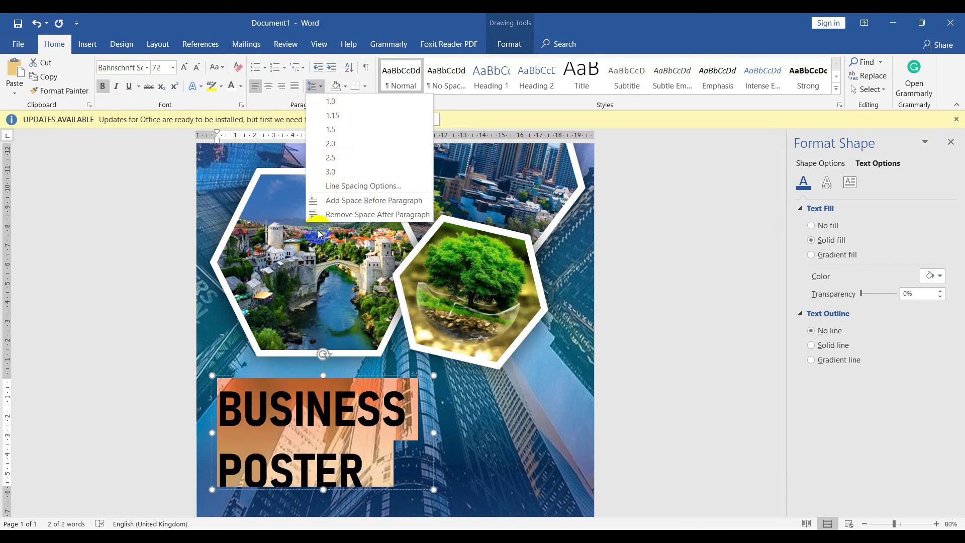
pyautogui.click(325, 104)
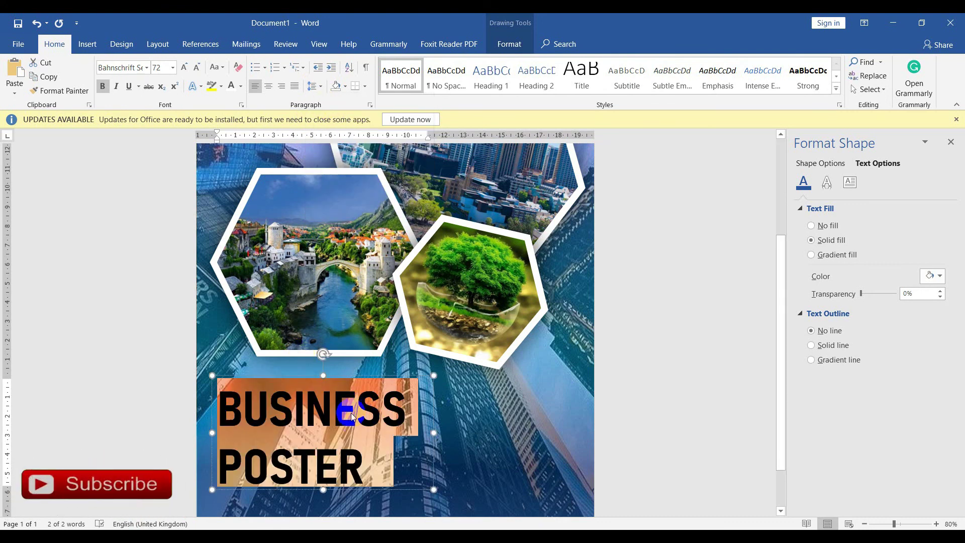
pyautogui.moveTo(274, 370); pyautogui.dragTo(265, 357)
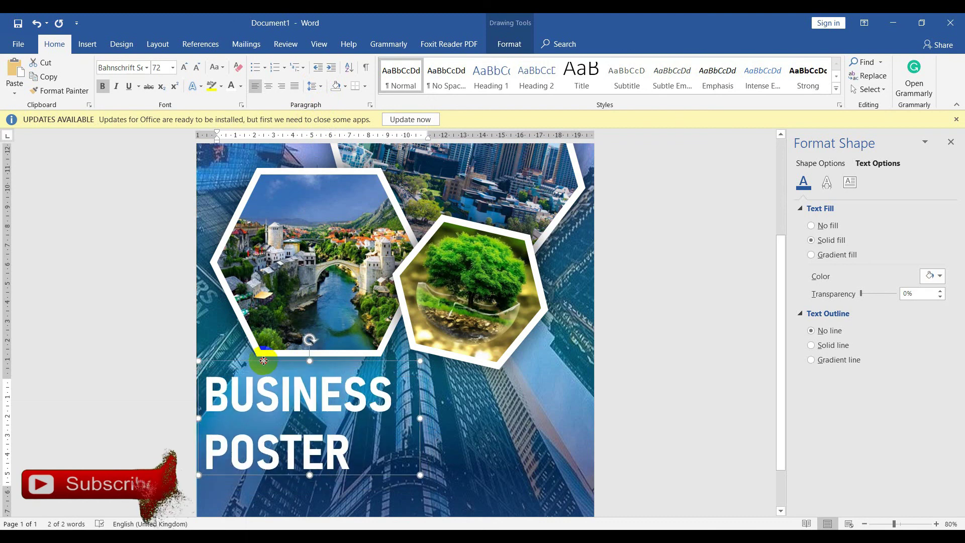
pyautogui.scroll(-2, 288, 380)
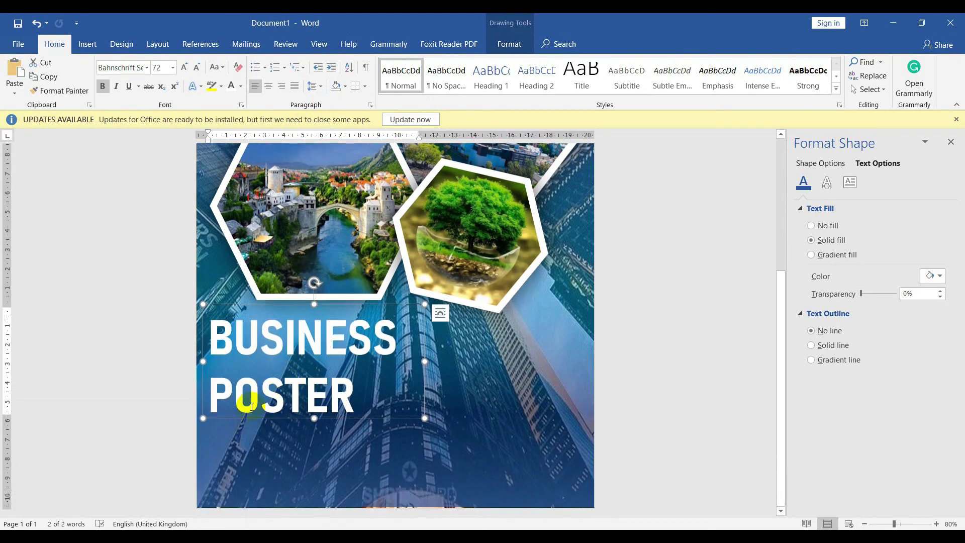
pyautogui.hotkey('ctrl', 'z')
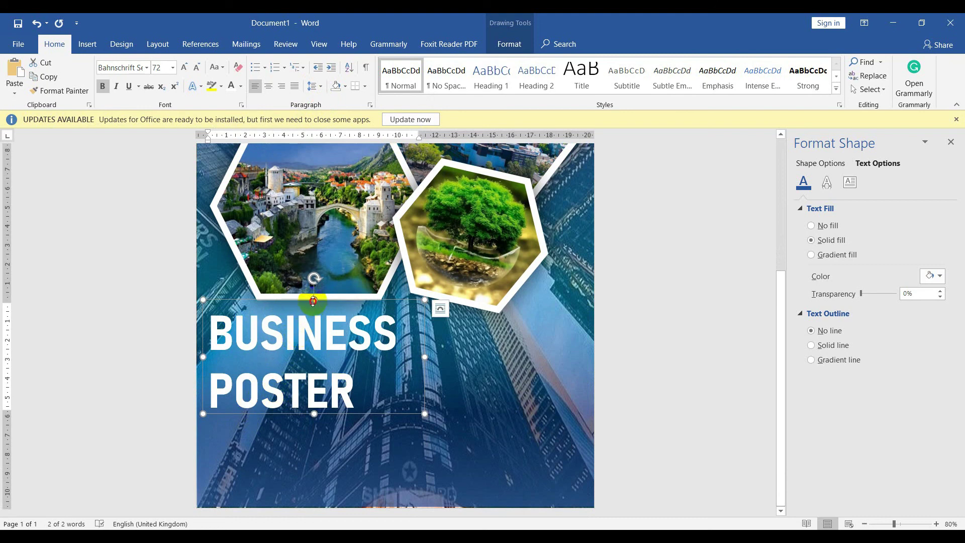
# Give the title an Offset: Bottom text shadow at 8% transparency and make its box taller.
pyautogui.click(513, 45)
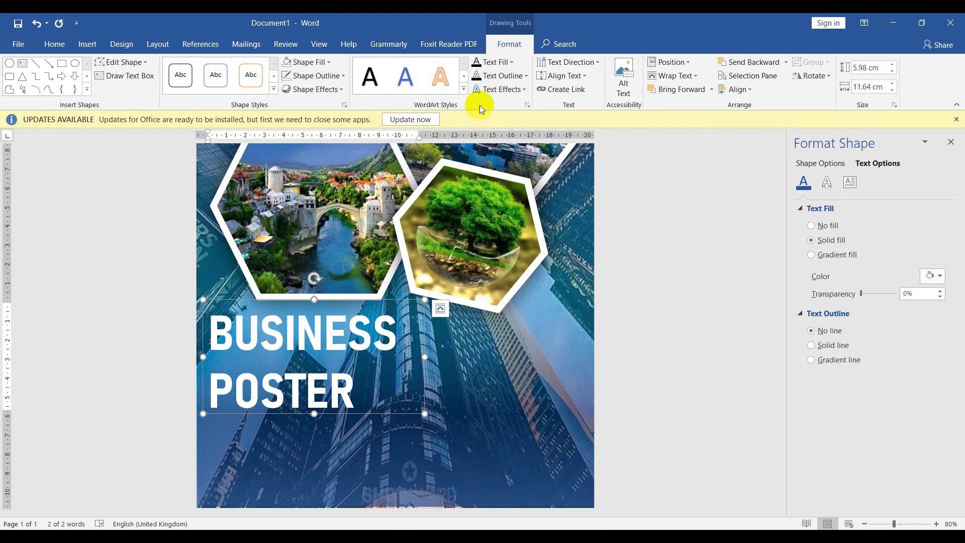
pyautogui.click(527, 105)
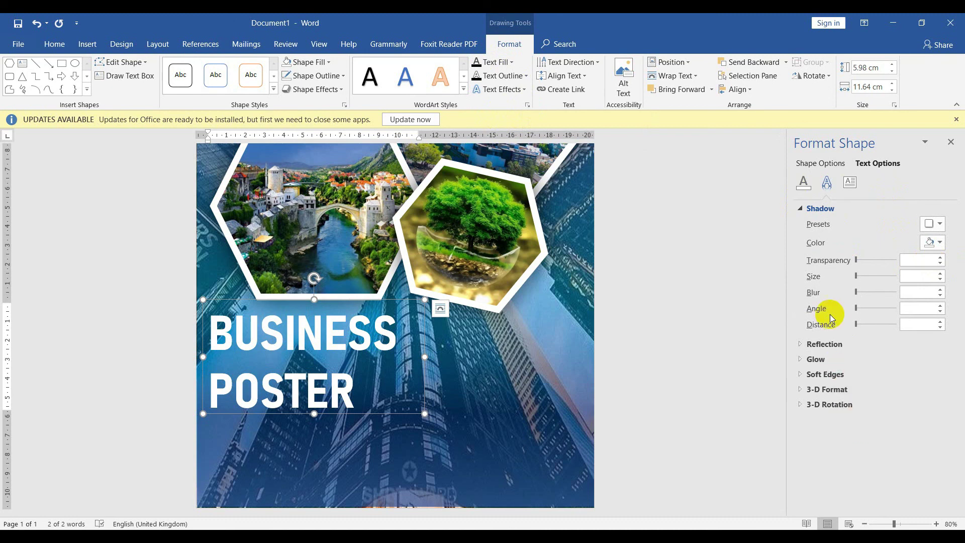
pyautogui.click(929, 227)
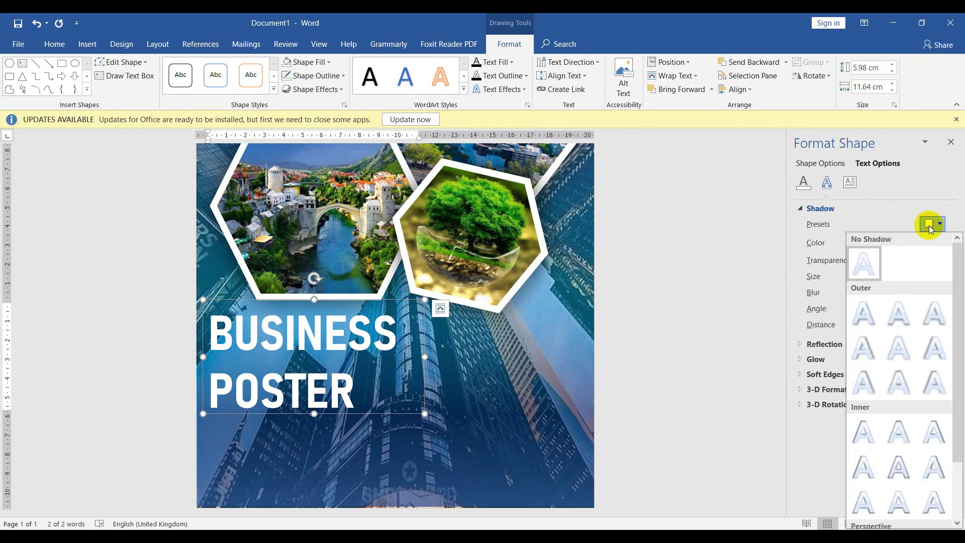
pyautogui.click(906, 321)
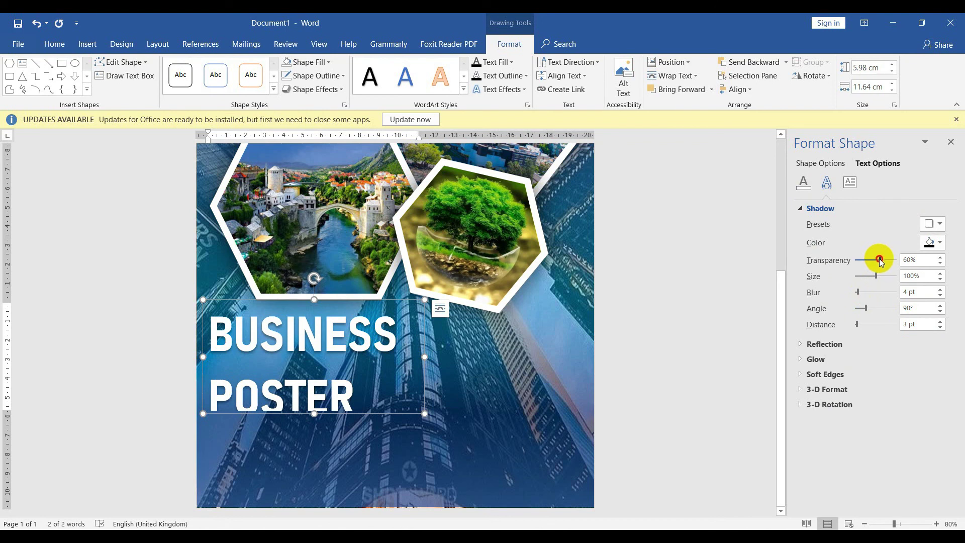
pyautogui.moveTo(879, 261); pyautogui.dragTo(859, 266)
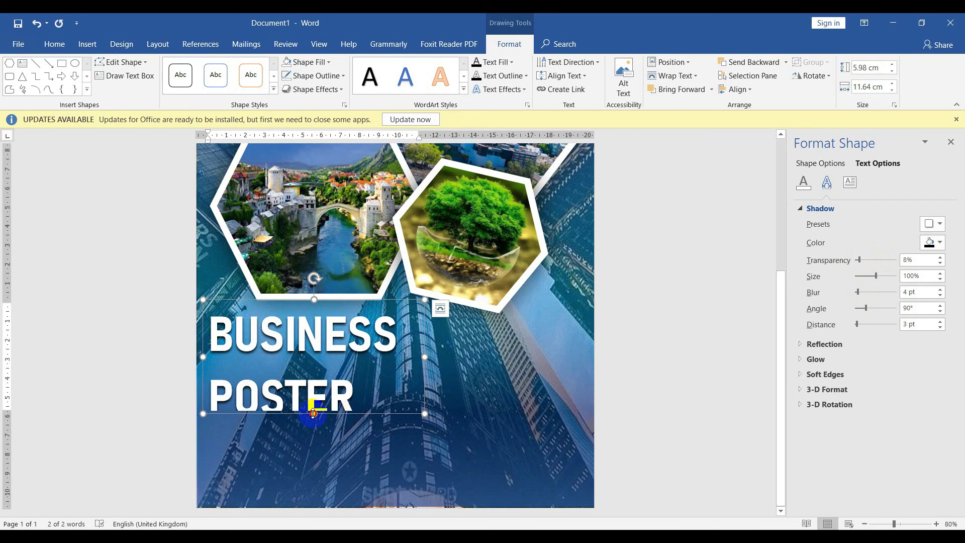
pyautogui.moveTo(314, 413); pyautogui.dragTo(314, 421)
pyautogui.moveTo(313, 422); pyautogui.dragTo(313, 423)
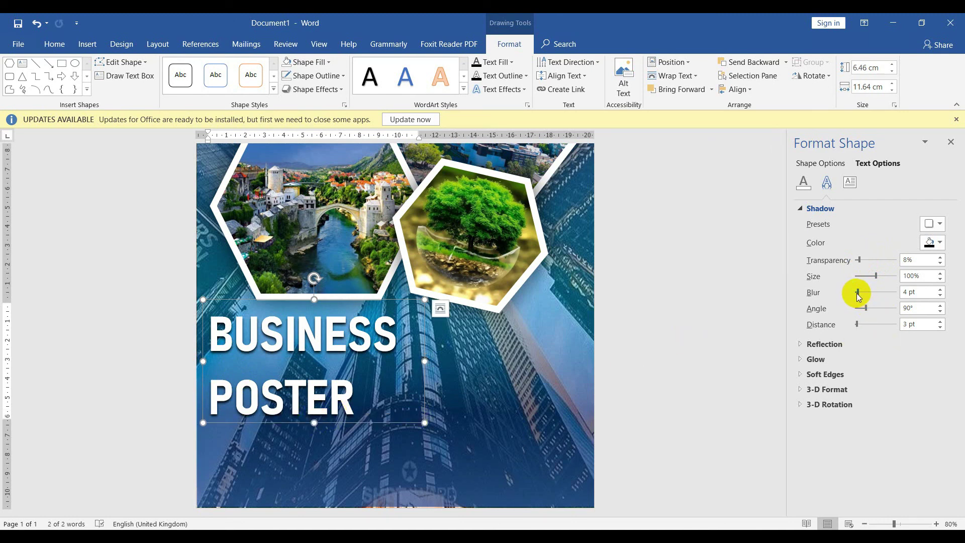
pyautogui.moveTo(859, 293); pyautogui.dragTo(858, 295)
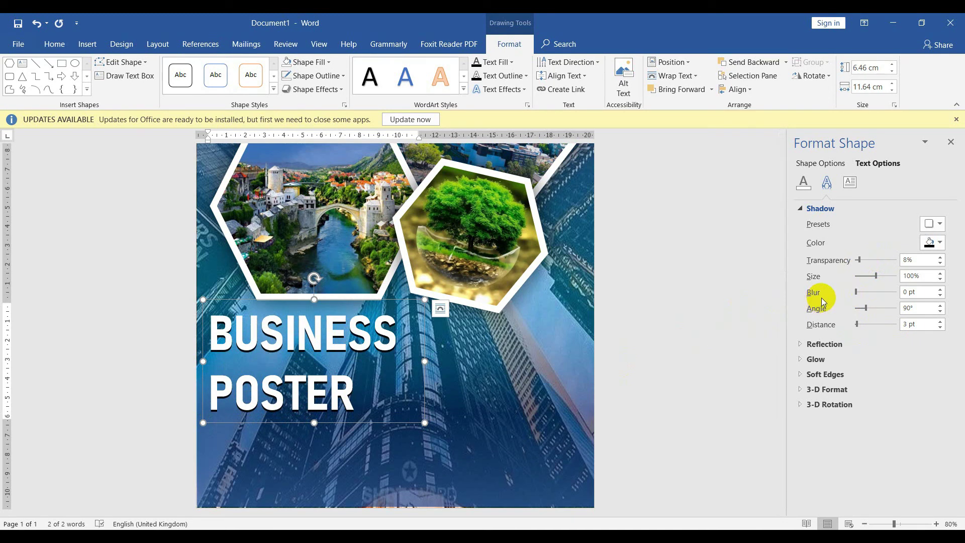
pyautogui.moveTo(876, 278); pyautogui.dragTo(869, 278)
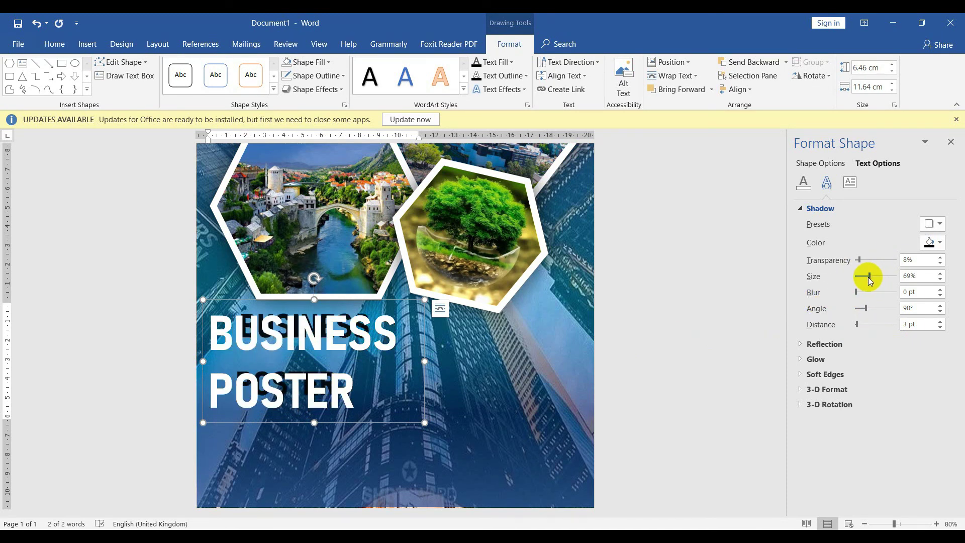
pyautogui.hotkey('ctrl', 'z')
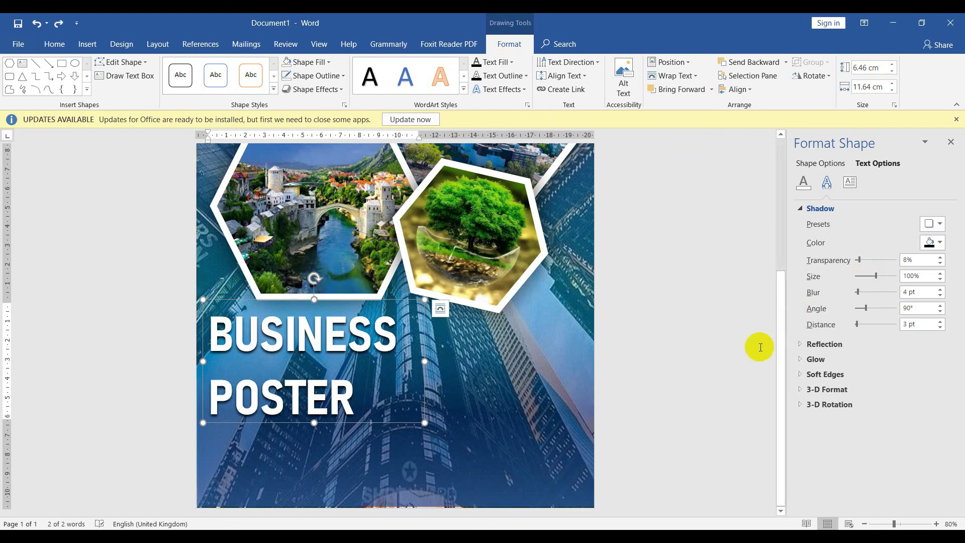
pyautogui.click(758, 348)
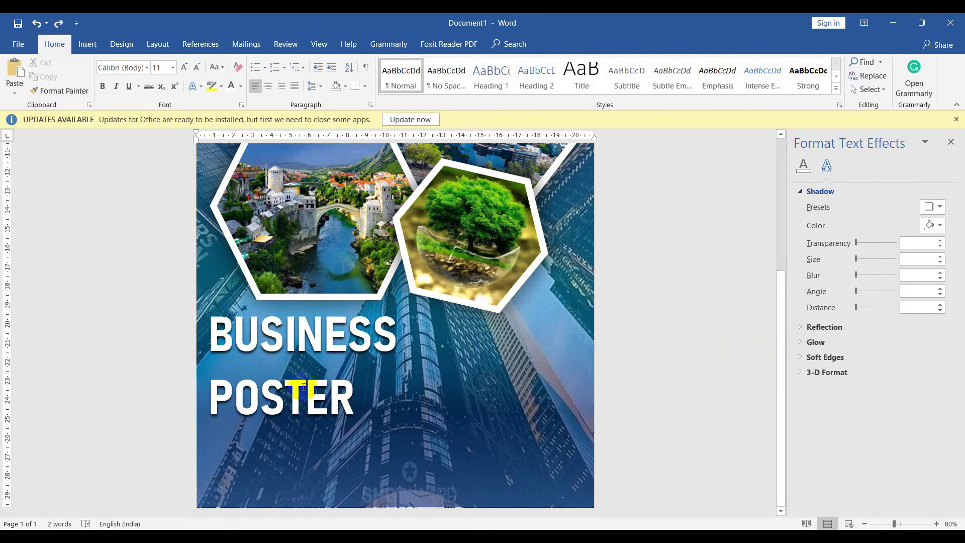
# Delete POSTER from the title box and shorten the box to fit only BUSINESS.
pyautogui.click(303, 387)
pyautogui.click(288, 306)
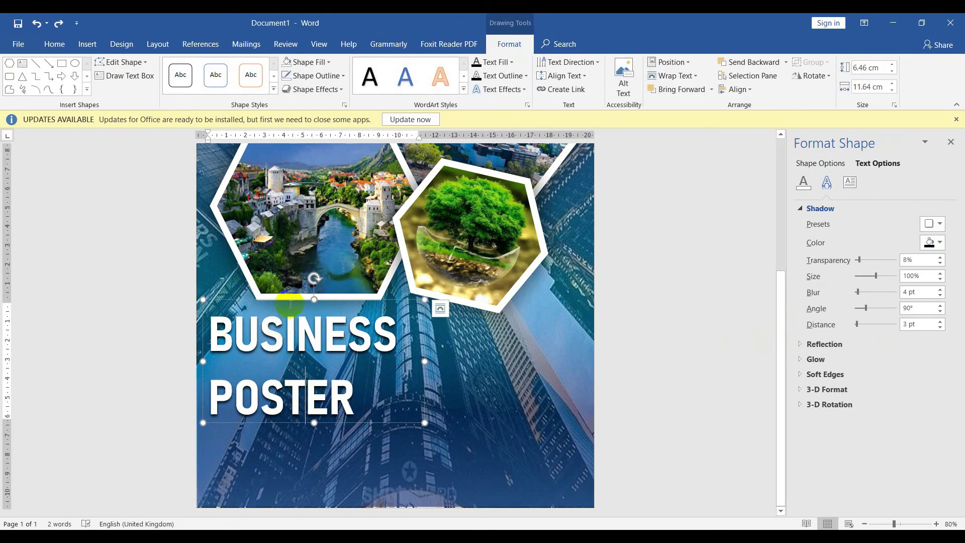
pyautogui.moveTo(357, 394); pyautogui.dragTo(214, 388)
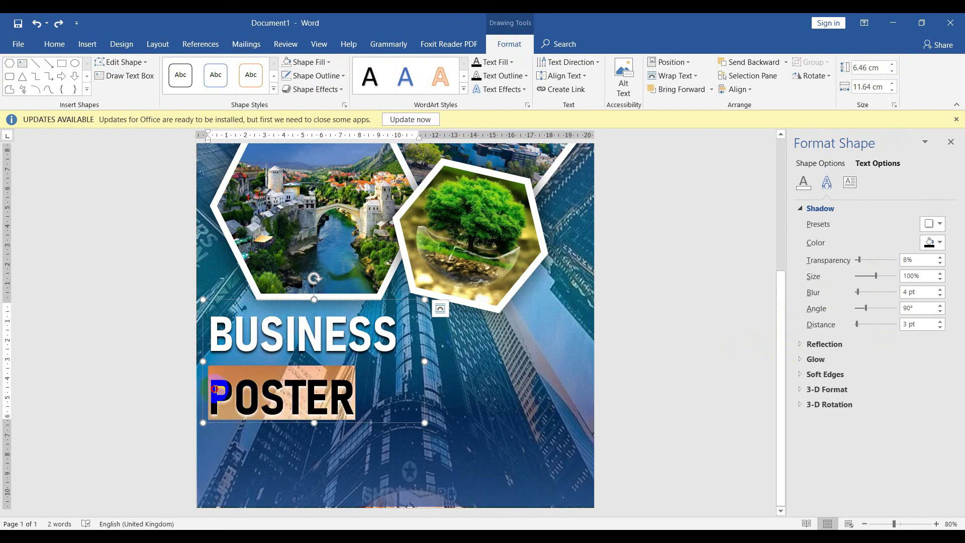
pyautogui.press('Delete')
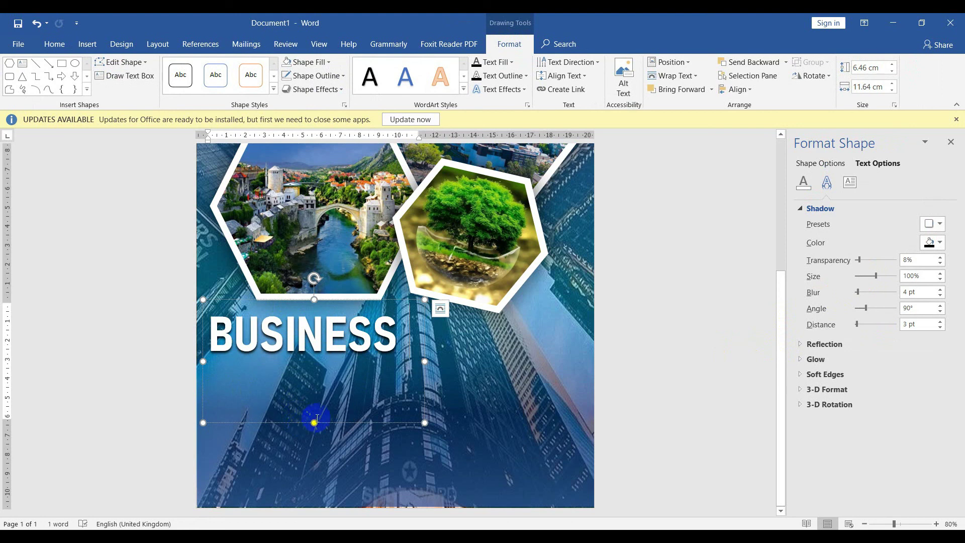
pyautogui.moveTo(315, 418); pyautogui.dragTo(317, 331)
pyautogui.click(303, 424)
pyautogui.moveTo(314, 422); pyautogui.dragTo(312, 358)
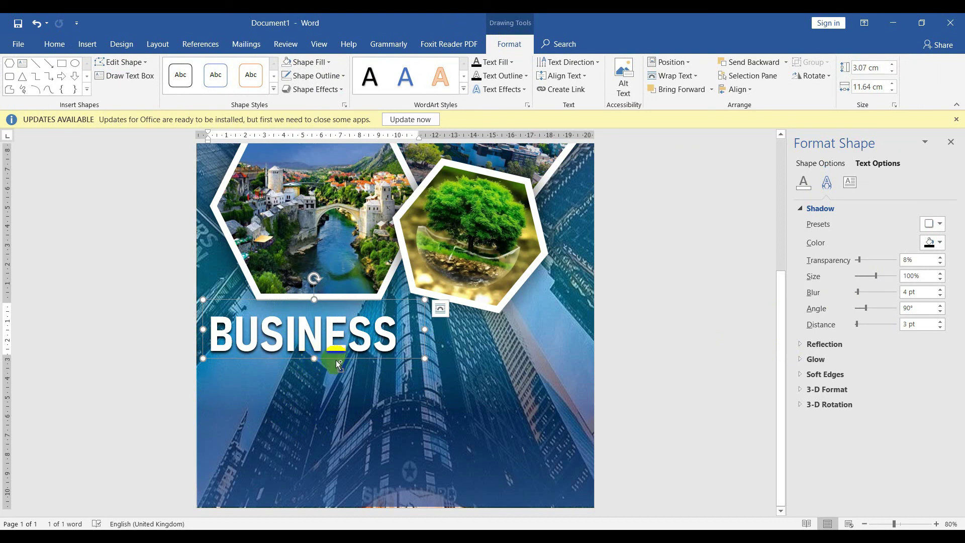
# Copy the box below, retype it as POSTER, and group both title boxes.
pyautogui.moveTo(342, 360); pyautogui.dragTo(340, 393)
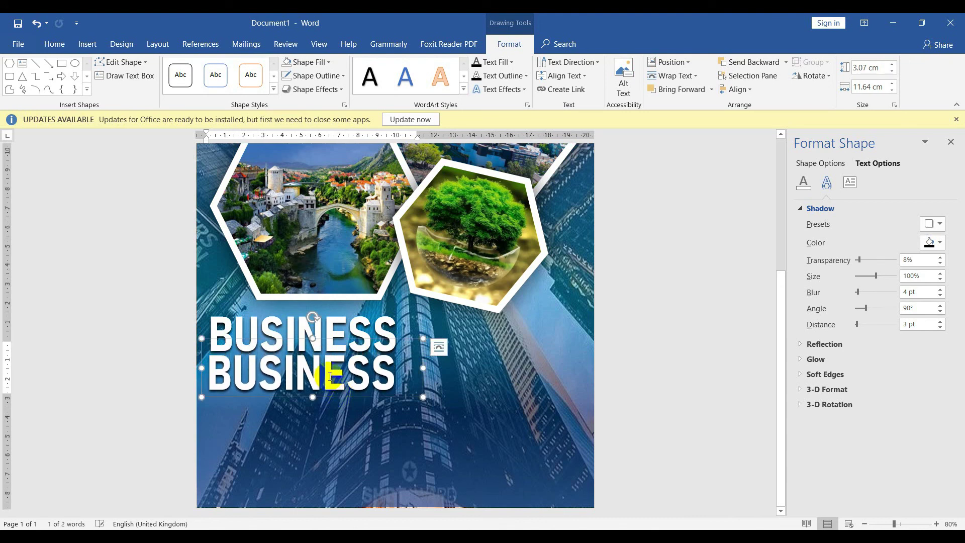
pyautogui.doubleClick(322, 371)
pyautogui.write('POSTER')
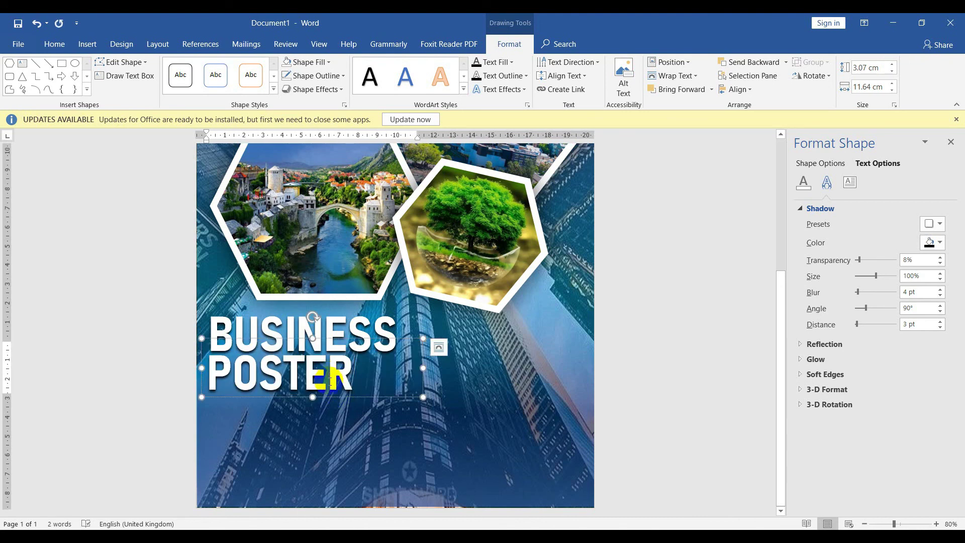
pyautogui.moveTo(334, 397); pyautogui.dragTo(335, 406)
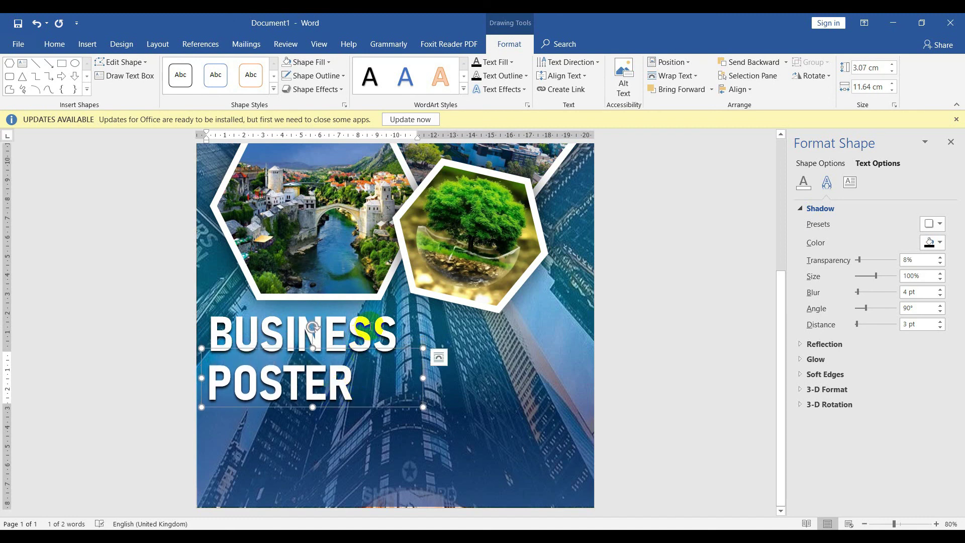
pyautogui.keyDown('shift'); pyautogui.click(399, 304); pyautogui.keyUp('shift')
pyautogui.rightClick(398, 301)
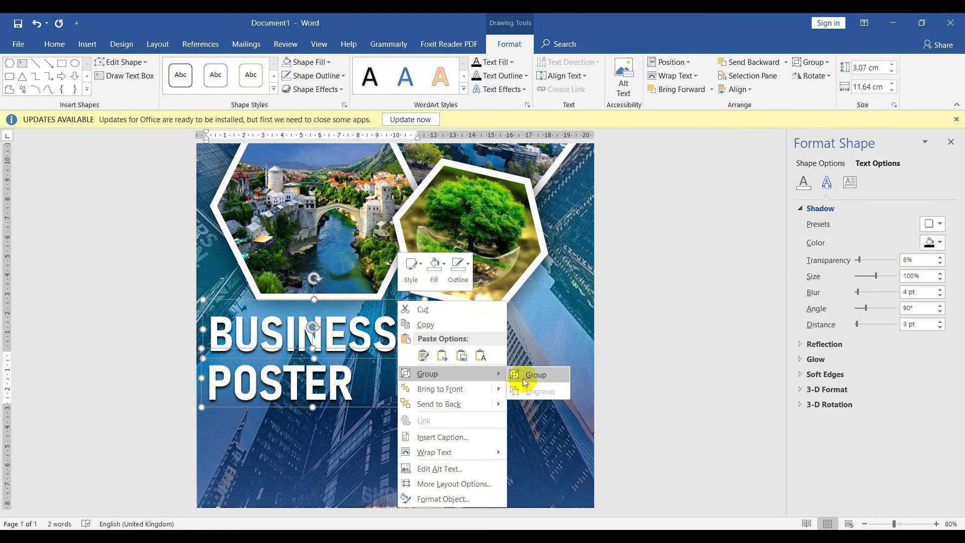
pyautogui.click(523, 378)
pyautogui.click(648, 365)
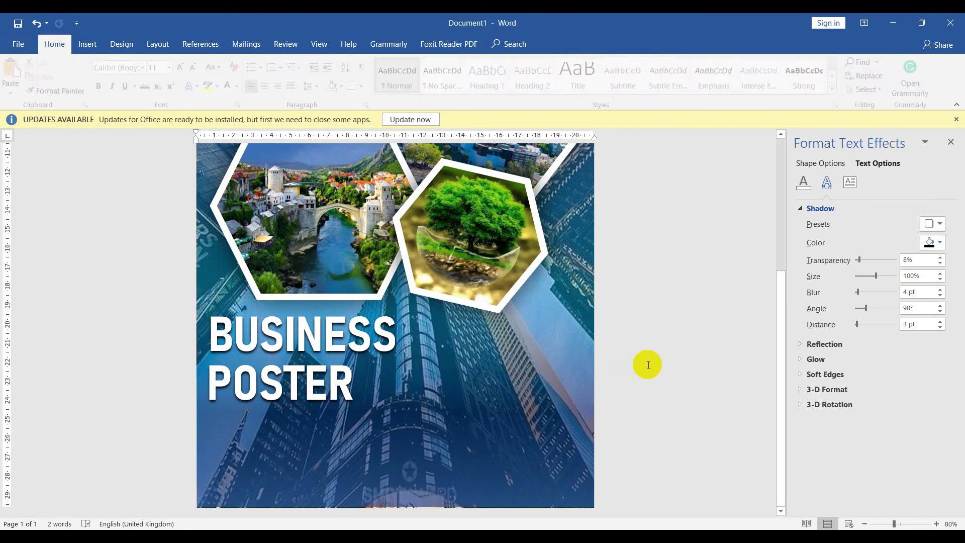
# Draw a rectangle in the lower right of the poster beside the title.
pyautogui.click(87, 46)
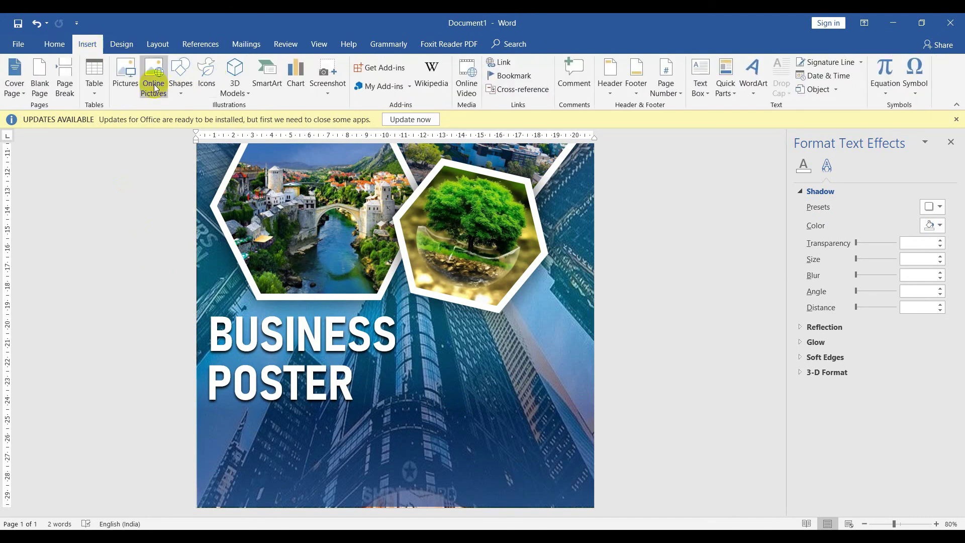
pyautogui.click(177, 85)
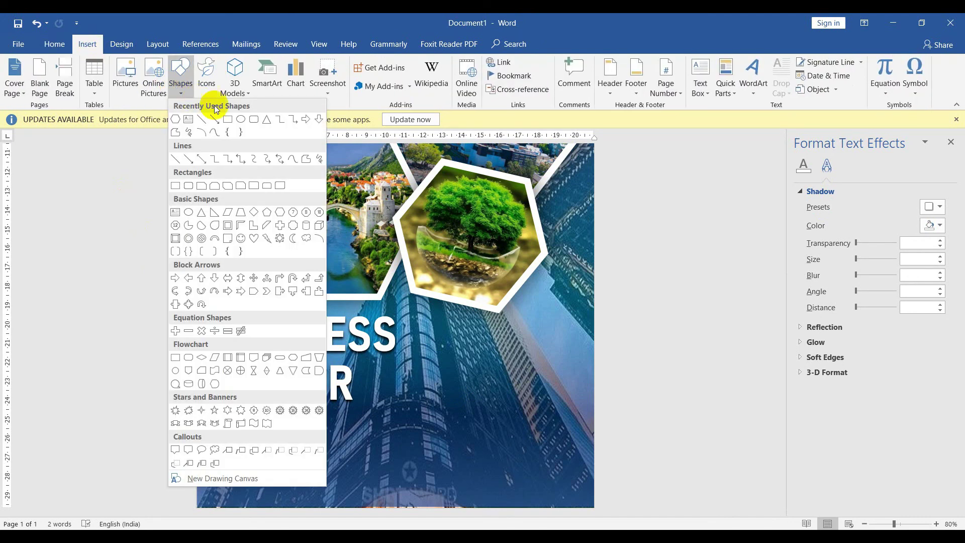
pyautogui.click(241, 122)
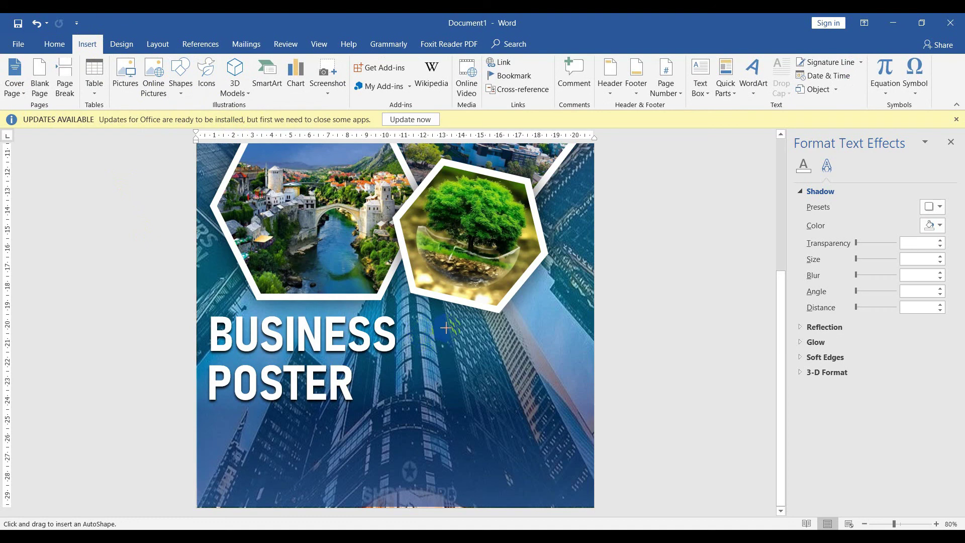
pyautogui.moveTo(431, 320); pyautogui.dragTo(567, 500)
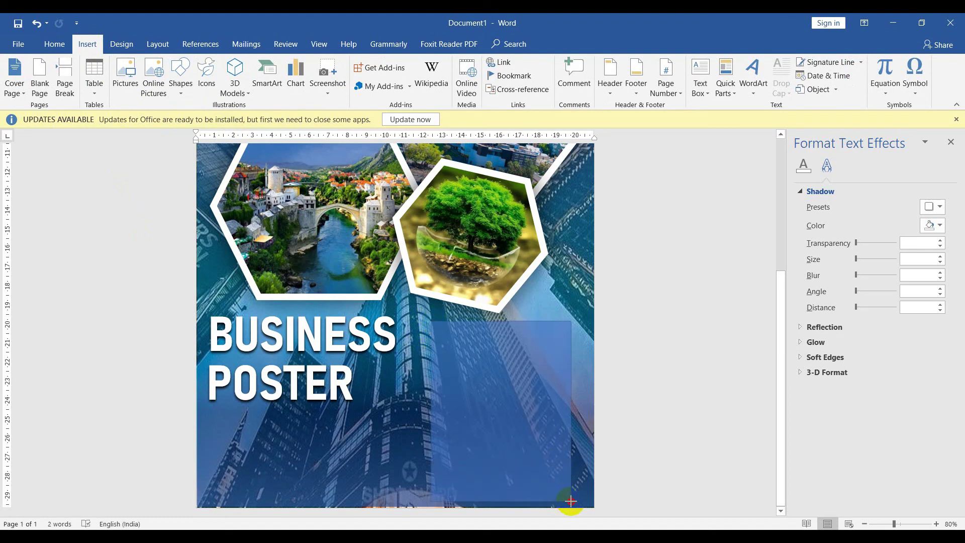
pyautogui.moveTo(567, 499); pyautogui.dragTo(572, 495)
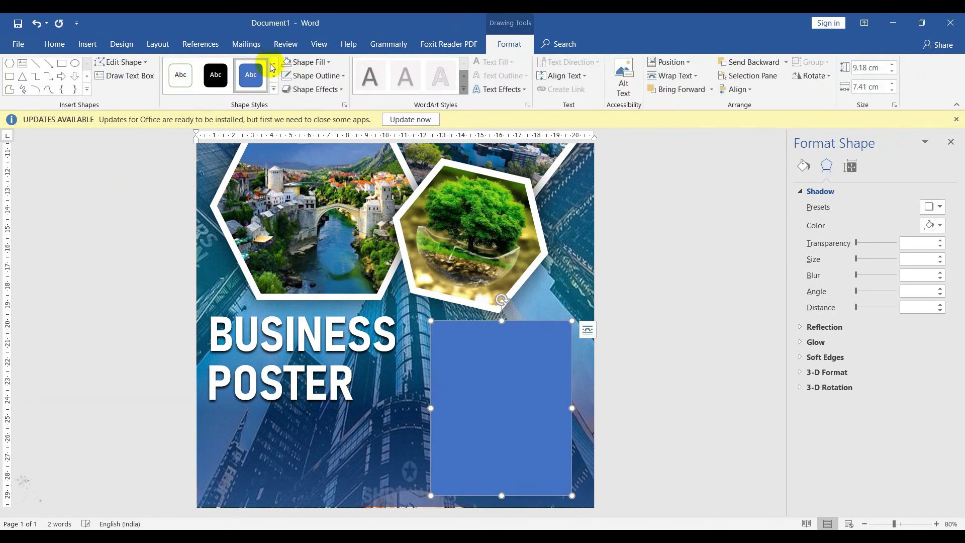
# Give the rectangle a thick 6 pt white outline.
pyautogui.click(314, 75)
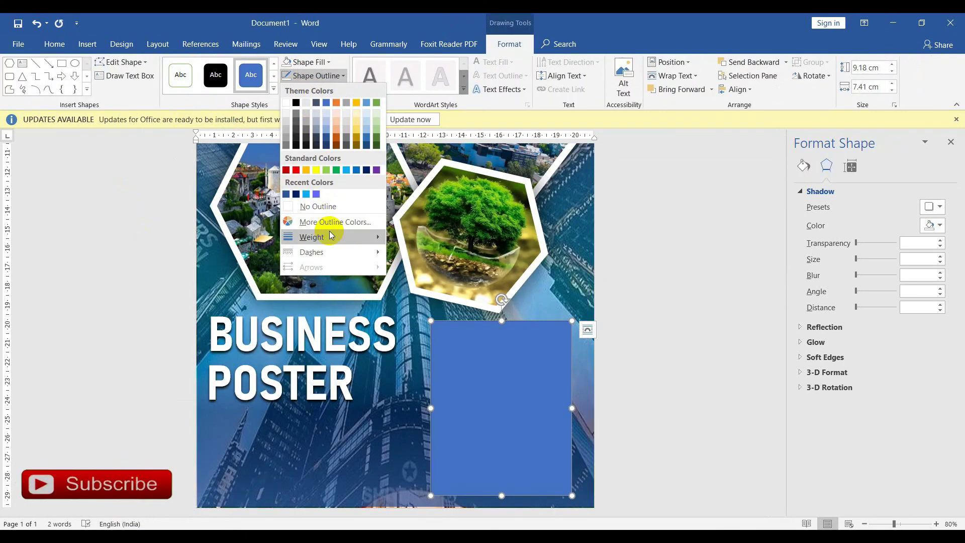
pyautogui.moveTo(311, 237)
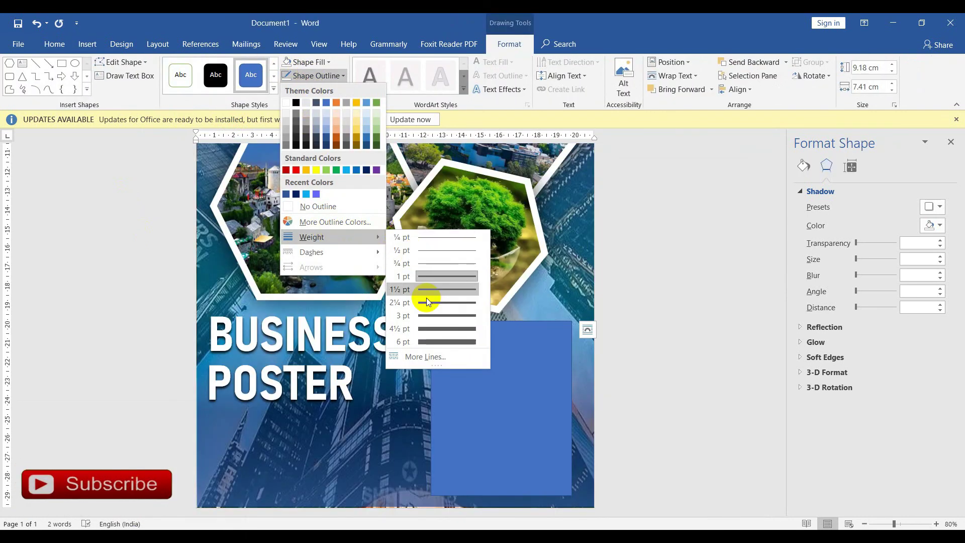
pyautogui.click(441, 342)
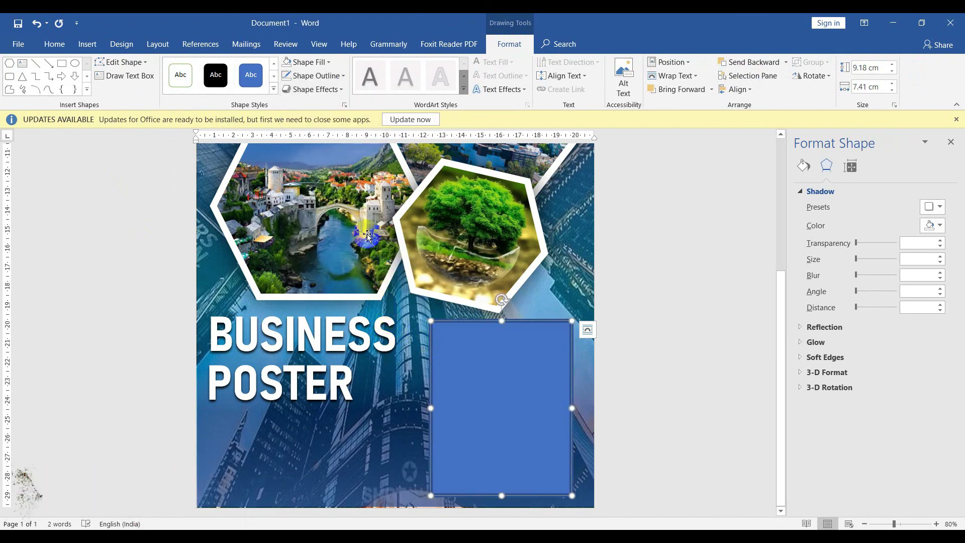
pyautogui.click(299, 82)
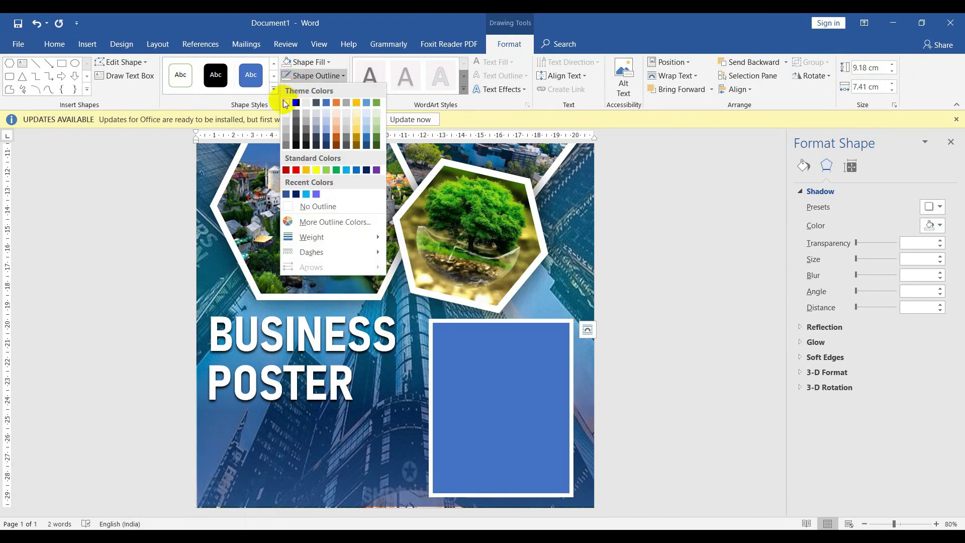
pyautogui.click(286, 103)
pyautogui.scroll(3, 572, 347)
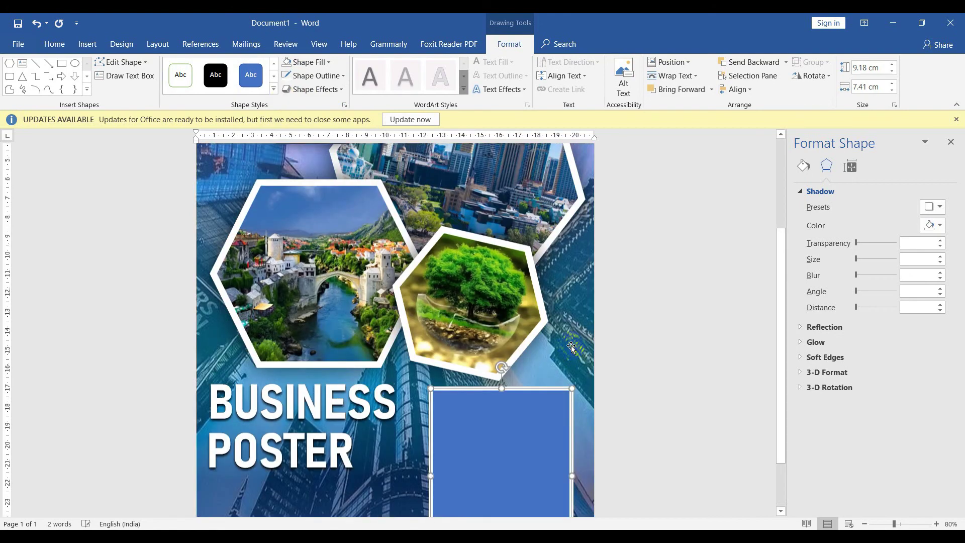
pyautogui.scroll(-3, 571, 347)
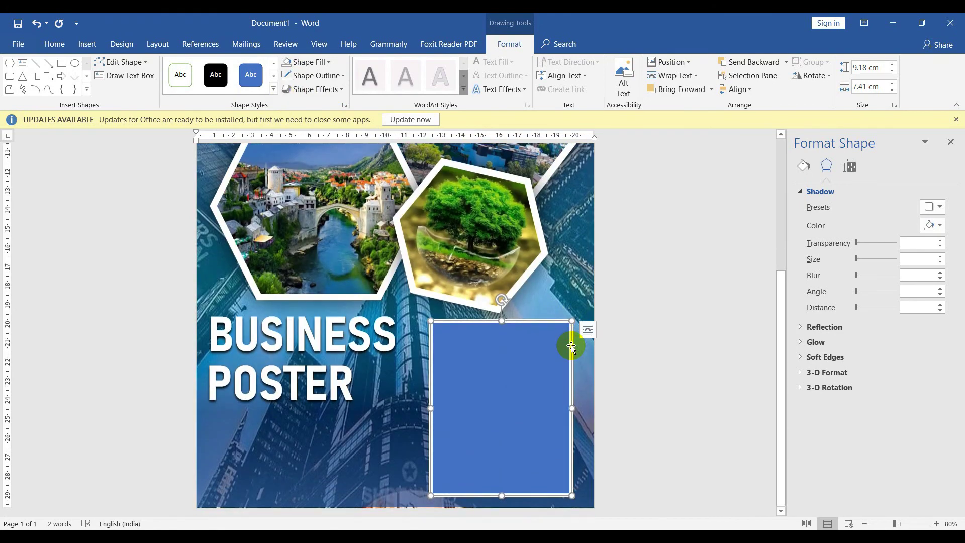
pyautogui.scroll(3, 571, 346)
pyautogui.scroll(2, 572, 347)
pyautogui.scroll(-3, 572, 347)
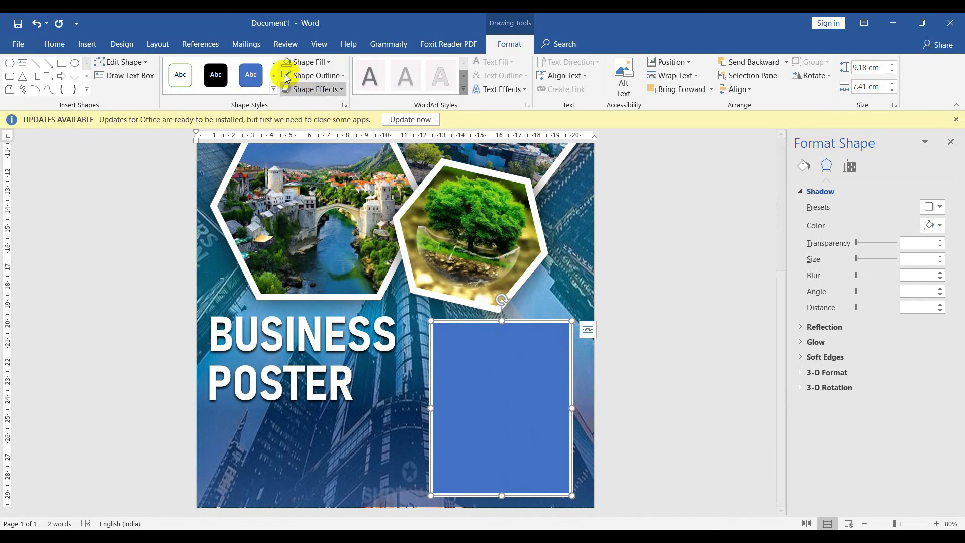
# Fill the rectangle beside the title black at 18% transparency.
pyautogui.click(308, 63)
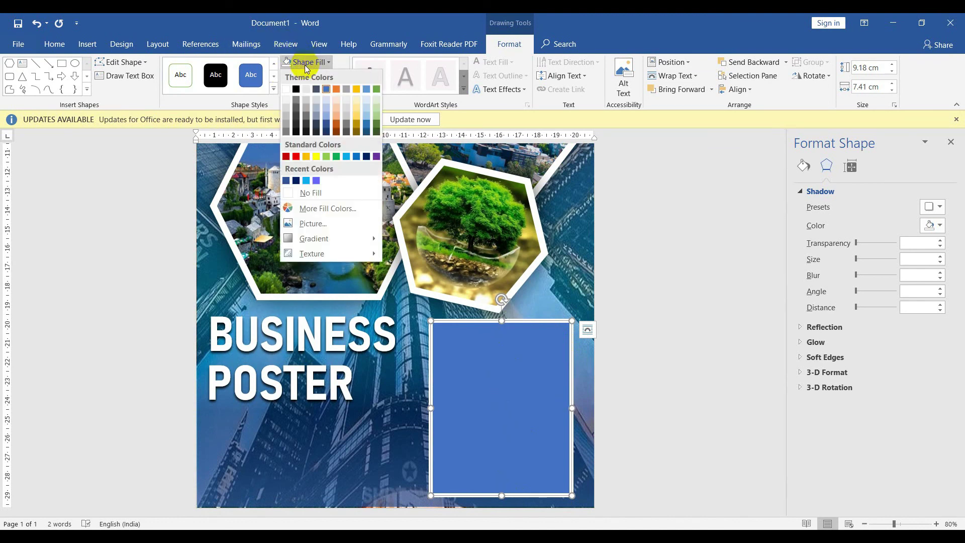
pyautogui.click(296, 90)
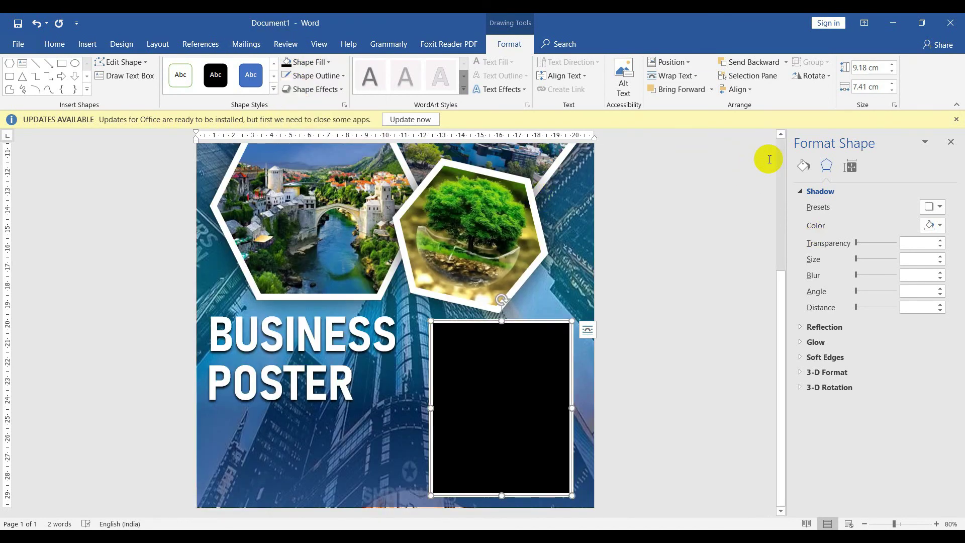
pyautogui.click(803, 165)
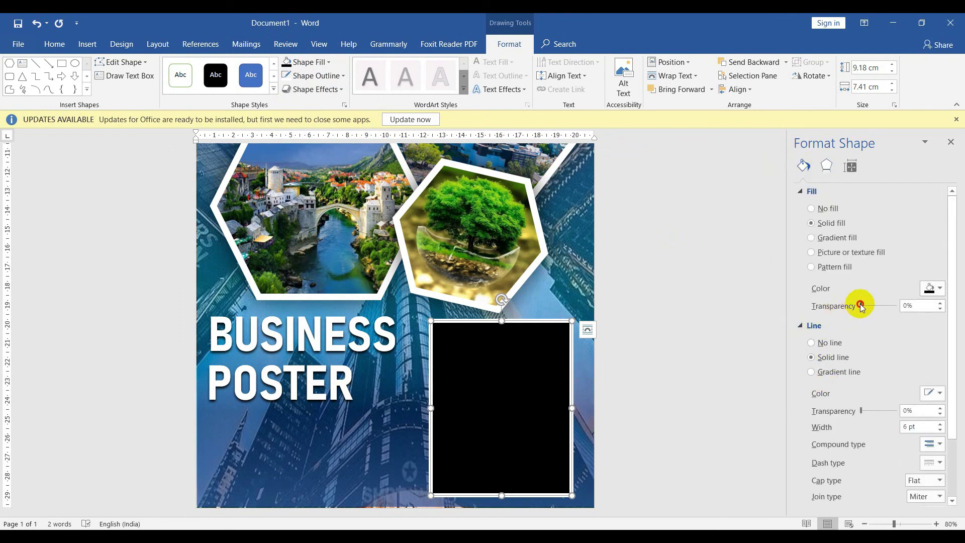
pyautogui.moveTo(861, 305); pyautogui.dragTo(867, 303)
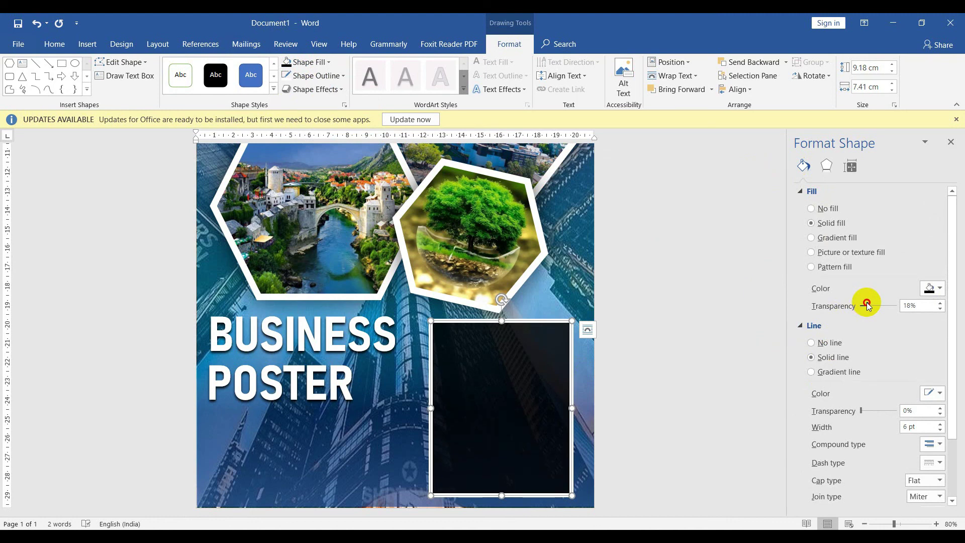
# Lower the rectangle's top edge slightly and nudge it a little to the right.
pyautogui.click(670, 372)
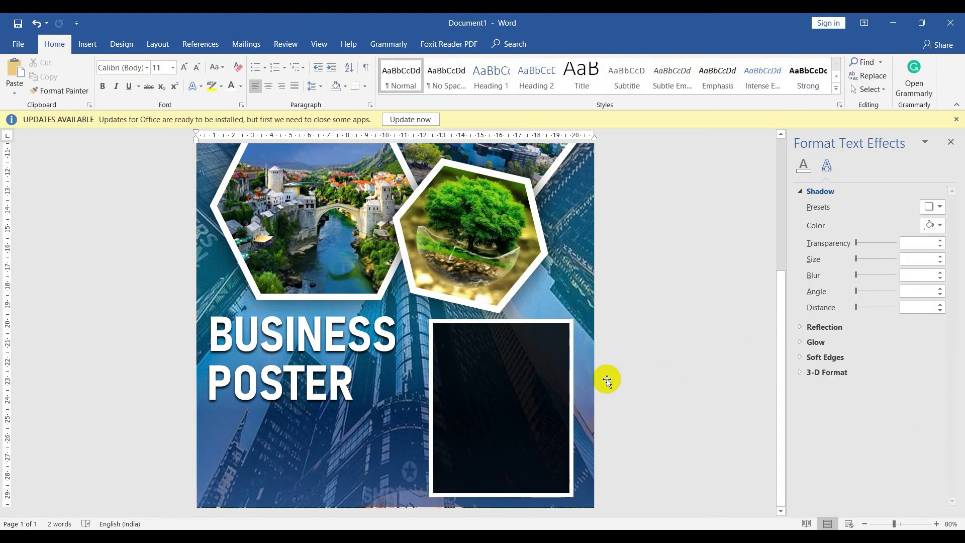
pyautogui.click(503, 326)
pyautogui.click(500, 322)
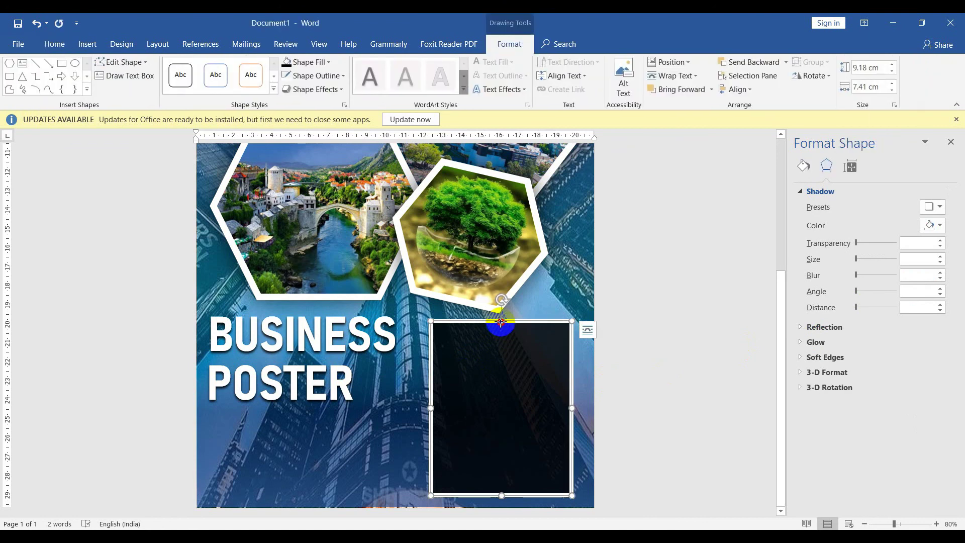
pyautogui.moveTo(501, 322); pyautogui.dragTo(501, 327)
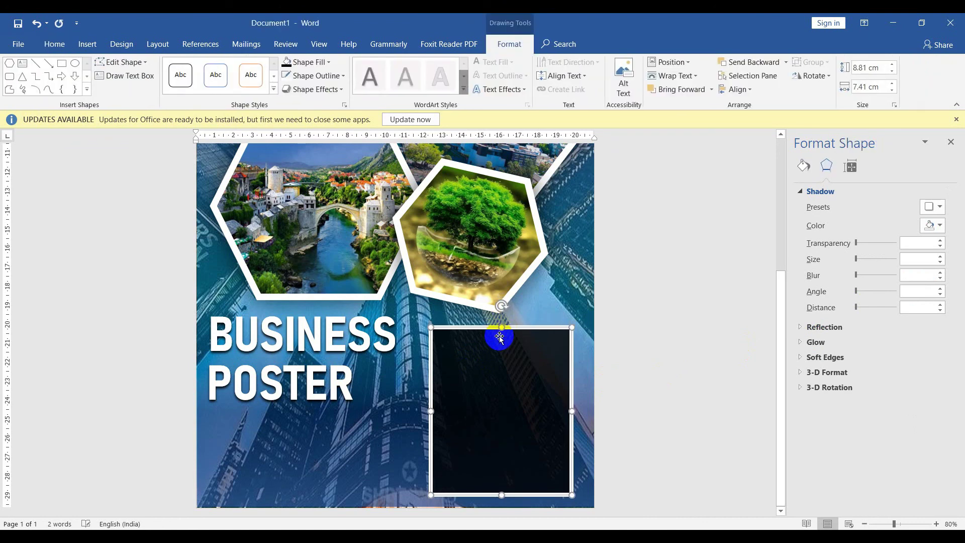
pyautogui.press('Right')
pyautogui.press('Right')
pyautogui.press('Right')
pyautogui.press('Right')
pyautogui.press('Right')
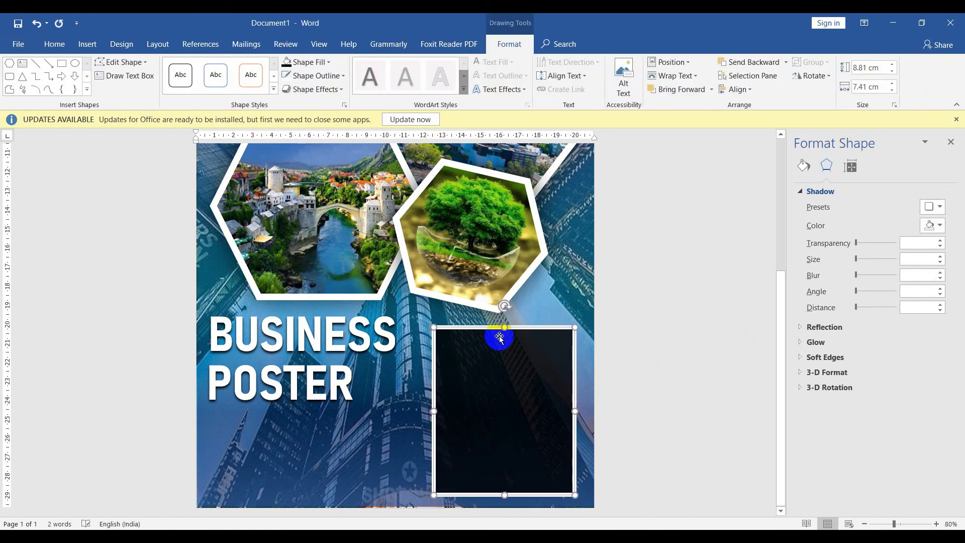
pyautogui.click(631, 370)
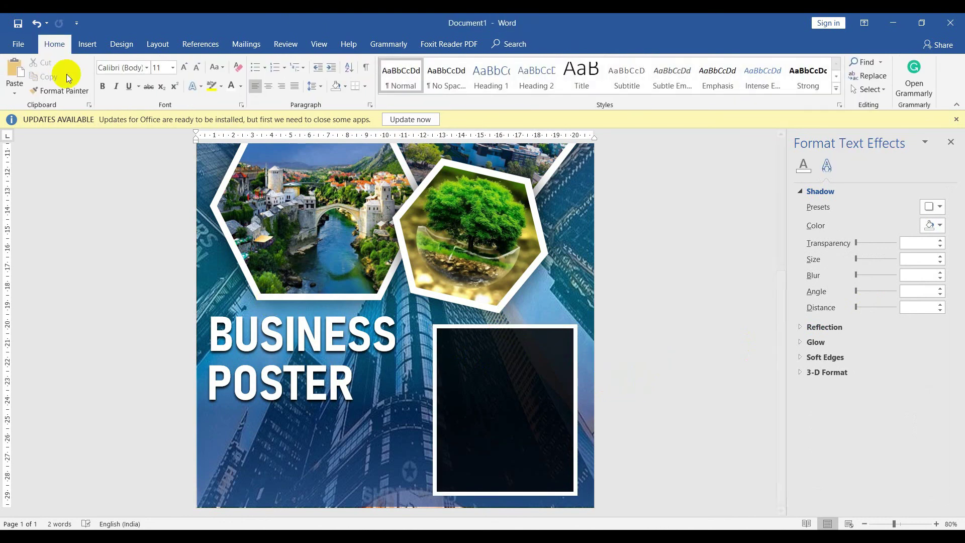
# Draw a text box across the top of the dark rectangle and type OUR SERVICES.
pyautogui.click(89, 45)
pyautogui.click(180, 75)
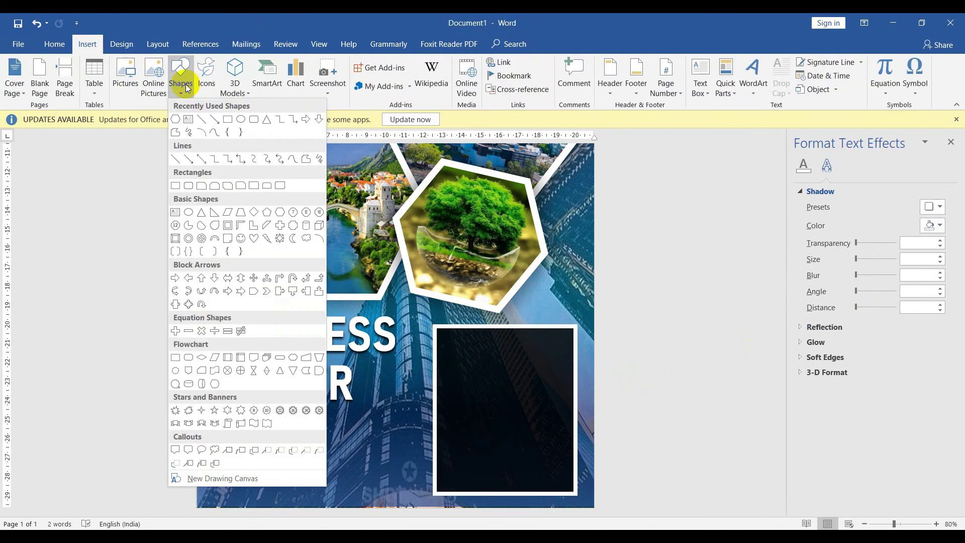
pyautogui.click(190, 120)
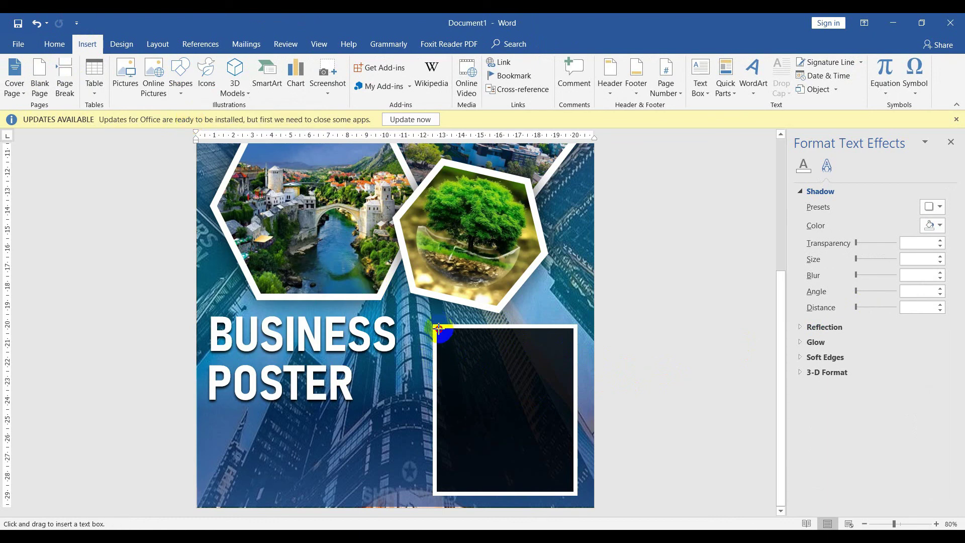
pyautogui.moveTo(439, 329); pyautogui.dragTo(571, 359)
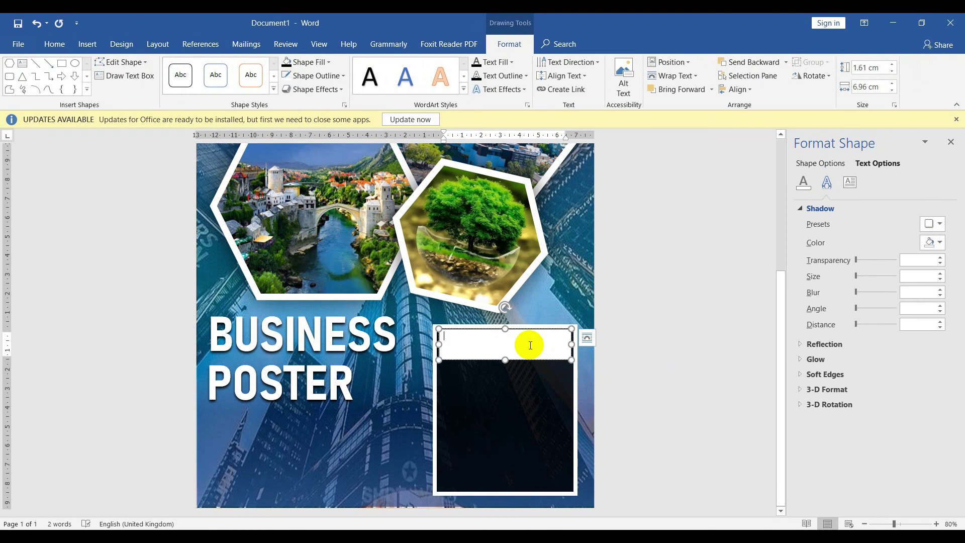
pyautogui.write('ou')
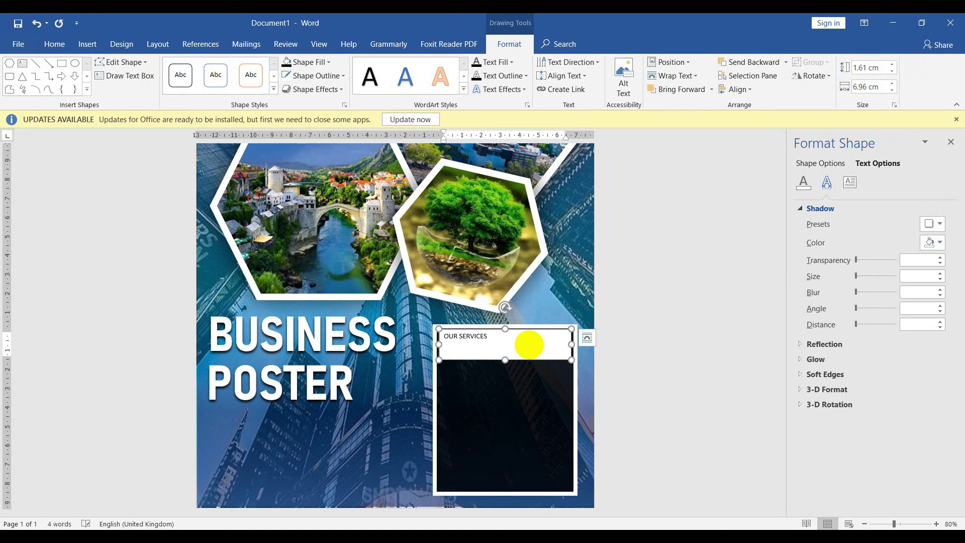
# Remove the OUR SERVICES text box's fill and outline.
pyautogui.tripleClick(528, 345)
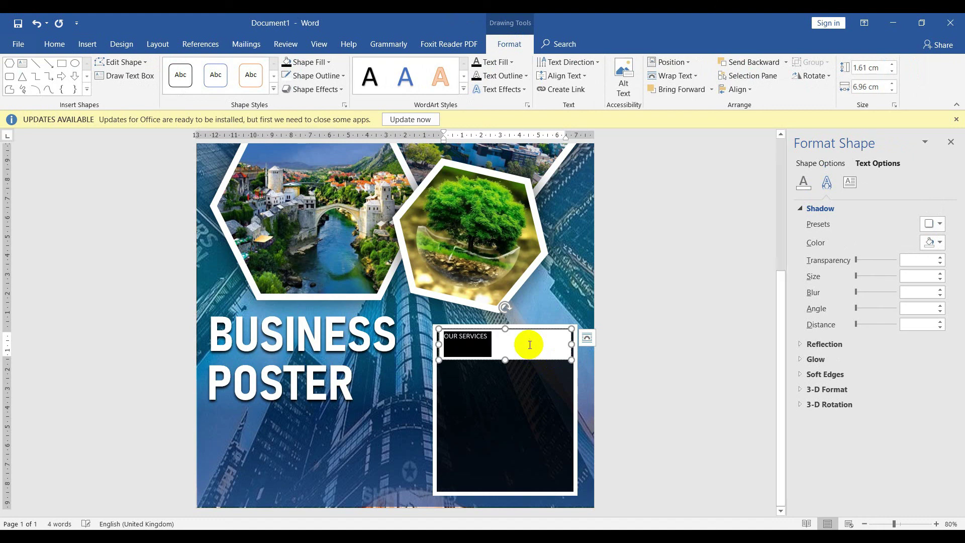
pyautogui.click(321, 62)
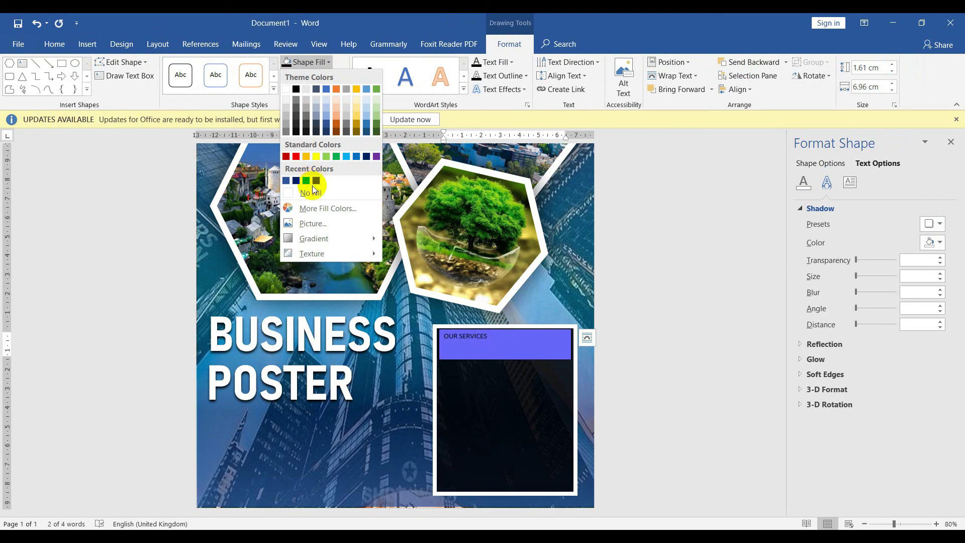
pyautogui.click(312, 192)
pyautogui.click(314, 75)
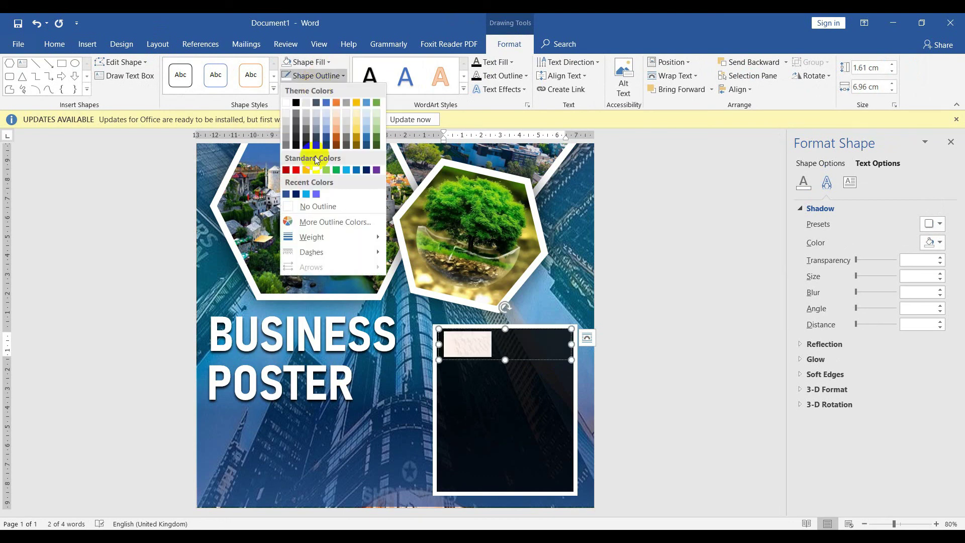
pyautogui.click(320, 208)
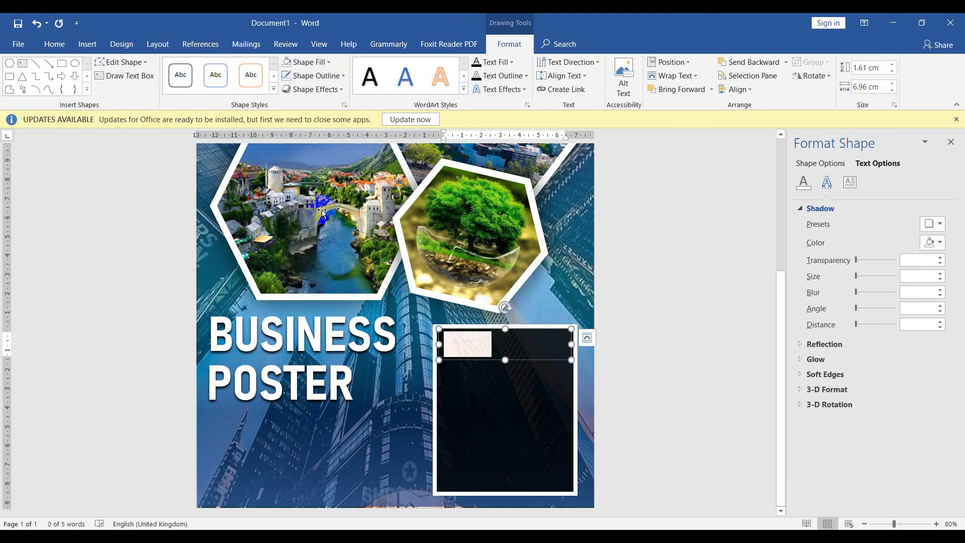
pyautogui.click(64, 48)
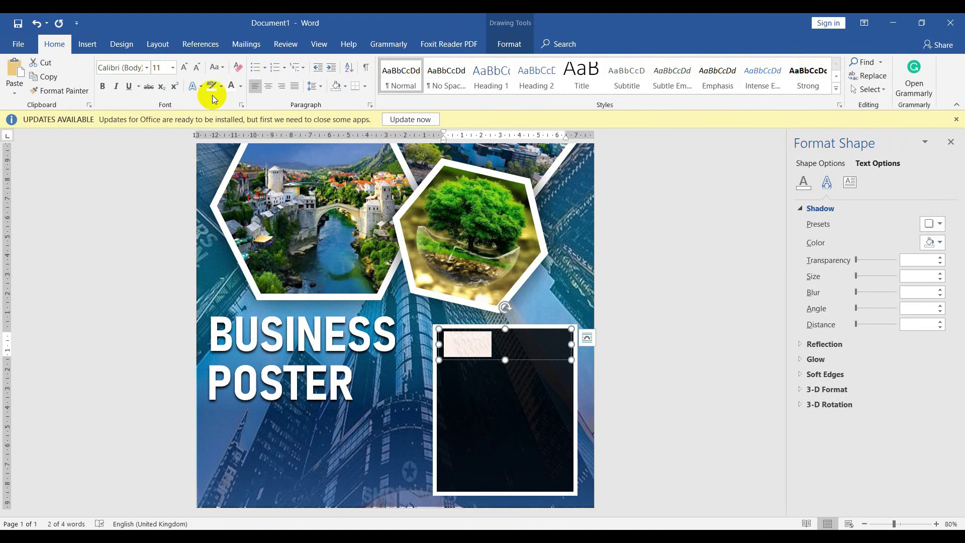
# Format the OUR SERVICES heading as white Arial Black, 18 pt, centred.
pyautogui.click(242, 88)
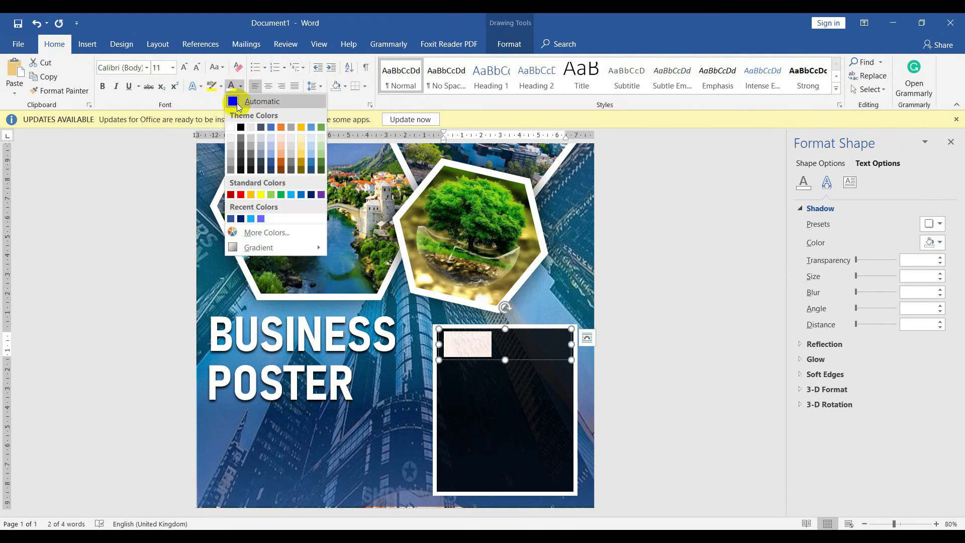
pyautogui.click(229, 138)
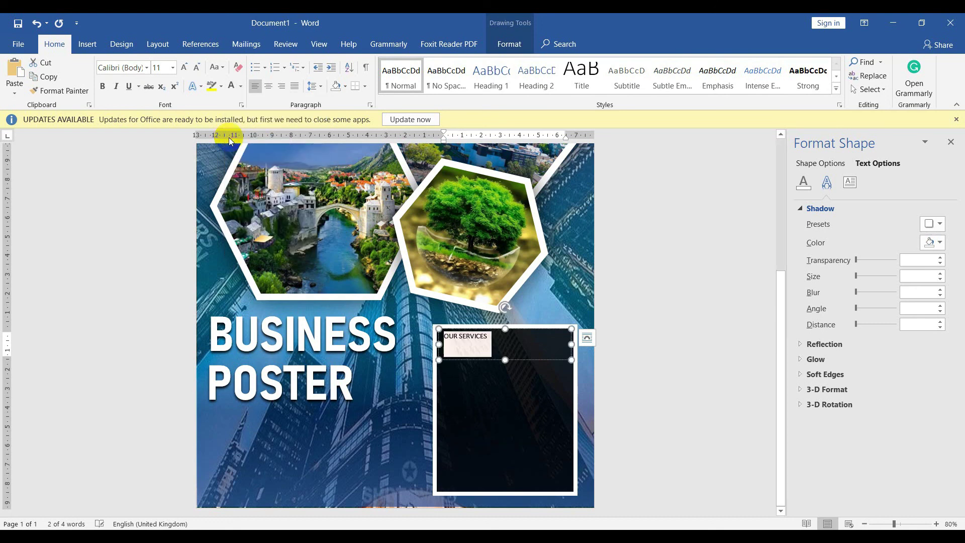
pyautogui.click(147, 68)
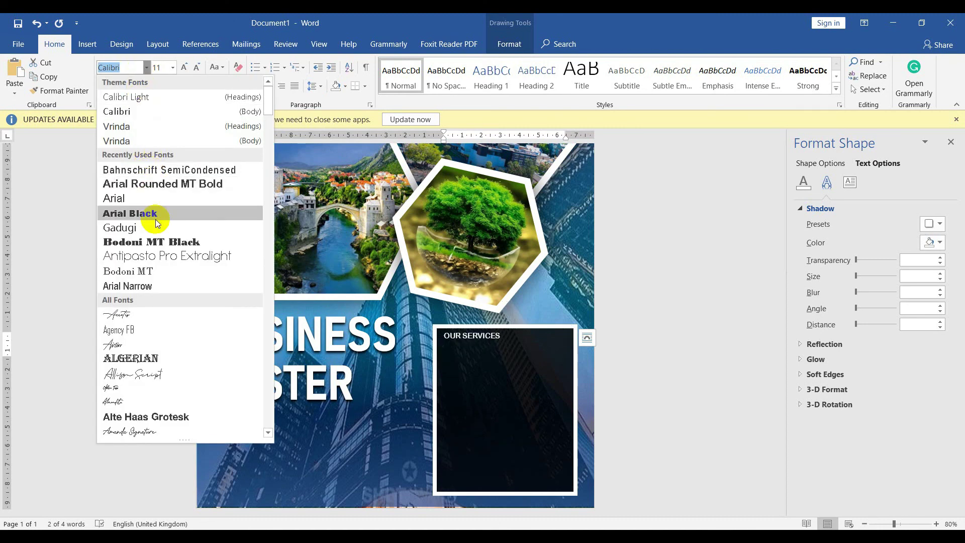
pyautogui.click(154, 219)
pyautogui.click(166, 69)
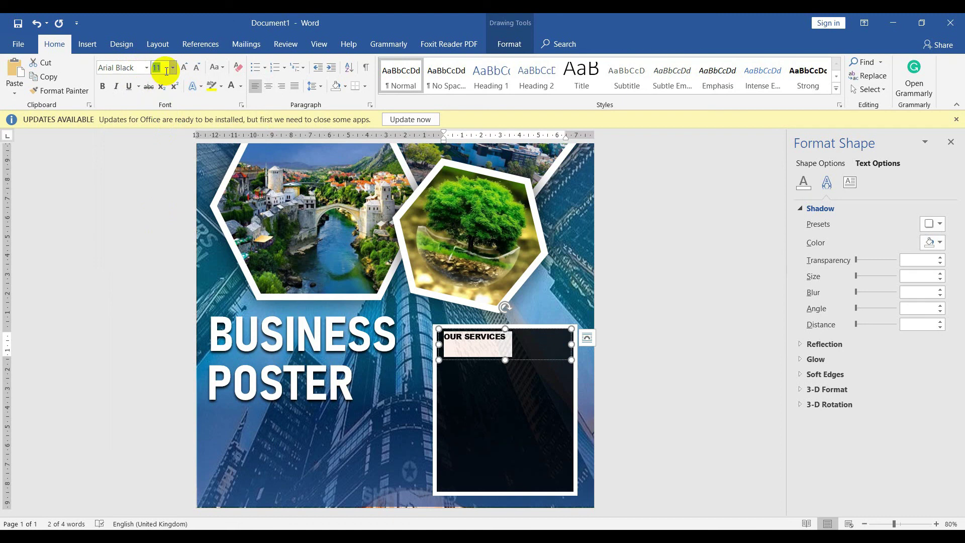
pyautogui.write('18')
pyautogui.press('Return')
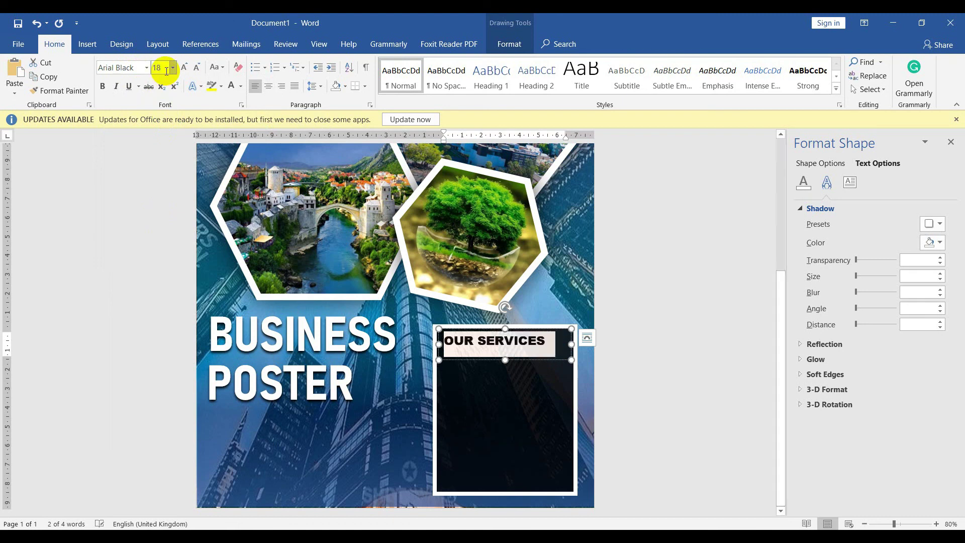
pyautogui.click(268, 86)
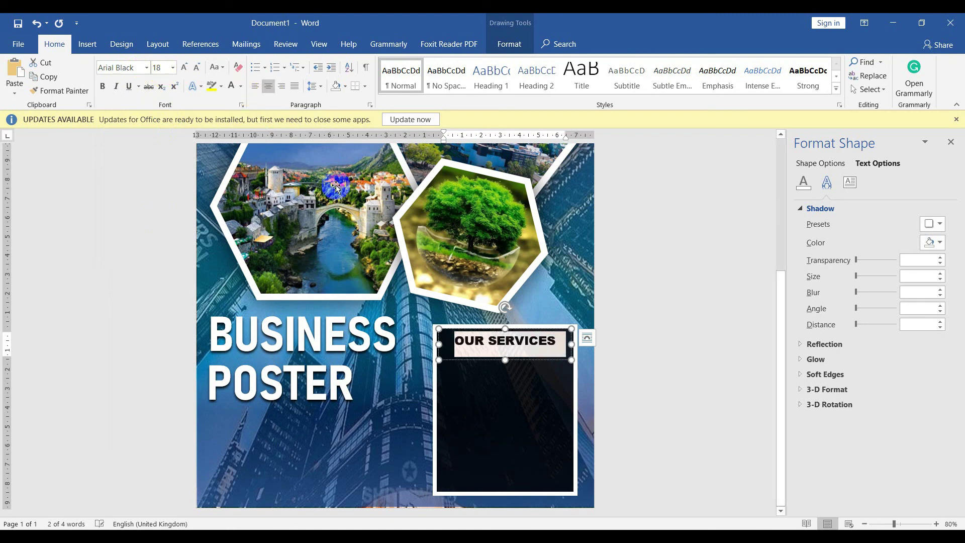
pyautogui.click(598, 368)
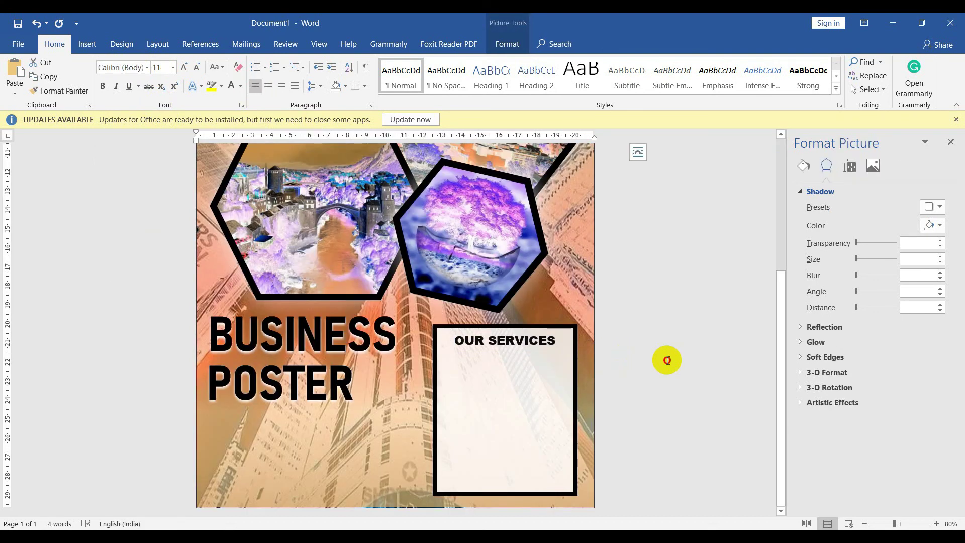
# Duplicate the heading box below it, stretch it to the panel's bottom, and delete its text.
pyautogui.click(496, 366)
pyautogui.click(497, 353)
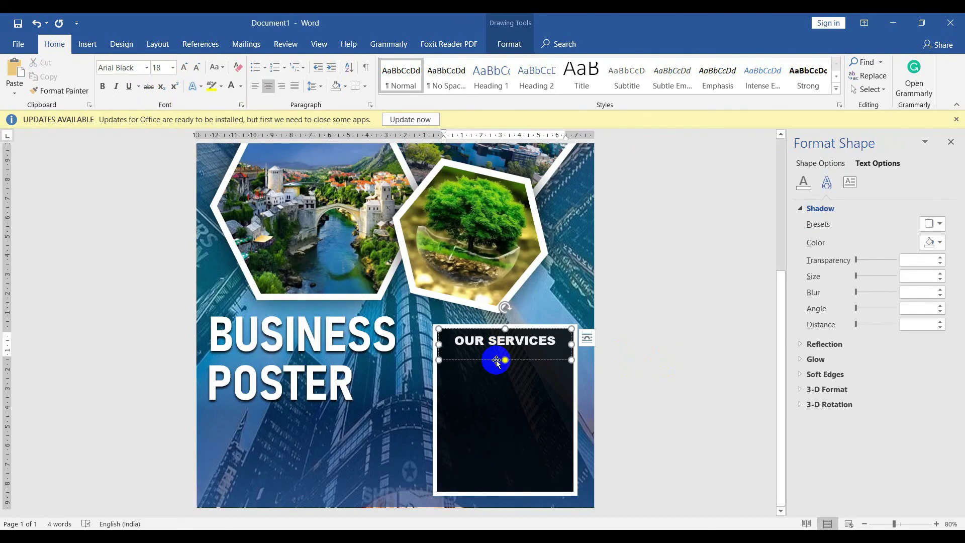
pyautogui.moveTo(498, 363); pyautogui.dragTo(500, 478)
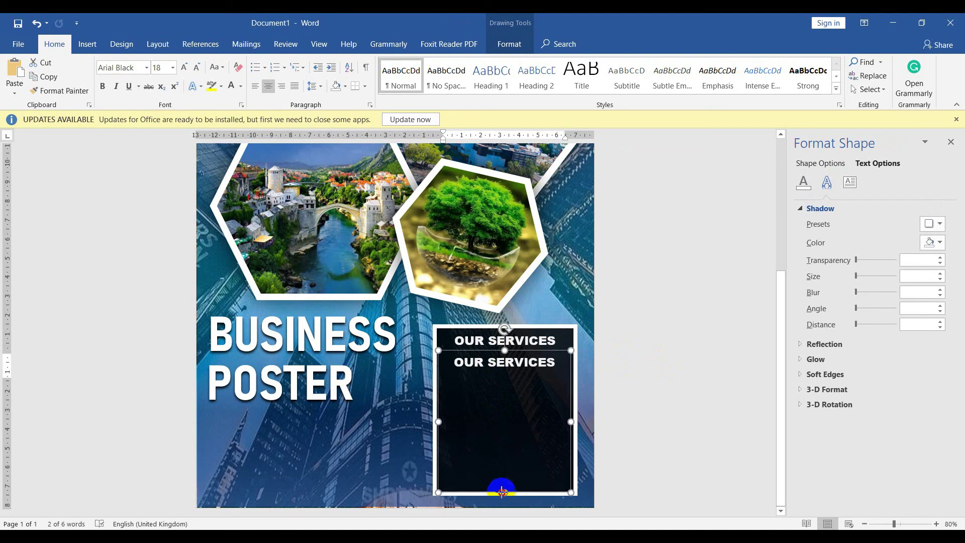
pyautogui.moveTo(500, 477); pyautogui.dragTo(503, 492)
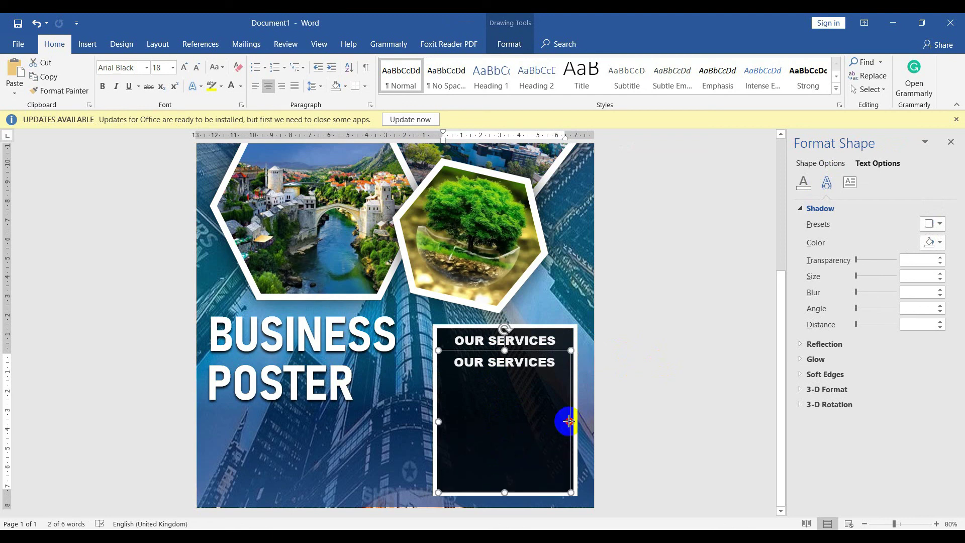
pyautogui.moveTo(569, 421); pyautogui.dragTo(570, 422)
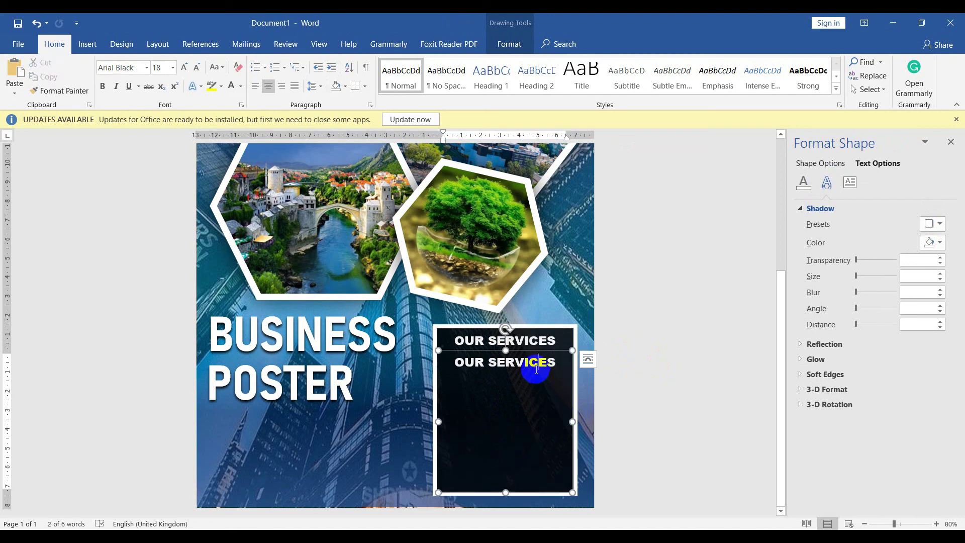
pyautogui.hotkey('ctrl', 'a')
pyautogui.press('Delete')
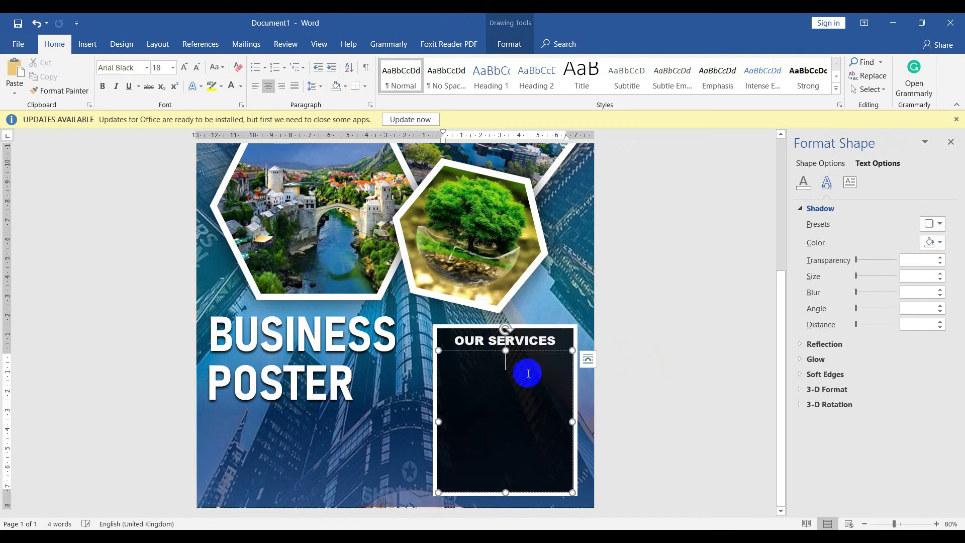
# Start a checkmark bulleted list in the empty services box.
pyautogui.click(256, 67)
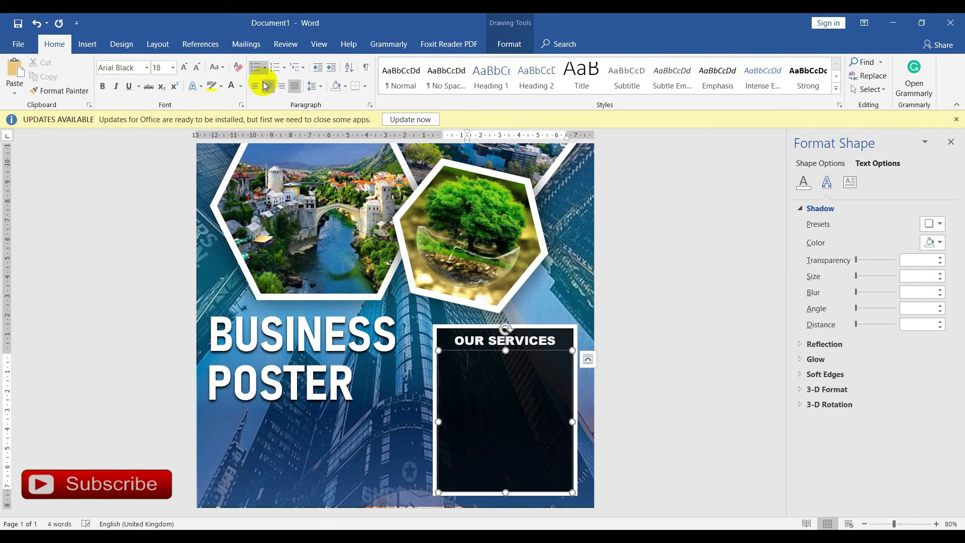
pyautogui.click(265, 69)
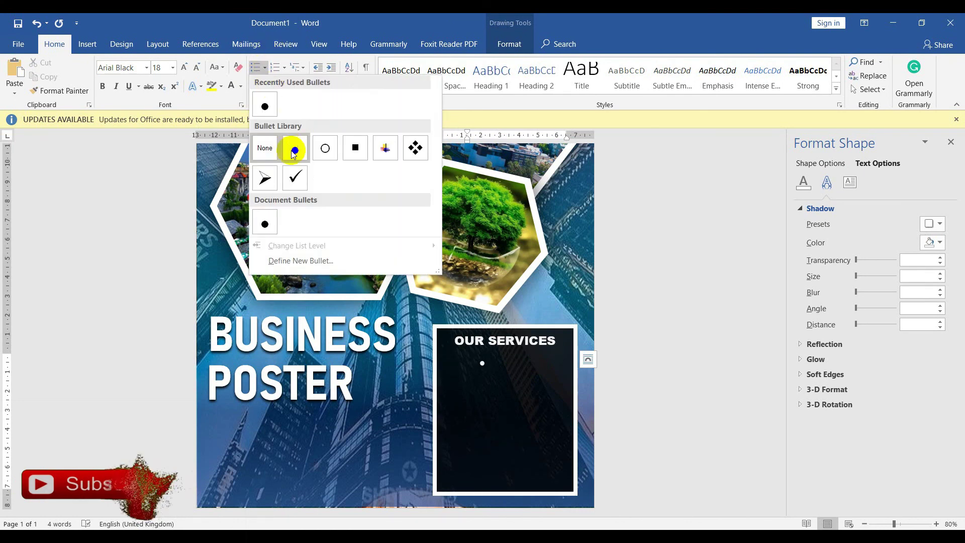
pyautogui.click(296, 178)
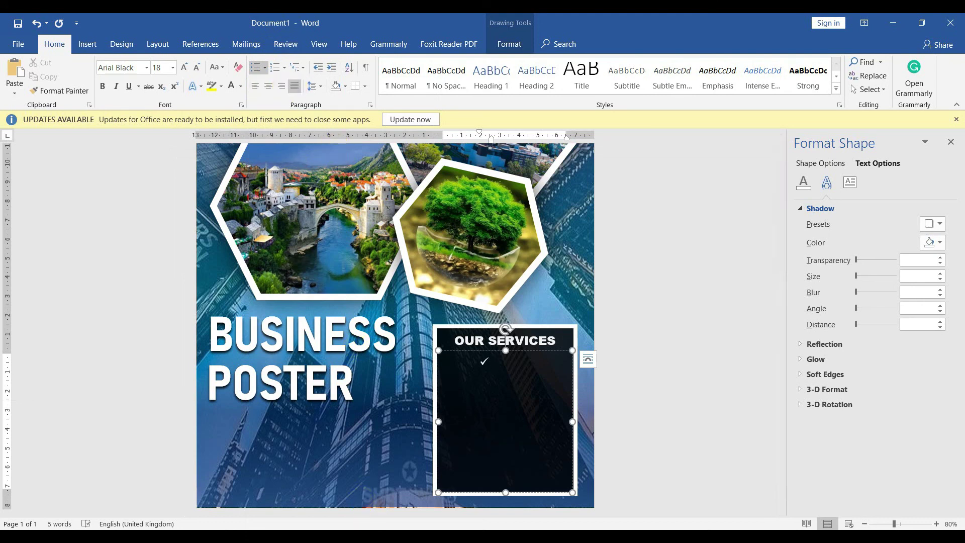
pyautogui.click(535, 370)
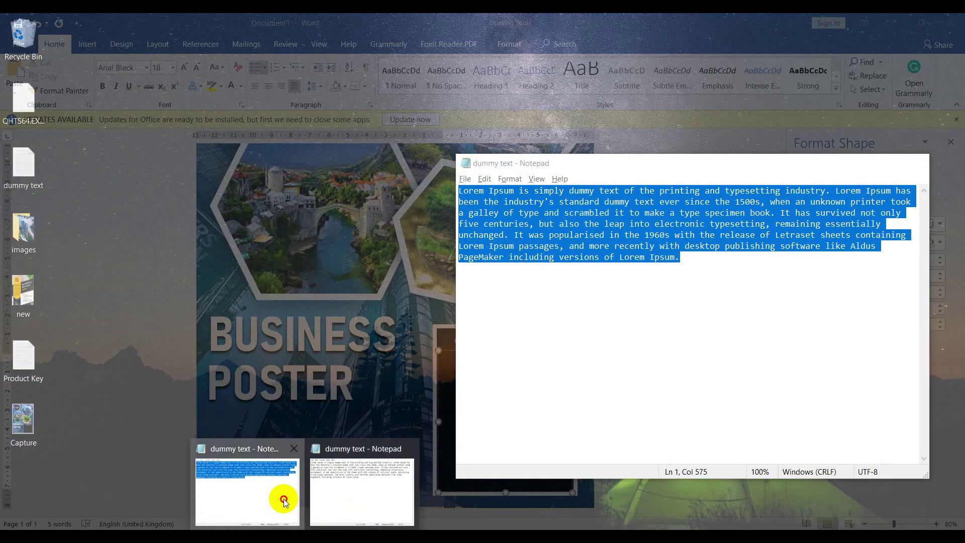
# Copy the first Lorem Ipsum sentence from the Notepad dummy text.
pyautogui.click(280, 498)
pyautogui.click(587, 355)
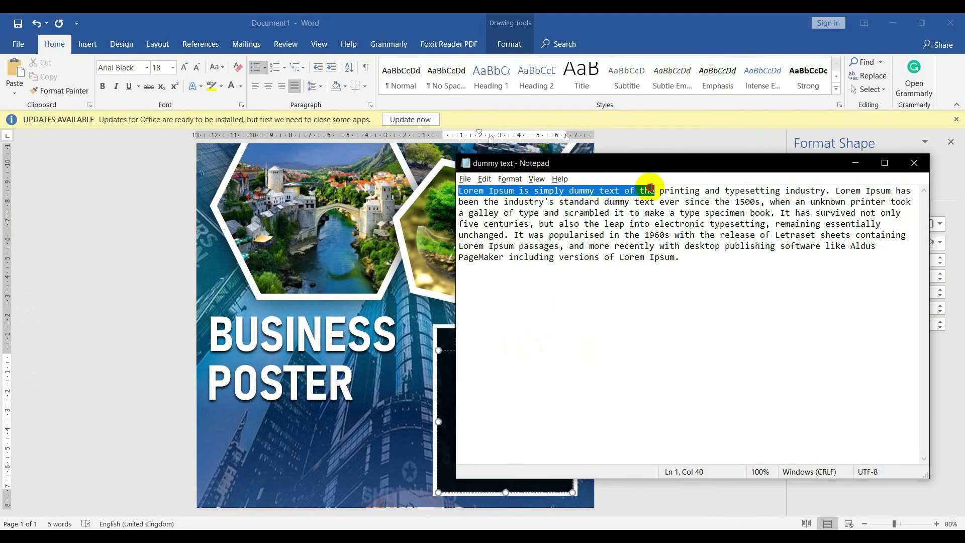
pyautogui.moveTo(461, 192); pyautogui.dragTo(820, 194)
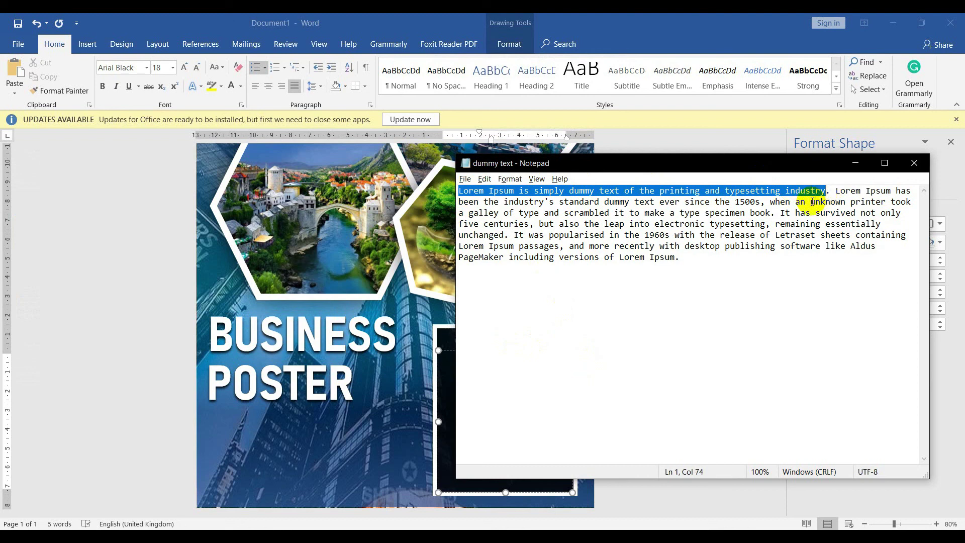
pyautogui.click(855, 163)
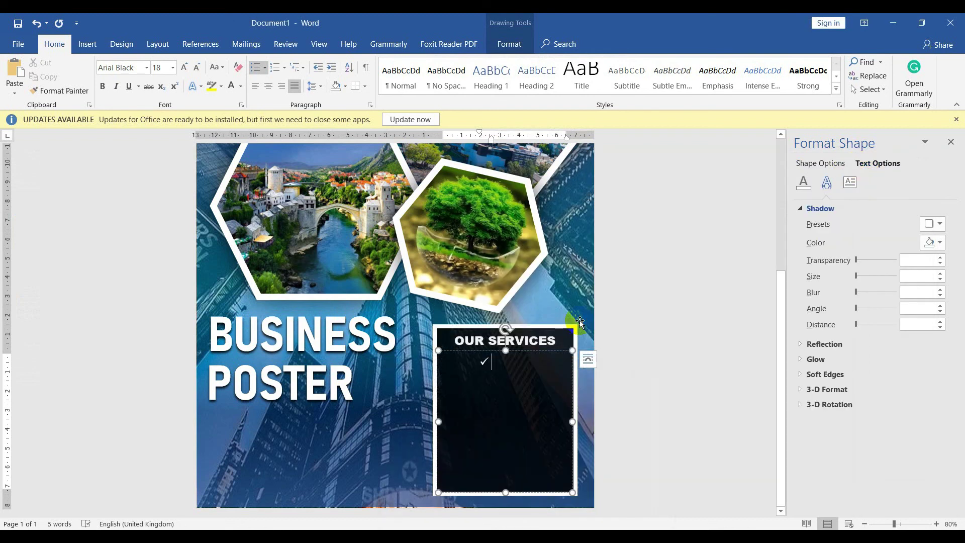
# Paste the sentence into the services box and set it to Calibri Light 11 pt.
pyautogui.hotkey('ctrl', 'v')
pyautogui.tripleClick(538, 379)
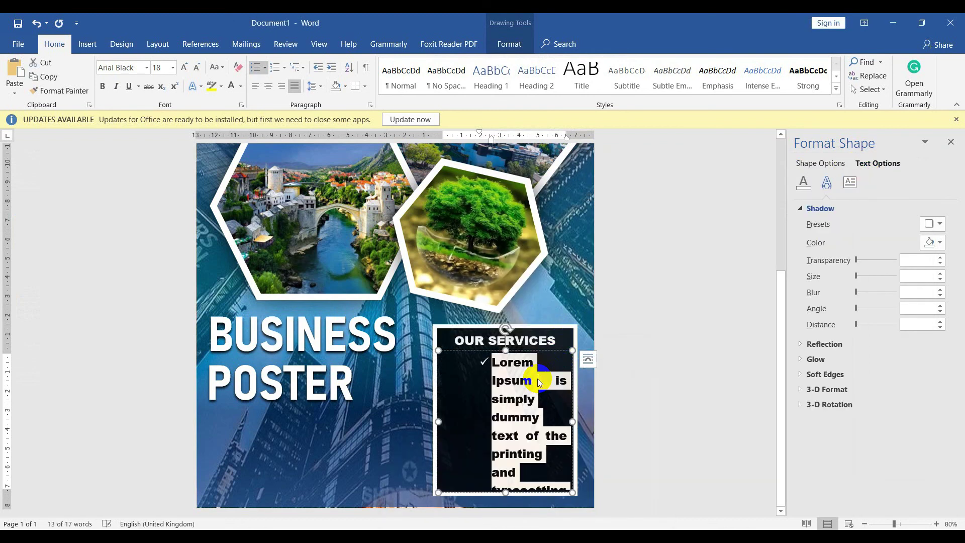
pyautogui.click(146, 69)
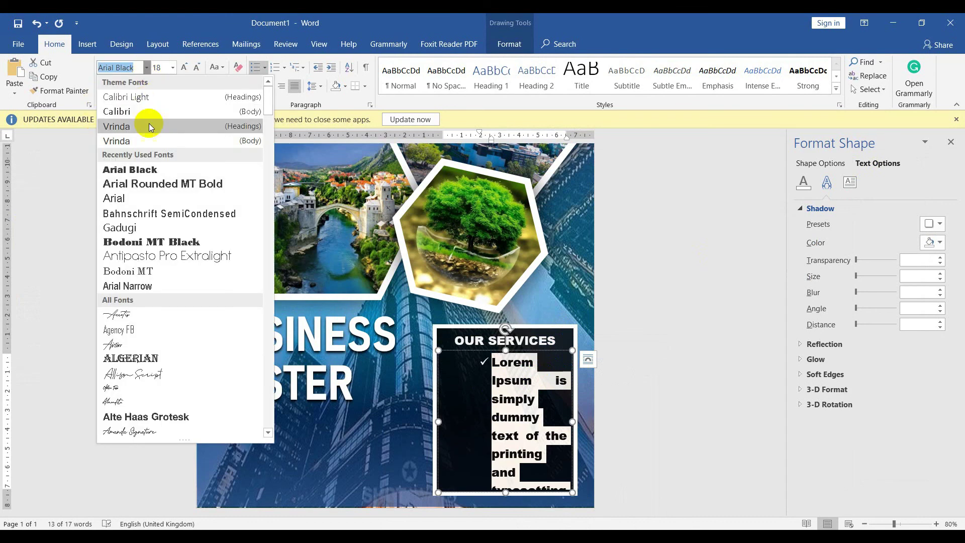
pyautogui.click(162, 99)
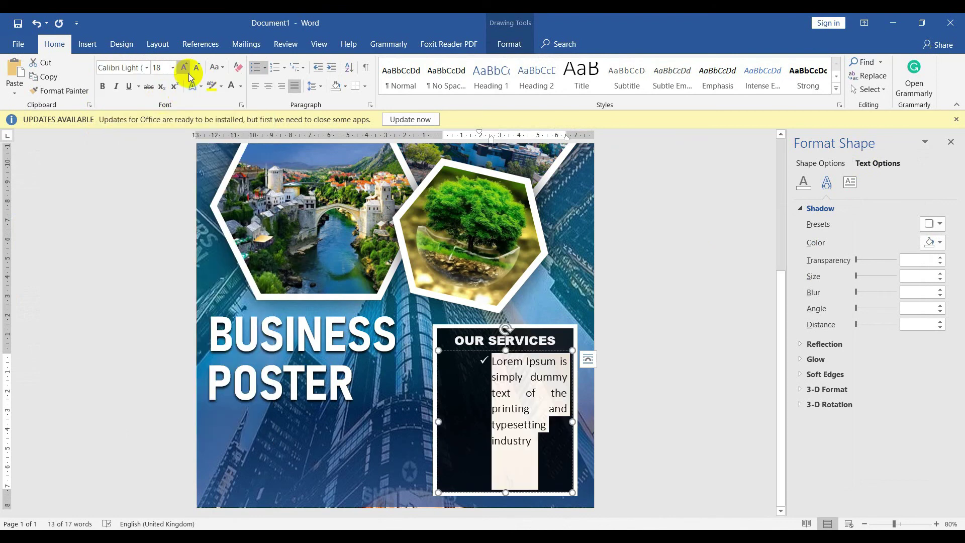
pyautogui.click(173, 68)
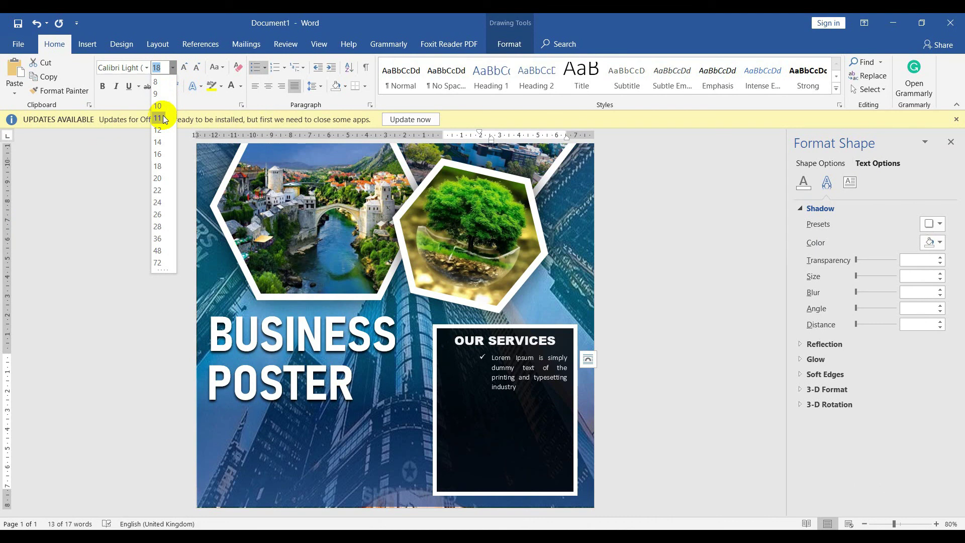
pyautogui.click(163, 116)
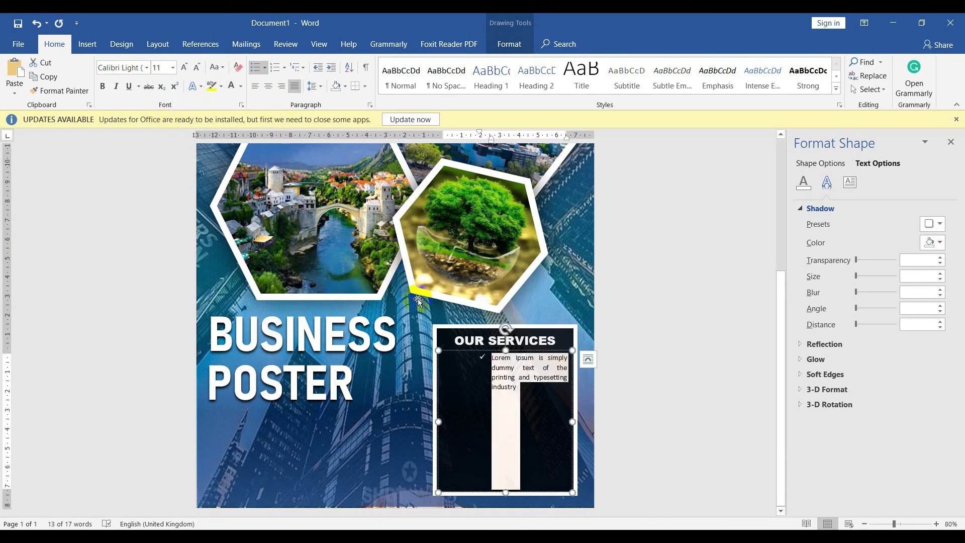
# Left-align all the text in the services box.
pyautogui.doubleClick(496, 388)
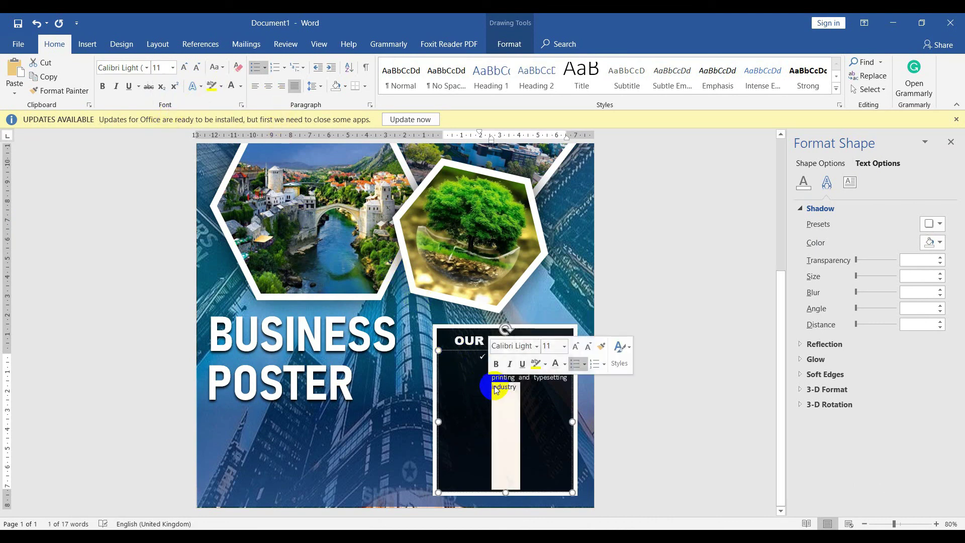
pyautogui.click(534, 399)
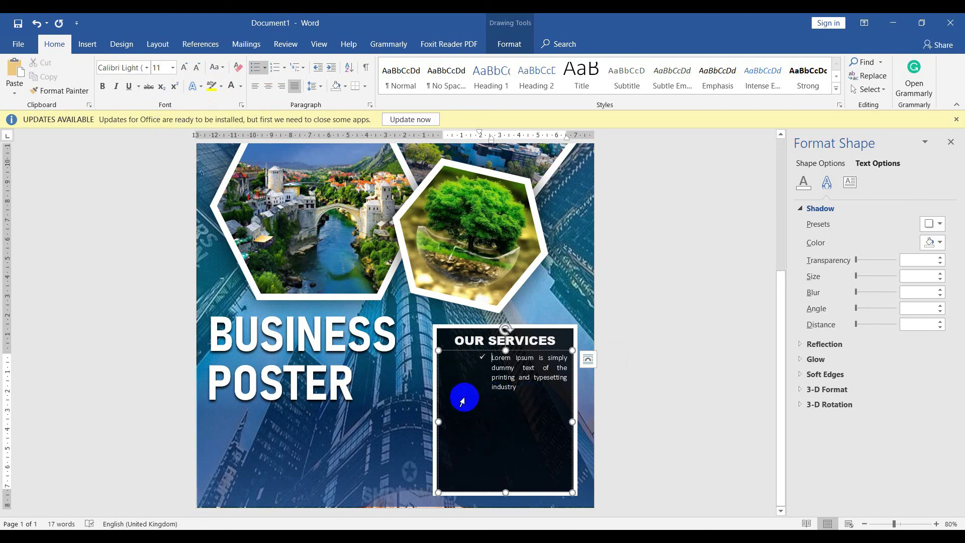
pyautogui.click(437, 346)
pyautogui.hotkey('ctrl', 'a')
pyautogui.hotkey('ctrl', 'c')
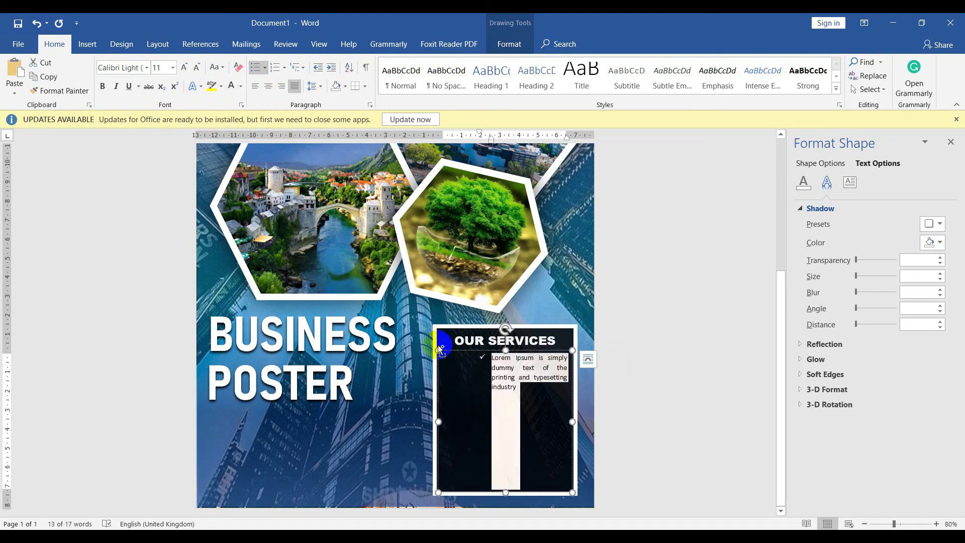
pyautogui.click(257, 86)
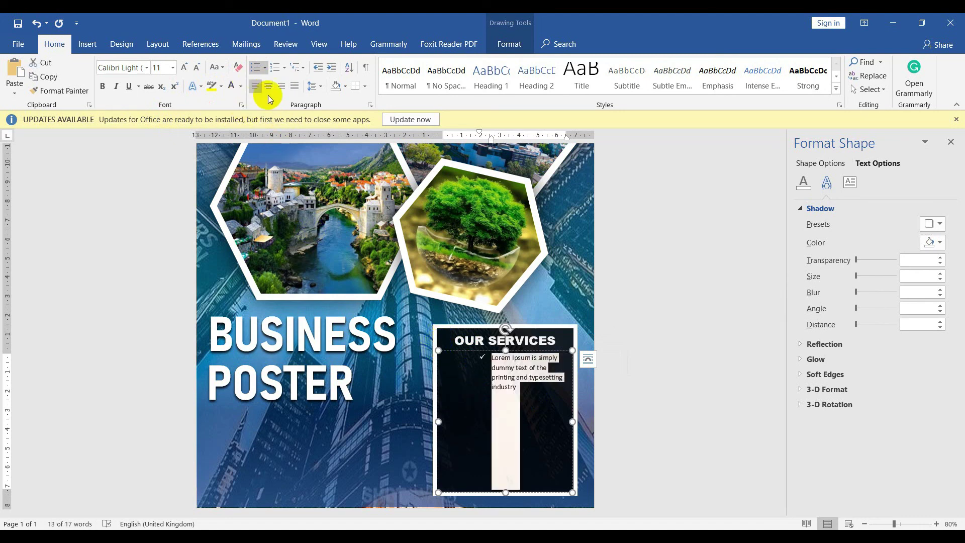
pyautogui.click(269, 87)
pyautogui.click(257, 86)
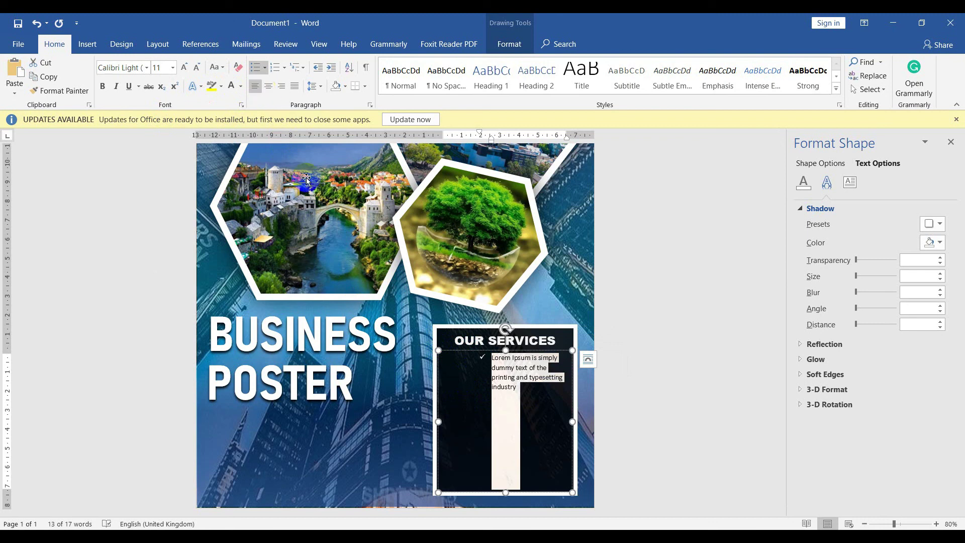
pyautogui.click(480, 373)
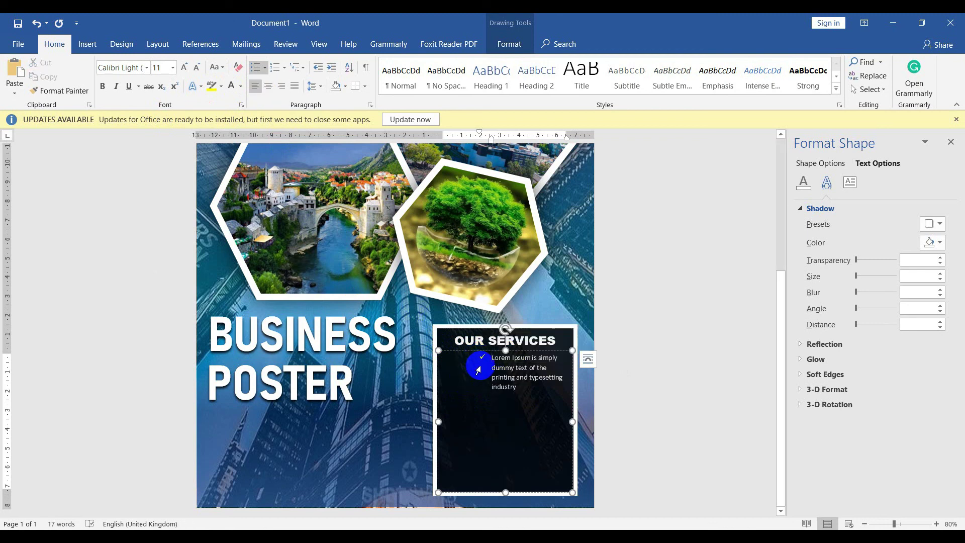
# Remove the indent and give the sentence a checkmark bullet.
pyautogui.press('BackSpace')
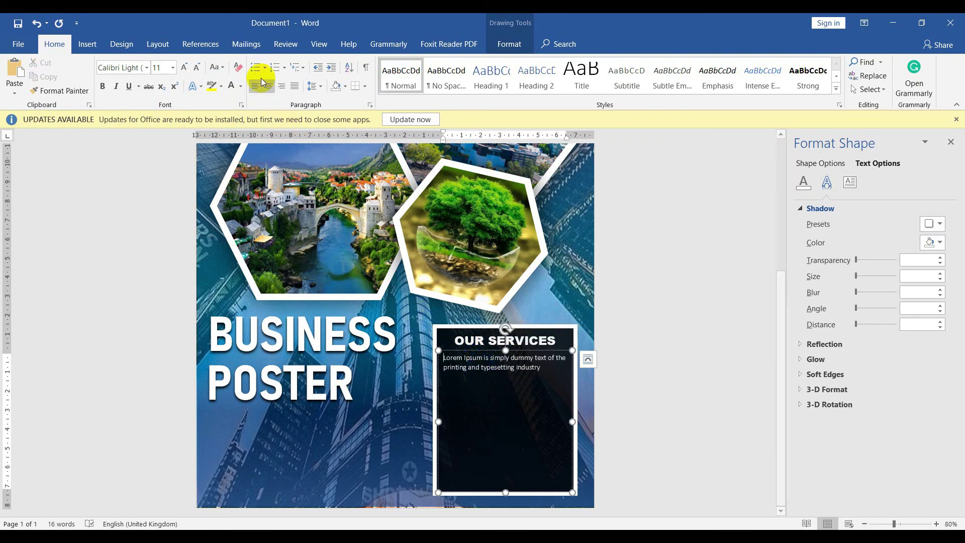
pyautogui.click(265, 67)
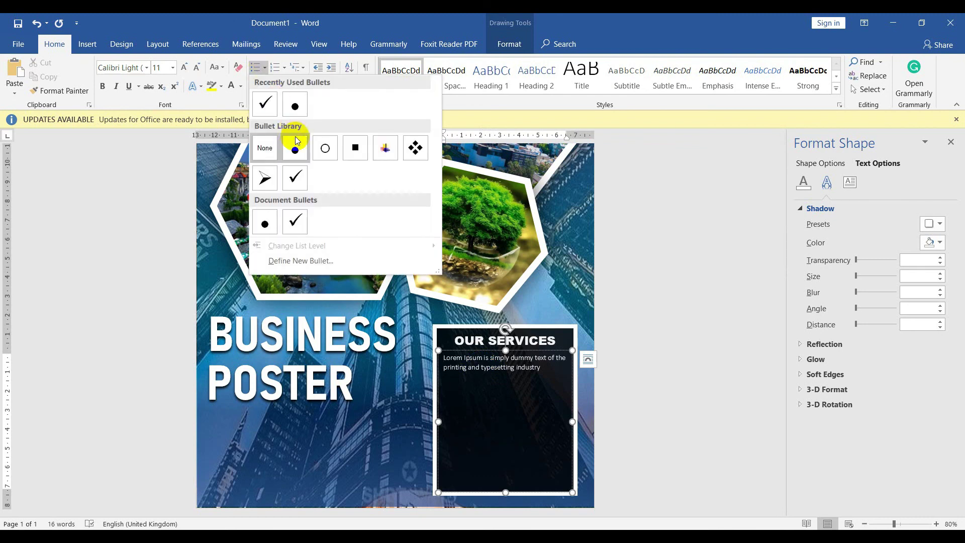
pyautogui.click(302, 185)
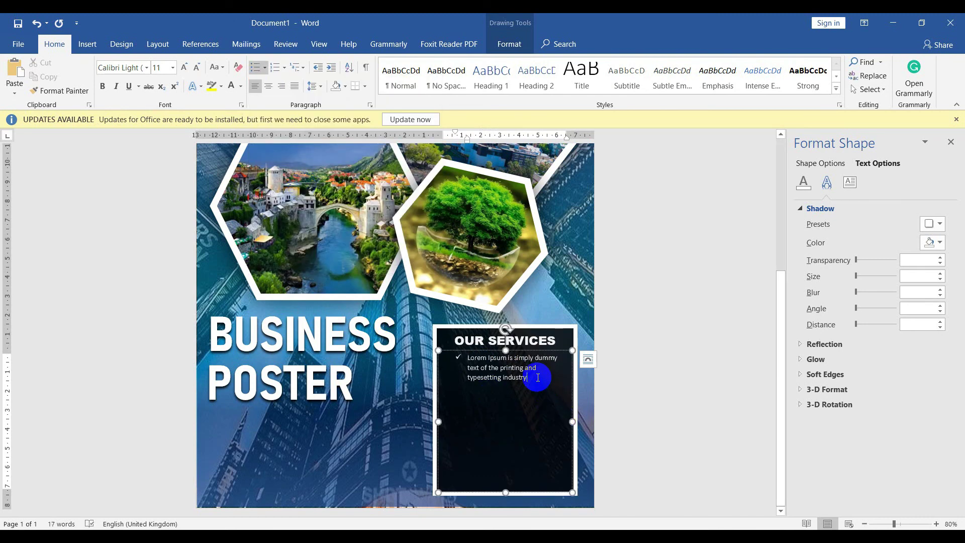
# Widen the services text frame so the checkmarked item wraps onto two lines.
pyautogui.click(578, 413)
pyautogui.moveTo(572, 421); pyautogui.dragTo(580, 421)
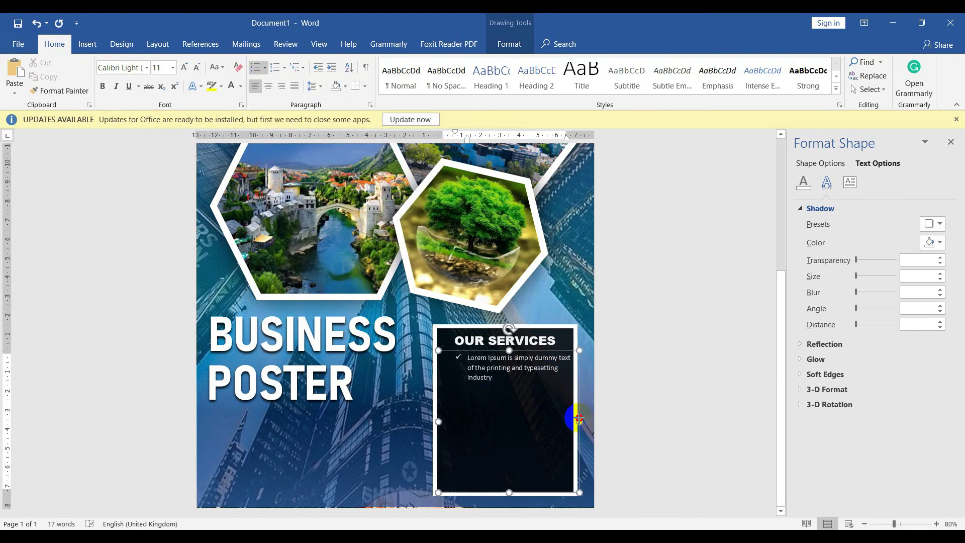
pyautogui.moveTo(521, 377); pyautogui.dragTo(507, 377)
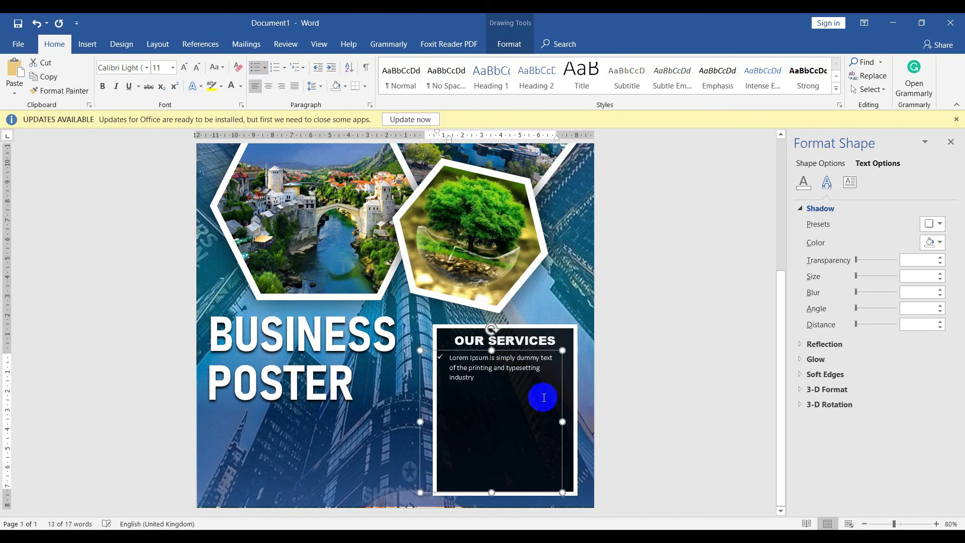
pyautogui.click(565, 423)
pyautogui.moveTo(566, 421); pyautogui.dragTo(579, 417)
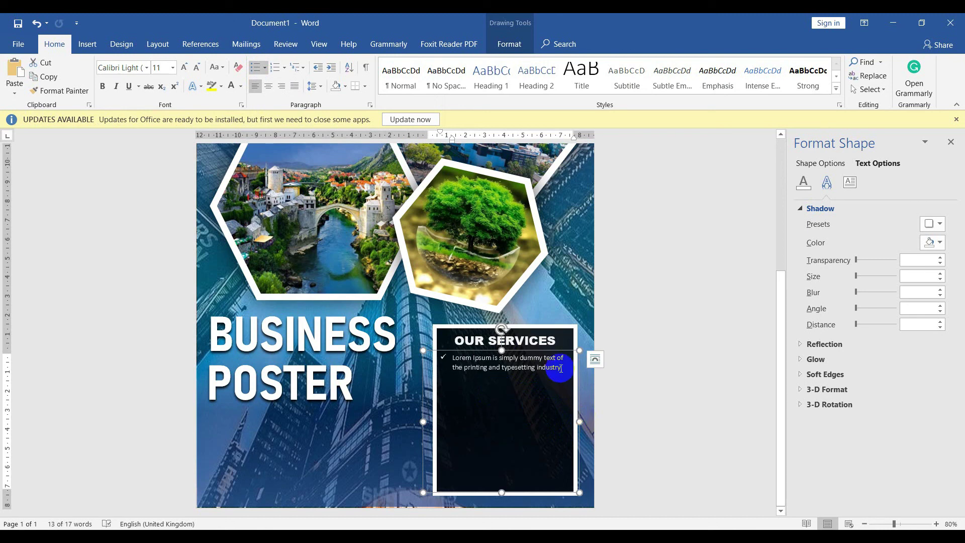
pyautogui.doubleClick(466, 357)
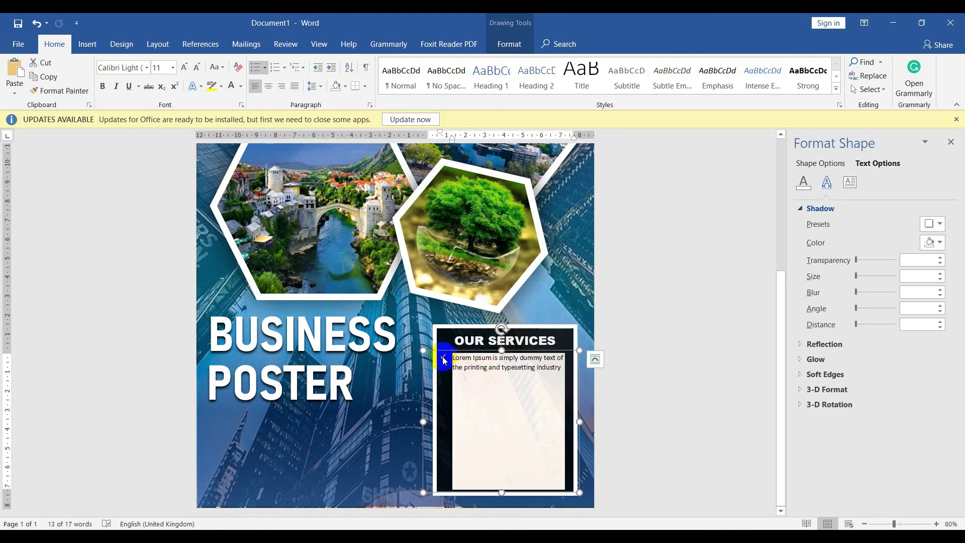
pyautogui.moveTo(511, 367); pyautogui.dragTo(565, 368)
pyautogui.click(570, 365)
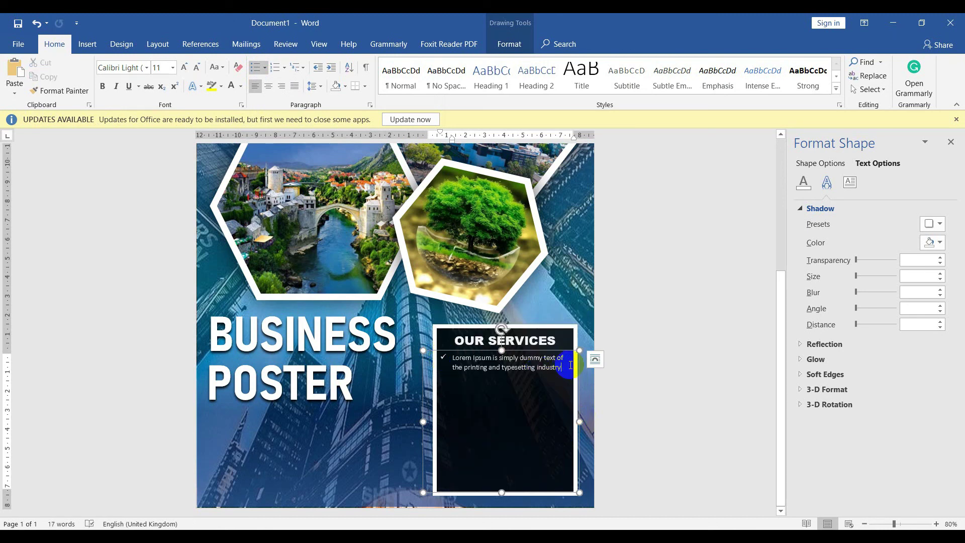
# Repeat the Lorem Ipsum sentence as five checkmark bullets, then select all the list text.
pyautogui.press('Return')
pyautogui.hotkey('ctrl', 'v')
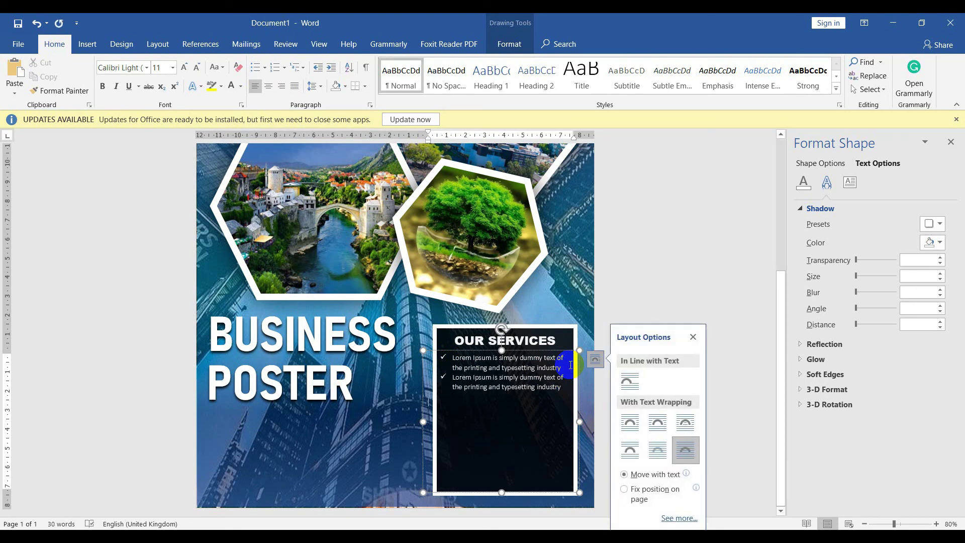
pyautogui.click(561, 388)
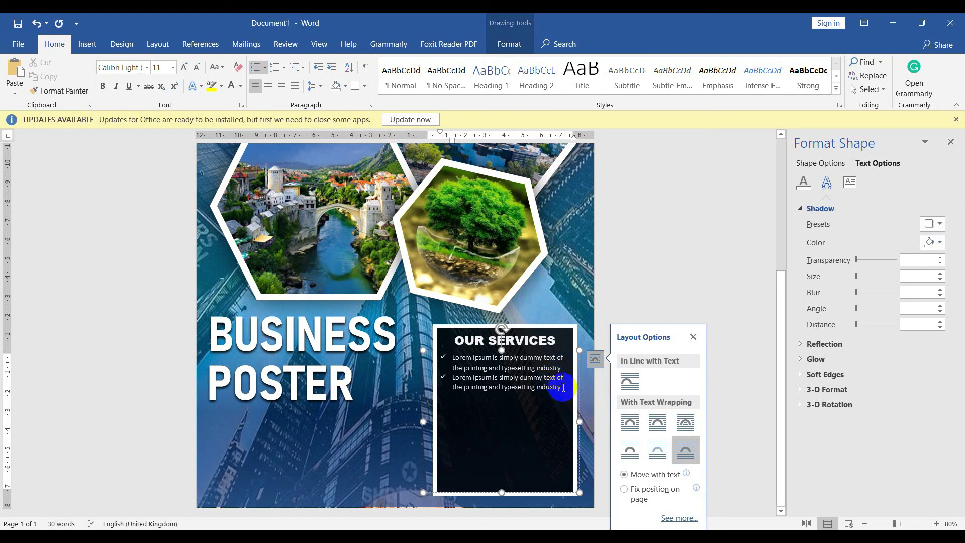
pyautogui.press('Return')
pyautogui.hotkey('ctrl', 'v')
pyautogui.press('Return')
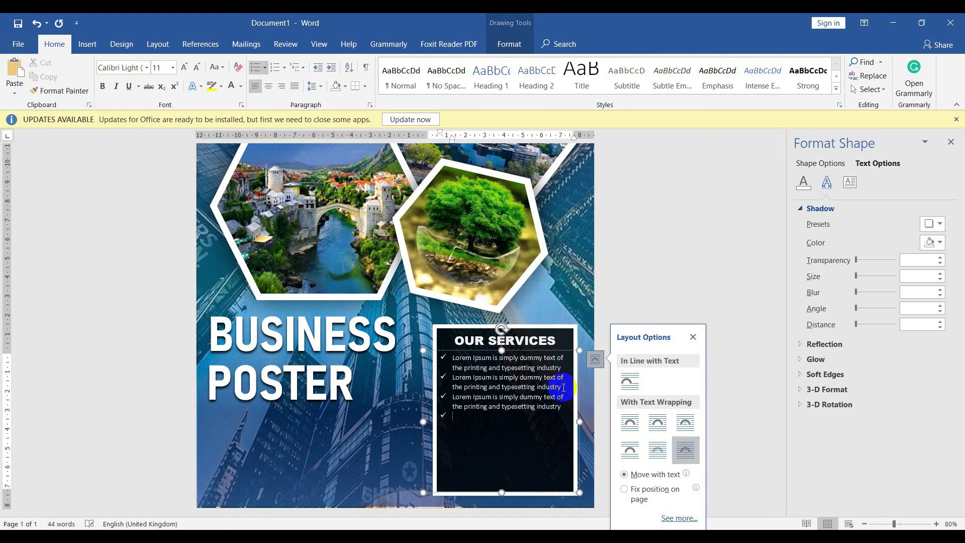
pyautogui.hotkey('ctrl', 'v')
pyautogui.press('Return')
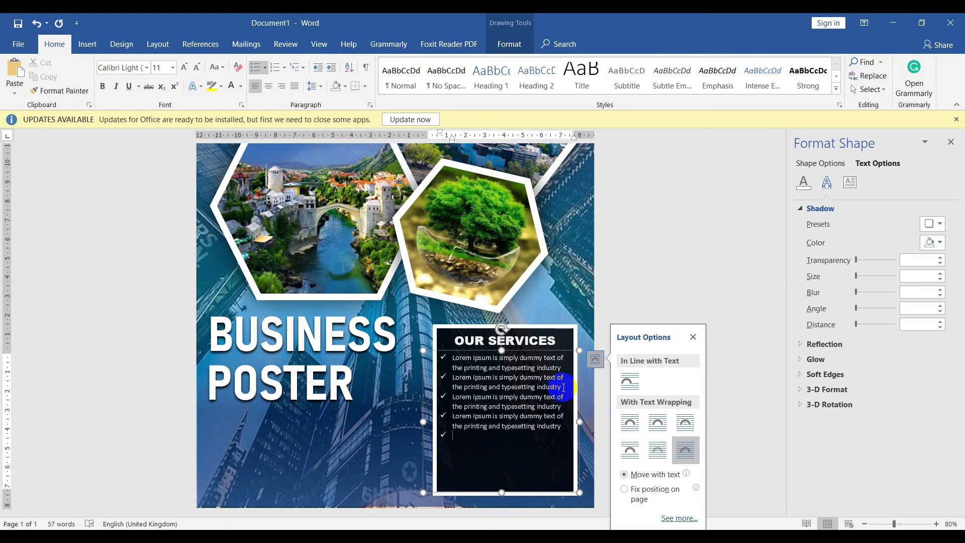
pyautogui.hotkey('ctrl', 'v')
pyautogui.press('Return')
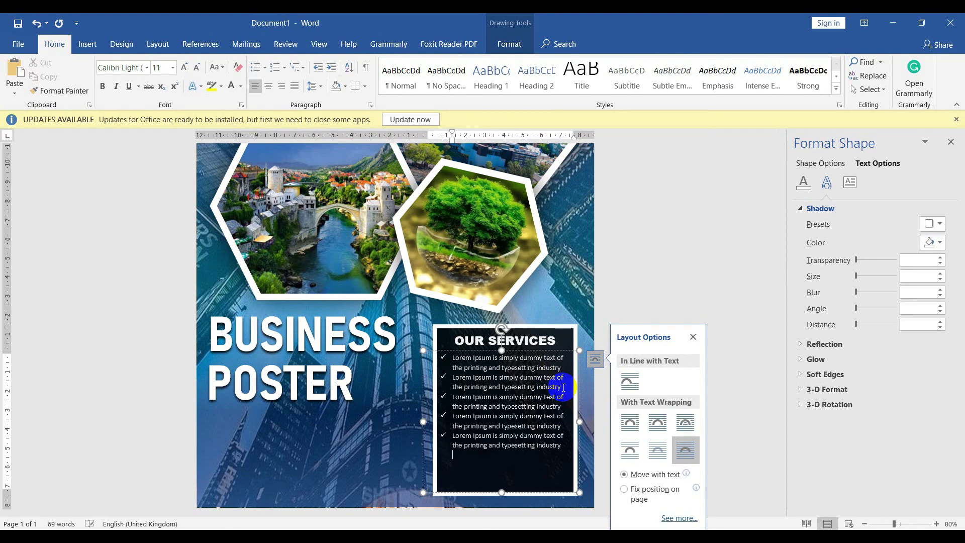
pyautogui.hotkey('ctrl', 'a')
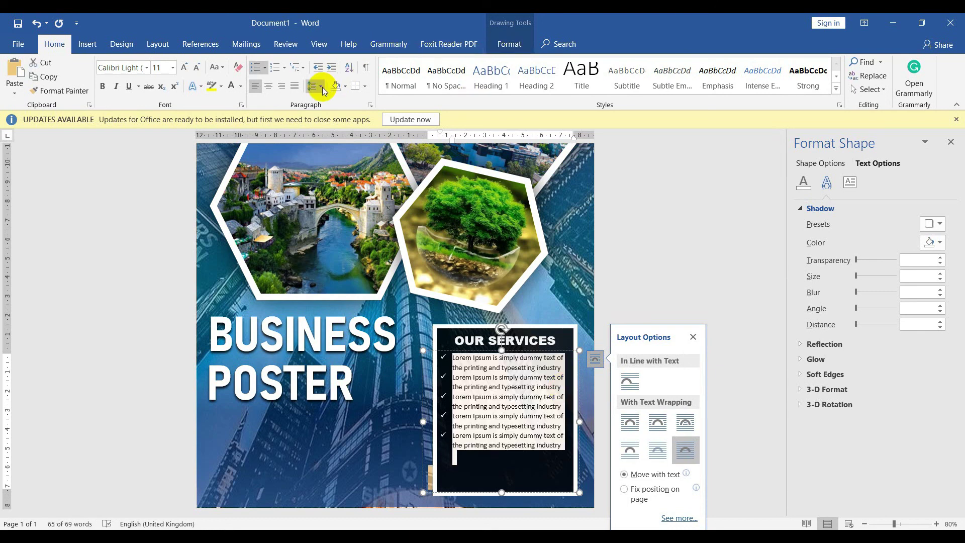
# Apply 1.5 line spacing to the services list.
pyautogui.click(322, 90)
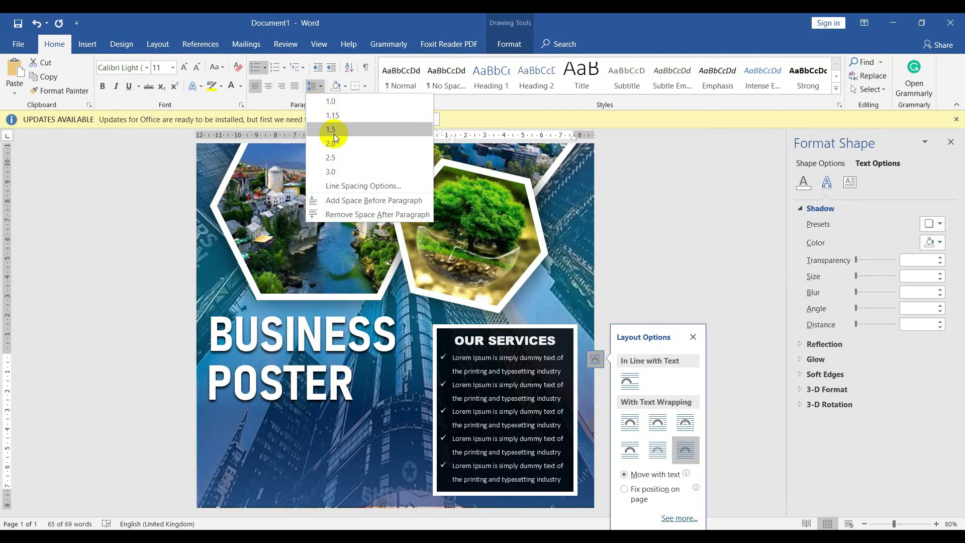
pyautogui.click(334, 134)
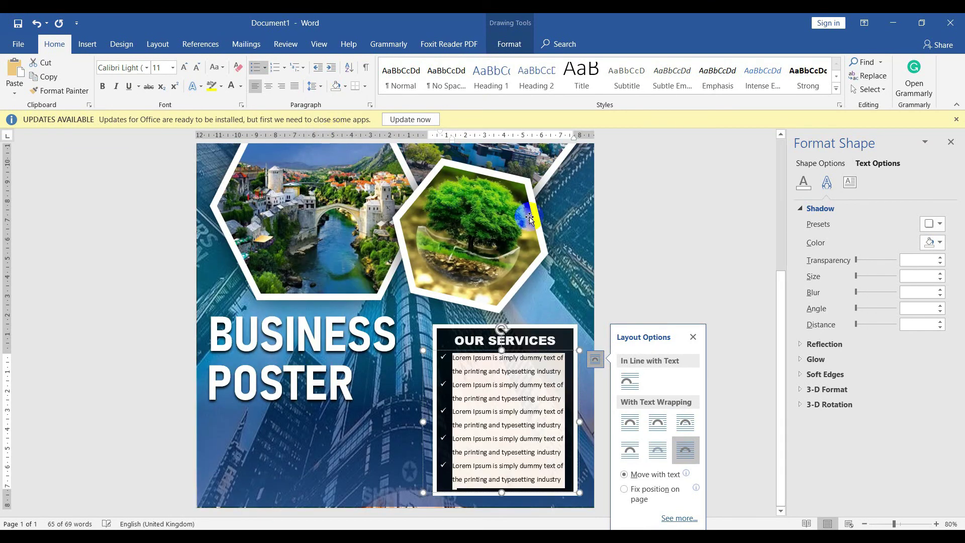
pyautogui.click(692, 337)
# Colour all the services list text Orange, Accent 2.
pyautogui.click(688, 341)
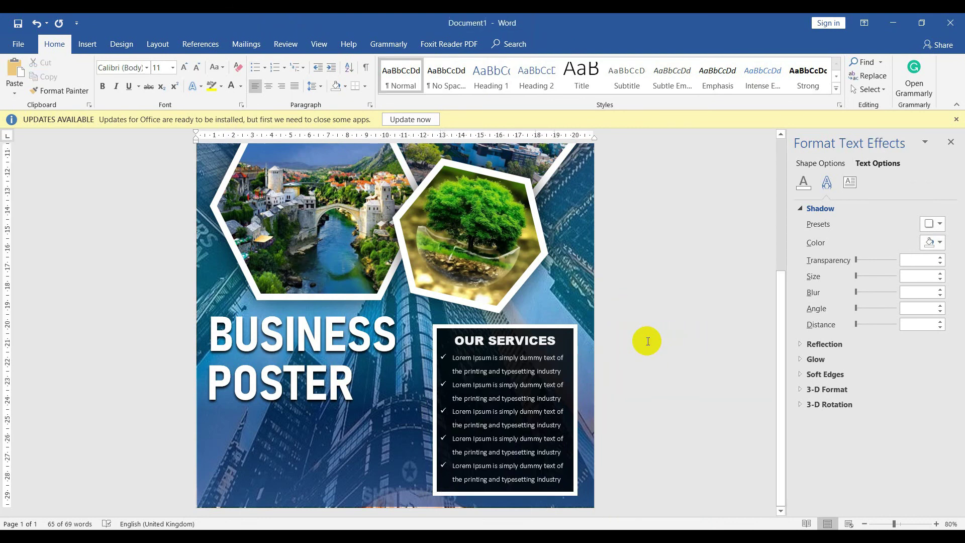
pyautogui.click(528, 364)
pyautogui.hotkey('ctrl', 'a')
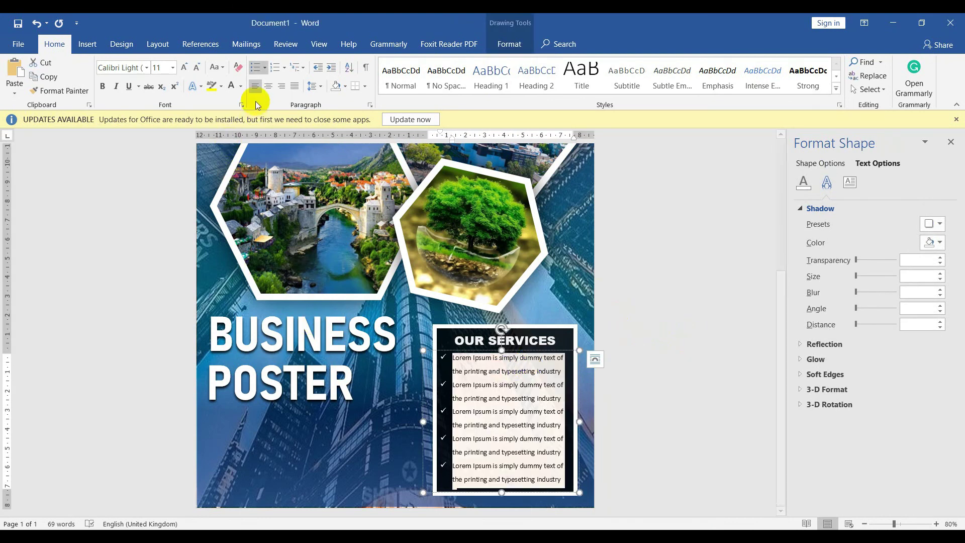
pyautogui.click(240, 86)
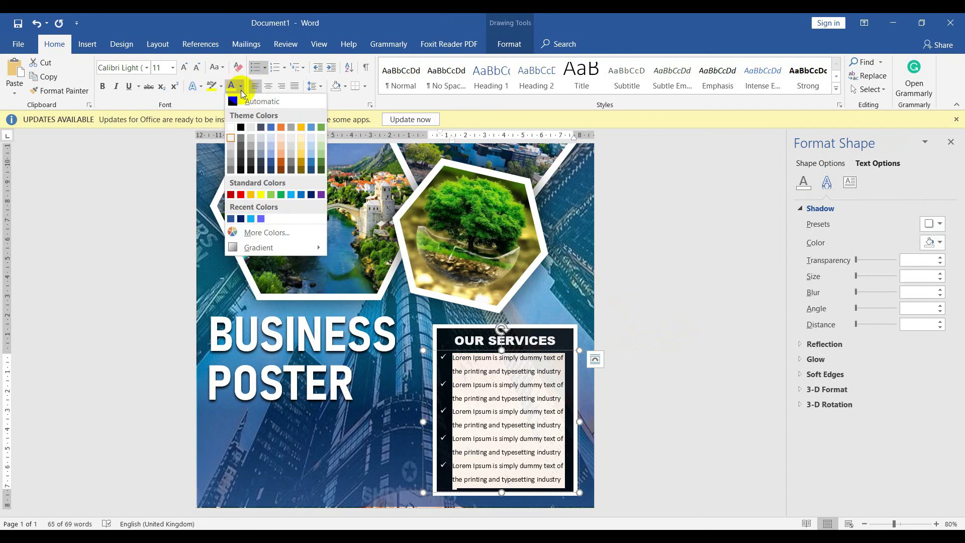
pyautogui.click(281, 127)
pyautogui.click(549, 366)
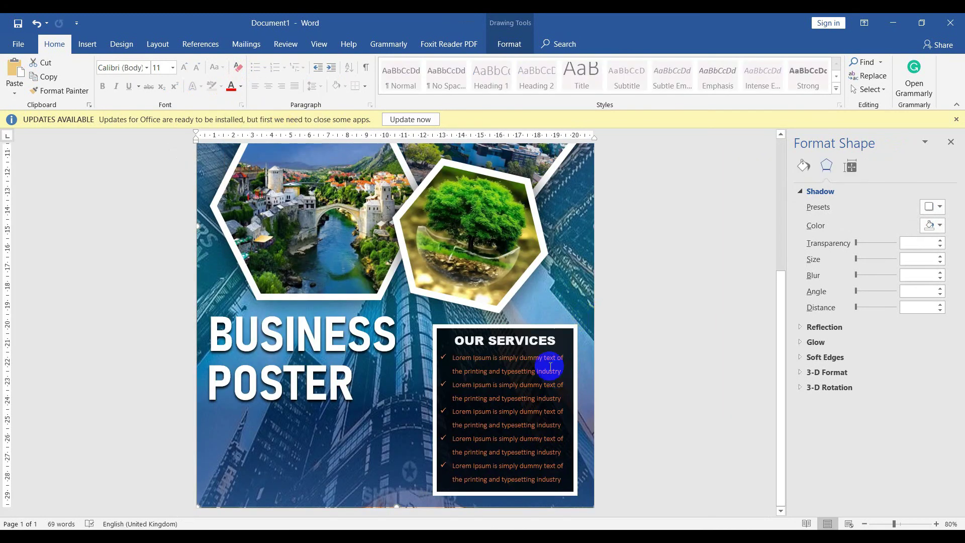
pyautogui.click(637, 341)
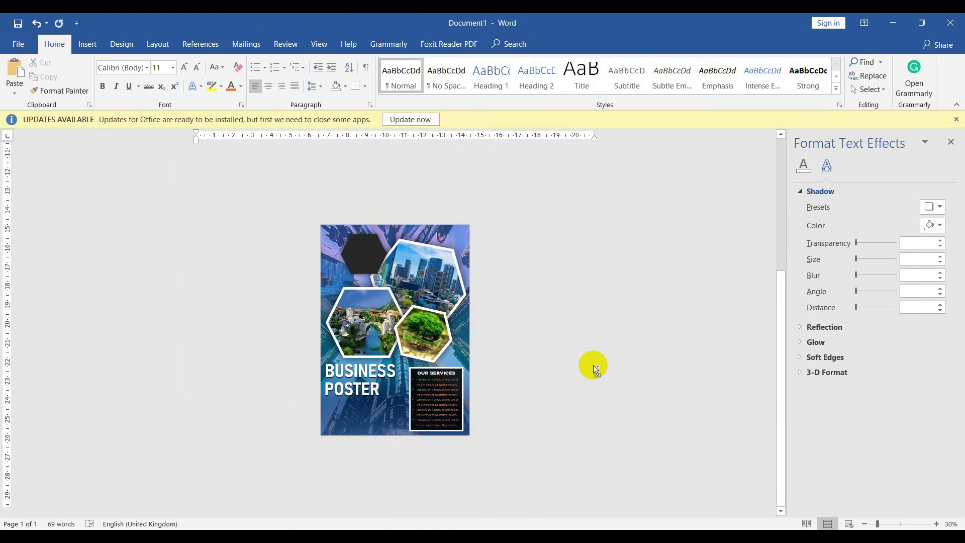
# Draw a text box inside the dark top hexagon and type LO.
pyautogui.click(327, 239)
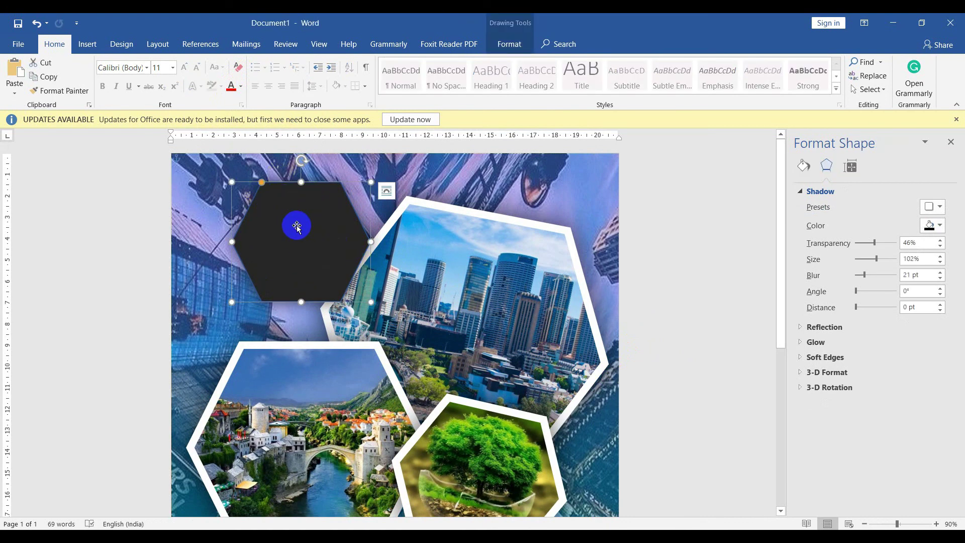
pyautogui.click(87, 43)
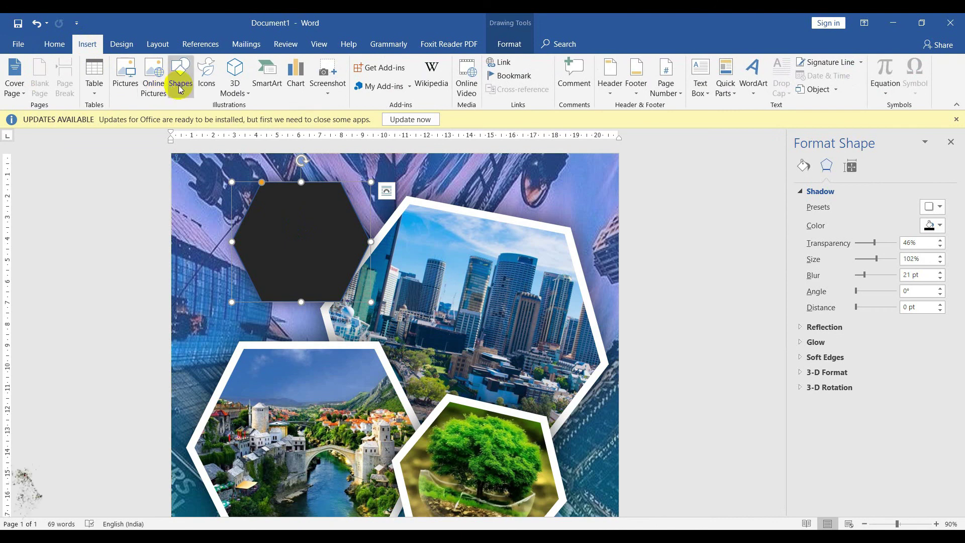
pyautogui.click(180, 83)
pyautogui.click(193, 122)
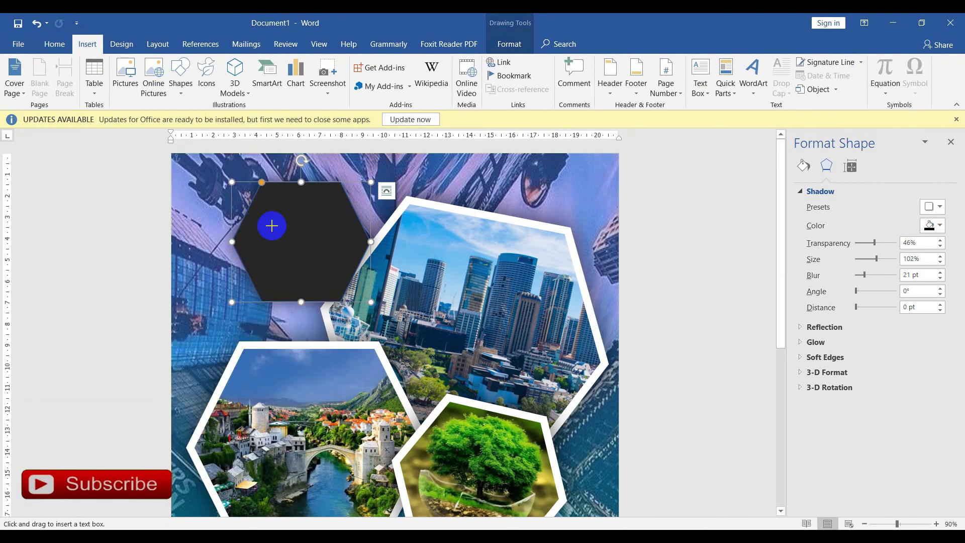
pyautogui.moveTo(252, 209); pyautogui.dragTo(348, 268)
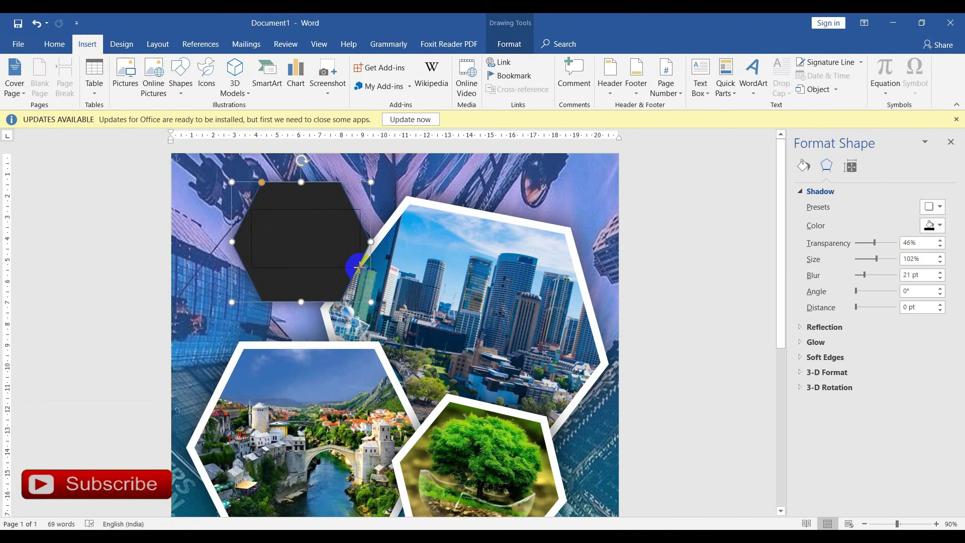
pyautogui.write('LOGO')
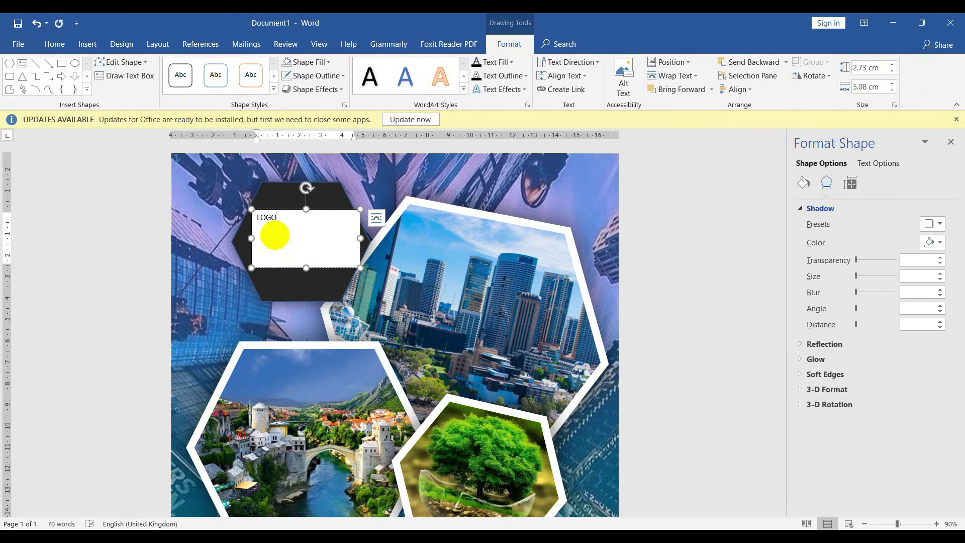
# Set the LOGO text to Arial Black and enlarge it to 24 pt.
pyautogui.tripleClick(275, 235)
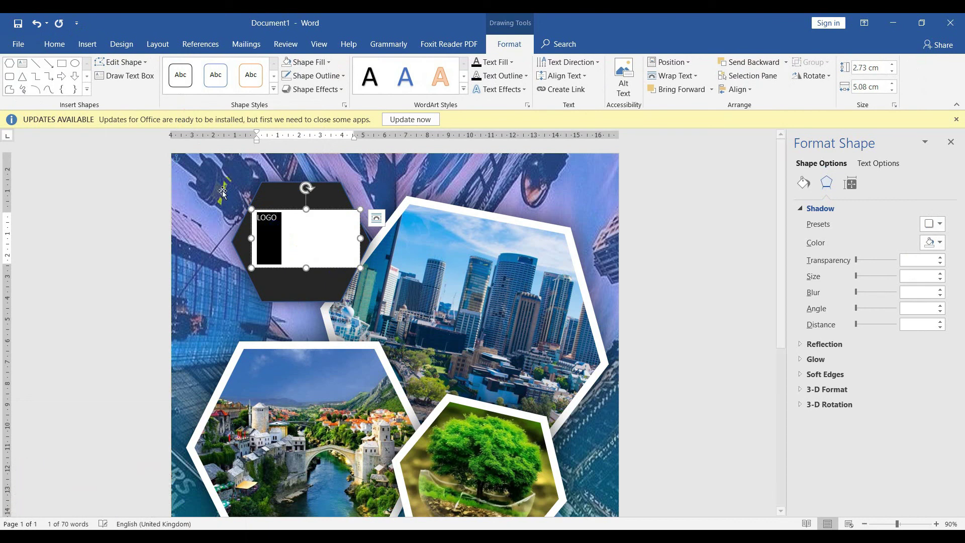
pyautogui.click(53, 43)
pyautogui.click(87, 44)
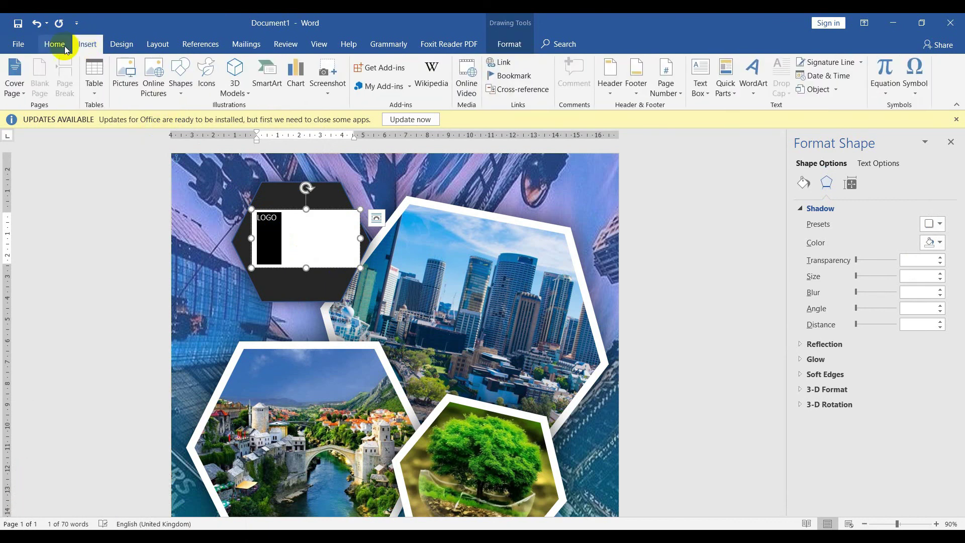
pyautogui.click(53, 43)
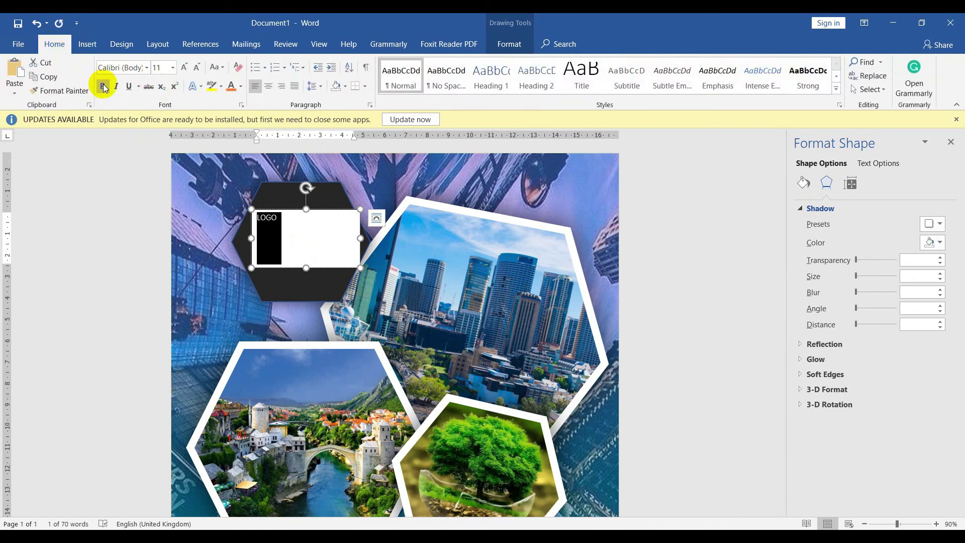
pyautogui.click(146, 68)
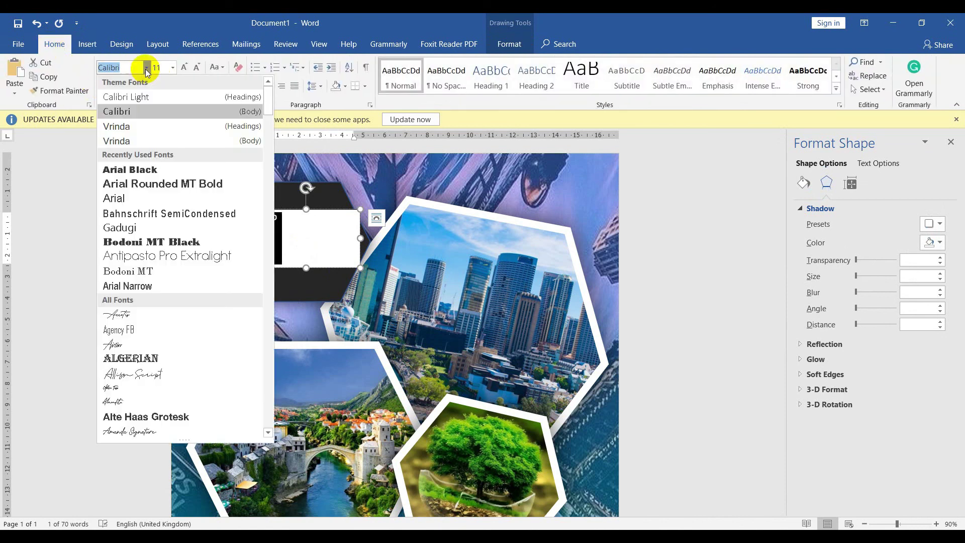
pyautogui.click(129, 170)
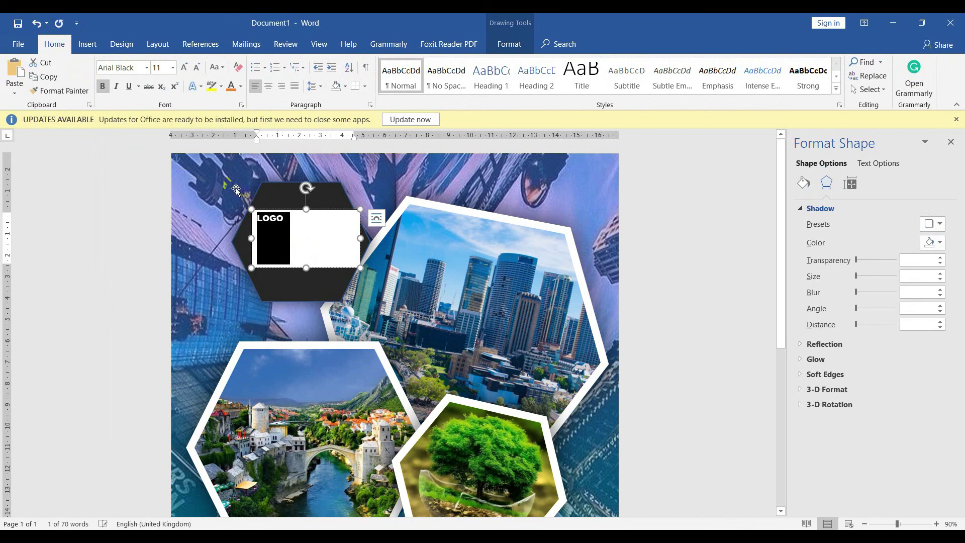
pyautogui.click(173, 69)
pyautogui.click(185, 68)
pyautogui.click(185, 68)
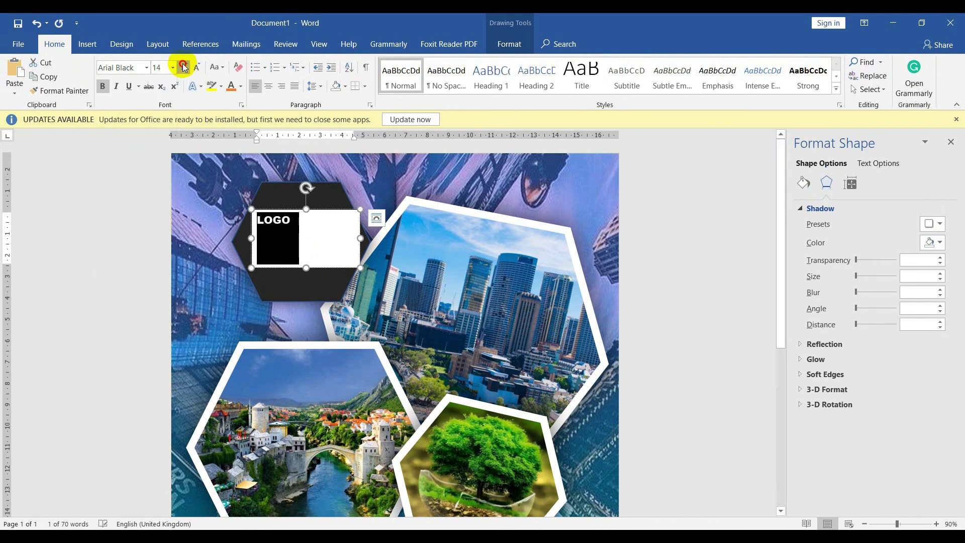
pyautogui.click(185, 68)
pyautogui.click(185, 67)
pyautogui.click(185, 67)
pyautogui.click(185, 68)
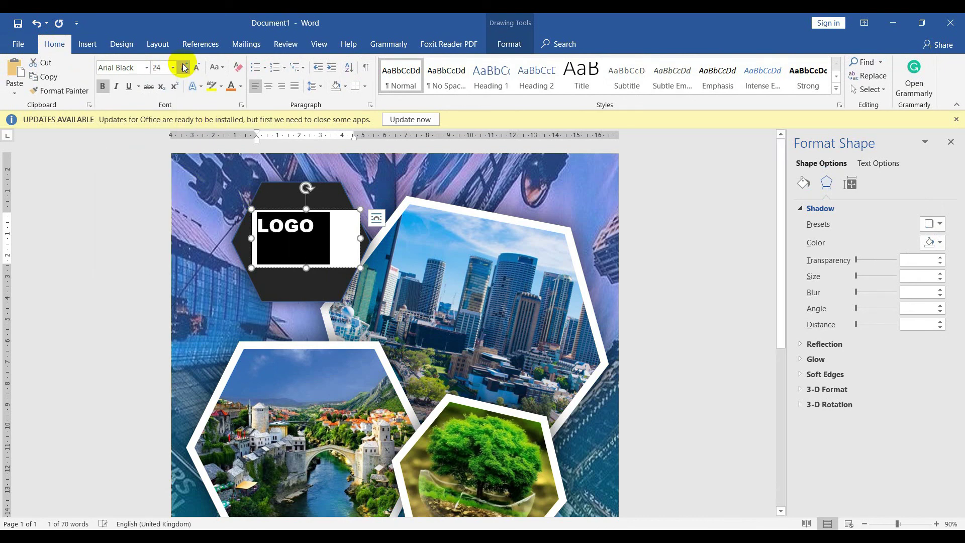
# Remove the LOGO box's fill and outline, and move it toward the hexagon's centre.
pyautogui.click(508, 43)
pyautogui.click(316, 63)
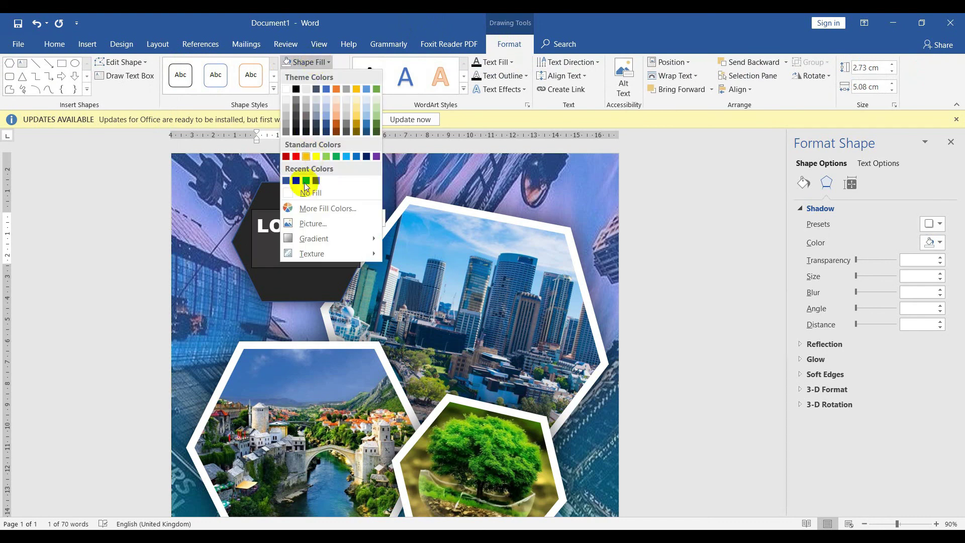
pyautogui.click(306, 98)
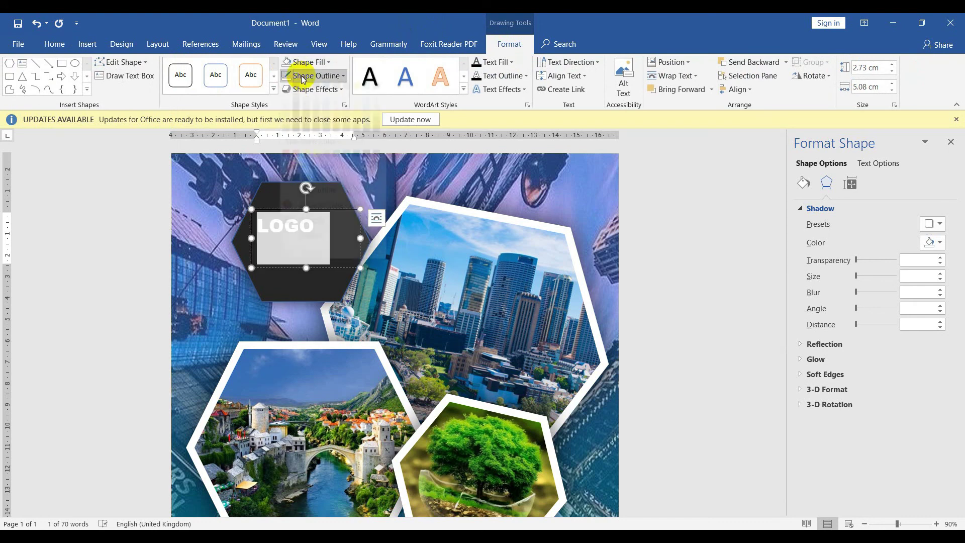
pyautogui.click(314, 76)
pyautogui.click(313, 203)
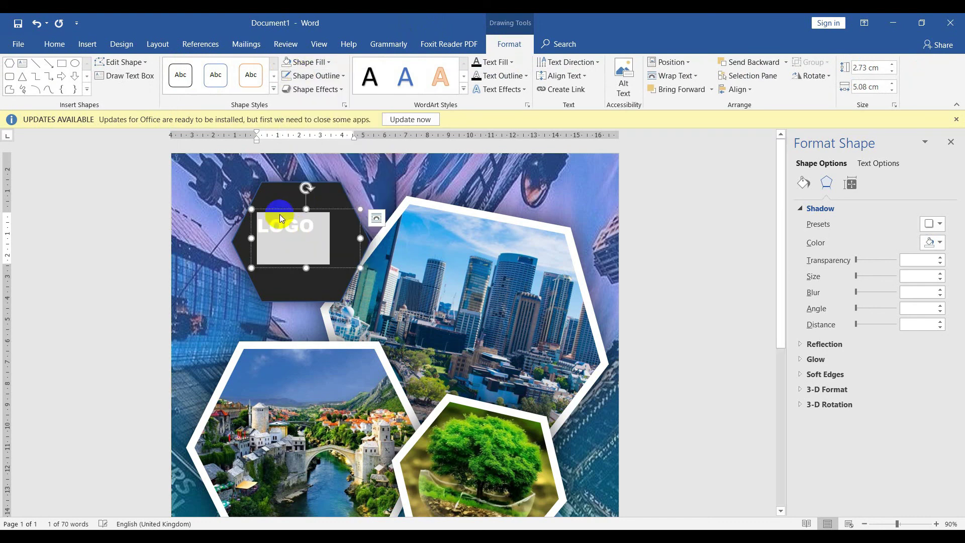
pyautogui.moveTo(279, 214)
pyautogui.mouseDown()
pyautogui.moveTo(291, 236)
pyautogui.moveTo(290, 226)
pyautogui.mouseUp()
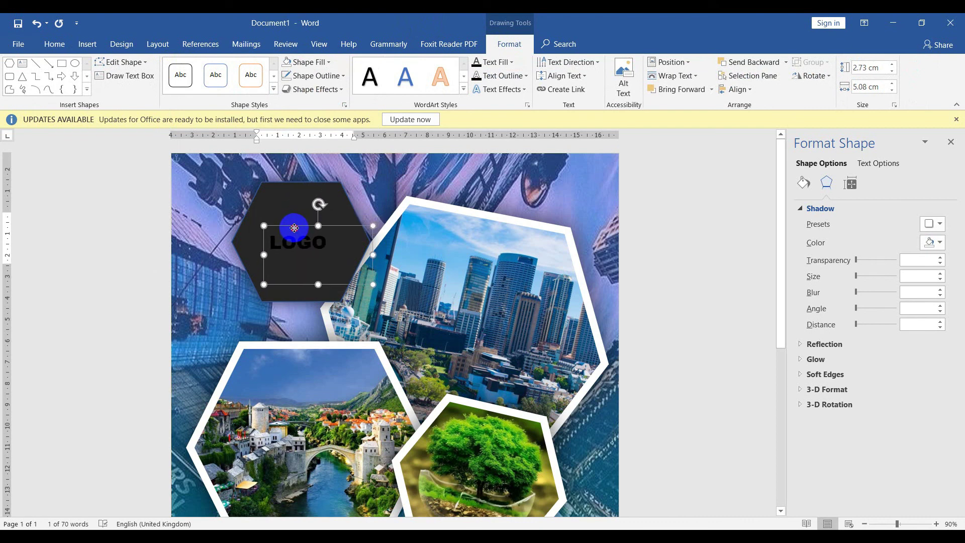
# Make the LOGO text white at 28 pt and nudge the box to centre it.
pyautogui.click(55, 43)
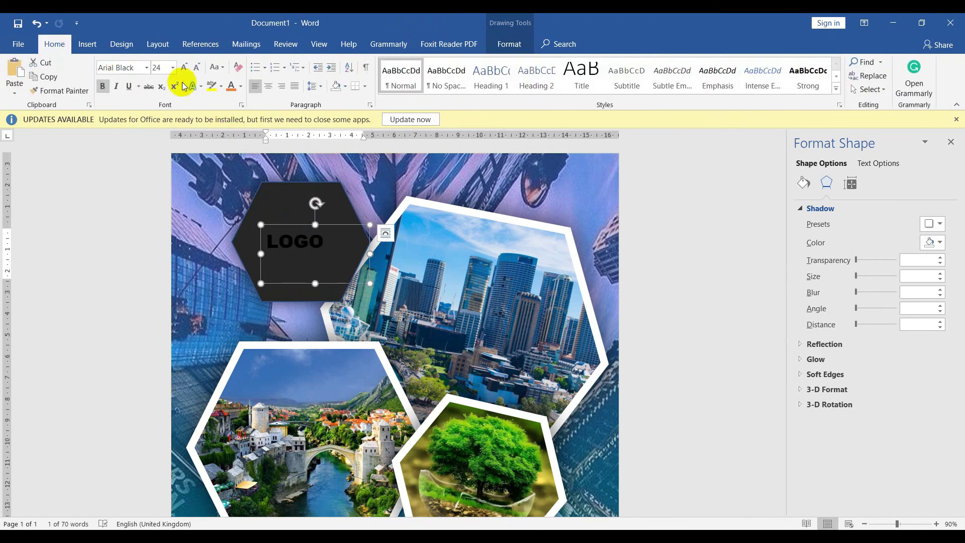
pyautogui.click(241, 87)
pyautogui.click(233, 137)
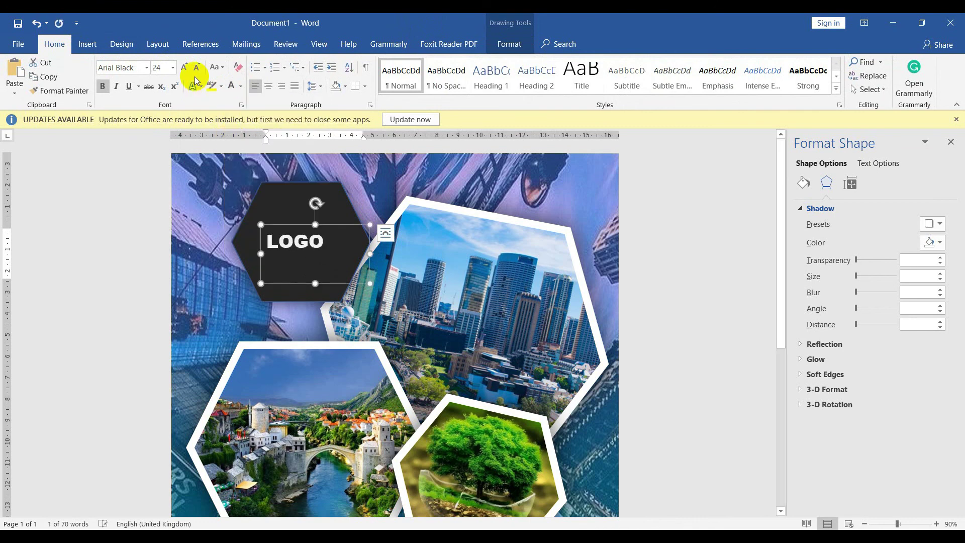
pyautogui.click(184, 69)
pyautogui.click(184, 69)
pyautogui.click(184, 69)
pyautogui.click(185, 69)
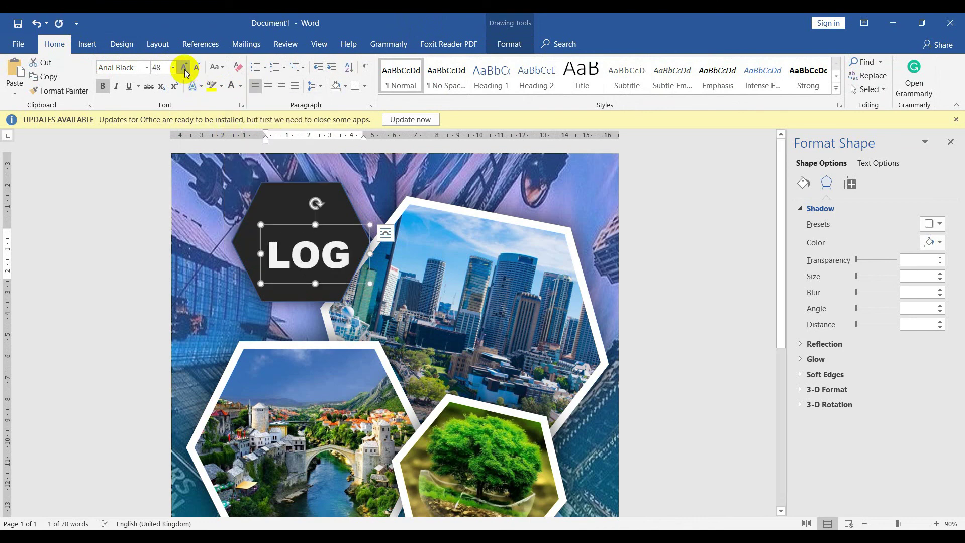
pyautogui.click(196, 70)
pyautogui.click(196, 71)
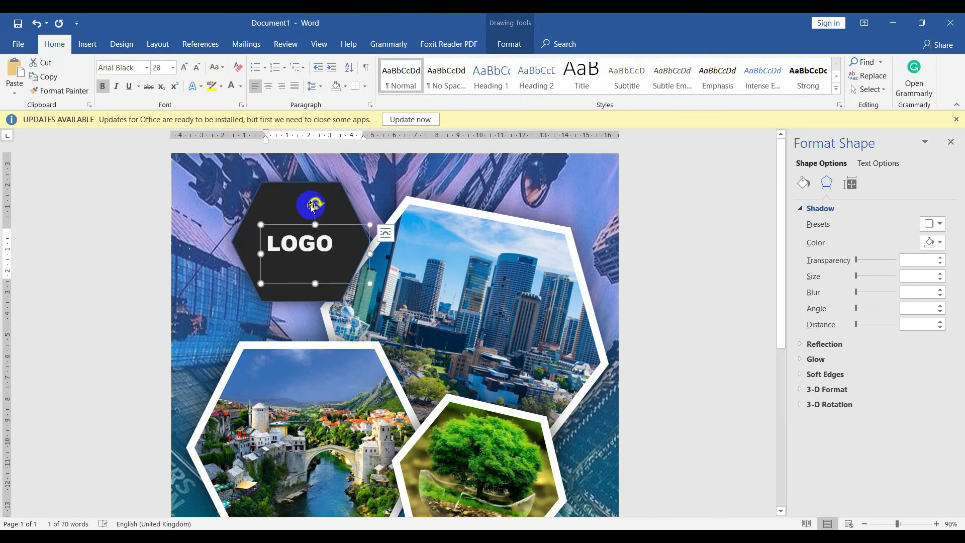
pyautogui.moveTo(304, 227); pyautogui.dragTo(301, 227)
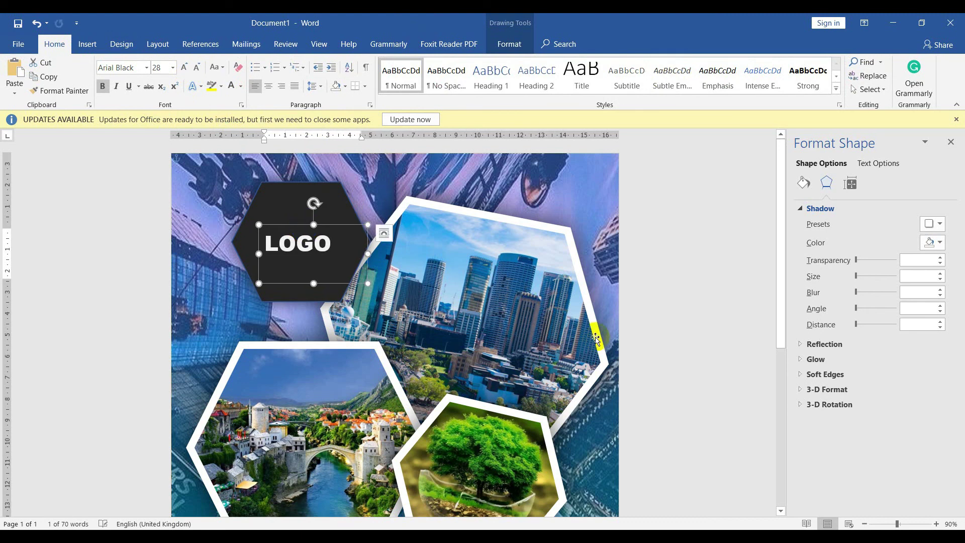
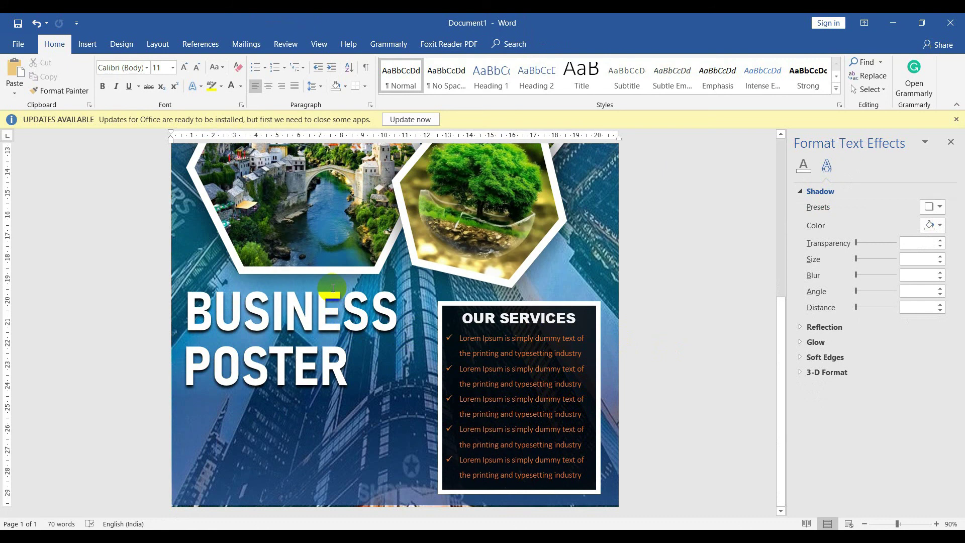
# Draw a 2.73 × 8.44 cm white text box under the BUSINESS POSTER title, next to OUR SERVICES.
pyautogui.scroll(1, 287, 302)
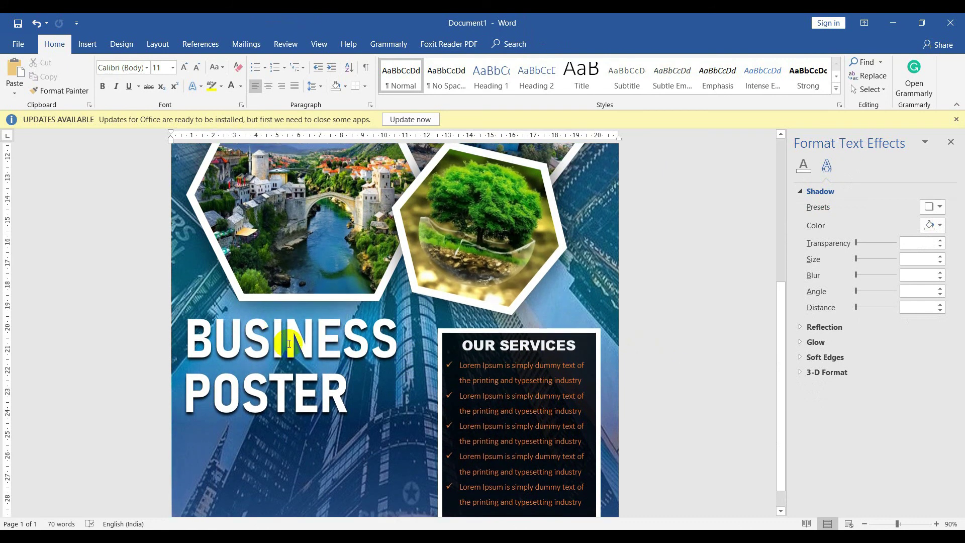
pyautogui.scroll(2, 289, 344)
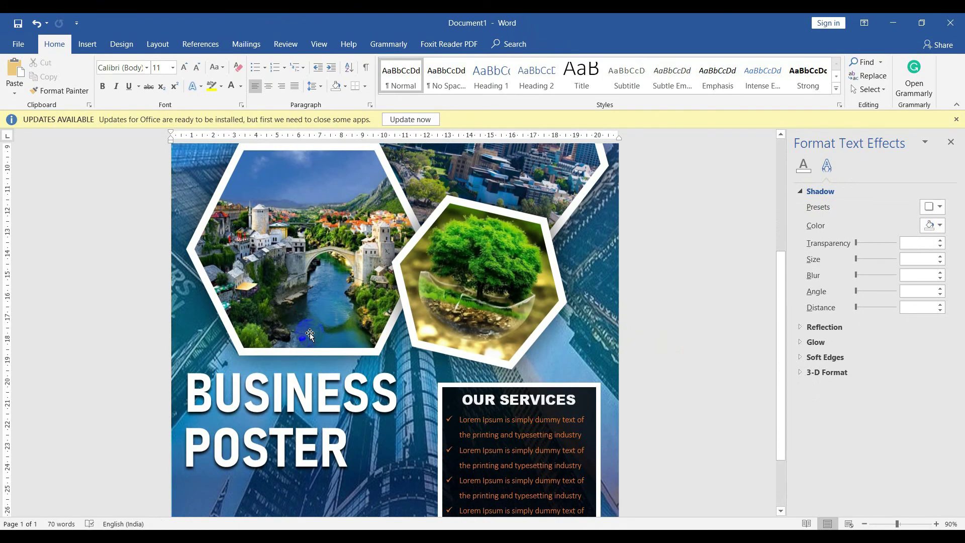
pyautogui.scroll(3, 285, 337)
pyautogui.scroll(1, 285, 338)
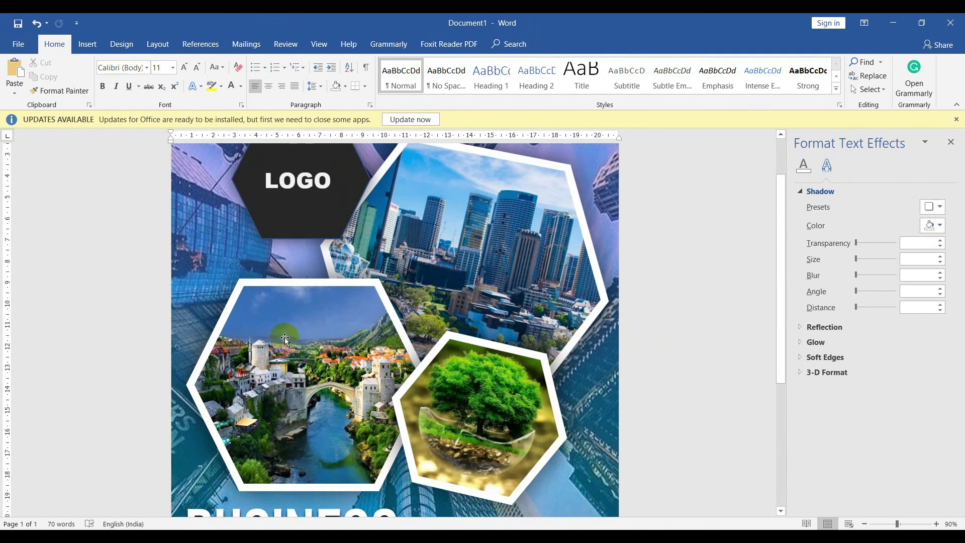
pyautogui.scroll(-5, 284, 337)
pyautogui.scroll(5, 284, 338)
pyautogui.scroll(2, 285, 338)
pyautogui.scroll(-7, 282, 337)
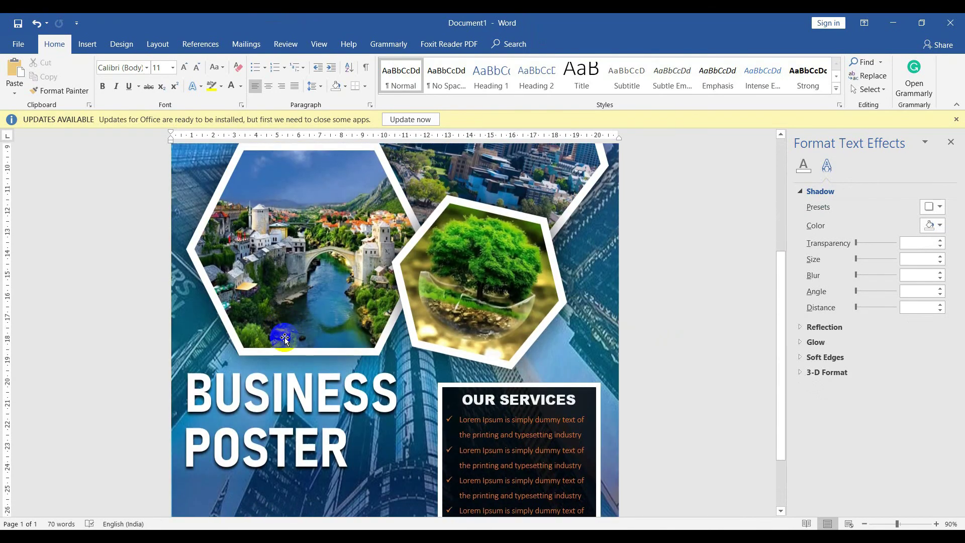
pyautogui.scroll(-3, 281, 332)
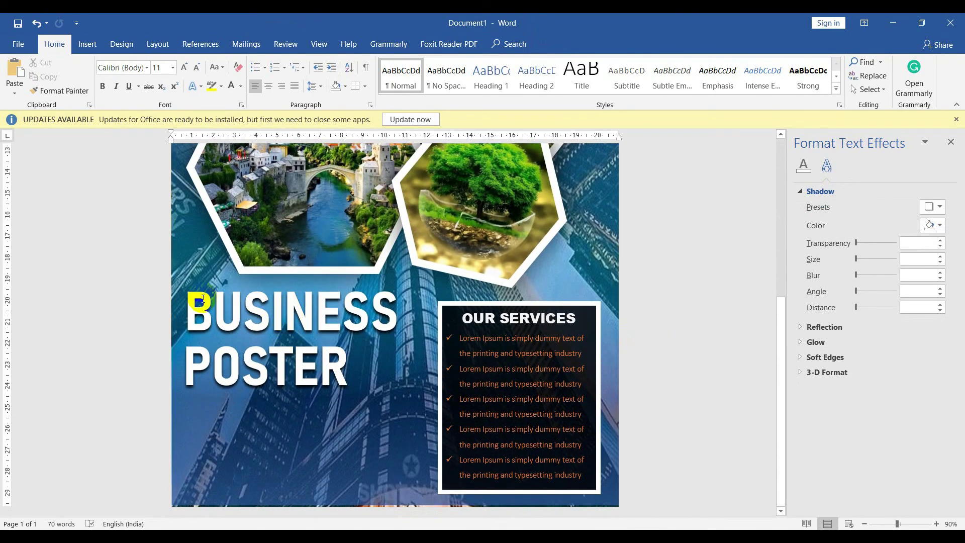
pyautogui.click(303, 330)
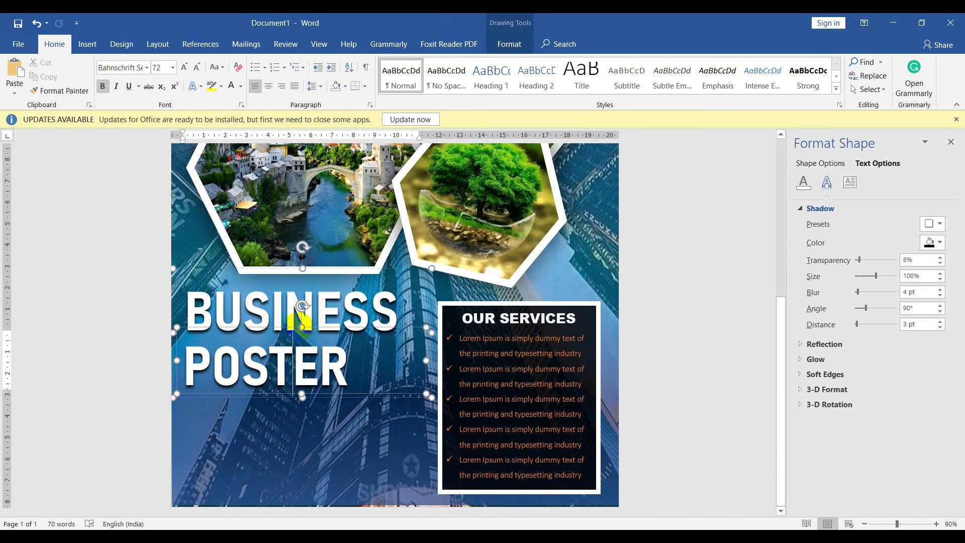
pyautogui.click(87, 44)
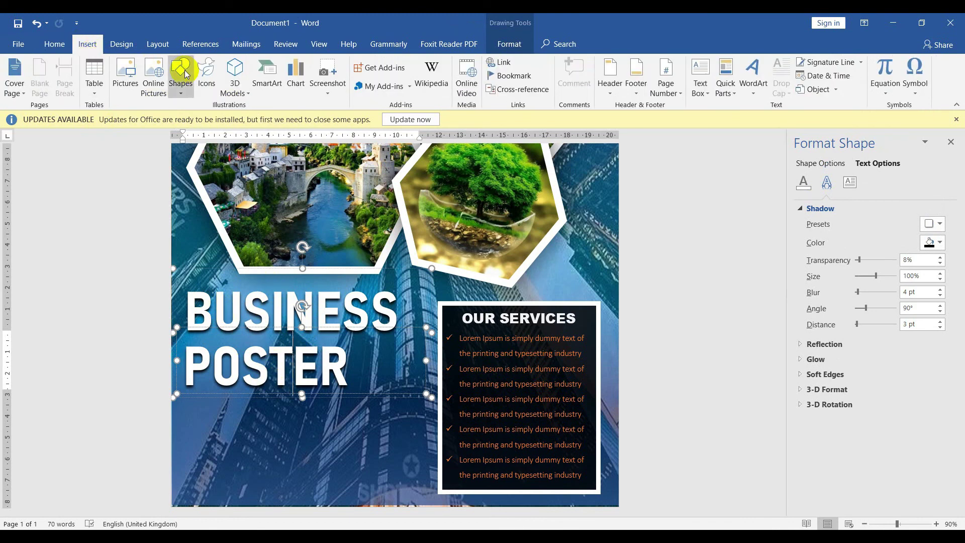
pyautogui.click(181, 75)
pyautogui.click(189, 117)
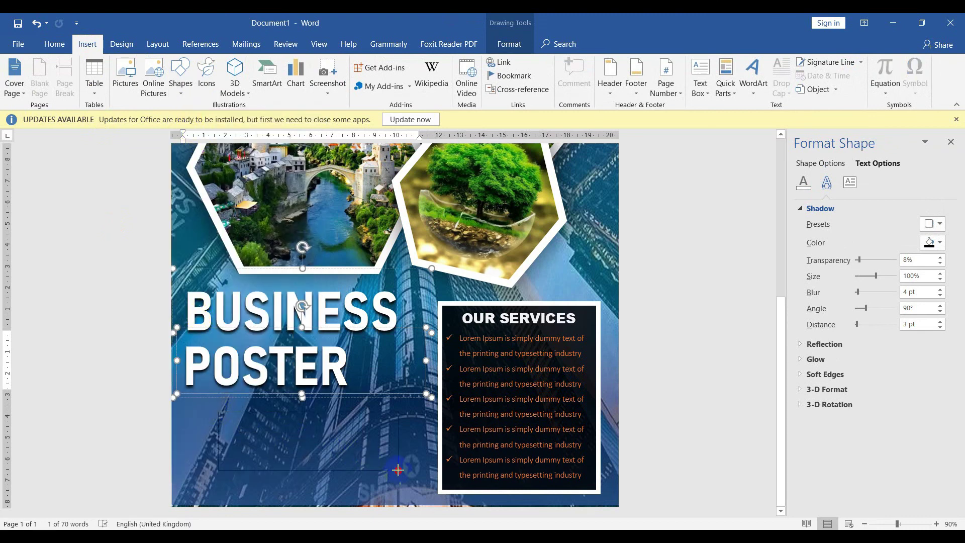
pyautogui.moveTo(218, 412); pyautogui.dragTo(399, 470)
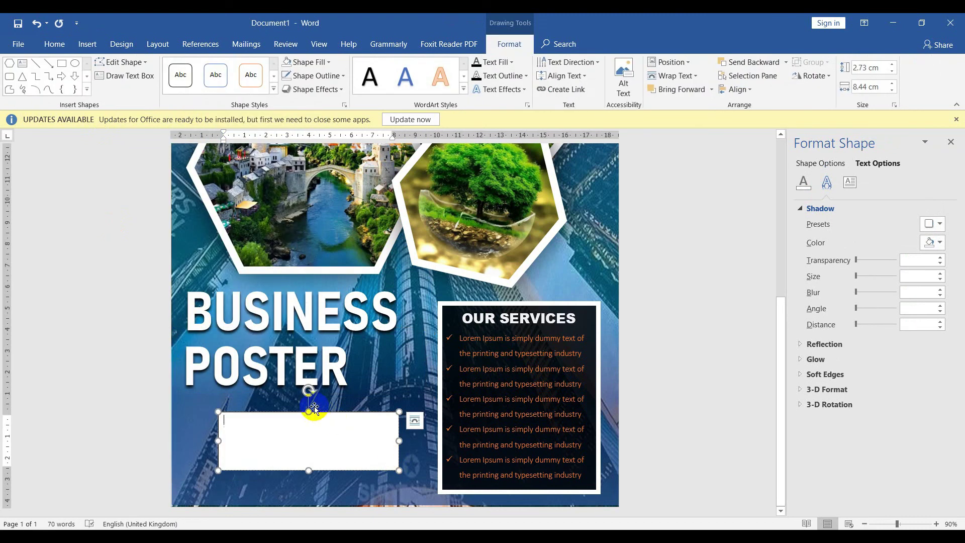
pyautogui.moveTo(303, 413); pyautogui.dragTo(309, 405)
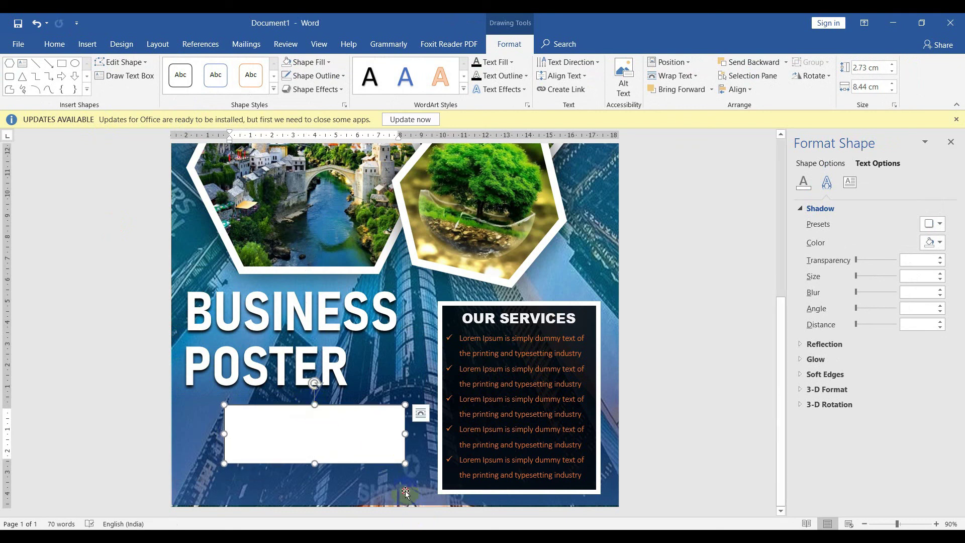
pyautogui.click(409, 503)
pyautogui.moveTo(396, 504); pyautogui.dragTo(395, 508)
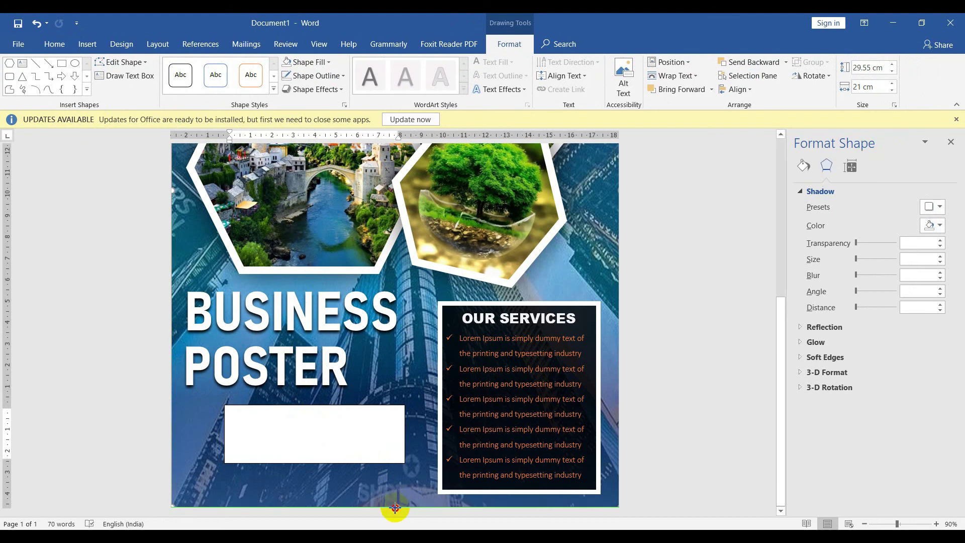
pyautogui.click(330, 362)
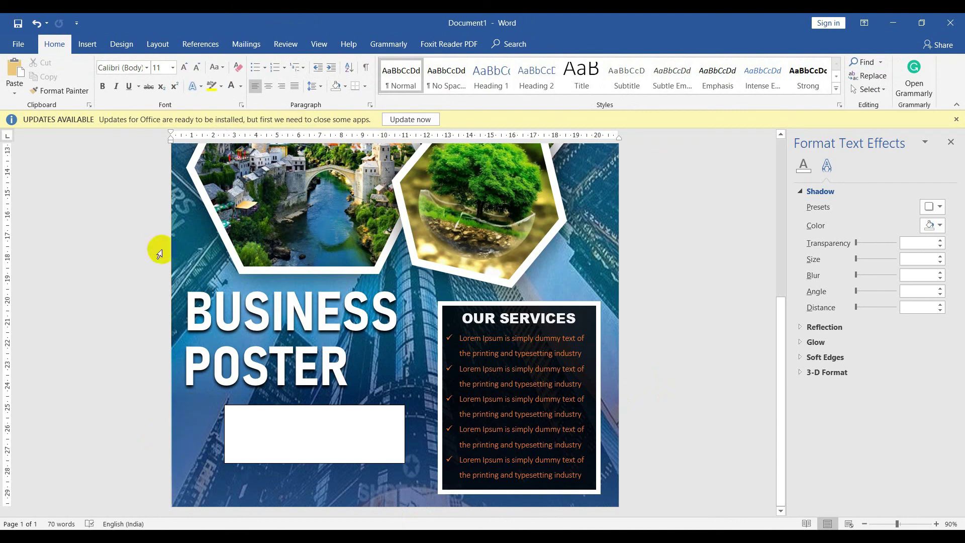
# Insert a Blank Page after the poster, delete the extra empty page, and place the cursor there.
pyautogui.click(87, 43)
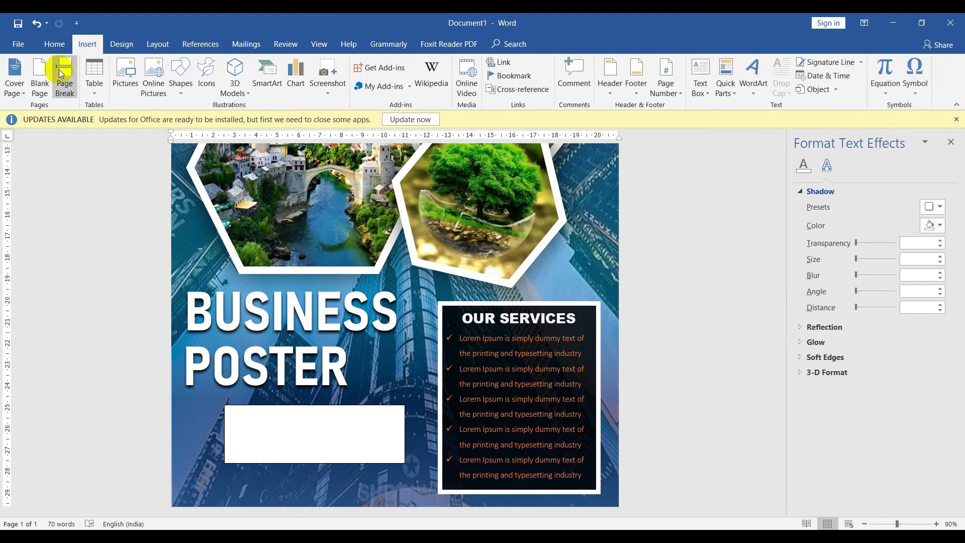
pyautogui.click(40, 80)
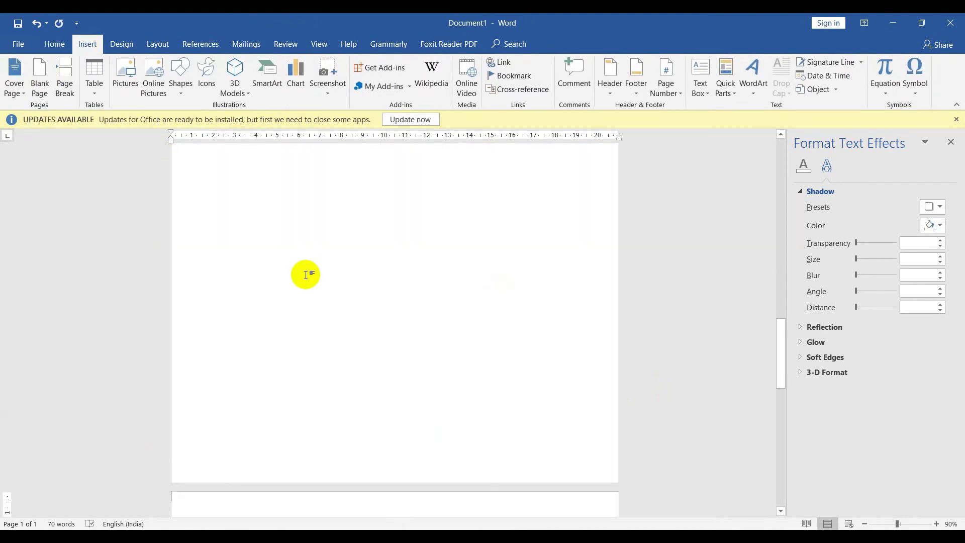
pyautogui.scroll(-3, 307, 275)
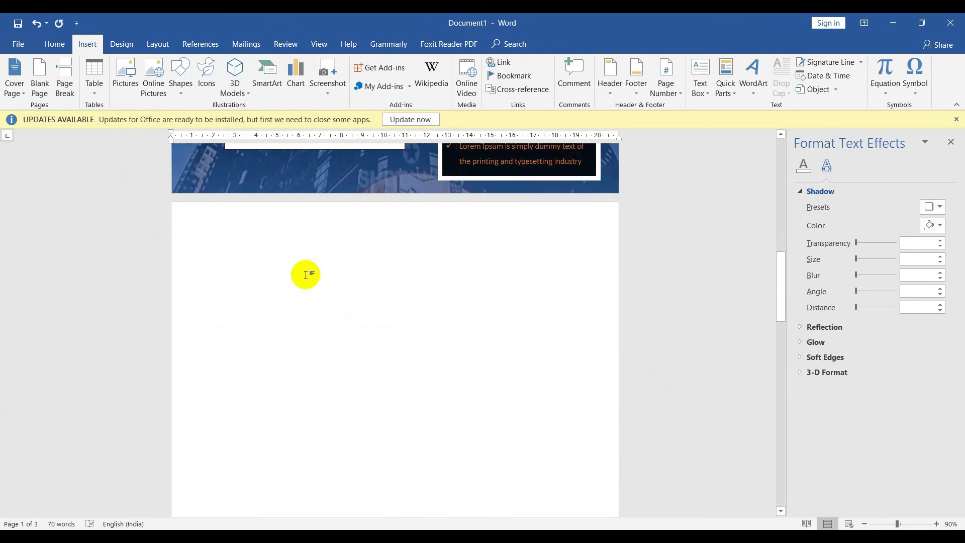
pyautogui.scroll(-2, 306, 275)
pyautogui.press('BackSpace')
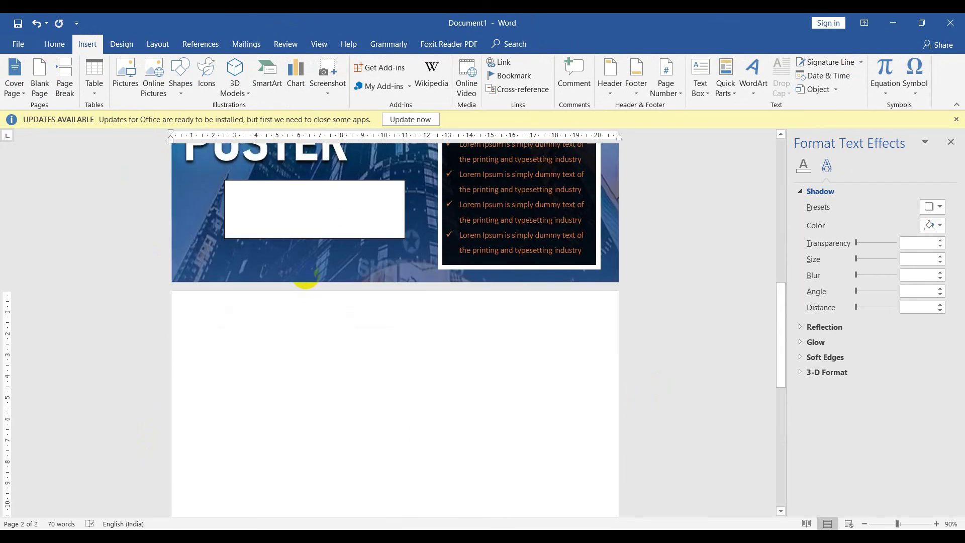
pyautogui.scroll(-2, 306, 275)
pyautogui.scroll(-2, 307, 274)
pyautogui.click(296, 297)
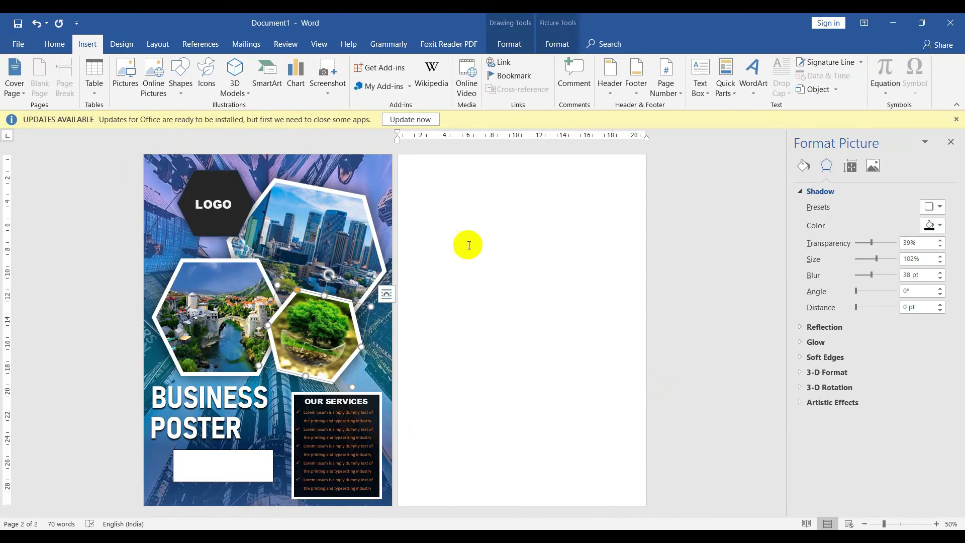
pyautogui.click(468, 245)
pyautogui.click(89, 45)
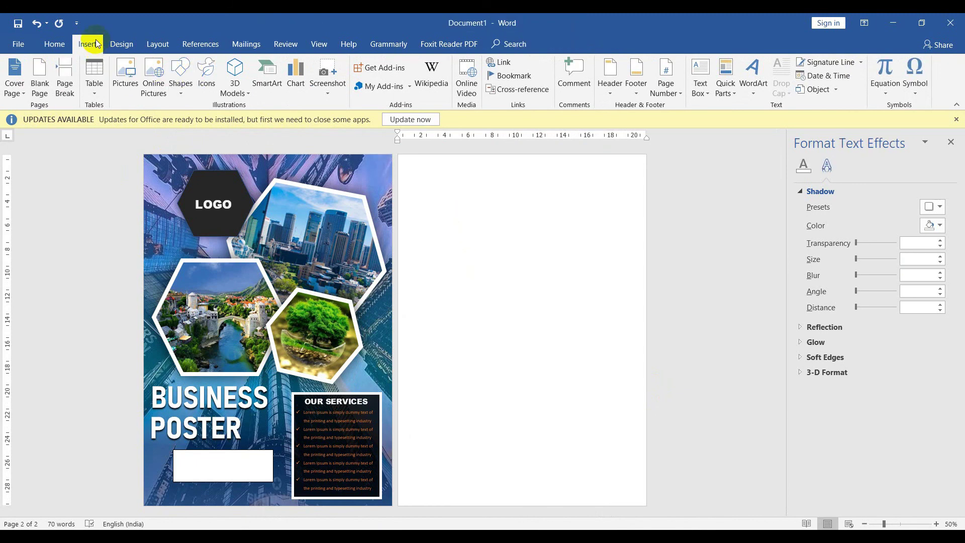
# Search the icon library for TEL, ENV and LOCA and insert the four chosen contact icons.
pyautogui.click(206, 81)
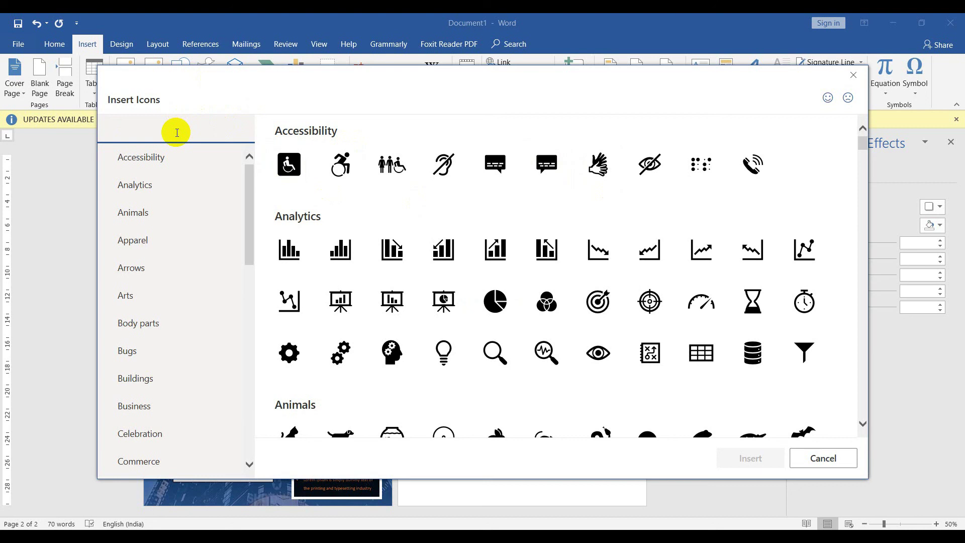
pyautogui.write('TE')
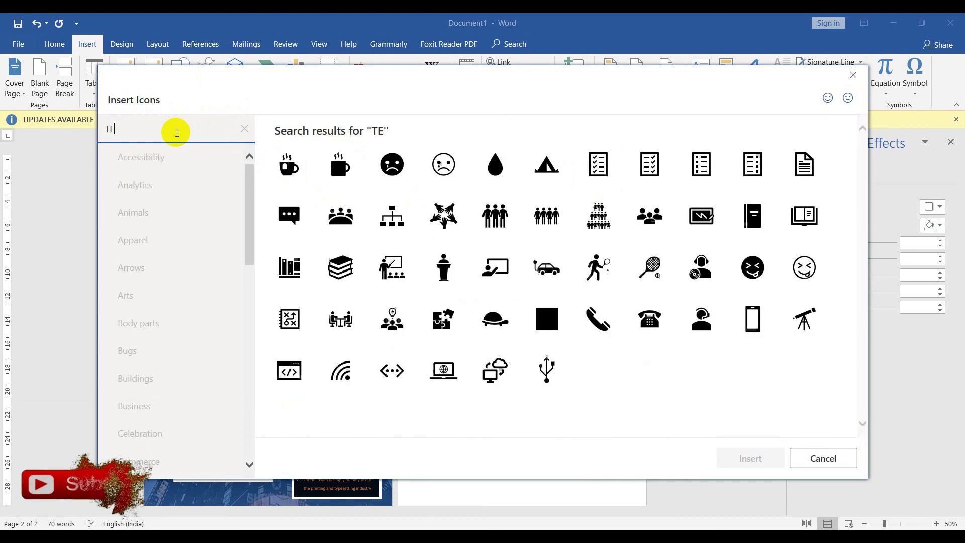
pyautogui.write('L')
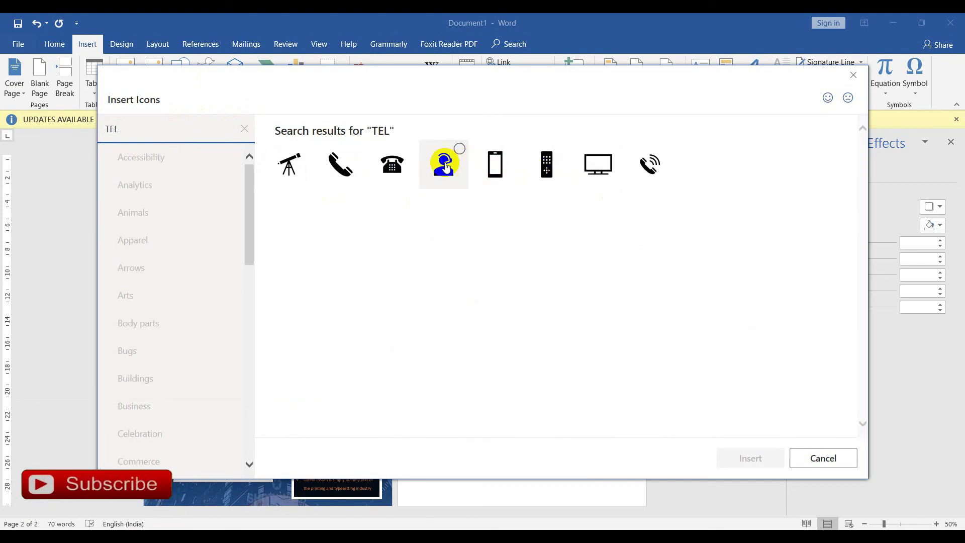
pyautogui.click(441, 167)
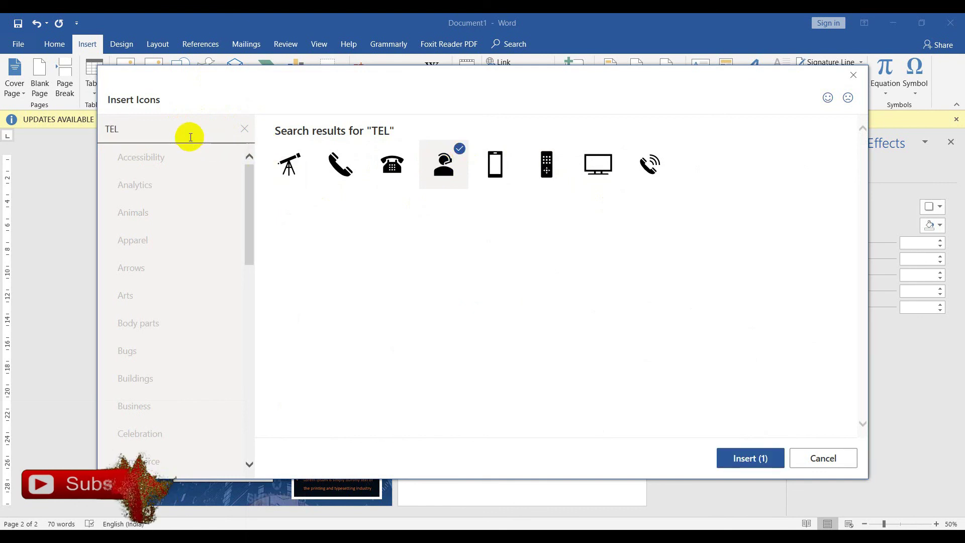
pyautogui.moveTo(189, 131); pyautogui.dragTo(76, 121)
pyautogui.write('E')
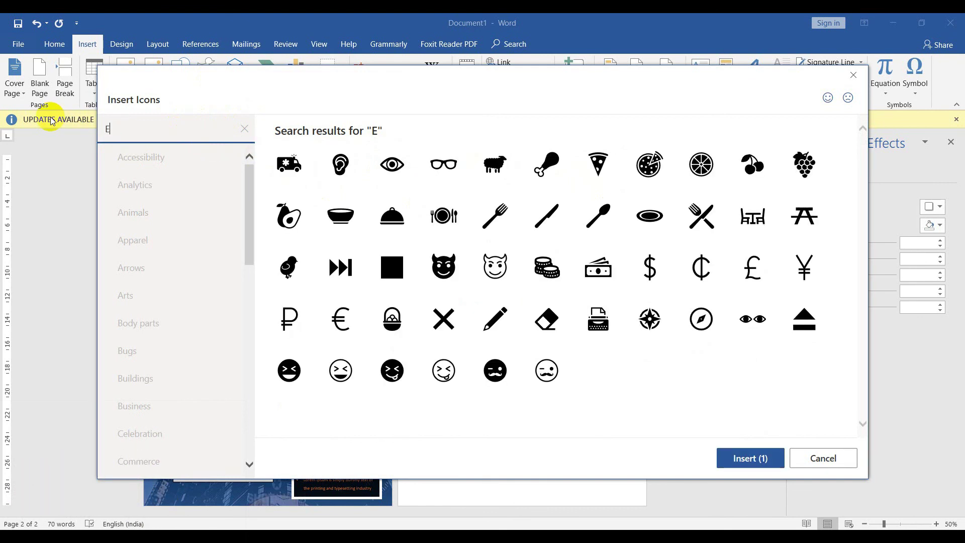
pyautogui.write('NV')
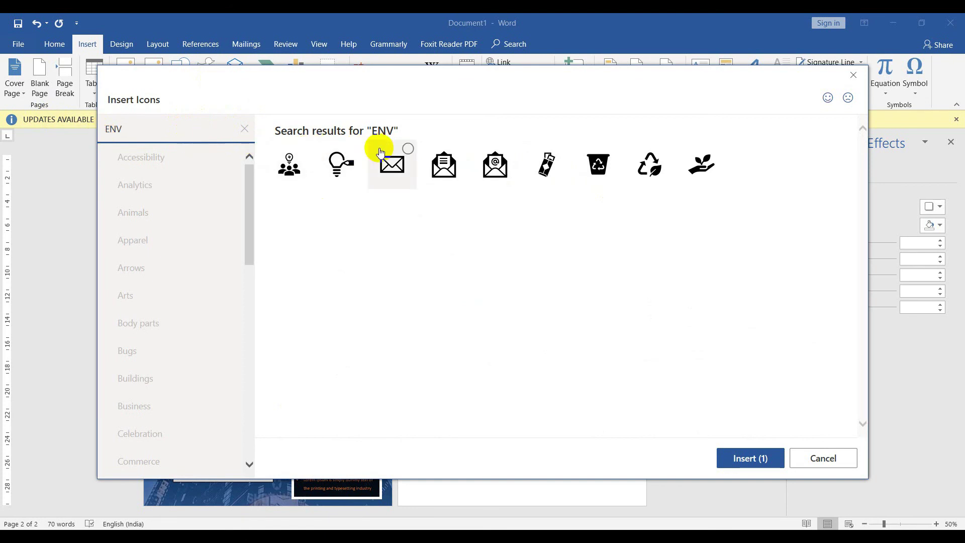
pyautogui.click(391, 154)
pyautogui.moveTo(133, 135); pyautogui.dragTo(23, 137)
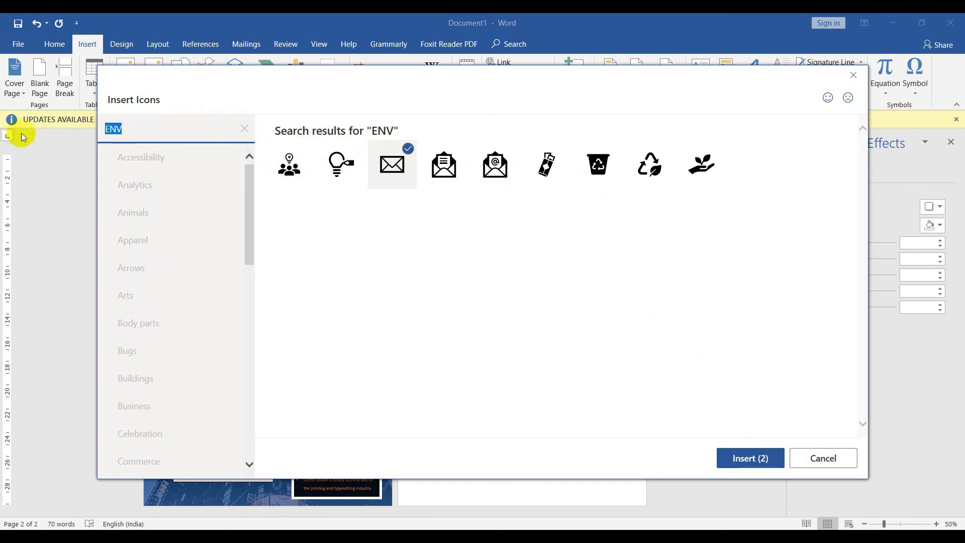
pyautogui.write('L')
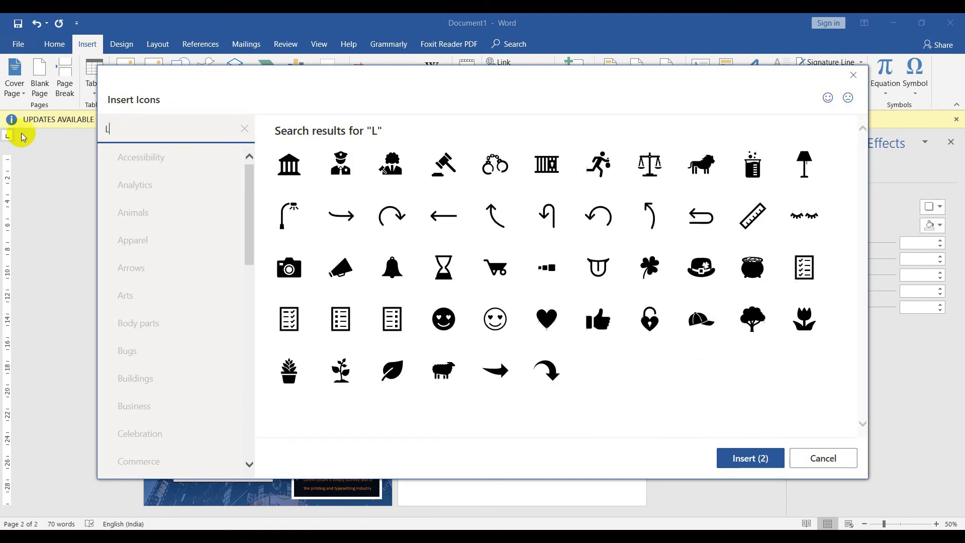
pyautogui.write('OCA')
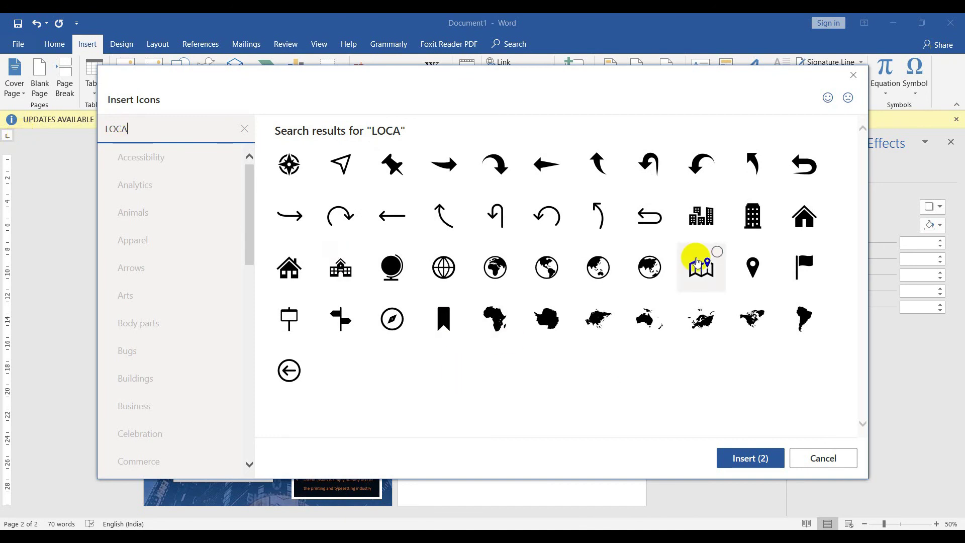
pyautogui.moveTo(753, 267)
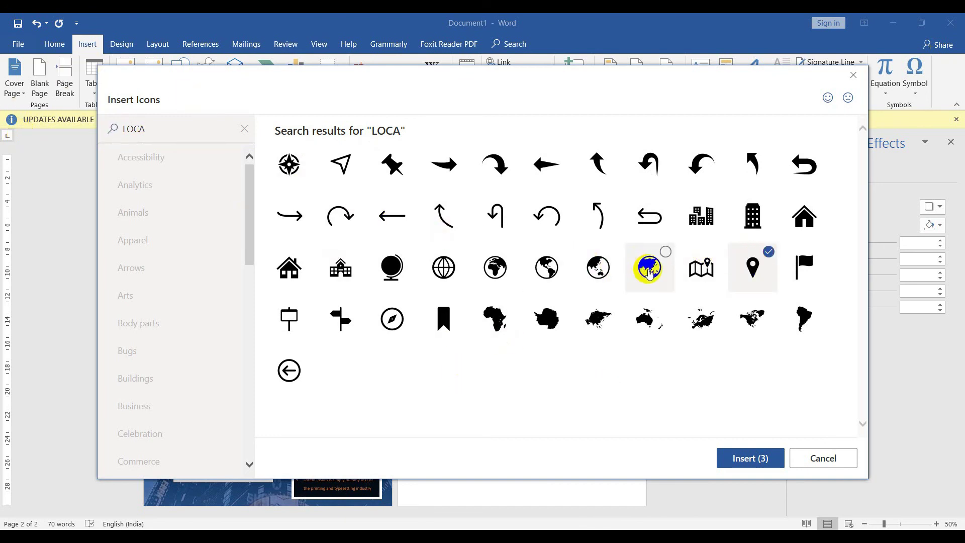
pyautogui.click(649, 271)
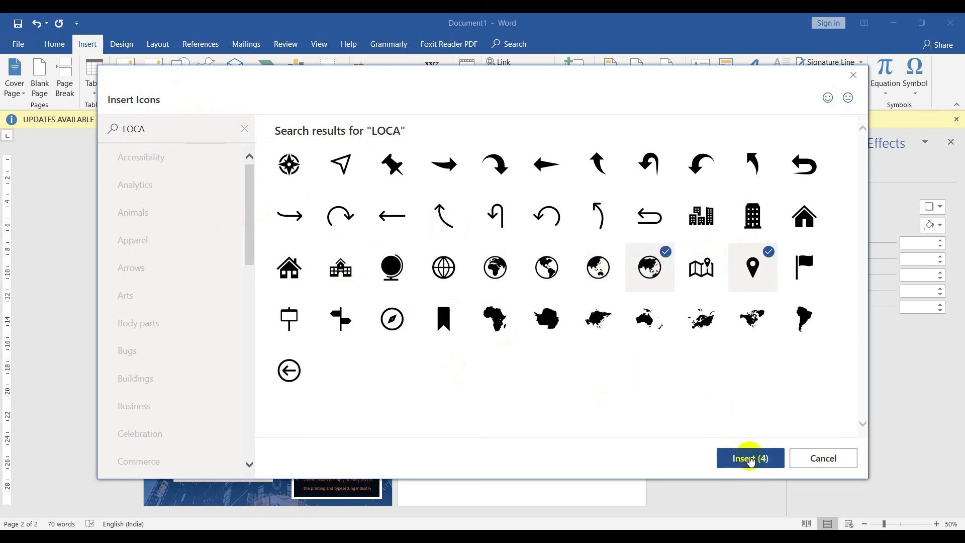
pyautogui.click(749, 457)
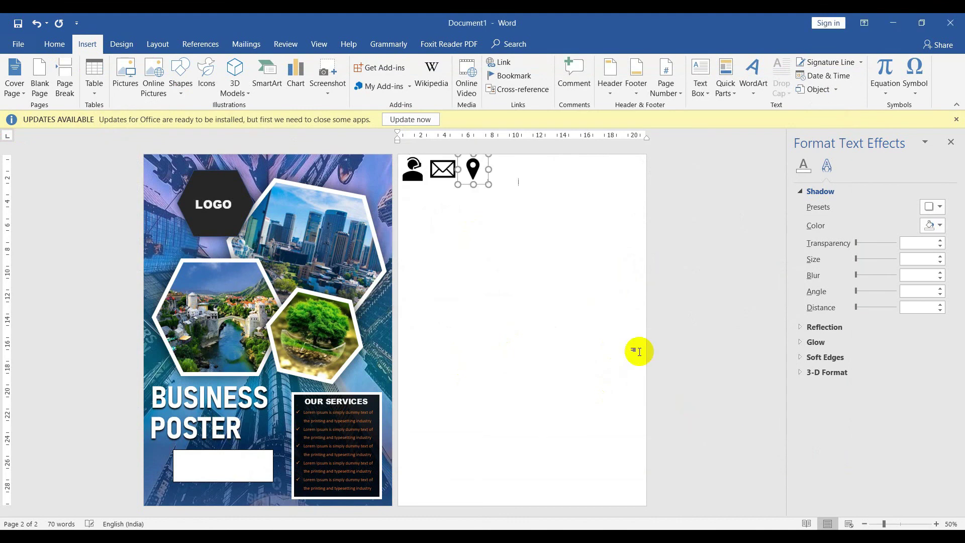
# Line up the icons and set the pin, globe, envelope and person icons to In Front of Text.
pyautogui.moveTo(502, 173)
pyautogui.mouseDown()
pyautogui.moveTo(504, 200)
pyautogui.moveTo(483, 184)
pyautogui.moveTo(509, 177)
pyautogui.moveTo(470, 189)
pyautogui.mouseUp()
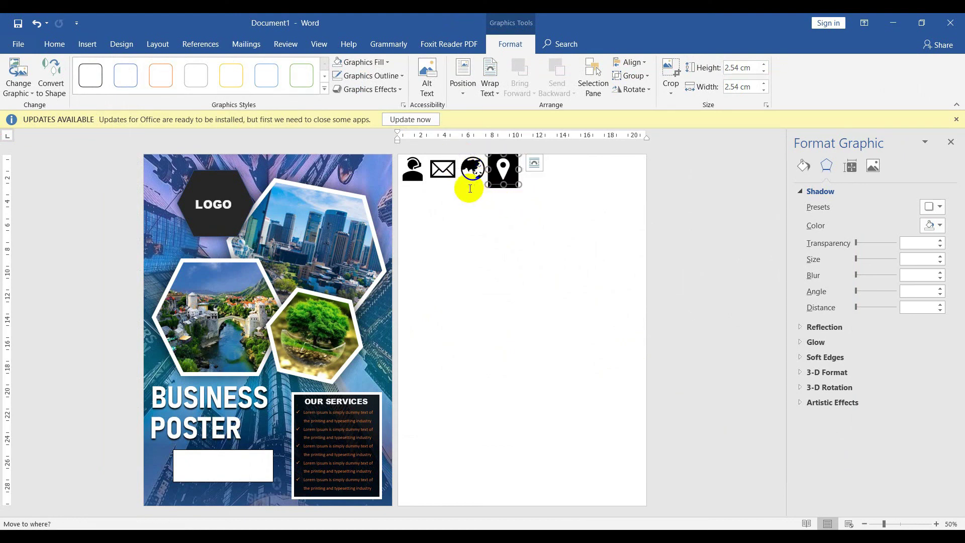
pyautogui.moveTo(469, 172); pyautogui.dragTo(500, 179)
pyautogui.rightClick(501, 180)
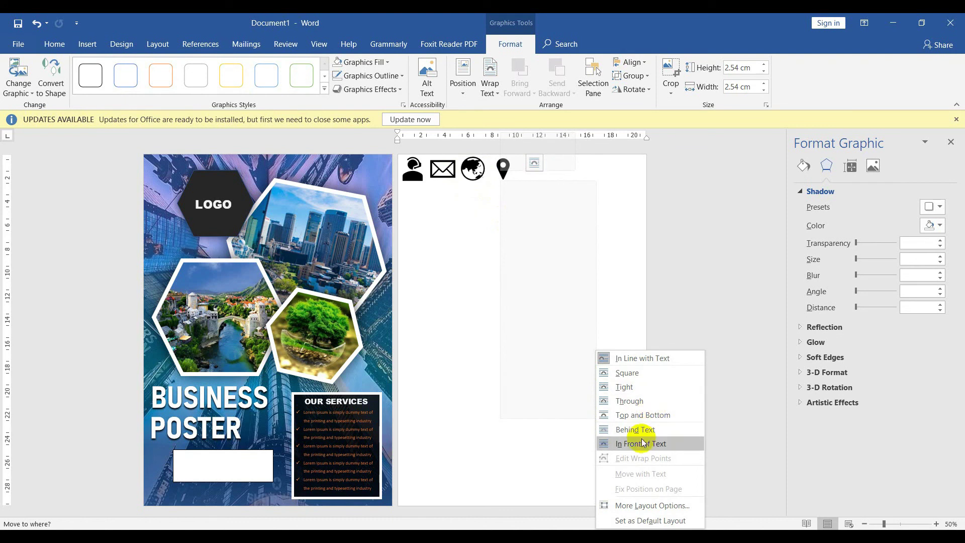
pyautogui.click(644, 442)
pyautogui.click(467, 172)
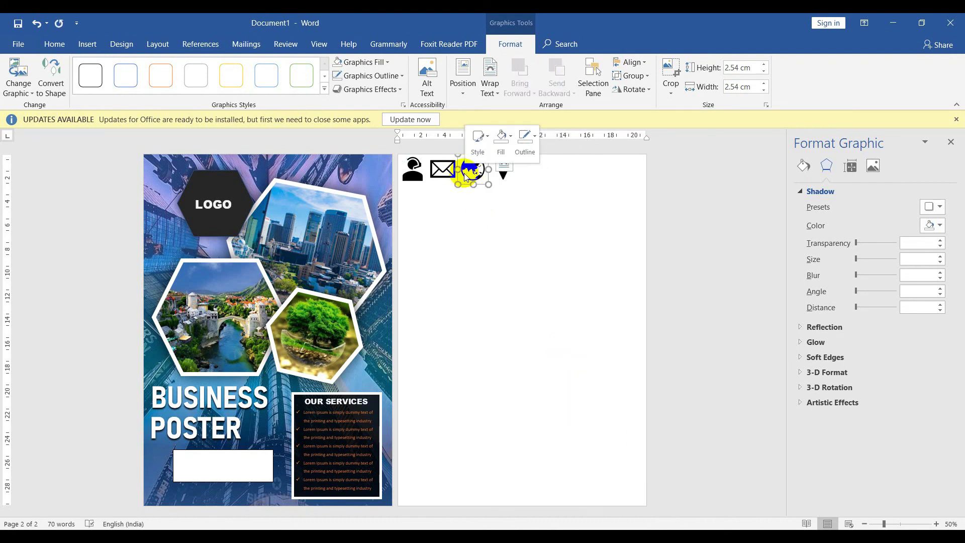
pyautogui.rightClick(466, 173)
pyautogui.moveTo(504, 164)
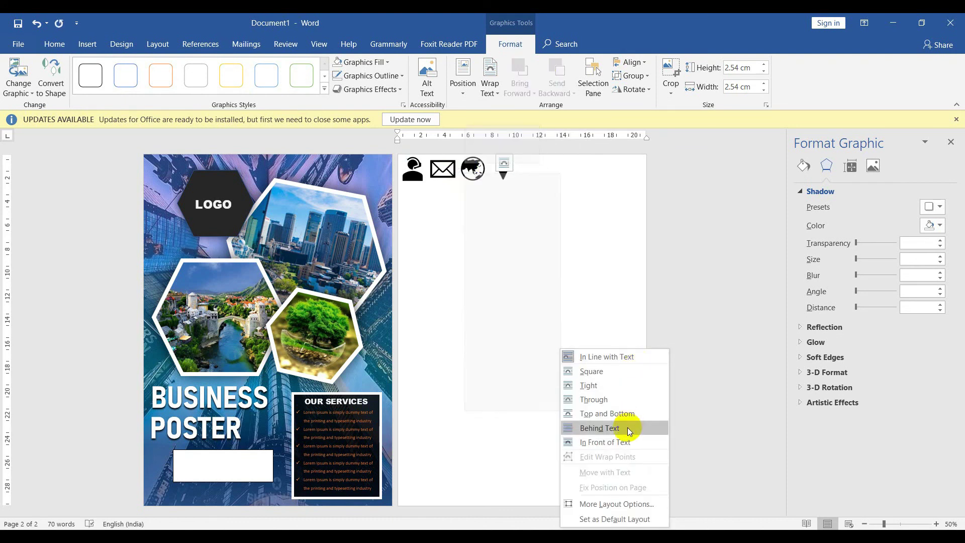
pyautogui.click(624, 434)
pyautogui.rightClick(442, 179)
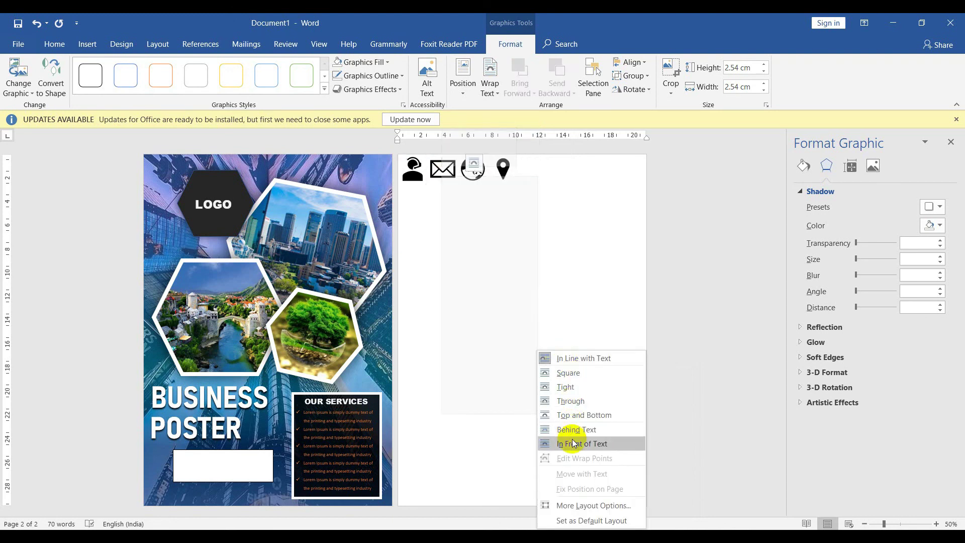
pyautogui.click(574, 444)
pyautogui.rightClick(411, 166)
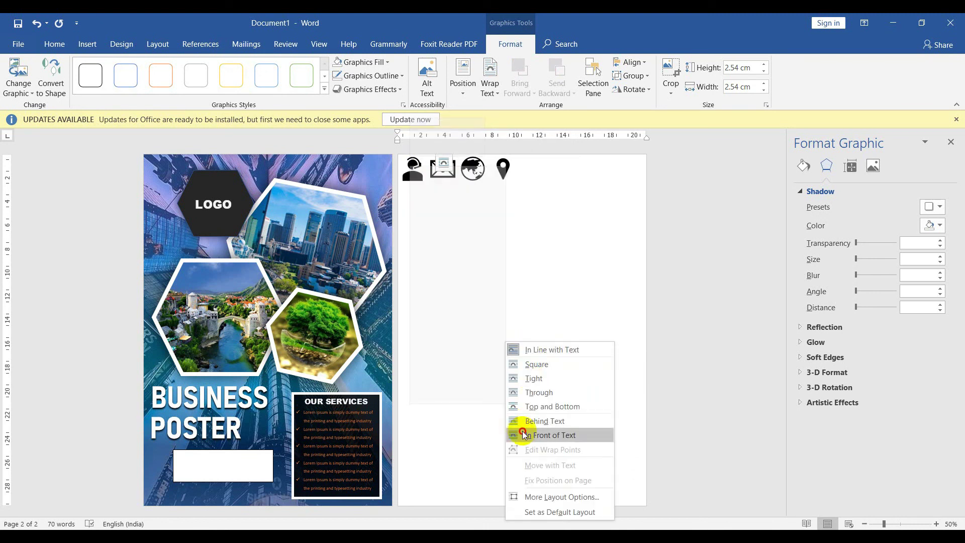
pyautogui.click(523, 435)
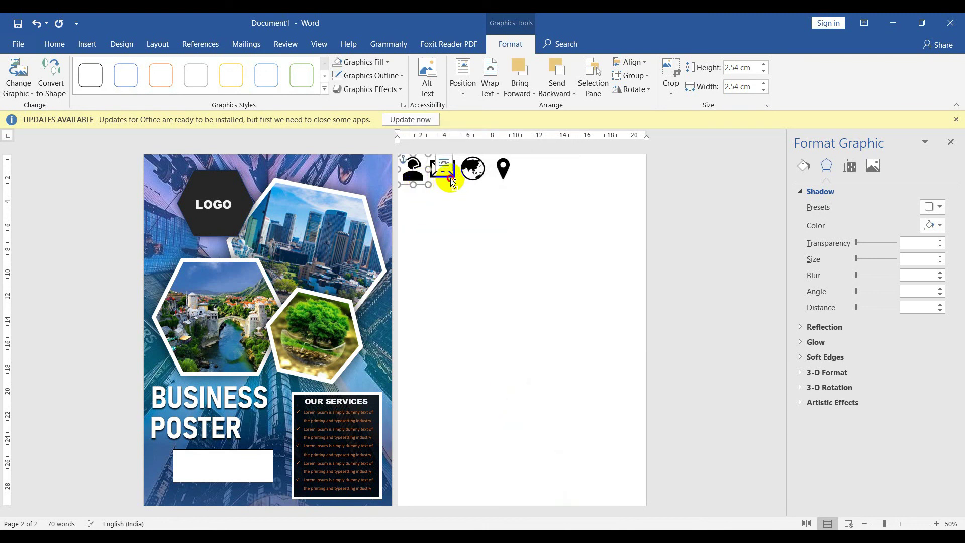
# Shrink all four icons to 1.06 cm, move them below the white box, and fill them white.
pyautogui.keyDown('shift'); pyautogui.click(448, 173); pyautogui.keyUp('shift')
pyautogui.keyDown('shift'); pyautogui.click(473, 173); pyautogui.keyUp('shift')
pyautogui.keyDown('shift'); pyautogui.click(503, 171); pyautogui.keyUp('shift')
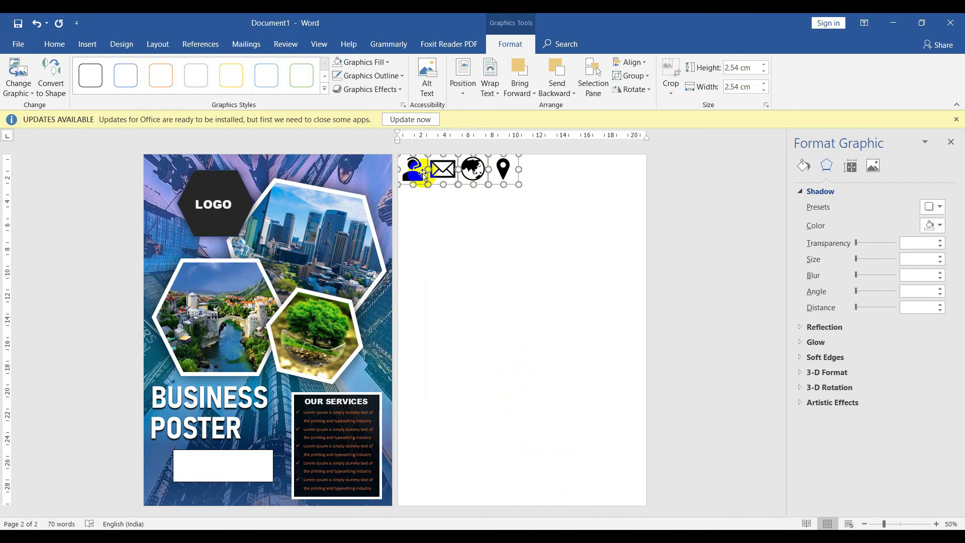
pyautogui.moveTo(519, 184); pyautogui.dragTo(496, 166)
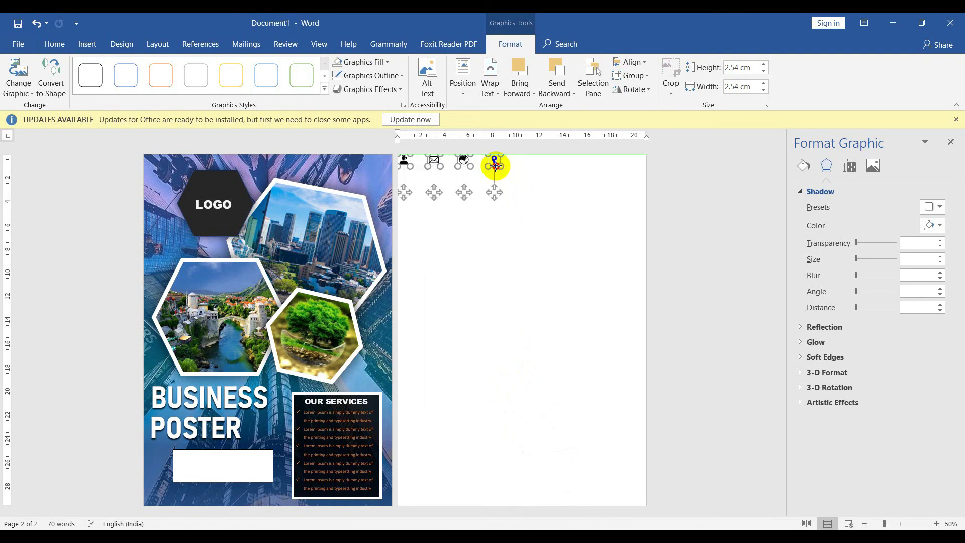
pyautogui.moveTo(495, 166); pyautogui.dragTo(271, 482)
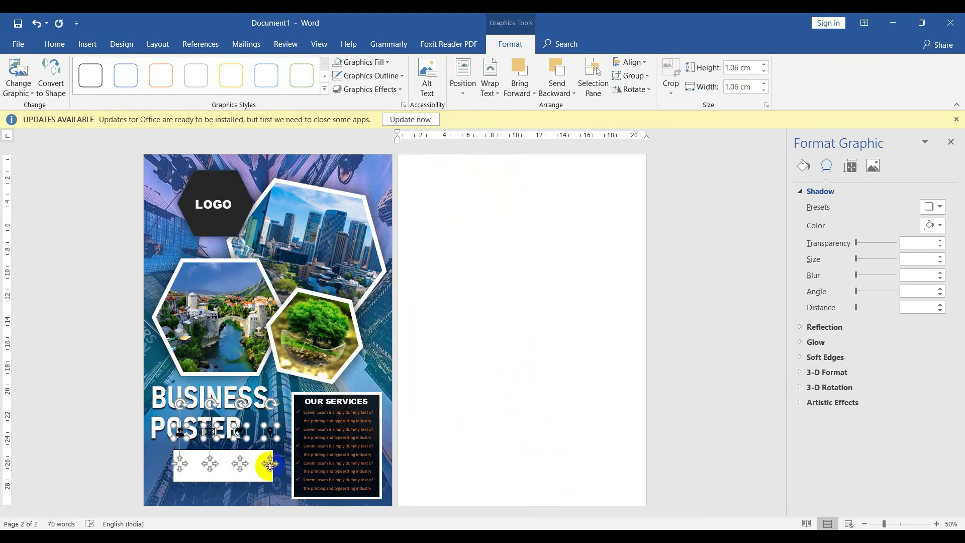
pyautogui.moveTo(271, 482); pyautogui.dragTo(272, 513)
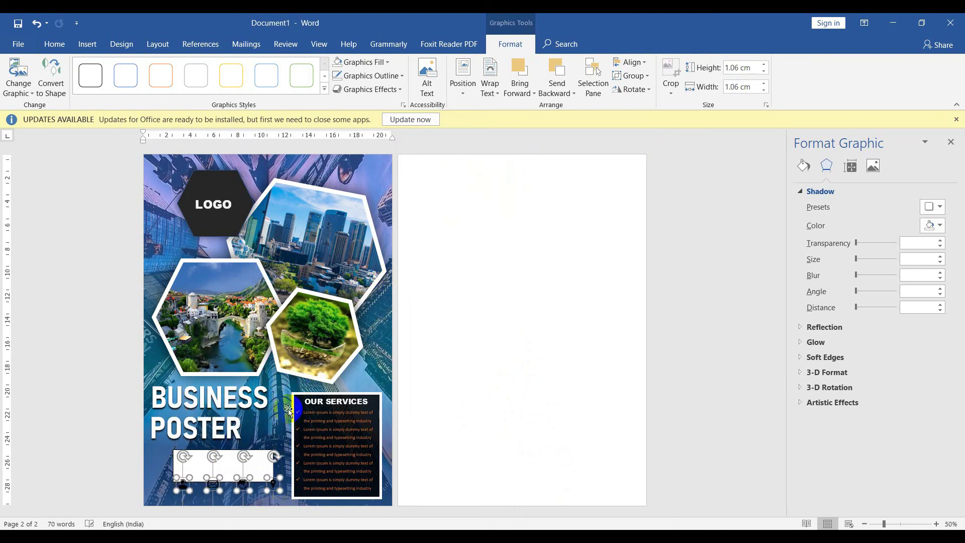
pyautogui.click(364, 62)
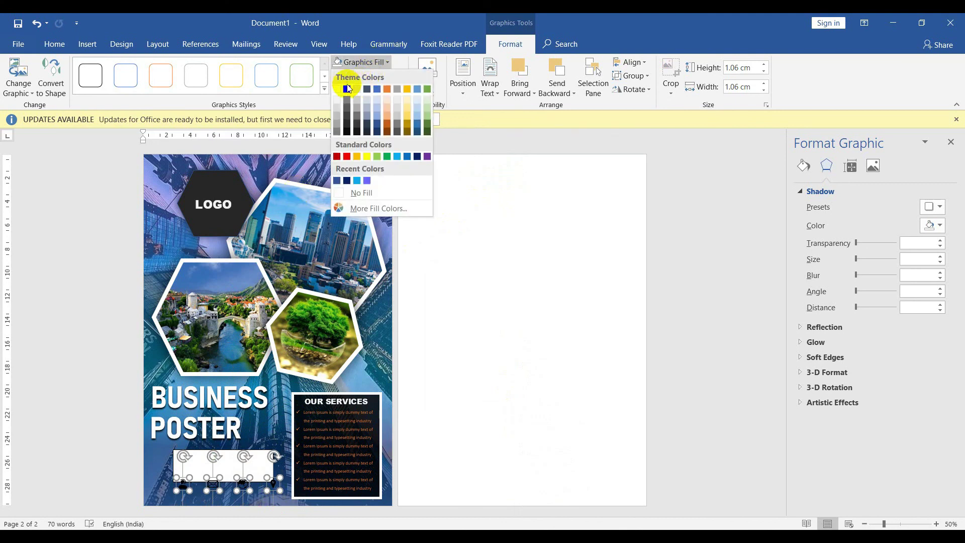
pyautogui.click(337, 90)
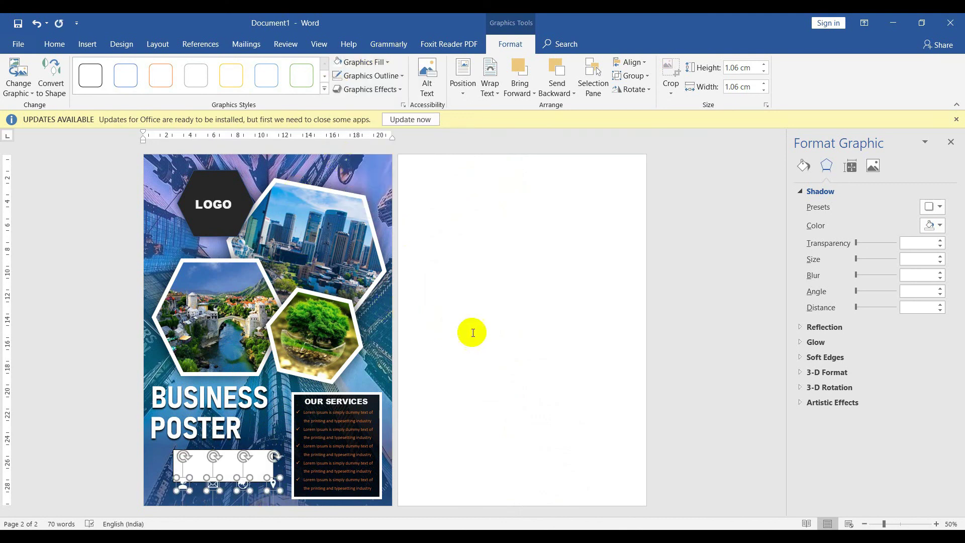
pyautogui.click(410, 187)
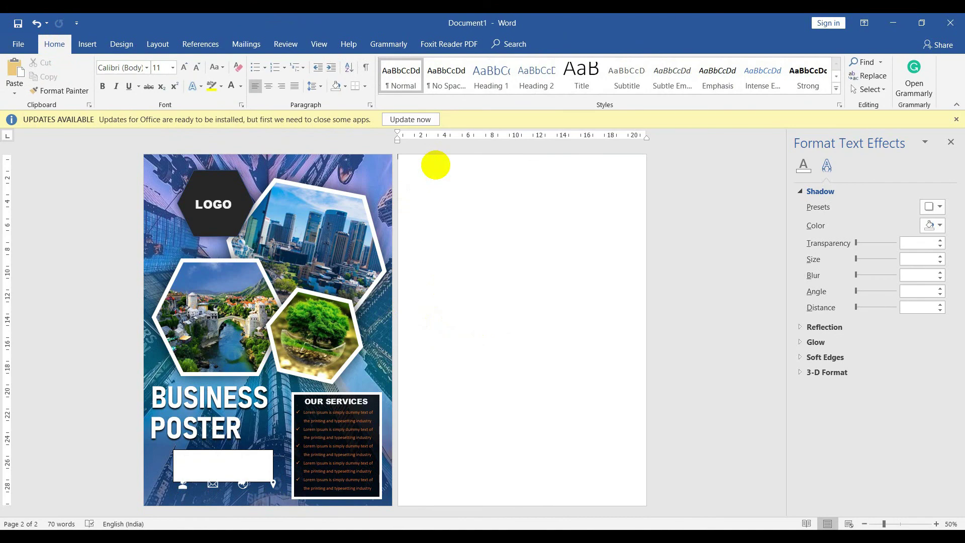
# Delete the blank second page, then move the person icon bottom-left and enlarge it.
pyautogui.press('BackSpace')
pyautogui.keyDown('ctrl'); pyautogui.scroll(7, 427, 397); pyautogui.keyUp('ctrl')
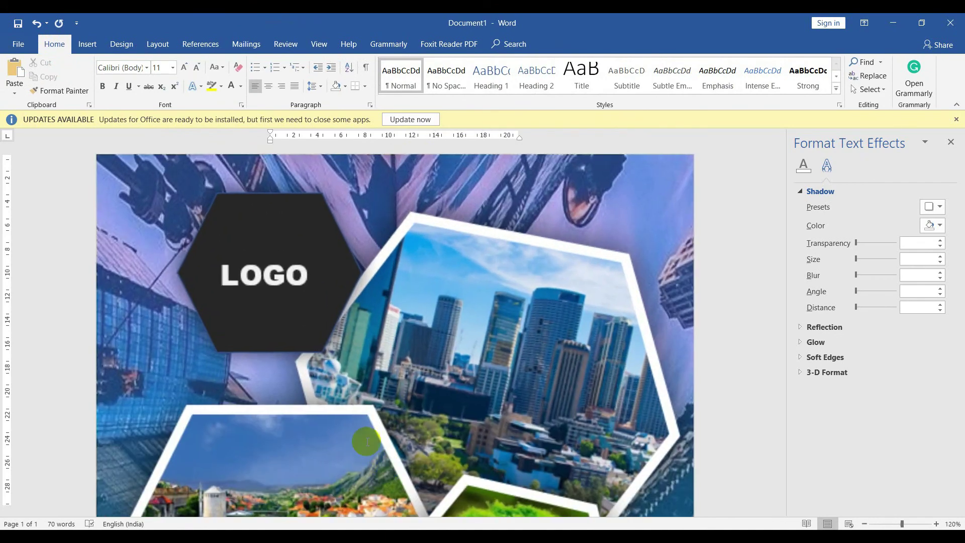
pyautogui.scroll(-5, 352, 410)
pyautogui.scroll(-4, 312, 382)
pyautogui.scroll(-1, 282, 372)
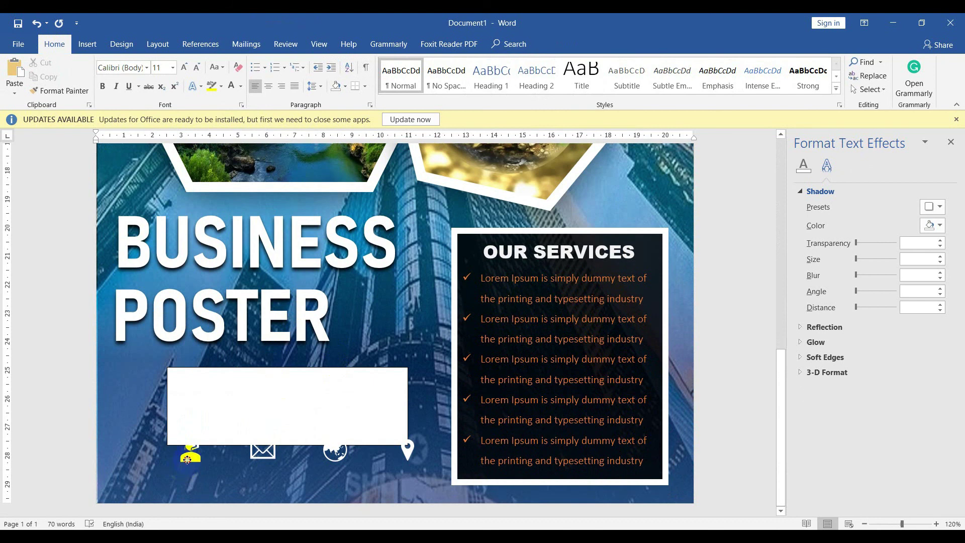
pyautogui.moveTo(187, 460); pyautogui.dragTo(128, 479)
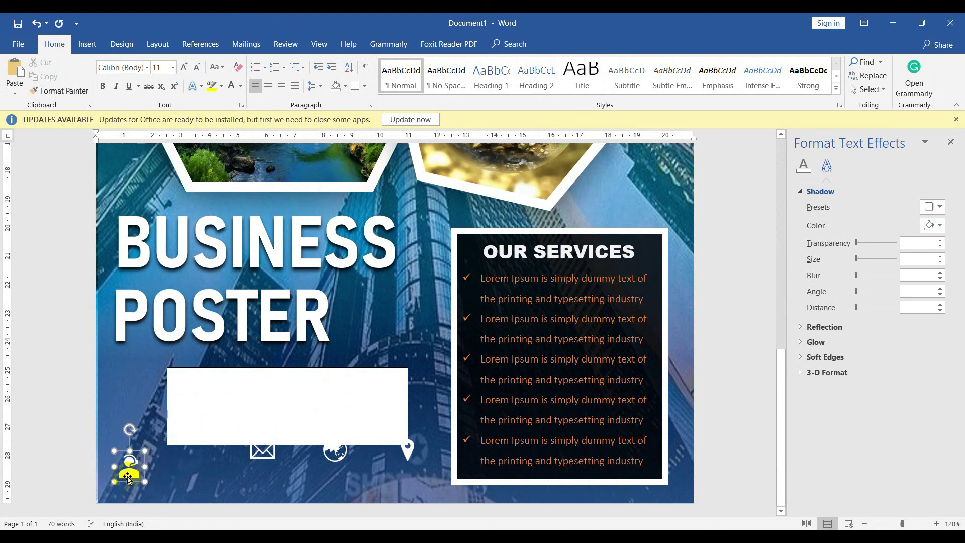
pyautogui.moveTo(145, 482); pyautogui.dragTo(155, 498)
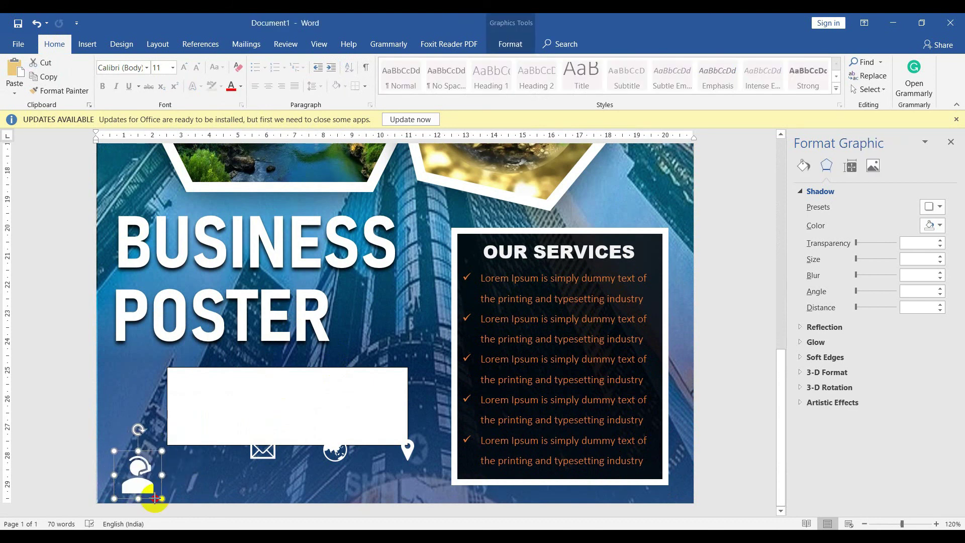
# Stack the pin, envelope and globe icons in a column left of the white box, shrinking them slightly.
pyautogui.click(267, 458)
pyautogui.moveTo(401, 447)
pyautogui.mouseDown()
pyautogui.moveTo(240, 431)
pyautogui.moveTo(120, 374)
pyautogui.mouseUp()
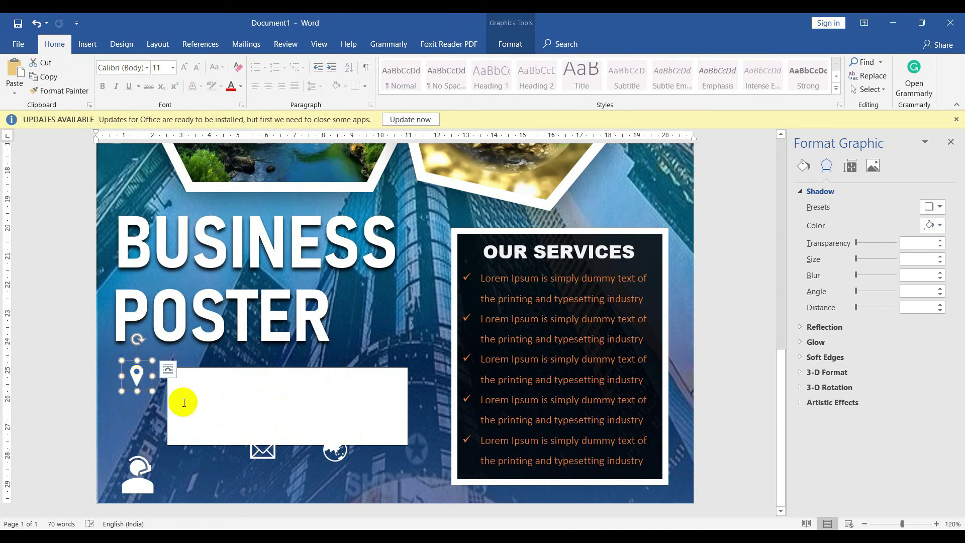
pyautogui.press('Right')
pyautogui.press('Up')
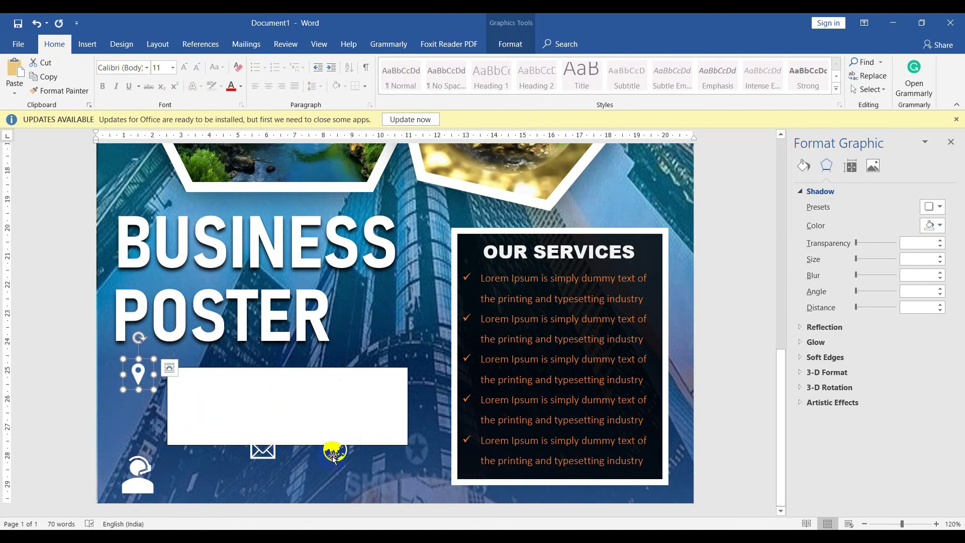
pyautogui.click(334, 448)
pyautogui.moveTo(262, 451); pyautogui.dragTo(142, 408)
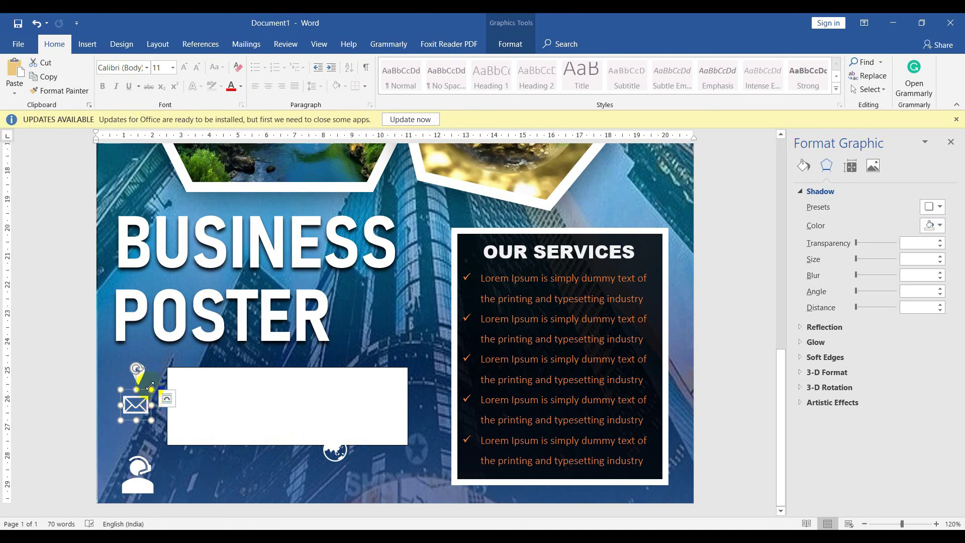
pyautogui.moveTo(149, 386)
pyautogui.mouseDown()
pyautogui.moveTo(145, 396)
pyautogui.moveTo(160, 397)
pyautogui.mouseUp()
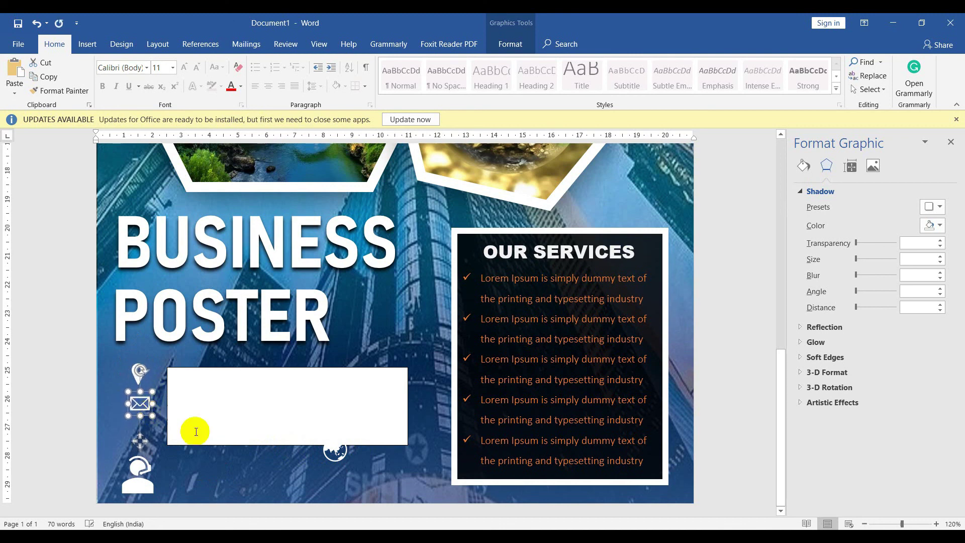
pyautogui.click(336, 455)
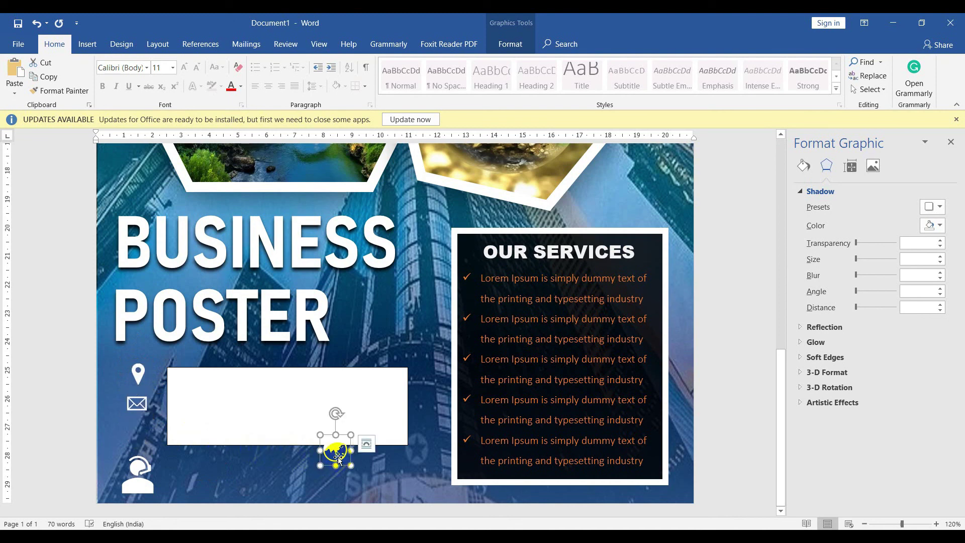
pyautogui.moveTo(338, 459); pyautogui.dragTo(141, 438)
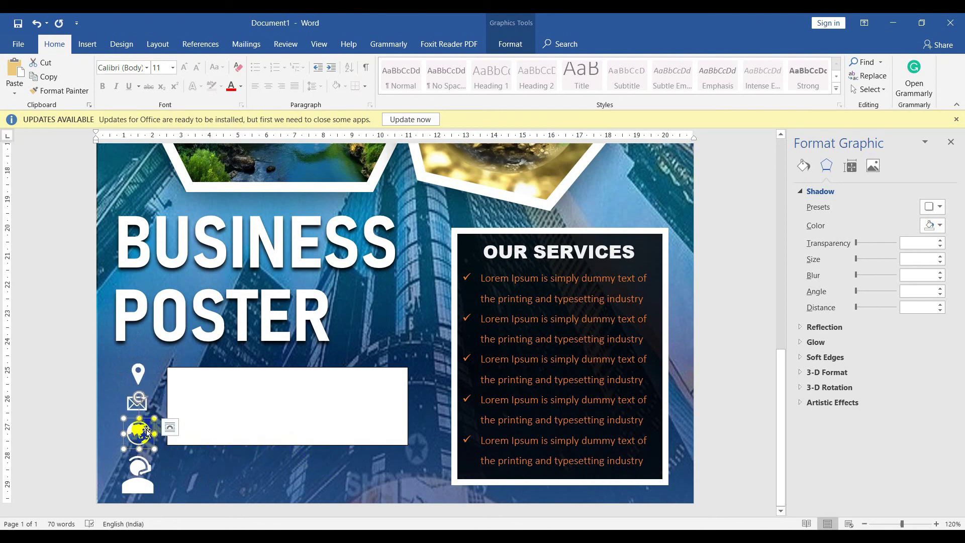
pyautogui.click(153, 426)
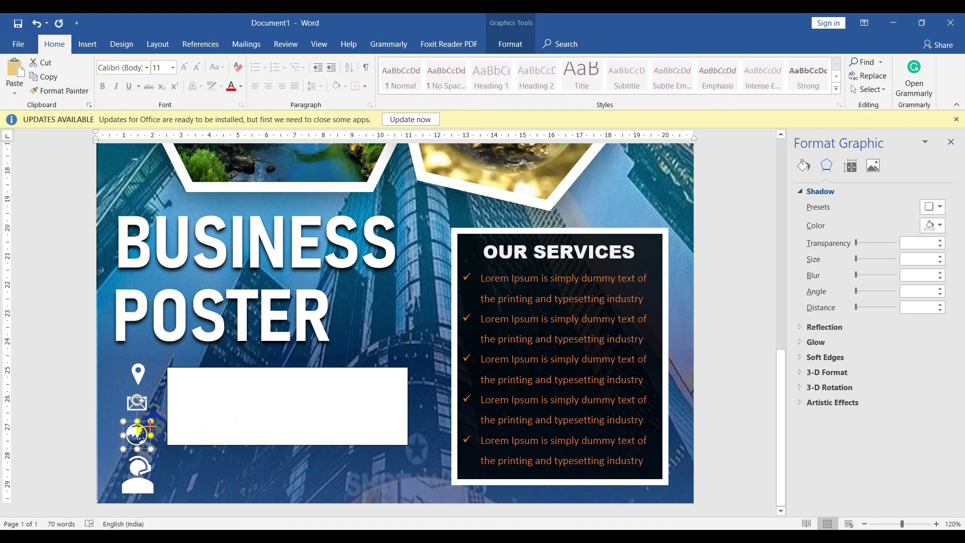
pyautogui.moveTo(153, 419); pyautogui.dragTo(159, 422)
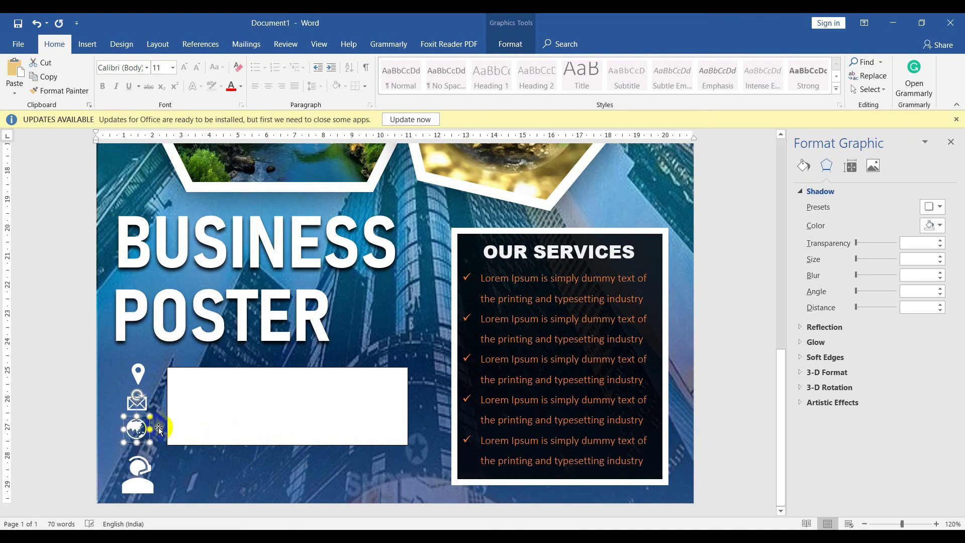
pyautogui.click(203, 371)
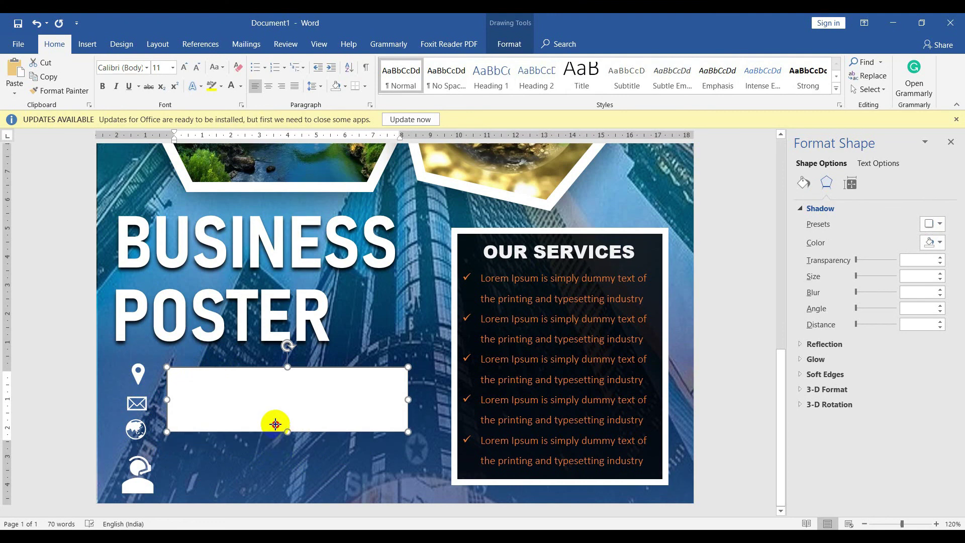
# Shorten the white box and give it No Fill and No Outline.
pyautogui.moveTo(286, 444); pyautogui.dragTo(286, 392)
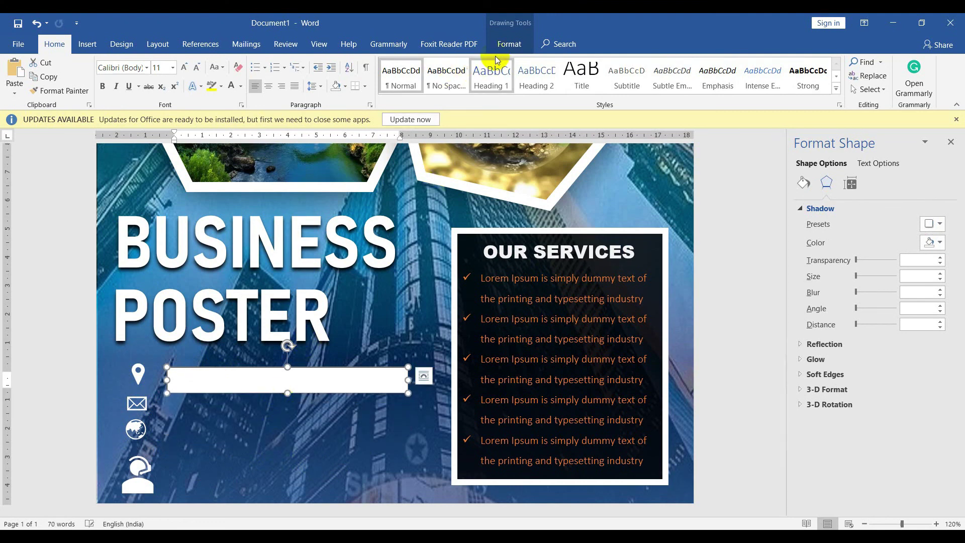
pyautogui.click(509, 43)
pyautogui.click(312, 62)
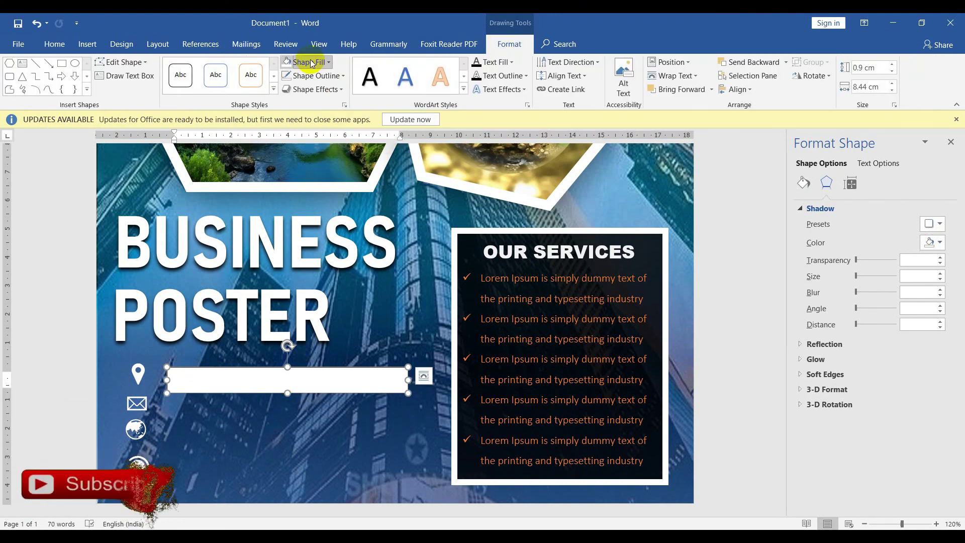
pyautogui.click(309, 191)
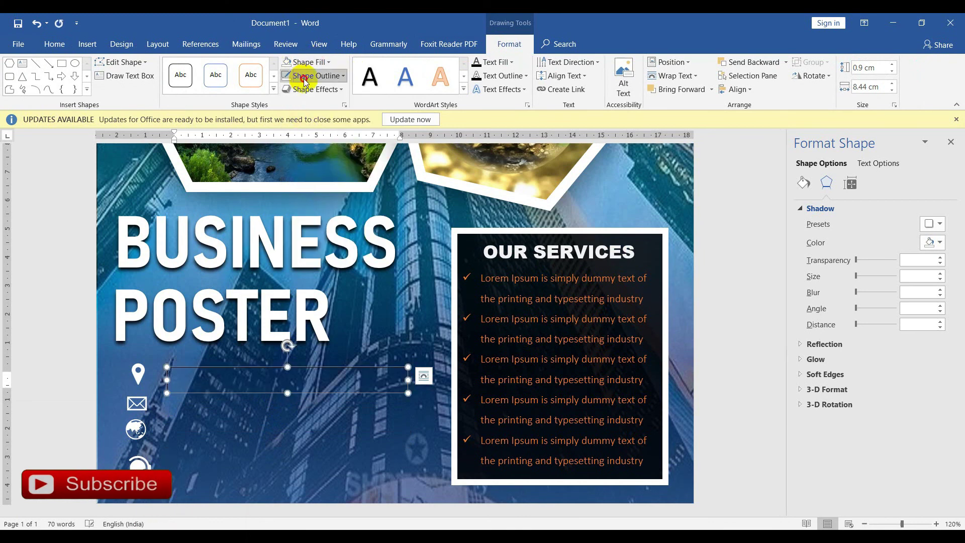
pyautogui.click(307, 76)
pyautogui.click(308, 205)
# Start typing the 'Type Your Company Address' placeholder inside the box.
pyautogui.click(226, 386)
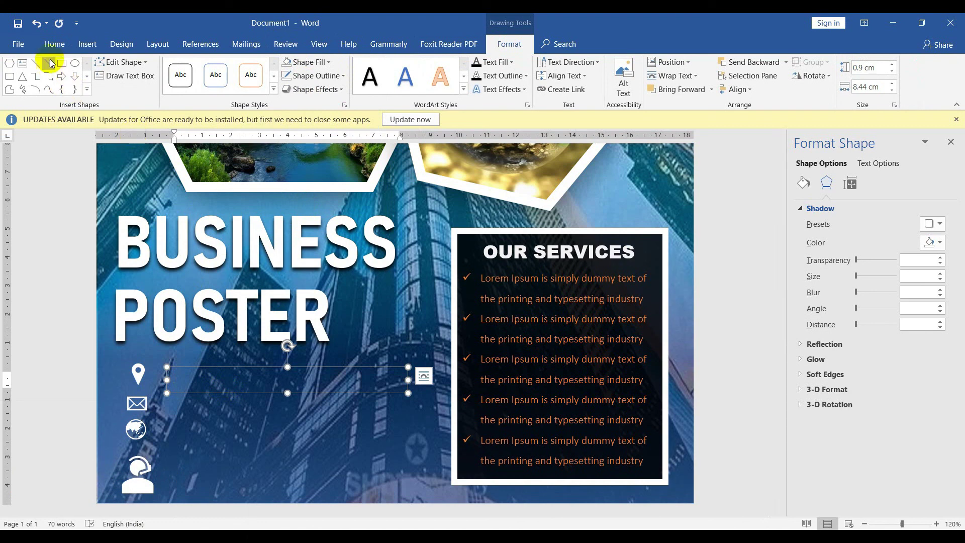
pyautogui.click(224, 375)
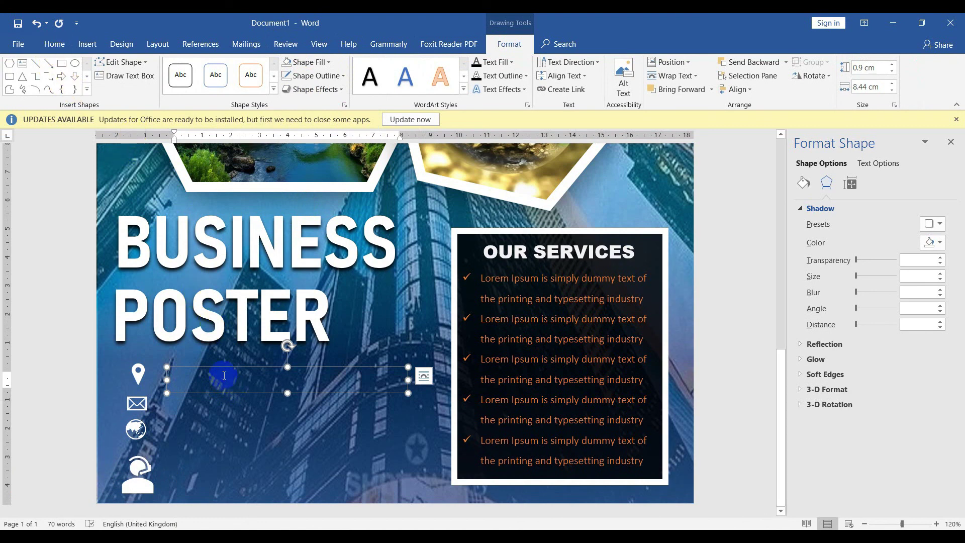
pyautogui.write('Ryp')
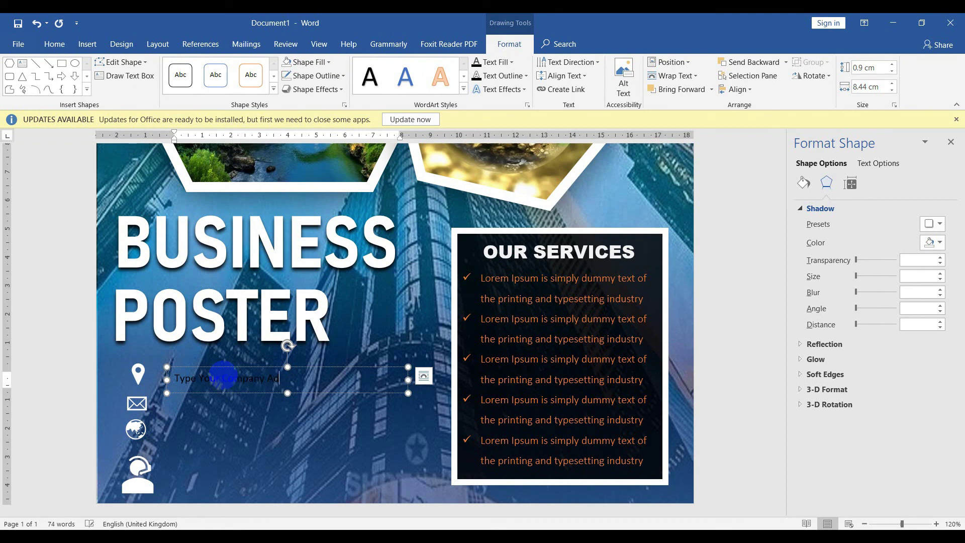
# Format the whole address line as Lato, 12 pt, in white.
pyautogui.tripleClick(224, 376)
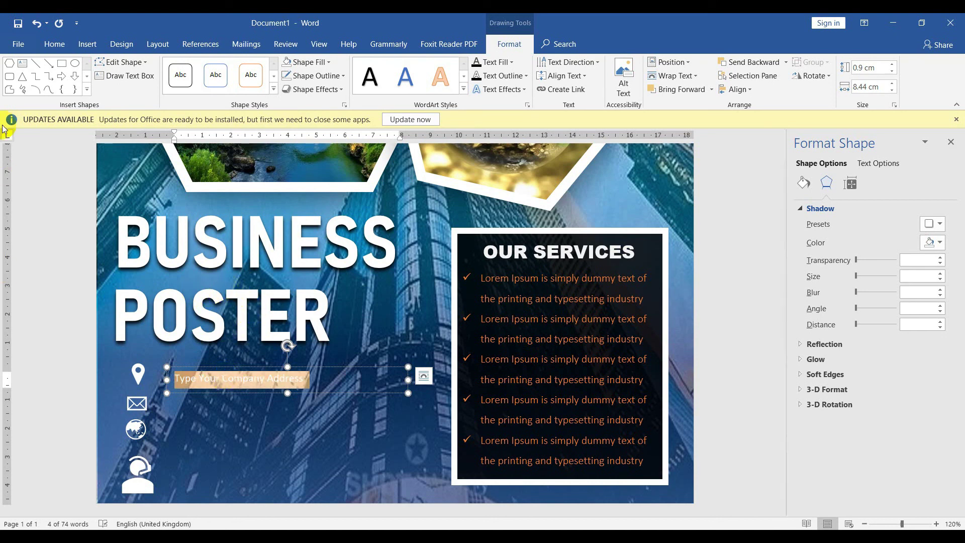
pyautogui.click(54, 44)
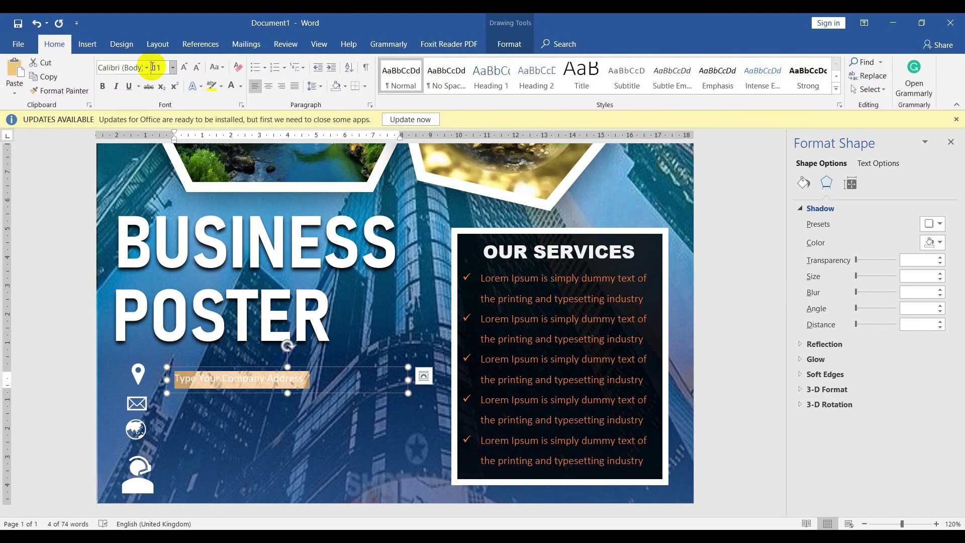
pyautogui.click(136, 67)
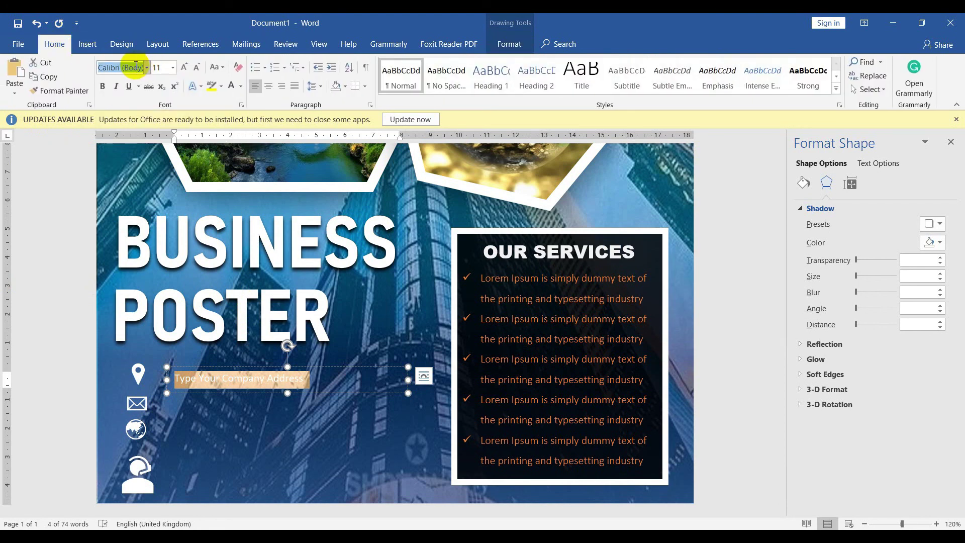
pyautogui.write('Lato')
pyautogui.press('Return')
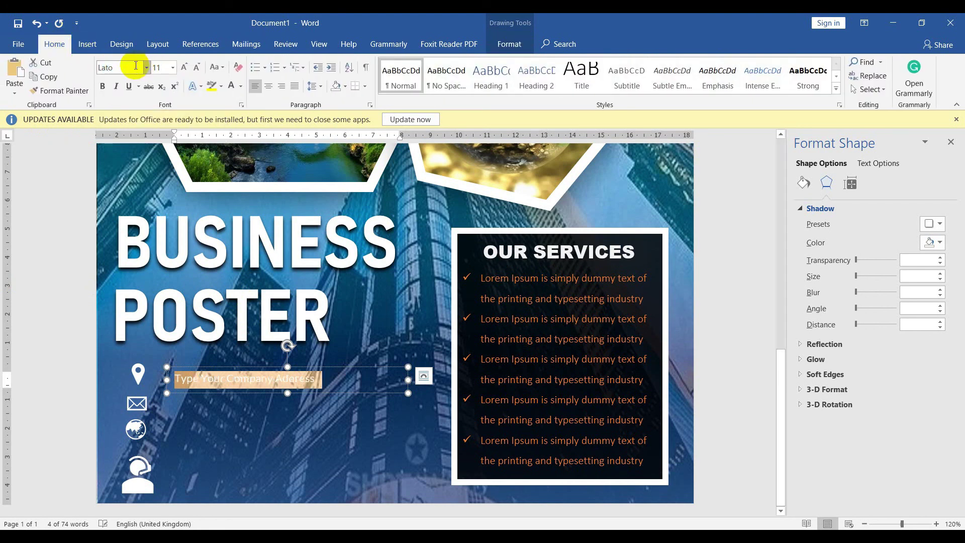
pyautogui.click(165, 68)
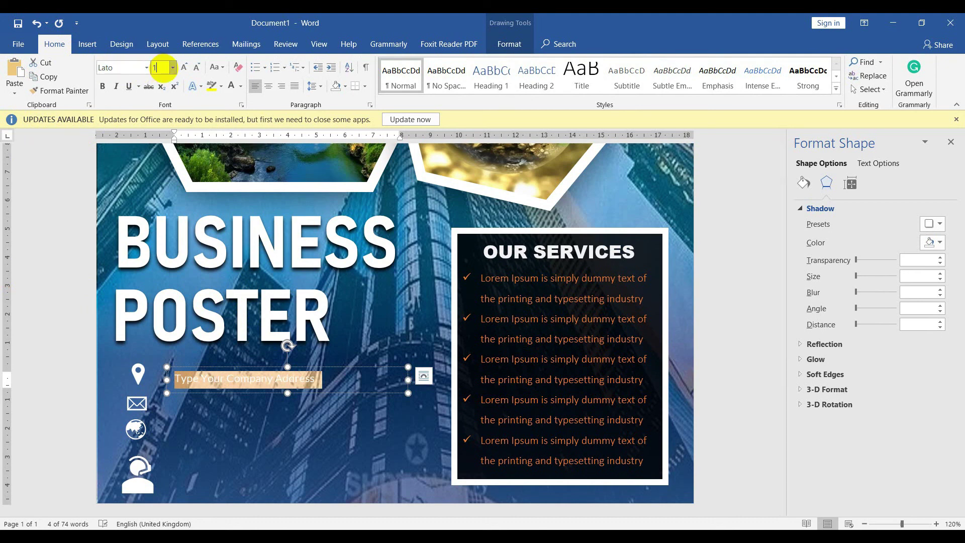
pyautogui.write('12')
pyautogui.press('Return')
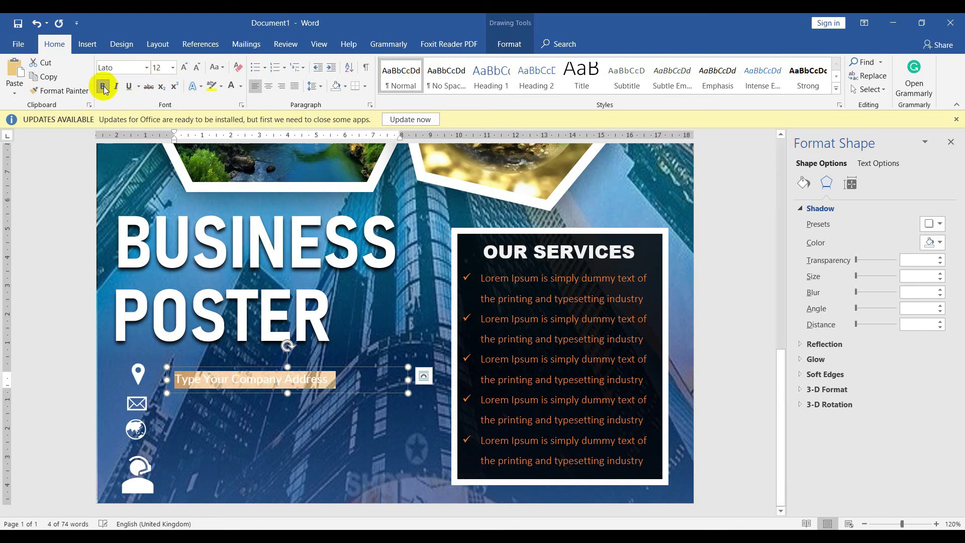
pyautogui.click(239, 88)
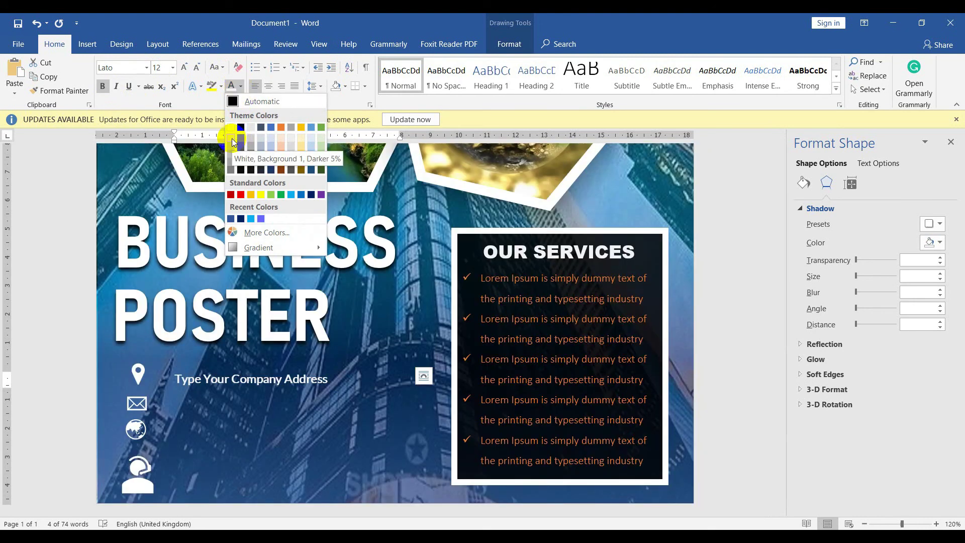
pyautogui.click(233, 142)
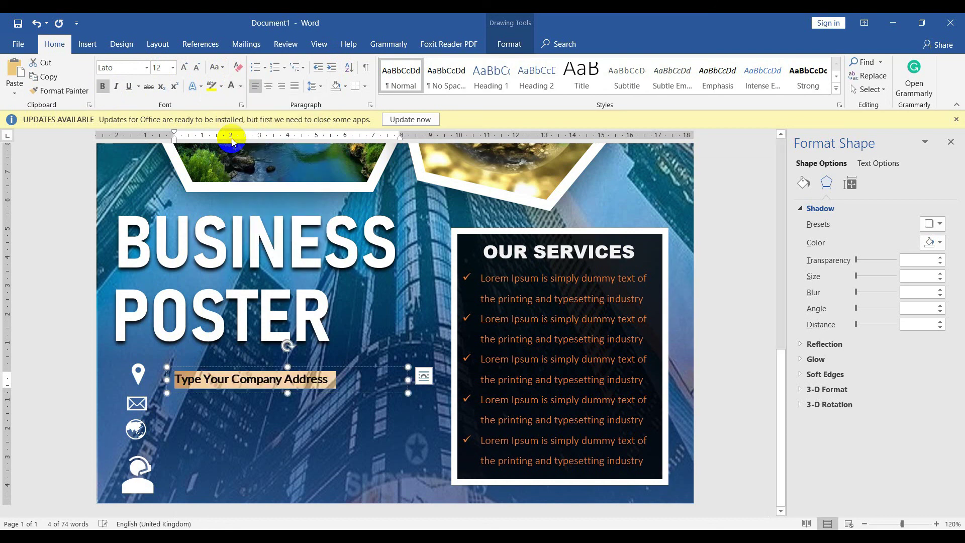
# Make two copies of the address line, beside the envelope and globe icons.
pyautogui.moveTo(250, 369); pyautogui.dragTo(241, 363)
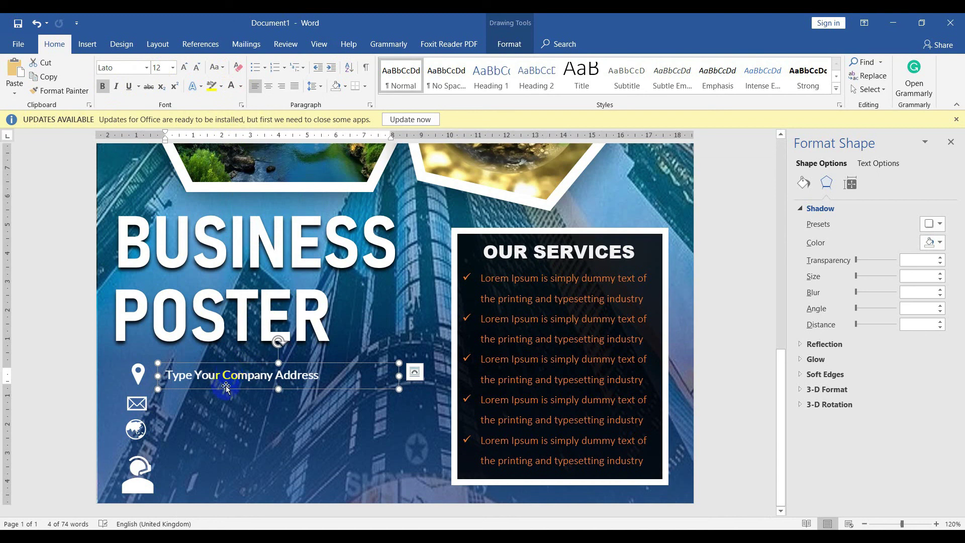
pyautogui.keyDown('ctrl'); pyautogui.moveTo(229, 392); pyautogui.dragTo(224, 418); pyautogui.keyUp('ctrl')
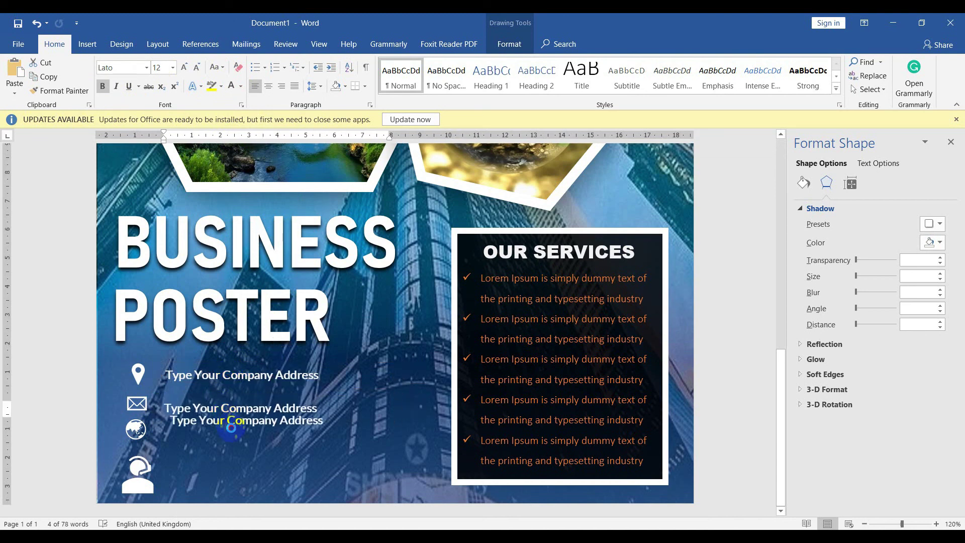
pyautogui.keyDown('ctrl'); pyautogui.moveTo(230, 424); pyautogui.dragTo(230, 449); pyautogui.keyUp('ctrl')
# Nudge the first address line, and align the pin and envelope icons with their lines.
pyautogui.click(221, 390)
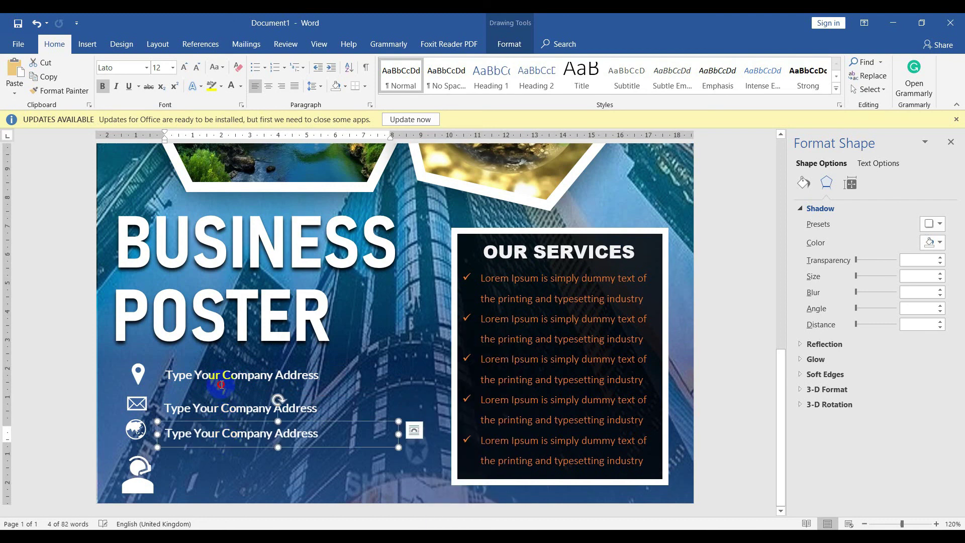
pyautogui.click(222, 378)
pyautogui.moveTo(221, 390); pyautogui.dragTo(219, 396)
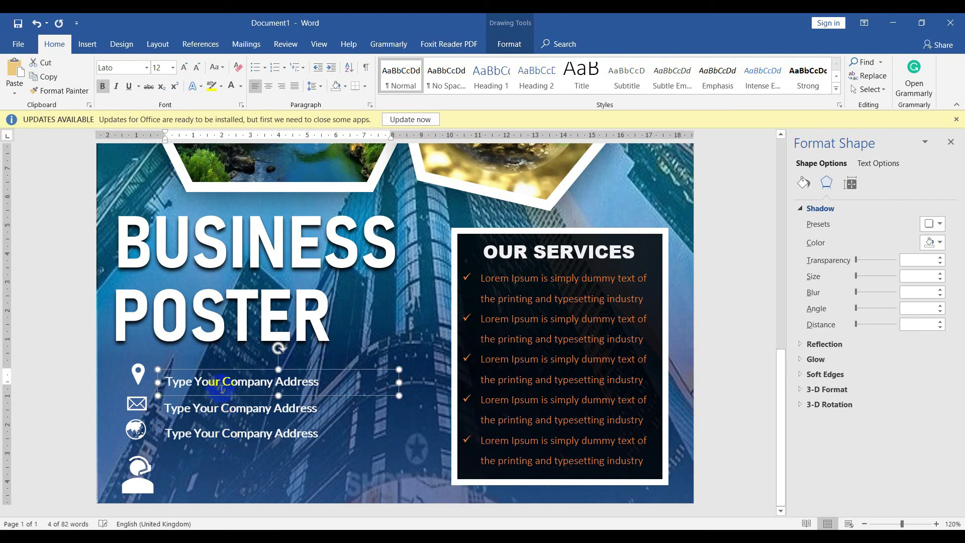
pyautogui.click(136, 372)
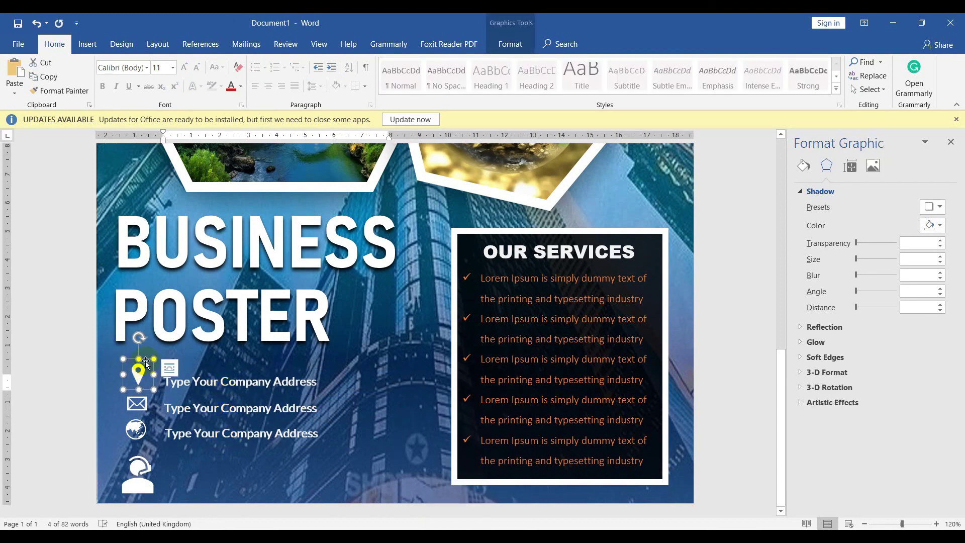
pyautogui.moveTo(142, 362); pyautogui.dragTo(140, 369)
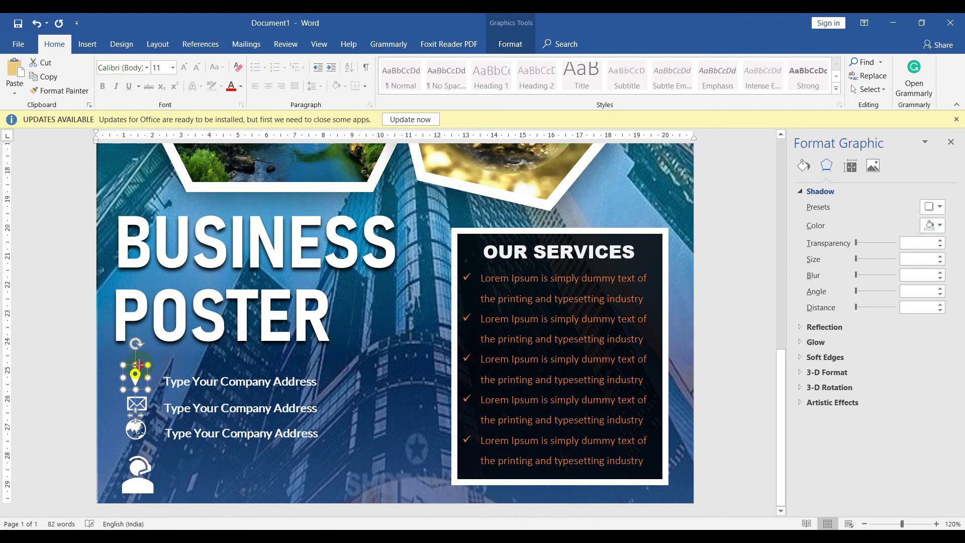
pyautogui.click(150, 410)
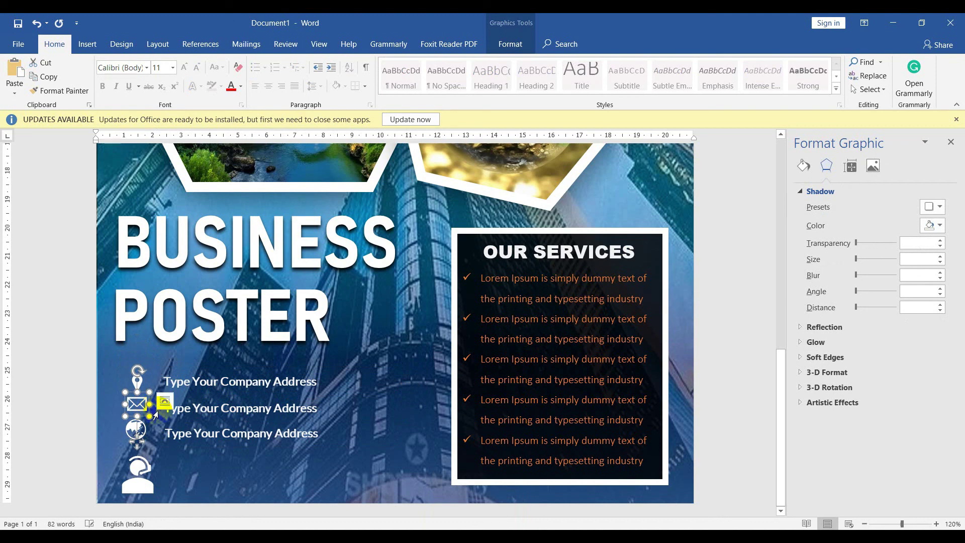
pyautogui.moveTo(152, 413); pyautogui.dragTo(148, 440)
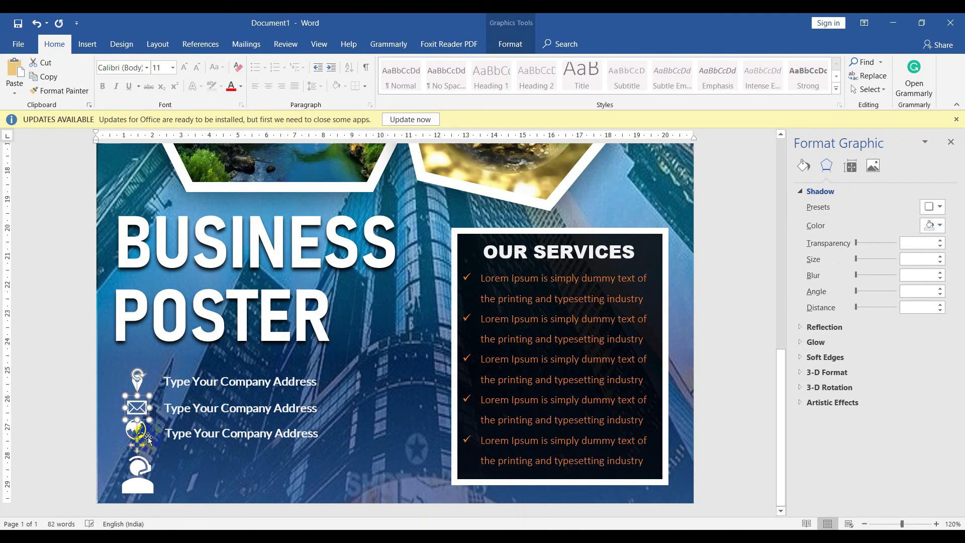
# Nudge the first line down, then replace the second line with a sample e-mail address.
pyautogui.click(148, 439)
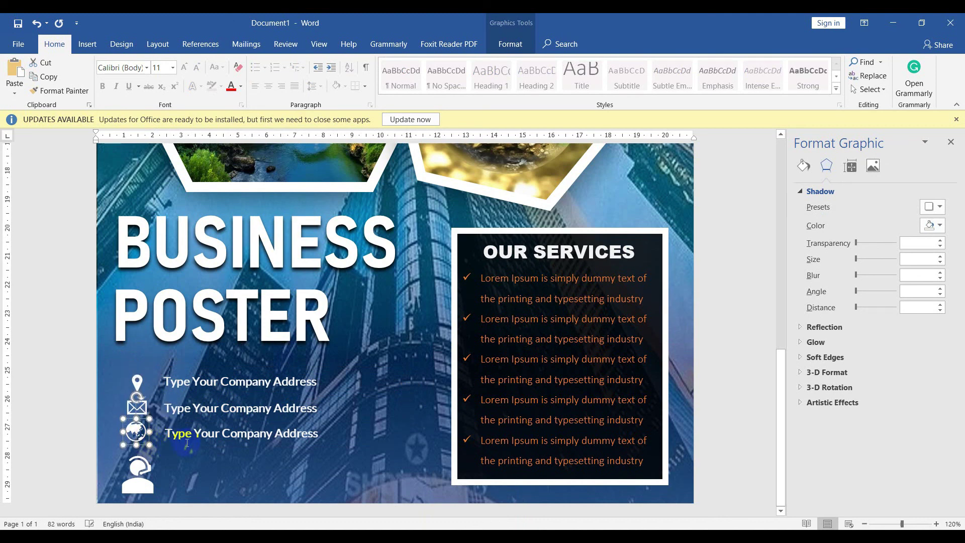
pyautogui.click(199, 367)
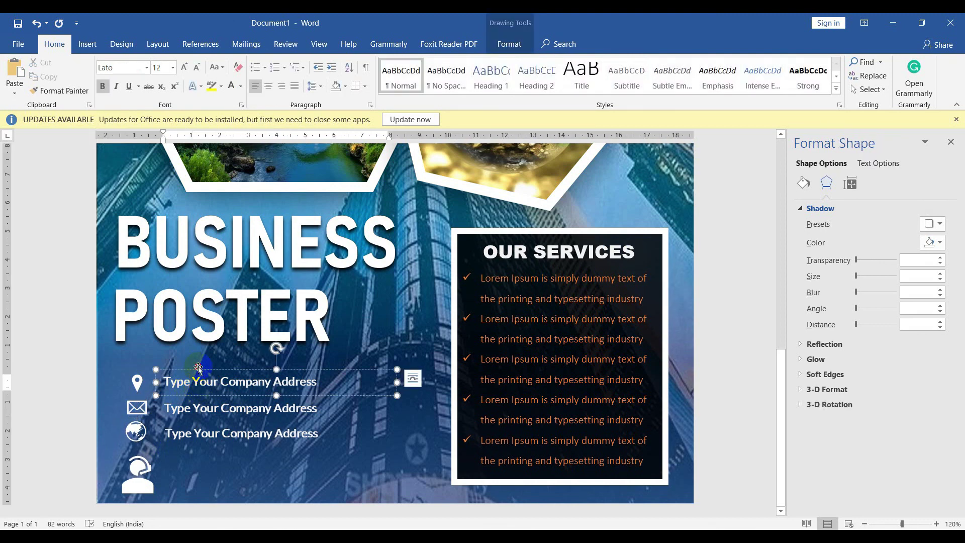
pyautogui.moveTo(198, 368); pyautogui.dragTo(198, 369)
pyautogui.click(206, 407)
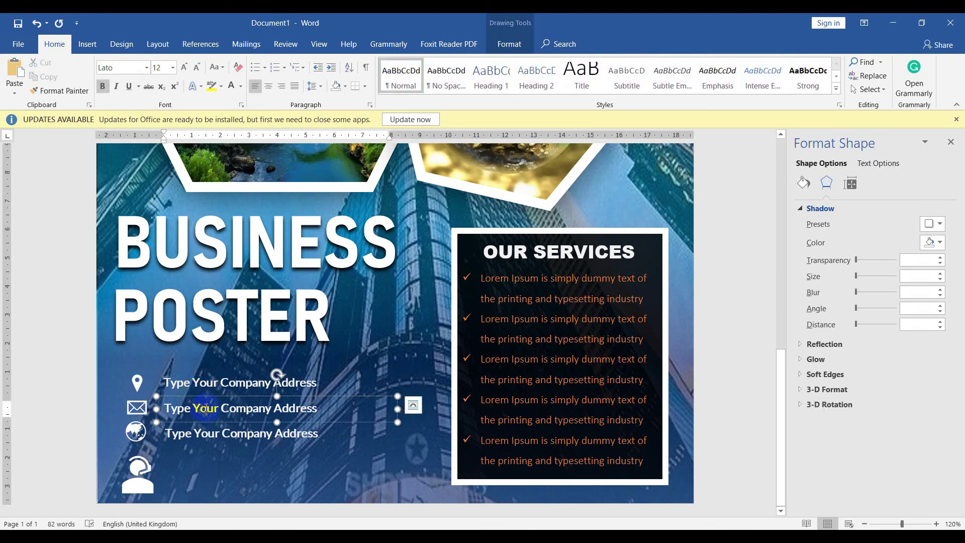
pyautogui.tripleClick(206, 407)
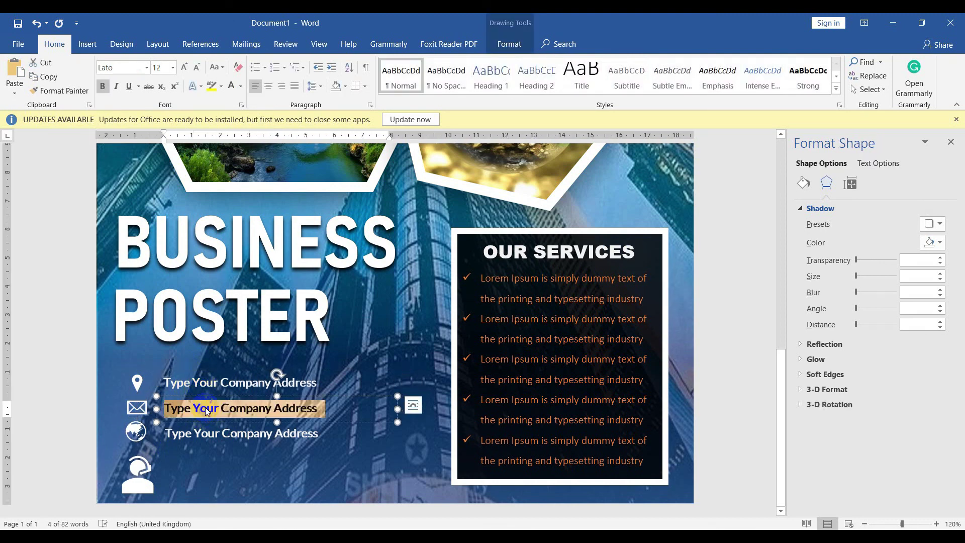
pyautogui.write('abc@company.com')
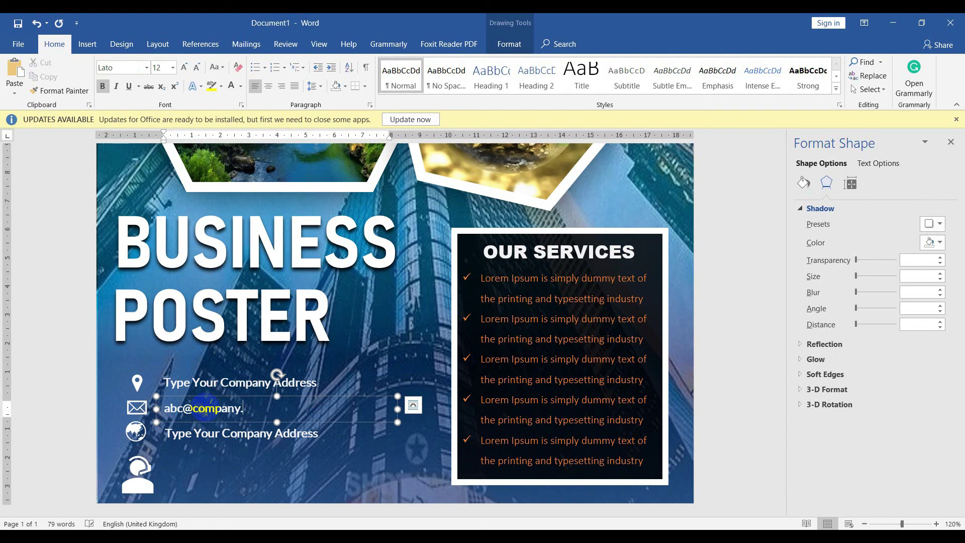
pyautogui.click(180, 439)
pyautogui.tripleClick(180, 439)
pyautogui.write('www.company.com')
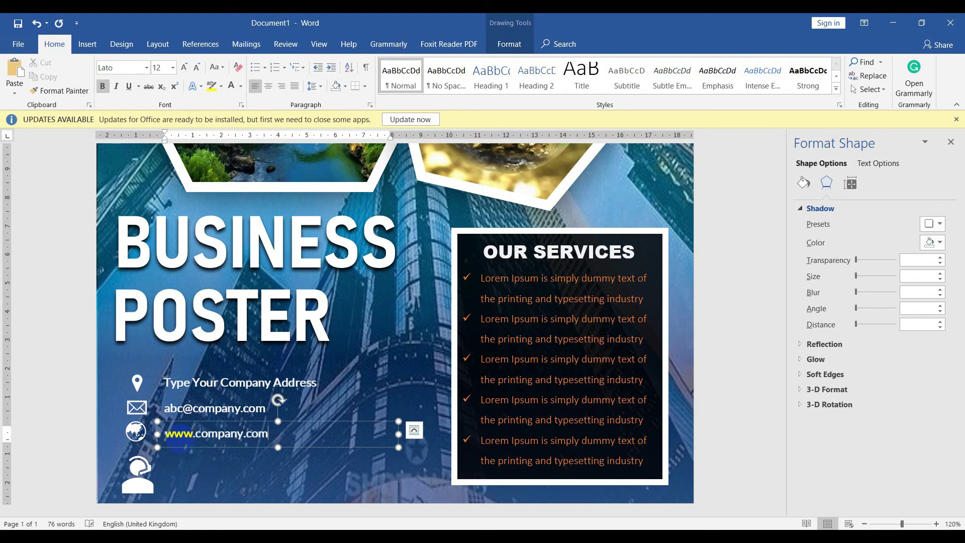
# Copy the website line beside the person icon and make the upper copy read 'Call us:'.
pyautogui.click(173, 485)
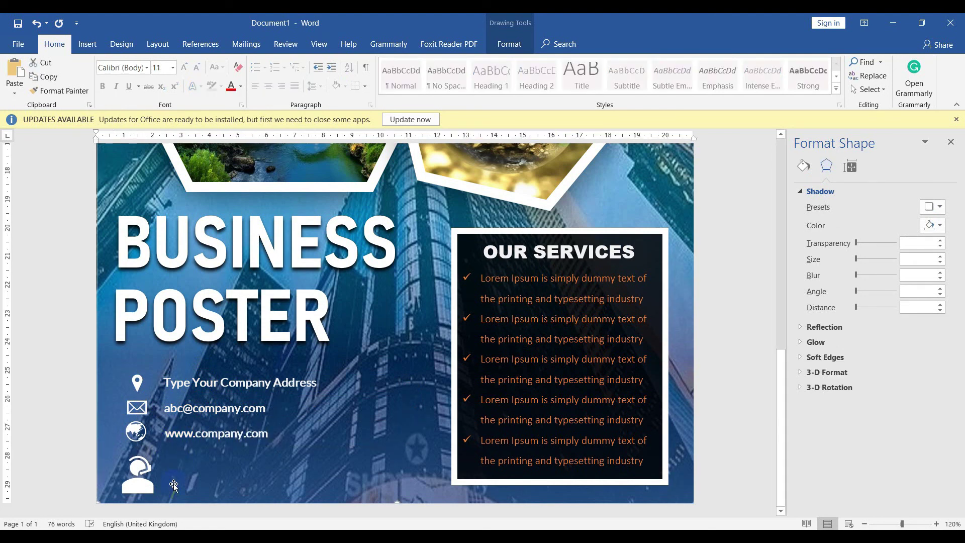
pyautogui.click(236, 433)
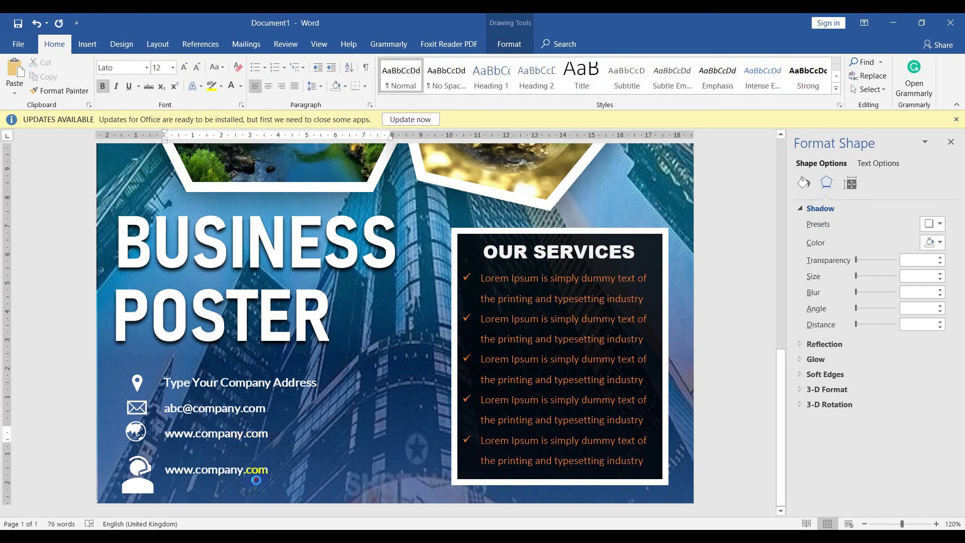
pyautogui.moveTo(258, 447); pyautogui.dragTo(257, 495)
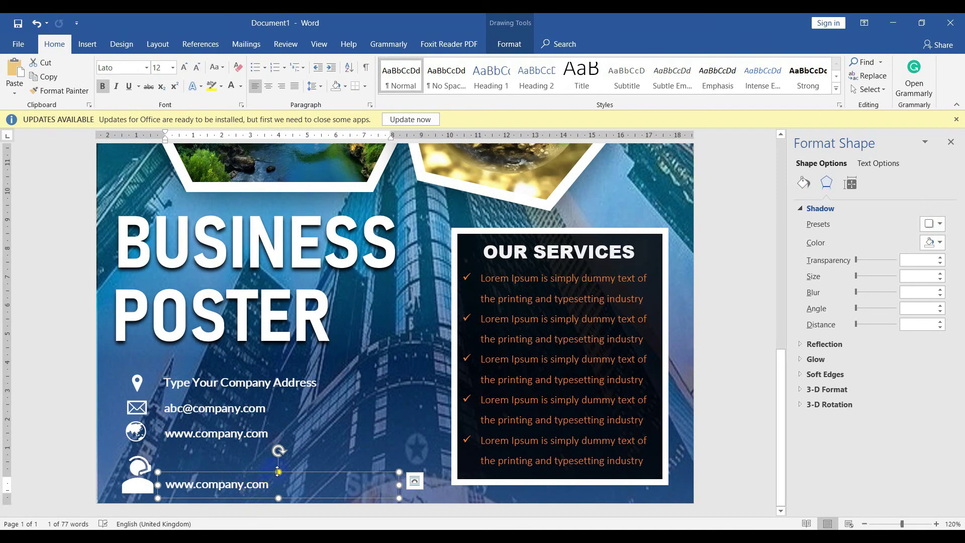
pyautogui.moveTo(271, 472); pyautogui.dragTo(268, 464)
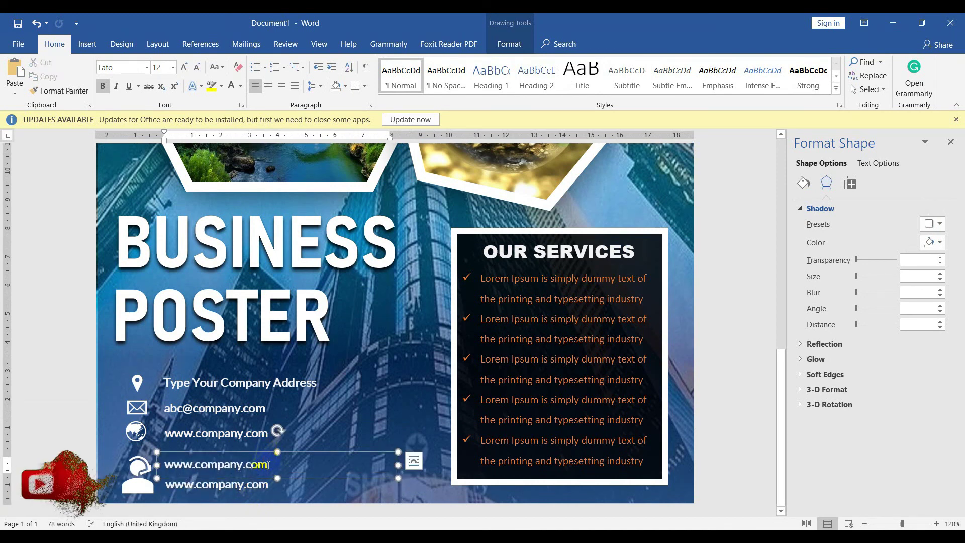
pyautogui.hotkey('shift', 'Left')
pyautogui.hotkey('shift', 'Left')
pyautogui.hotkey('shift', 'Left')
pyautogui.write('Call')
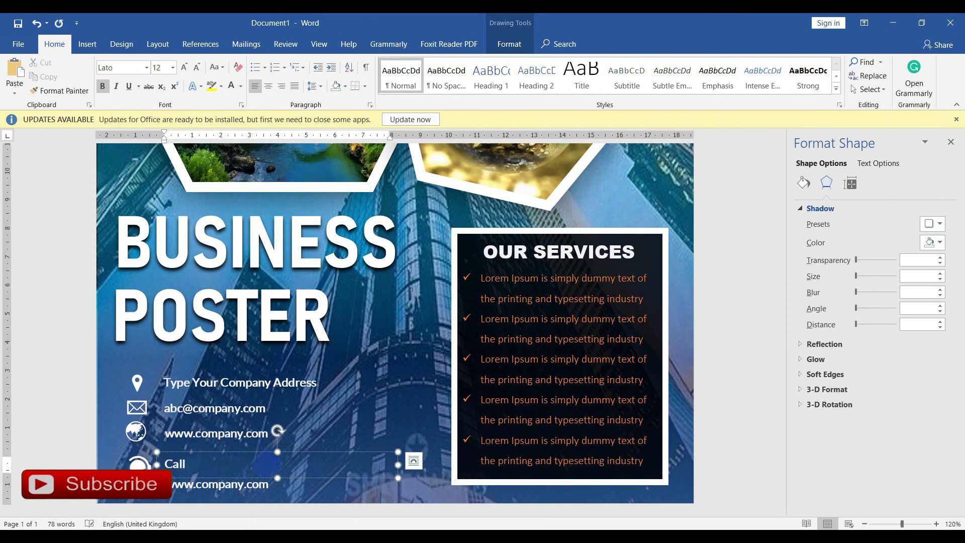
pyautogui.write(' us')
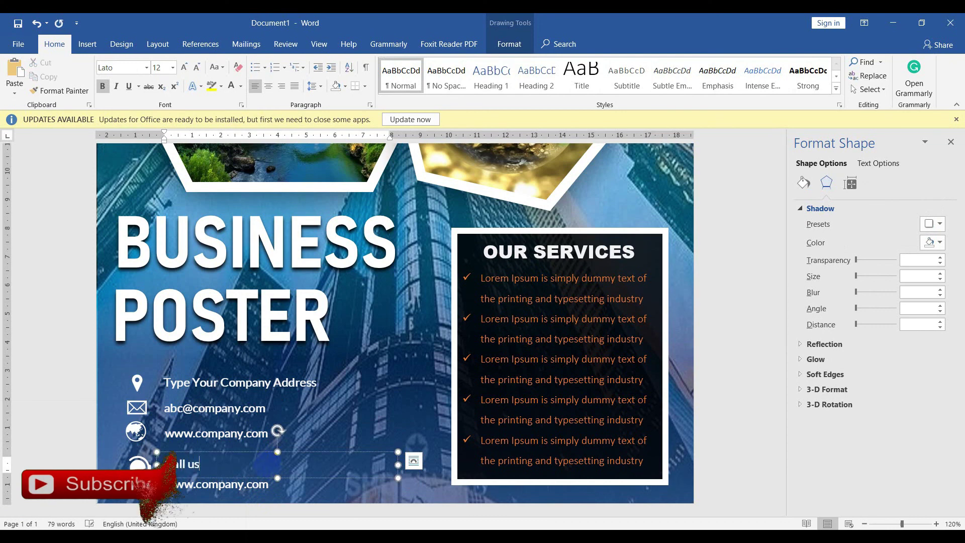
pyautogui.write(':')
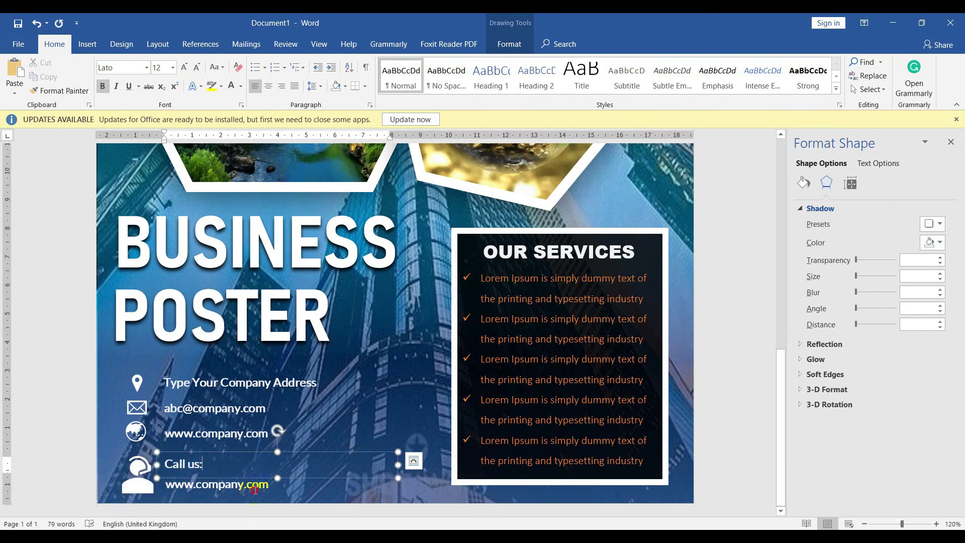
# Replace the lower line's text with a sample phone number.
pyautogui.click(255, 490)
pyautogui.hotkey('shift', 'Home')
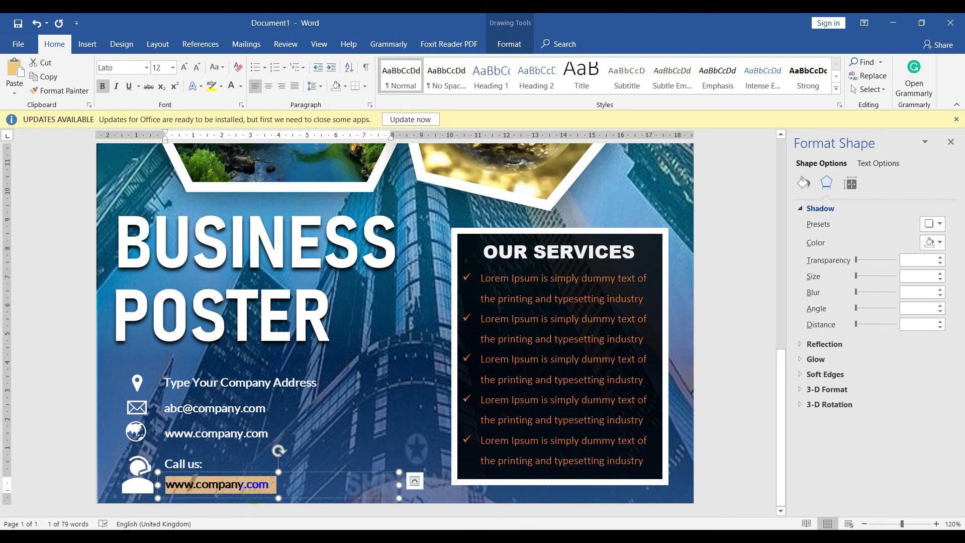
pyautogui.write('1800 000 0088 /')
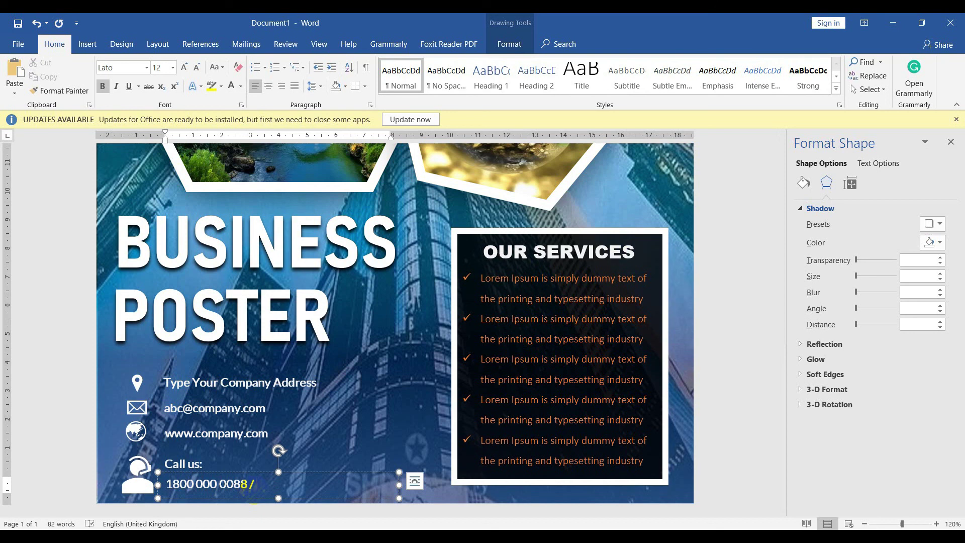
pyautogui.write('0045')
# Set the phone number line to Arial Rounded at 14 pt.
pyautogui.tripleClick(250, 481)
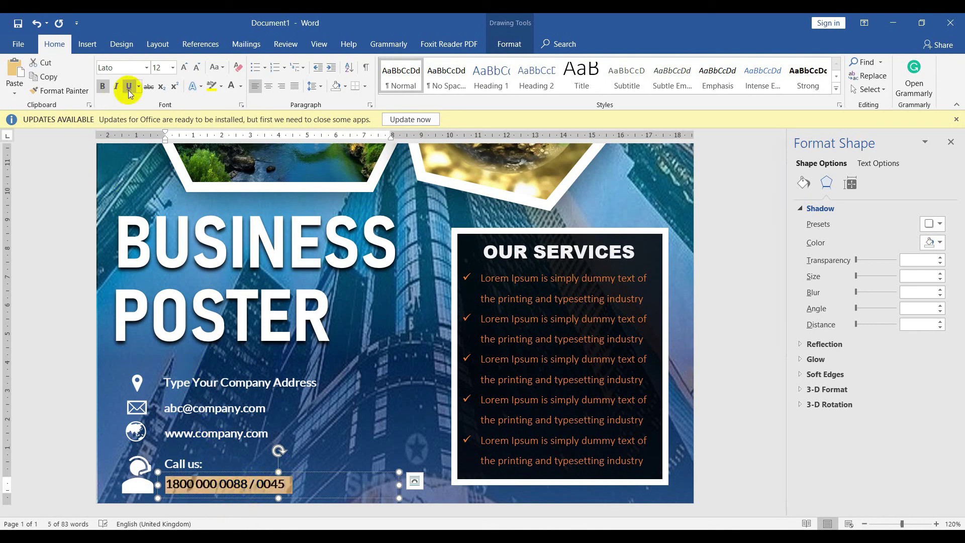
pyautogui.click(138, 69)
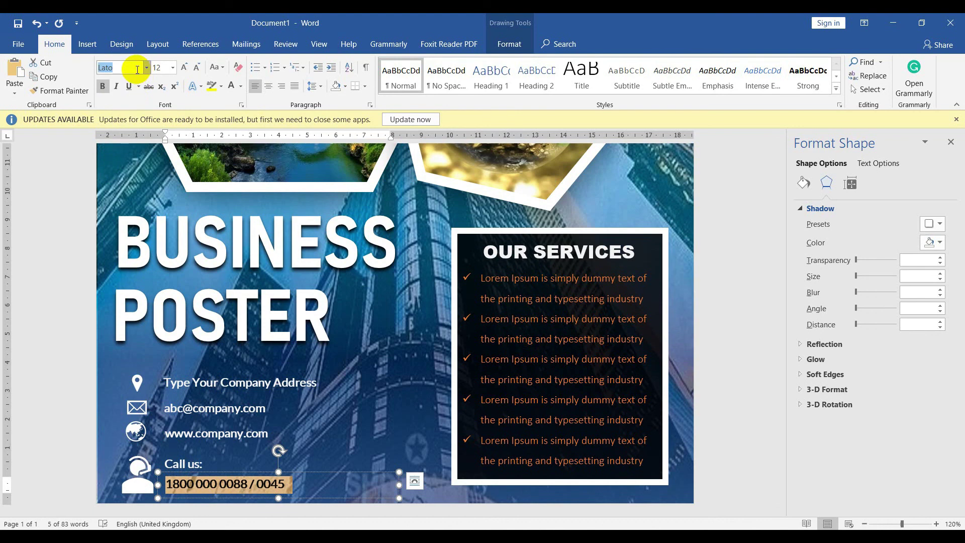
pyautogui.write('Arial Rounde')
pyautogui.press('End')
pyautogui.press('BackSpace')
pyautogui.write('R')
pyautogui.press('Return')
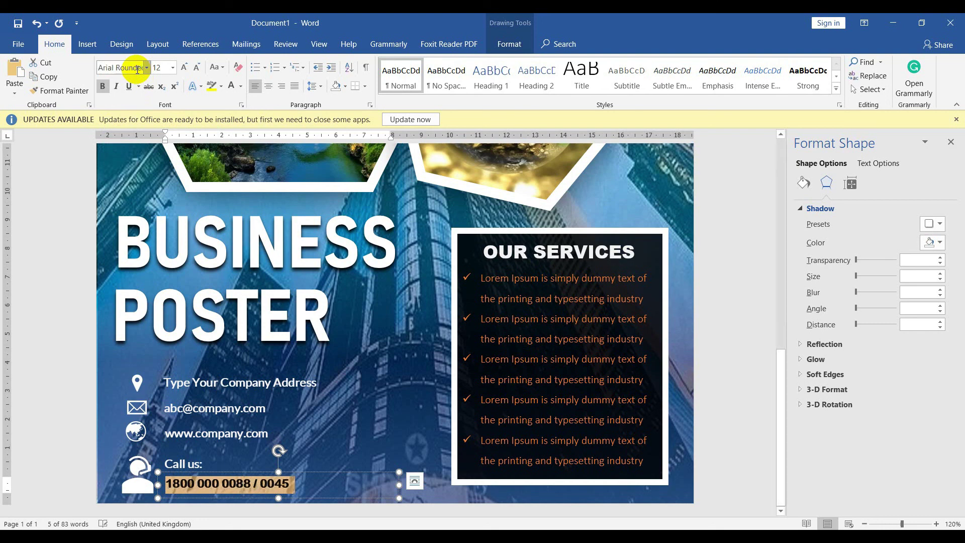
pyautogui.click(182, 69)
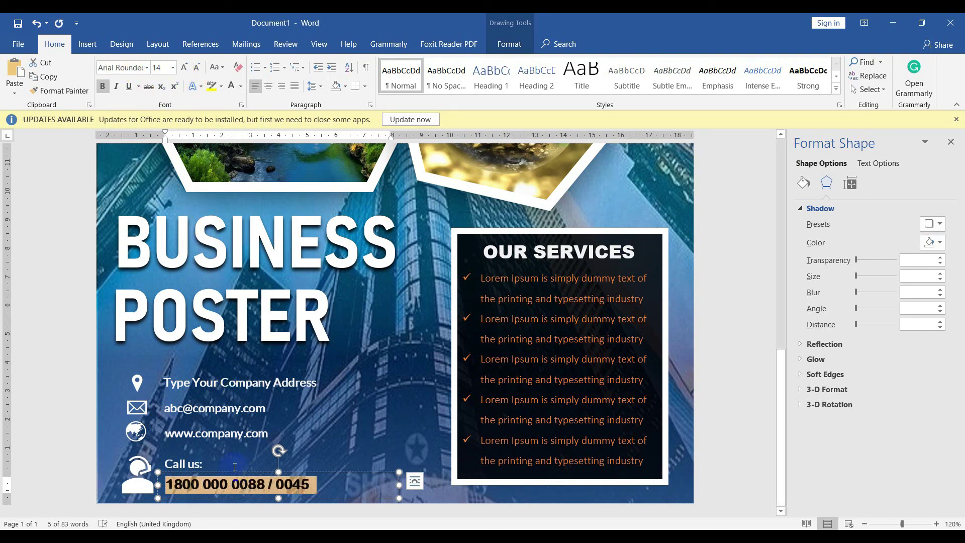
# Make the Call us: label Arial Rounded 14 pt and nudge it into line above the number.
pyautogui.click(199, 460)
pyautogui.tripleClick(199, 460)
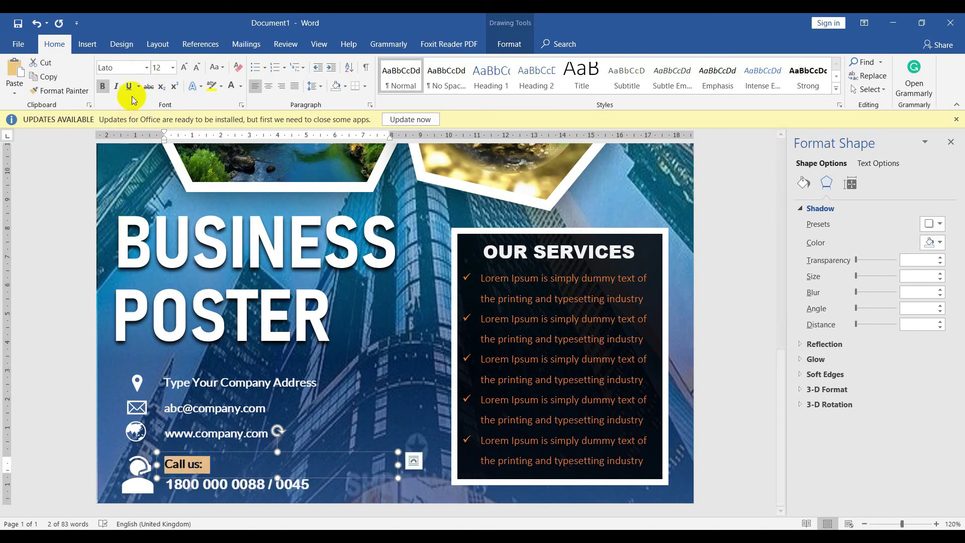
pyautogui.click(135, 67)
pyautogui.write('Arial Rounde')
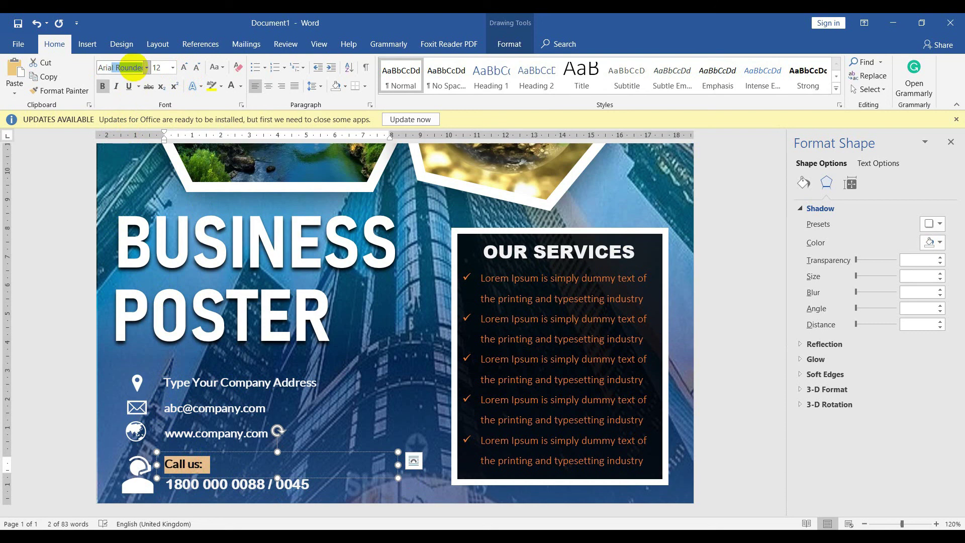
pyautogui.press('Return')
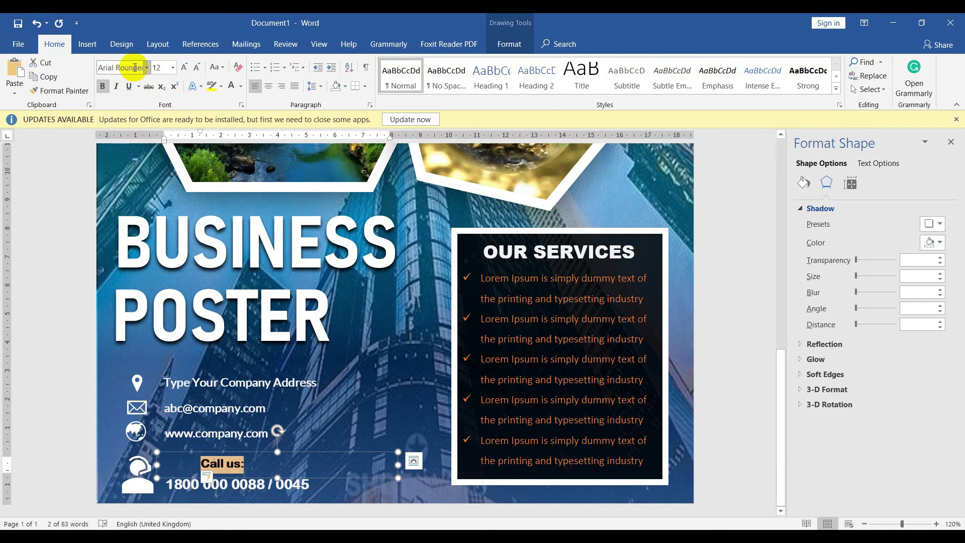
pyautogui.hotkey('ctrl', 'z')
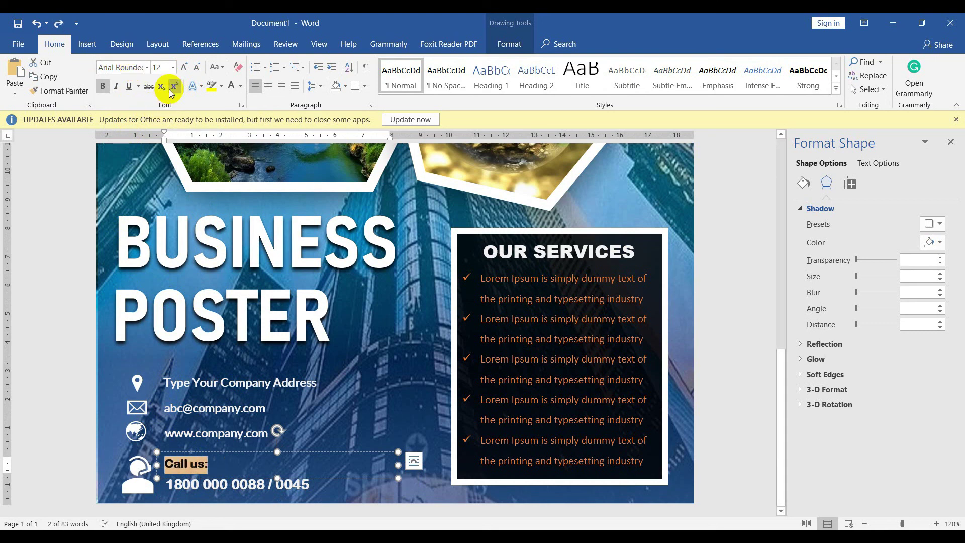
pyautogui.click(183, 69)
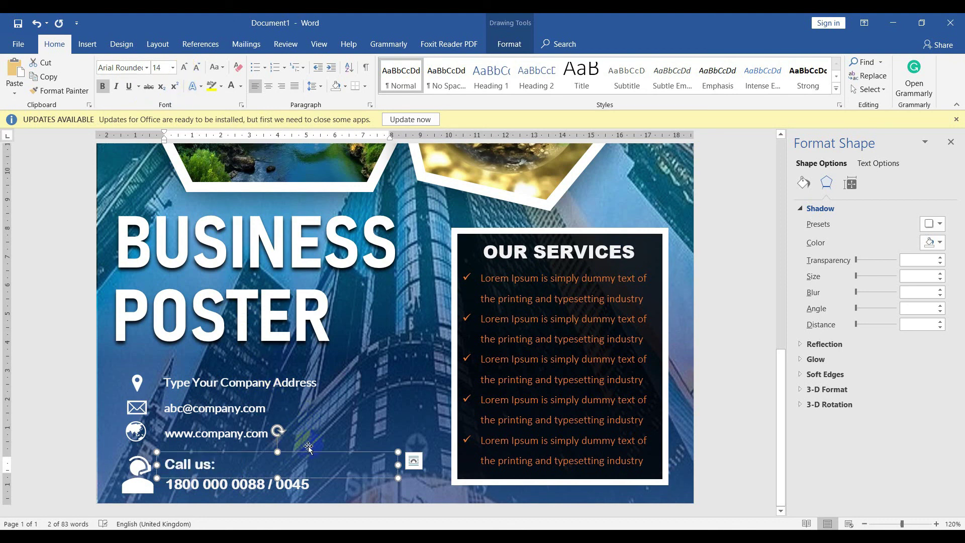
pyautogui.moveTo(308, 446); pyautogui.dragTo(311, 448)
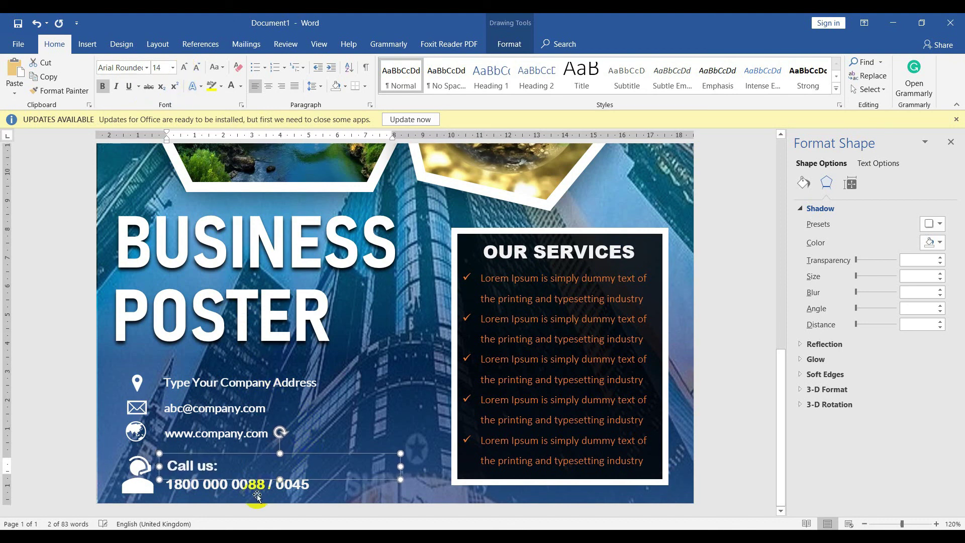
pyautogui.click(360, 417)
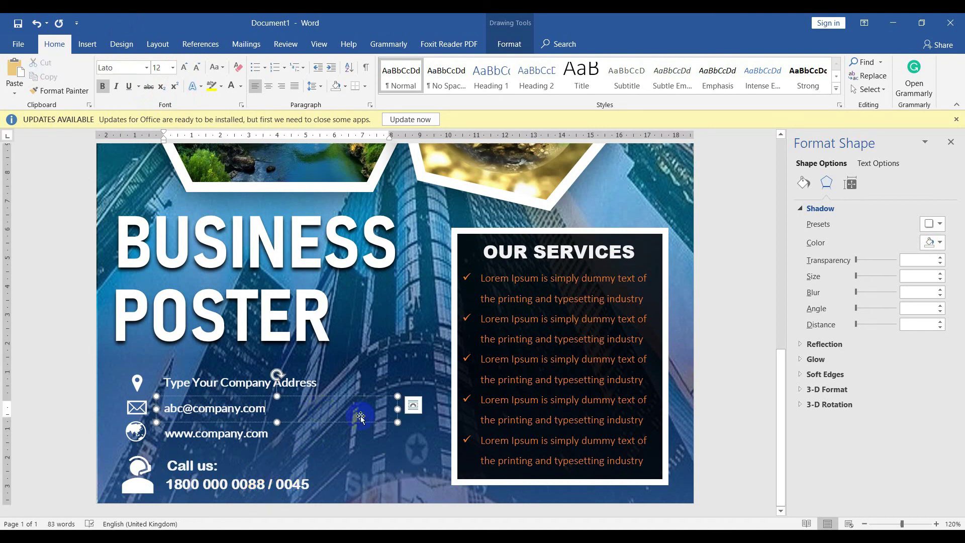
pyautogui.click(724, 456)
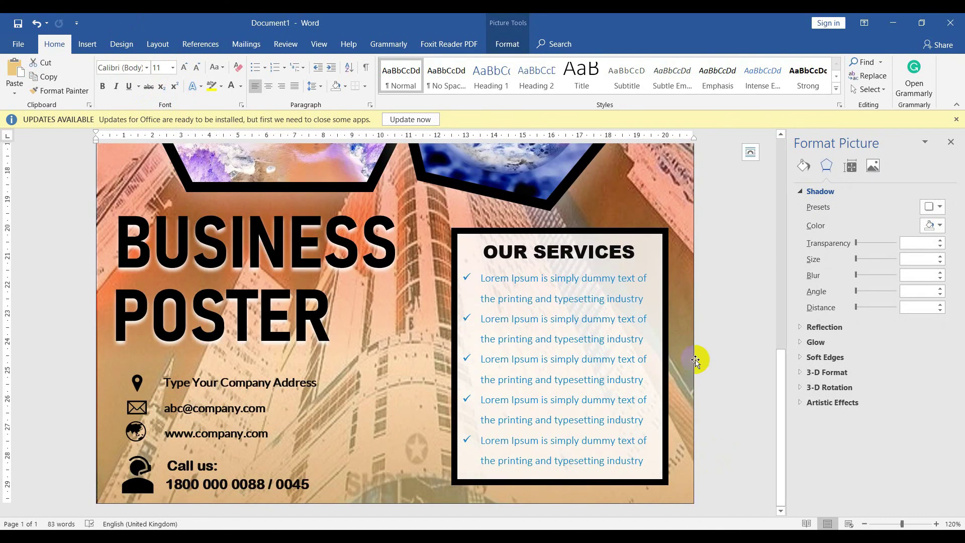
pyautogui.hotkey('ctrl', 'z')
pyautogui.scroll(-10, 301, 412)
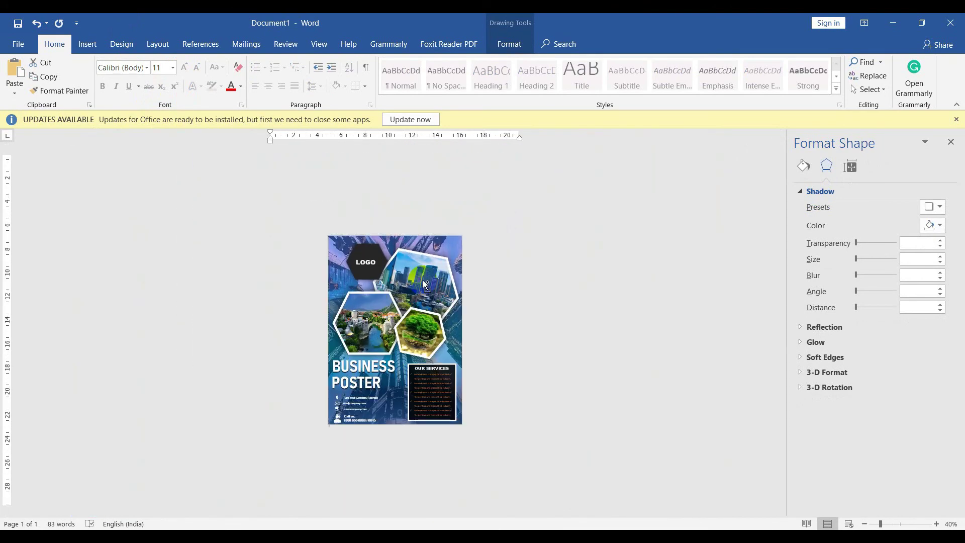
pyautogui.scroll(5, 423, 276)
pyautogui.scroll(-2, 423, 276)
pyautogui.scroll(3, 424, 275)
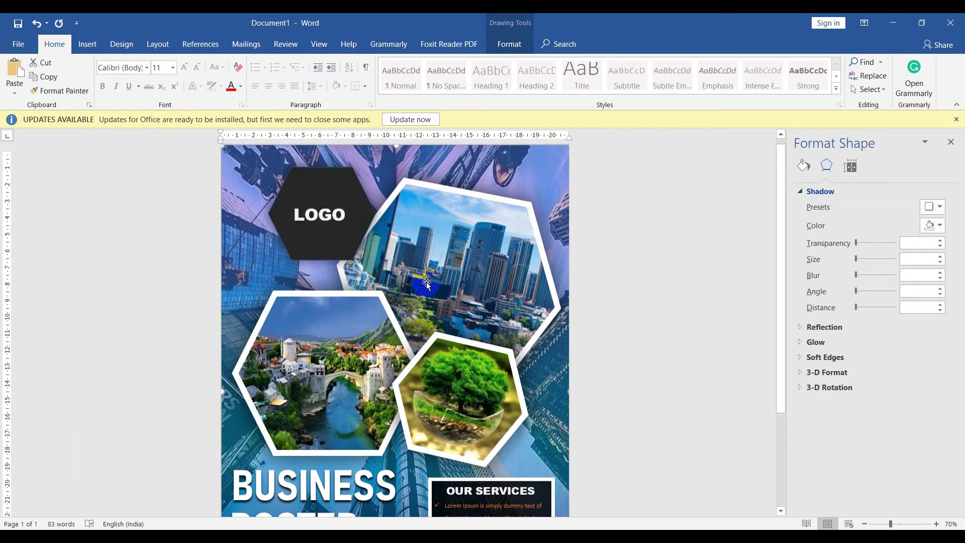
pyautogui.scroll(-3, 408, 260)
pyautogui.scroll(4, 422, 265)
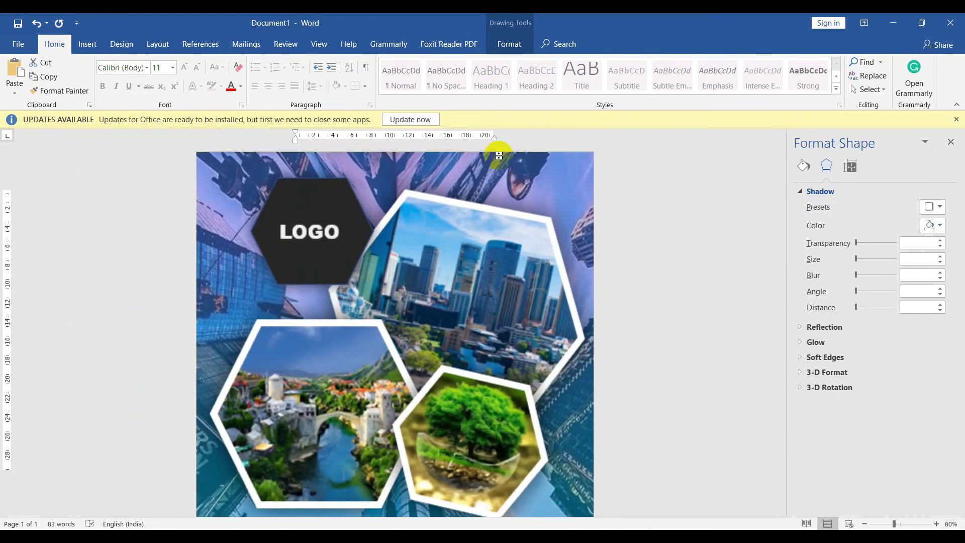
pyautogui.scroll(-1, 499, 180)
pyautogui.scroll(-1, 499, 180)
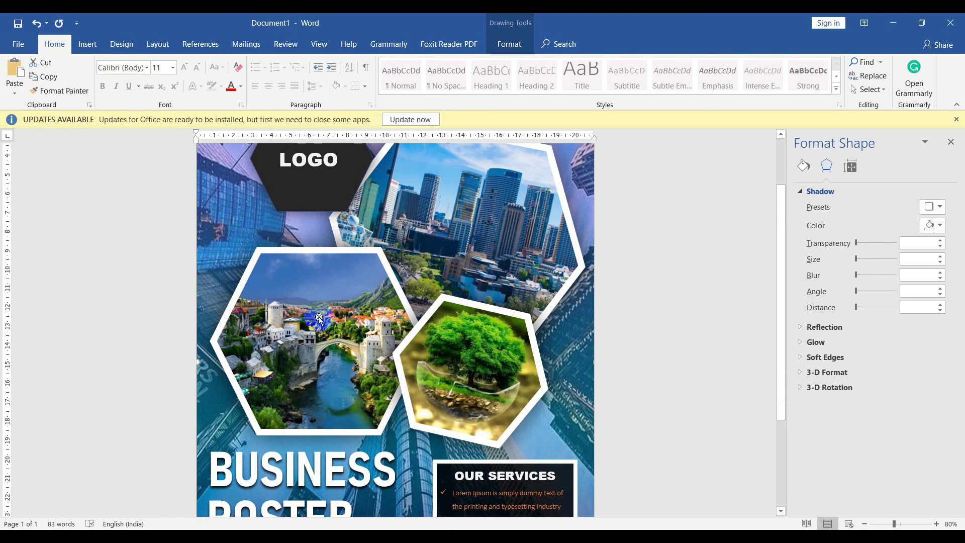
pyautogui.scroll(-1, 349, 333)
pyautogui.scroll(-5, 348, 333)
pyautogui.click(276, 352)
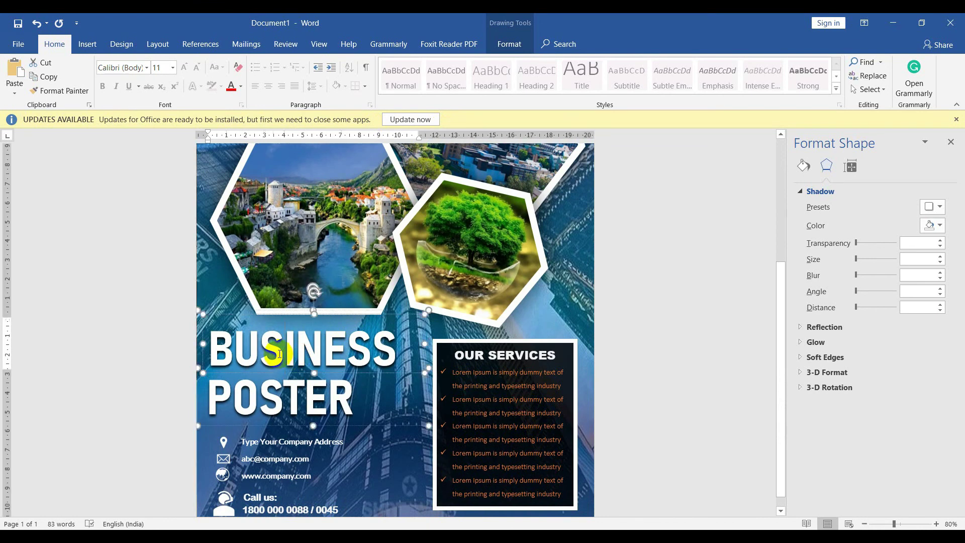
pyautogui.moveTo(229, 342)
pyautogui.mouseDown()
pyautogui.moveTo(221, 341)
pyautogui.moveTo(424, 336)
pyautogui.mouseUp()
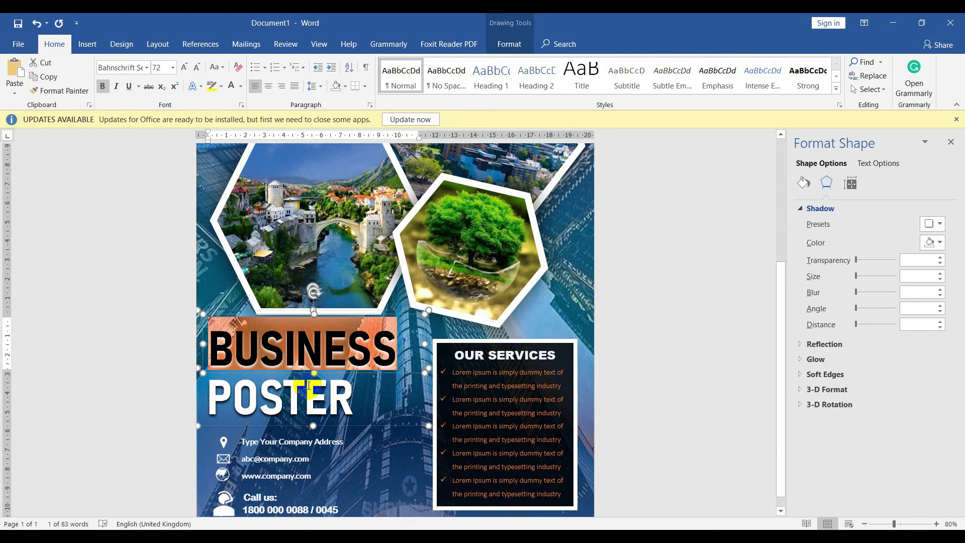
pyautogui.scroll(-1, 309, 386)
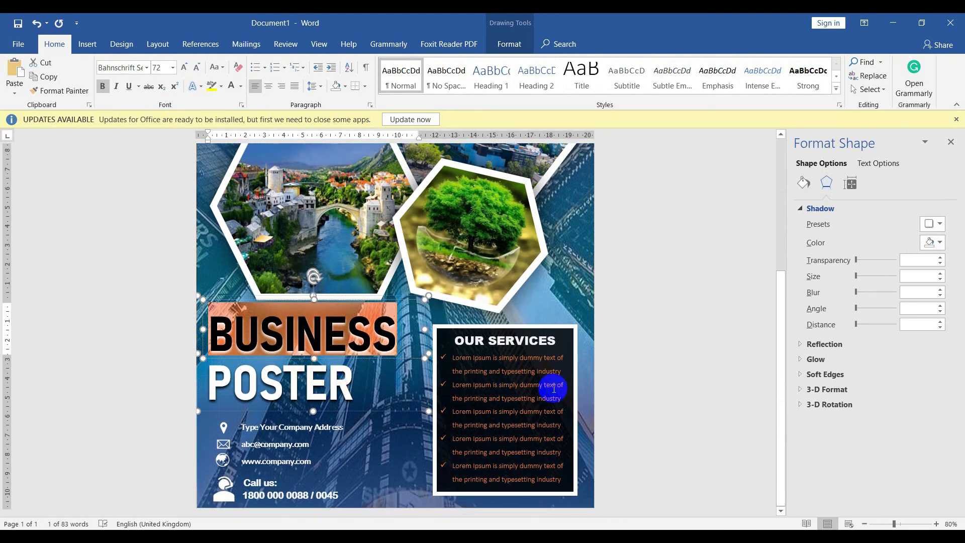
pyautogui.click(609, 383)
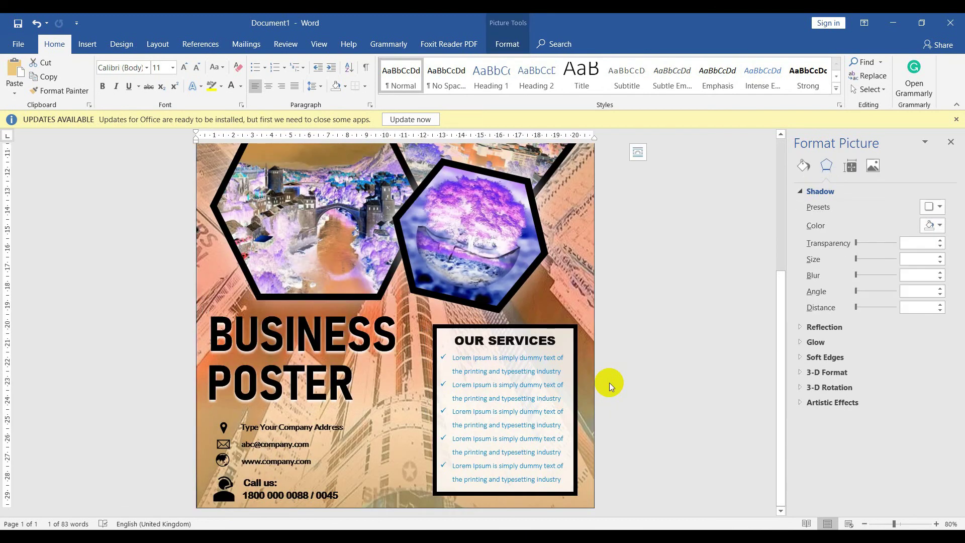
pyautogui.click(584, 306)
pyautogui.scroll(-5, 578, 316)
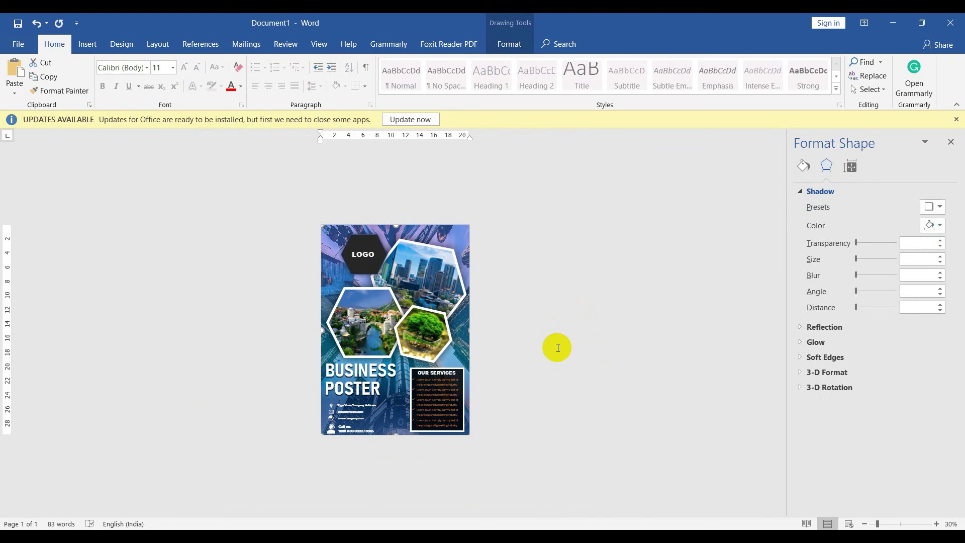
pyautogui.scroll(3, 557, 348)
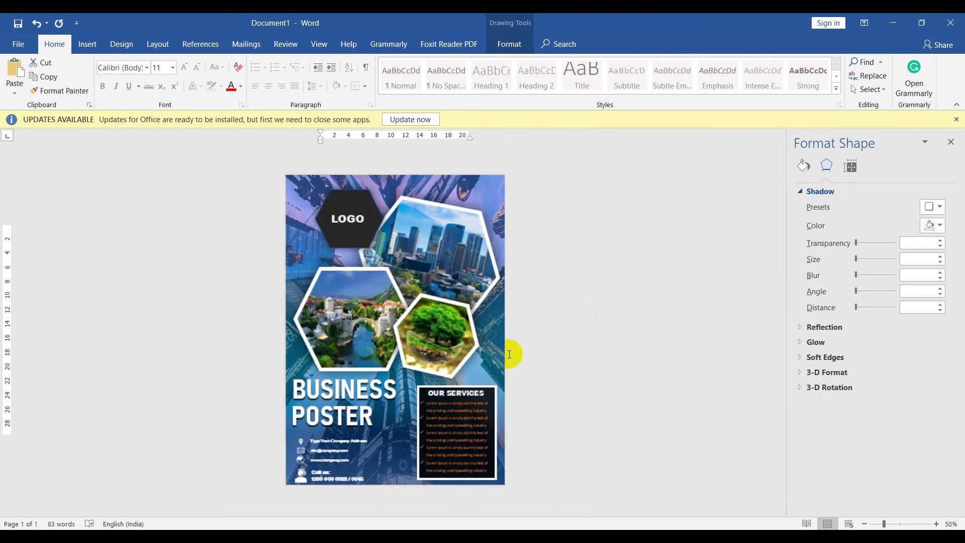